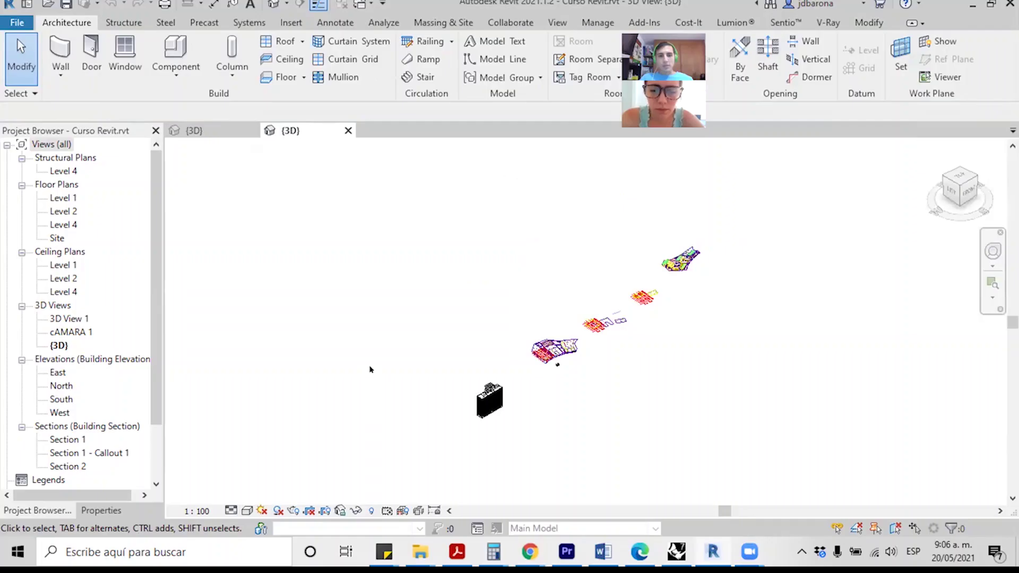
Step: Zoom in on the tower in the {3D} view until its facade and flat roof fill the screen
scroll(370, 369, "up", 1)
scroll(370, 368, "up", 2)
scroll(370, 369, "up", 2)
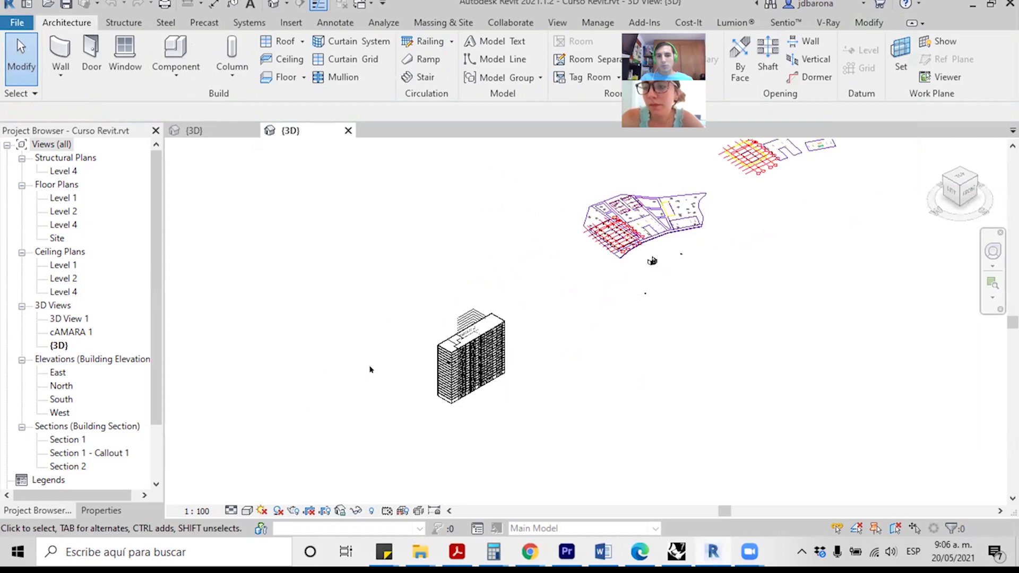
scroll(370, 369, "up", 2)
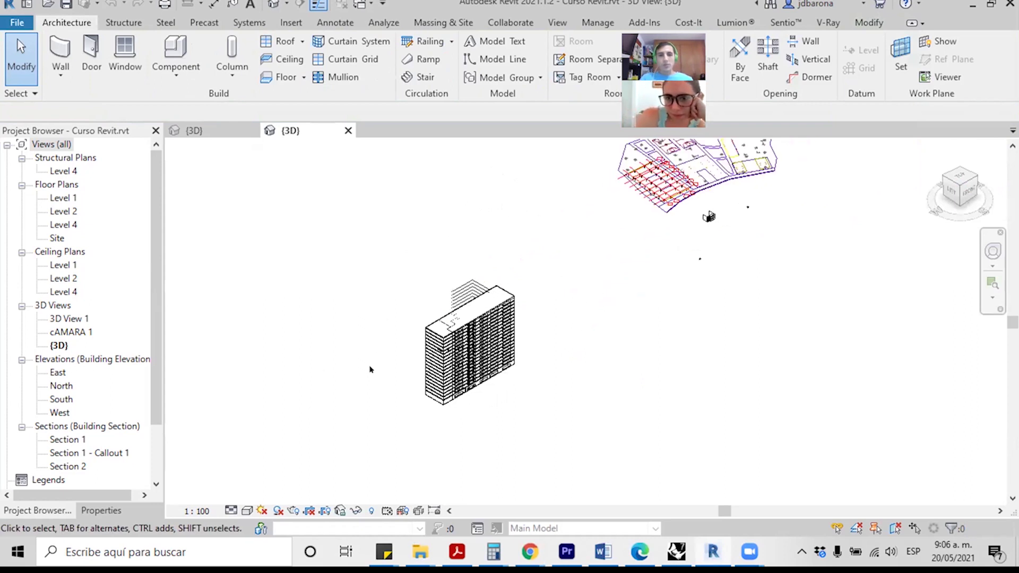
scroll(370, 368, "up", 2)
scroll(370, 369, "up", 1)
scroll(369, 369, "up", 1)
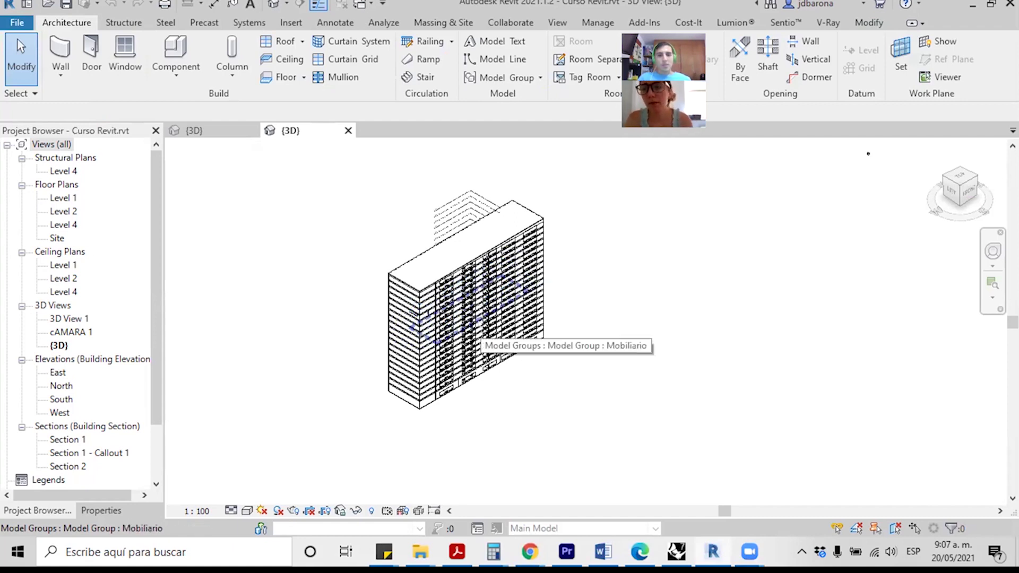
scroll(447, 312, "up", 1)
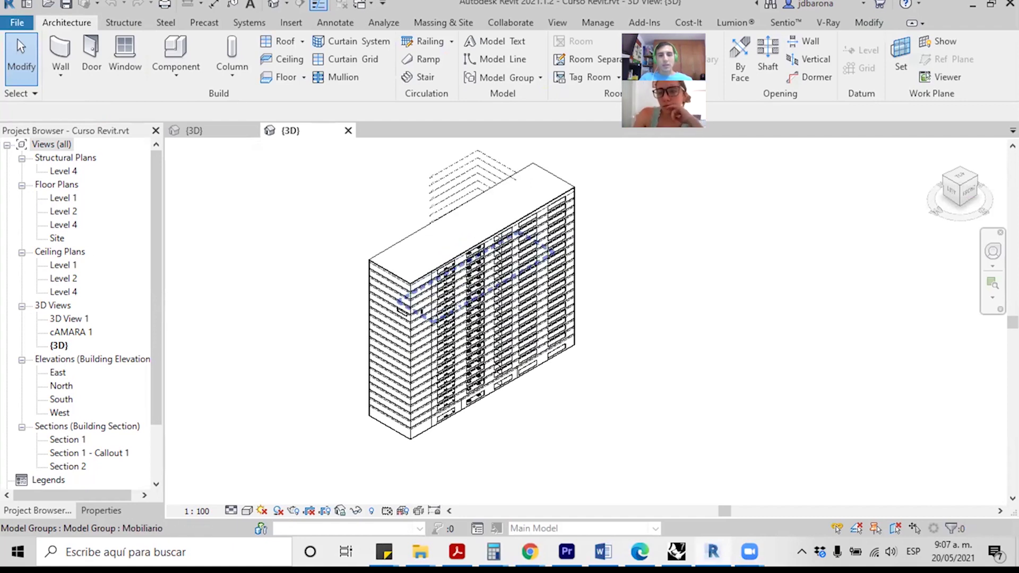
left_click(412, 236)
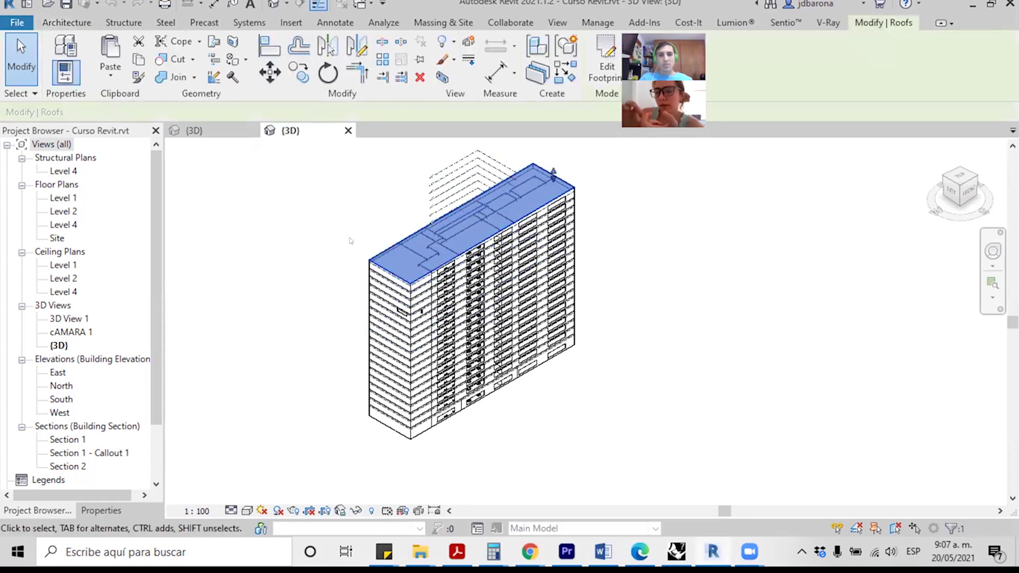
scroll(348, 279, "down", 1)
scroll(349, 278, "down", 1)
key("Escape")
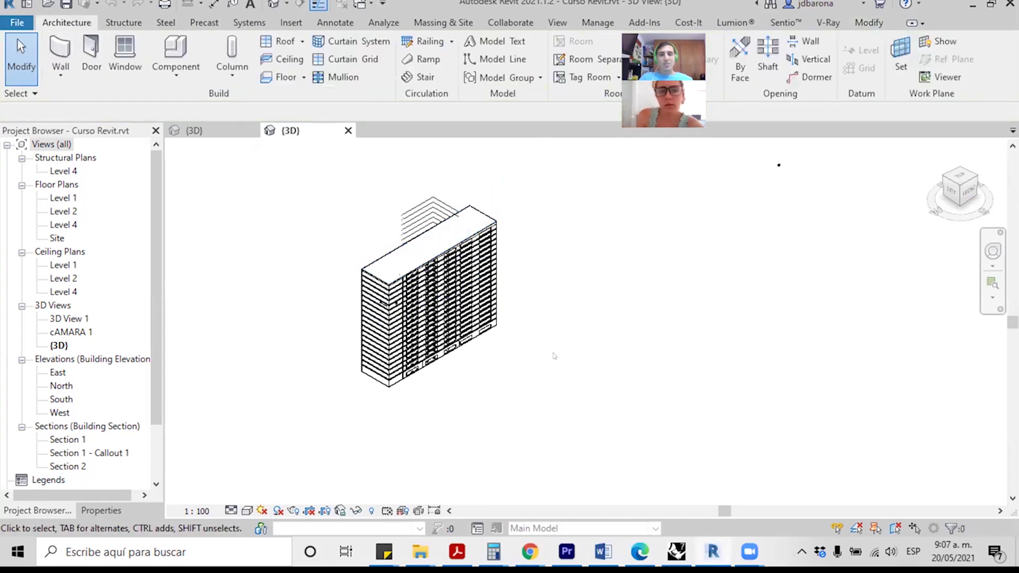
scroll(544, 347, "down", 1)
middle_click_drag(741, 165, 730, 160, "shift")
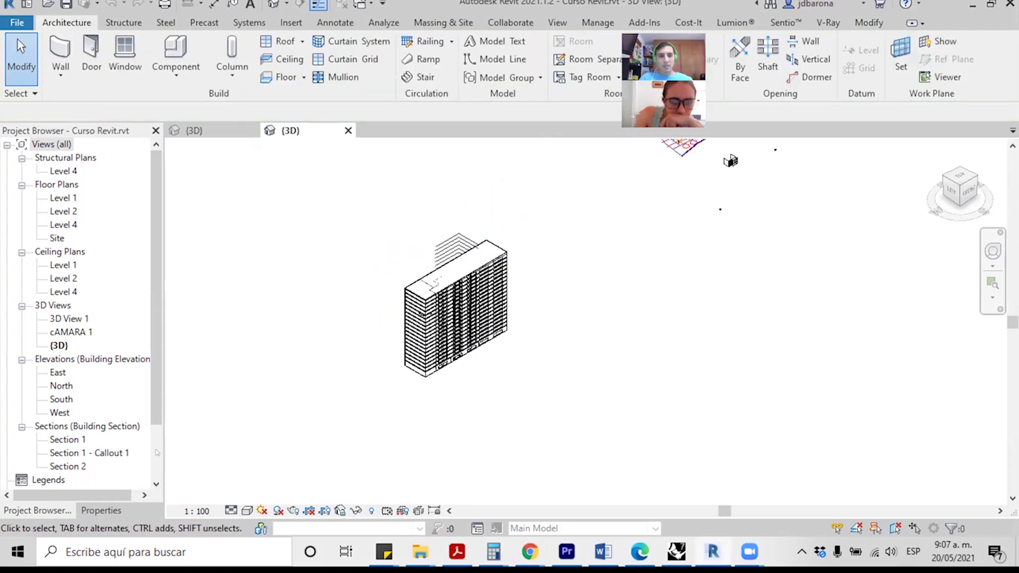
left_click(89, 510)
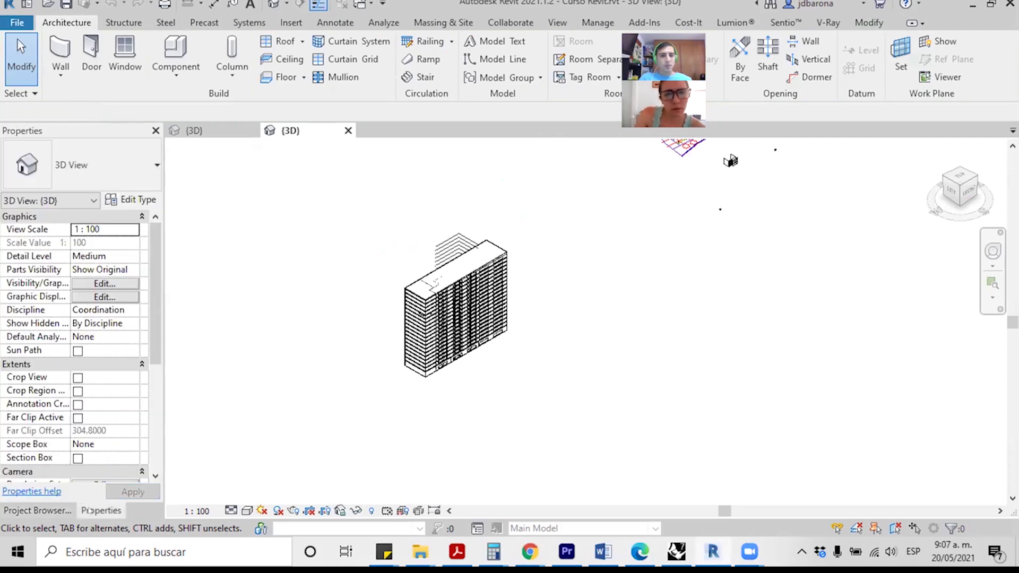
left_click(48, 510)
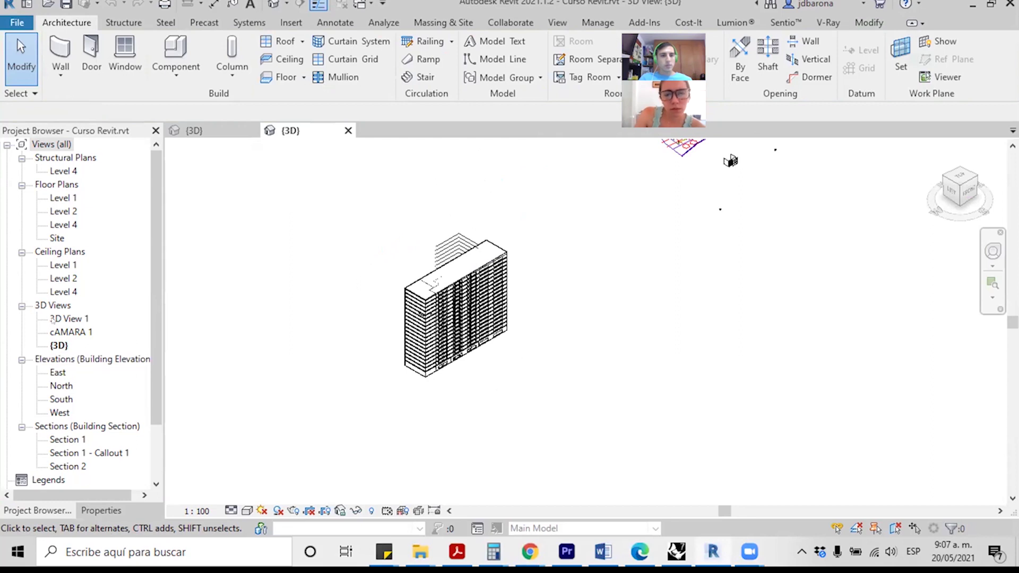
left_click(53, 320)
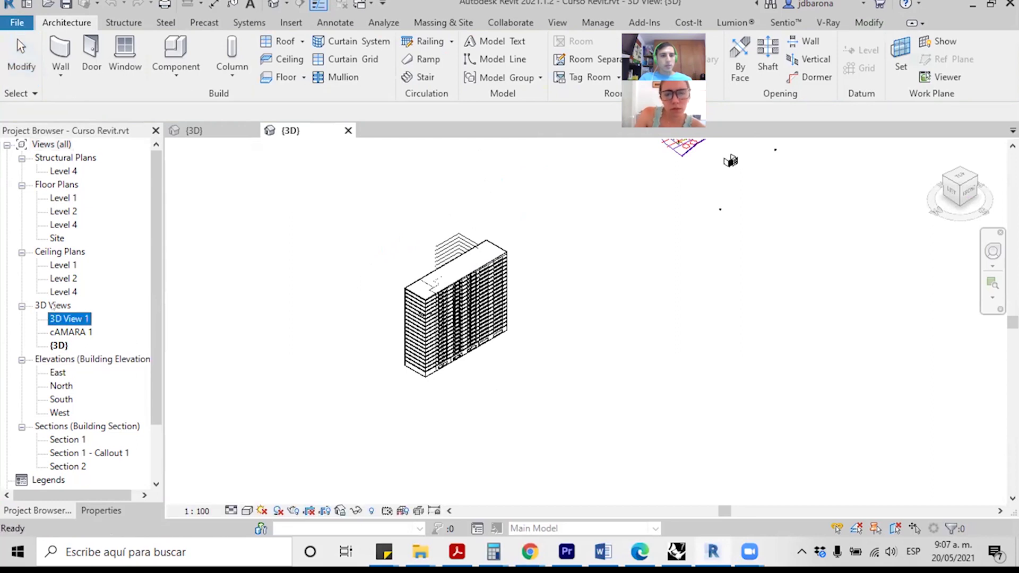
left_click(54, 306)
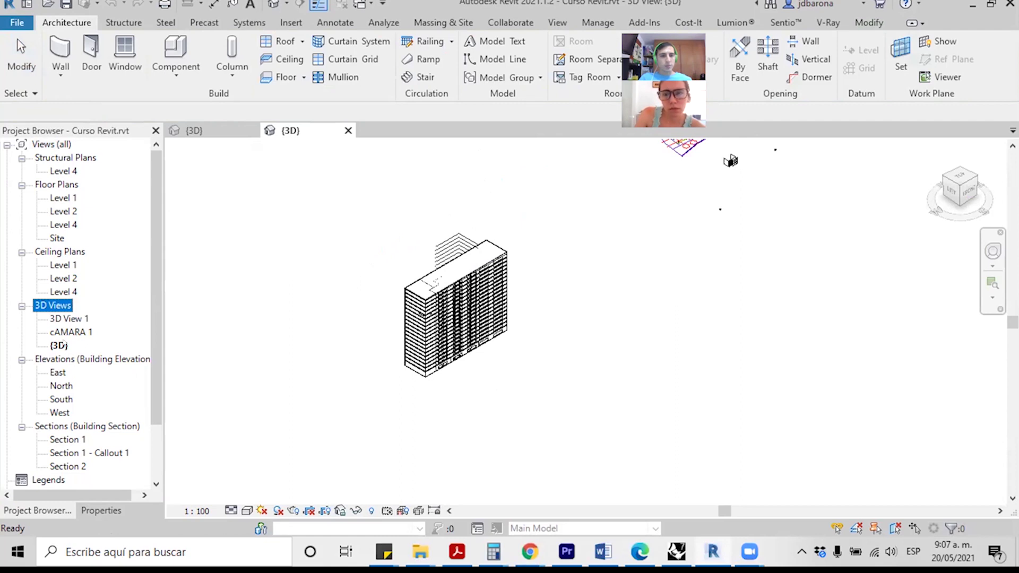
left_click(61, 345)
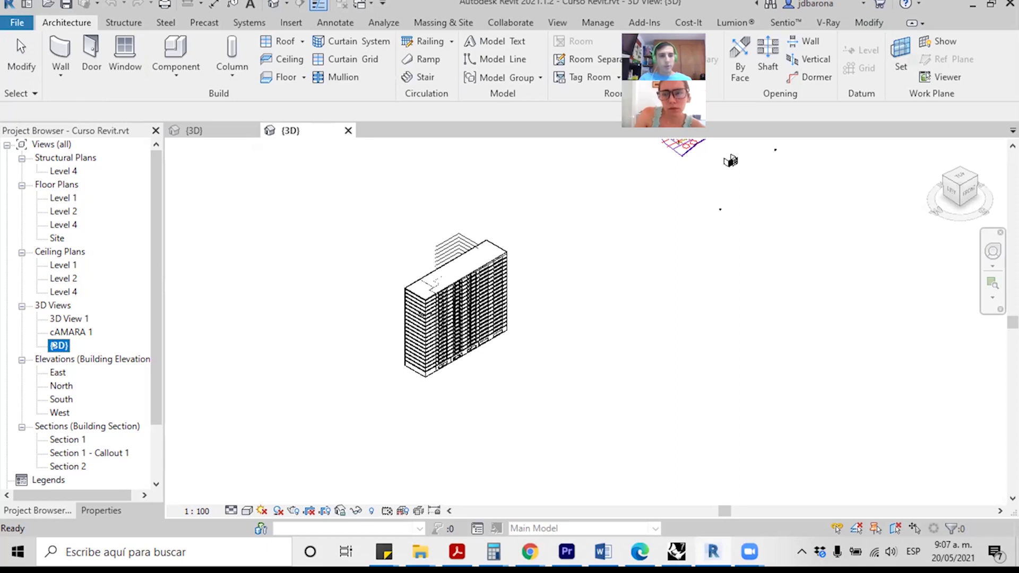
Step: Duplicate the {3D} view with detailing as {3D} Copy 1 and zoom in on the tower
right_click(54, 345)
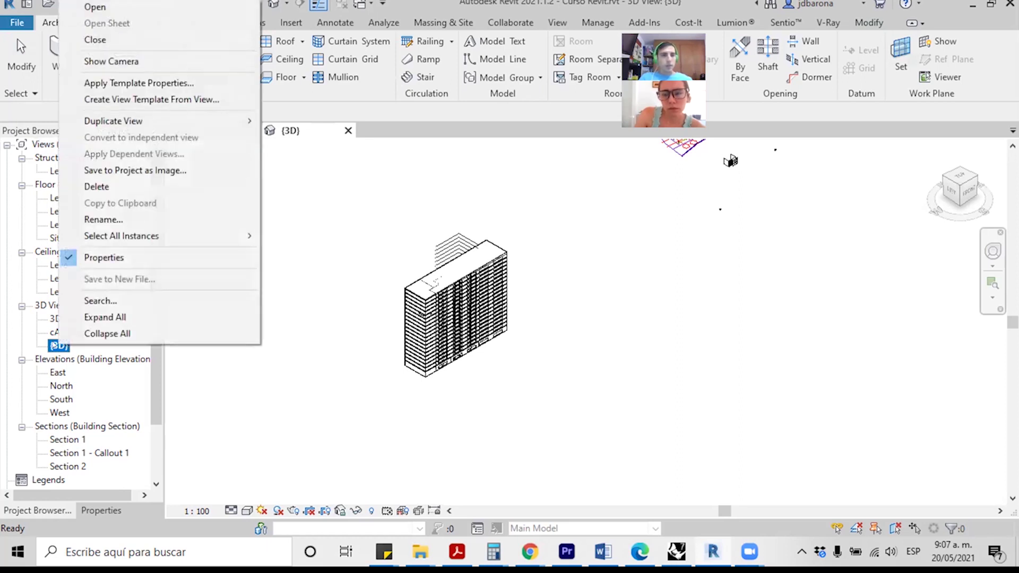
mouse_move(113, 121)
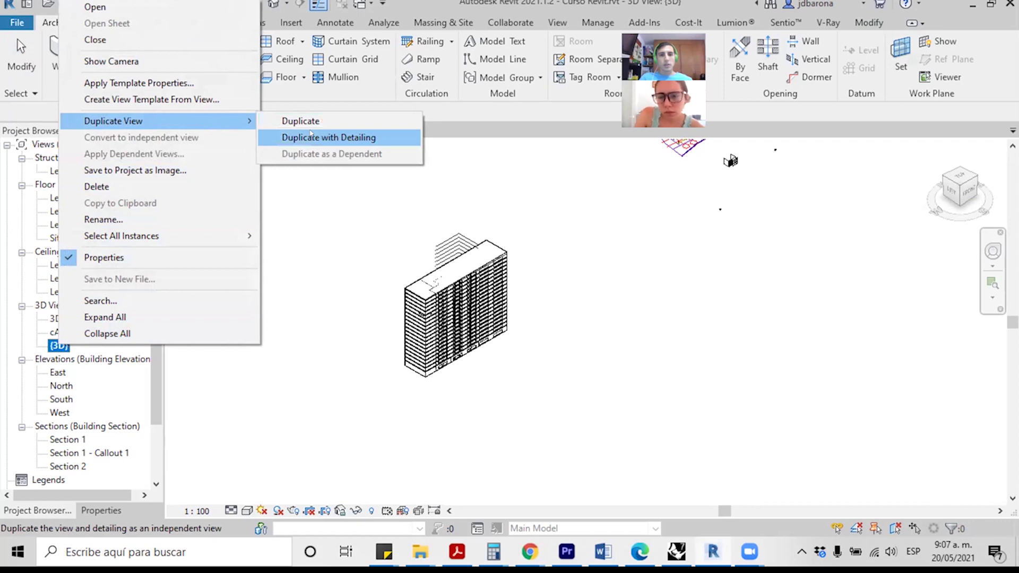
left_click(311, 133)
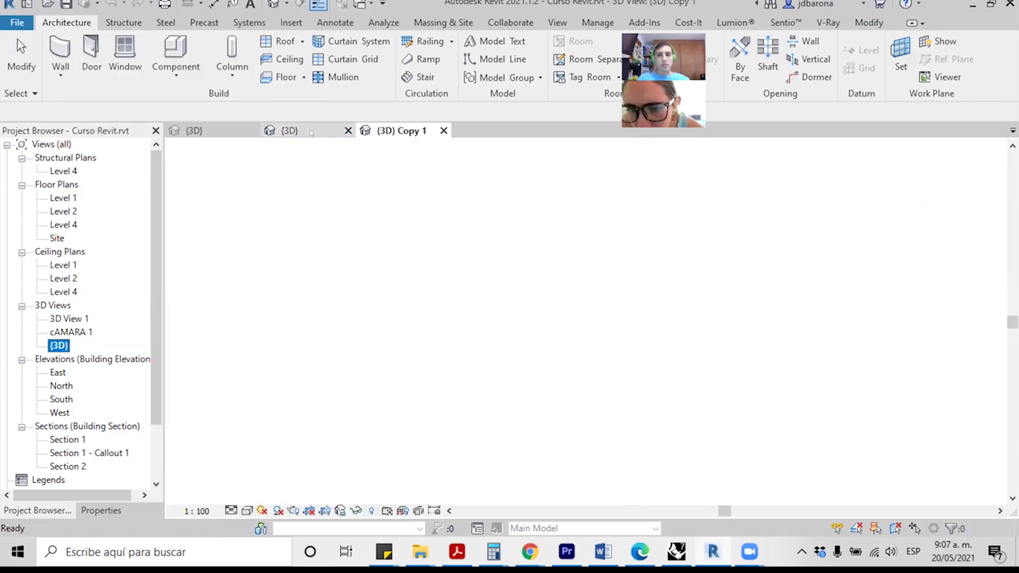
scroll(265, 354, "down", 3)
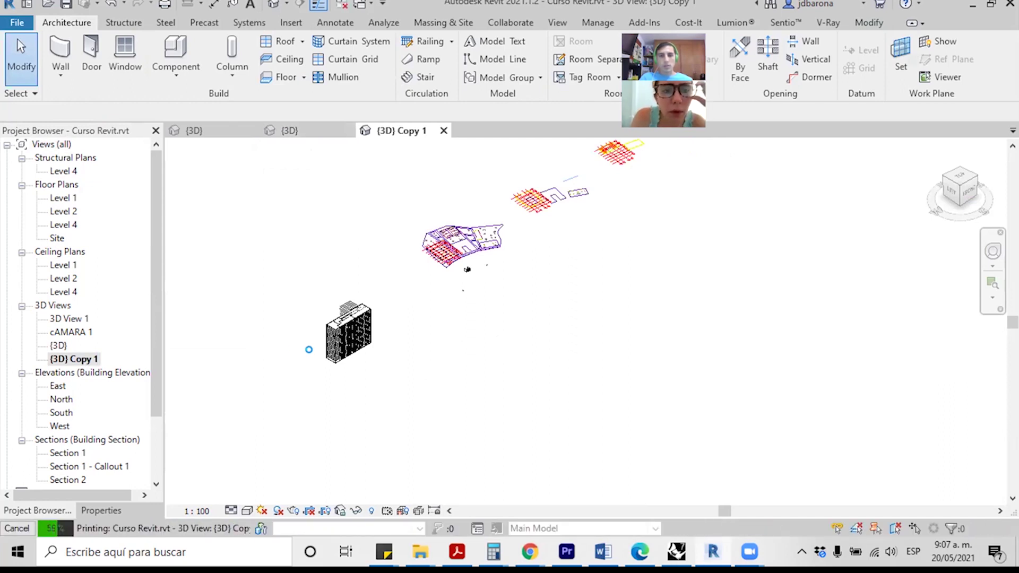
scroll(316, 359, "up", 2)
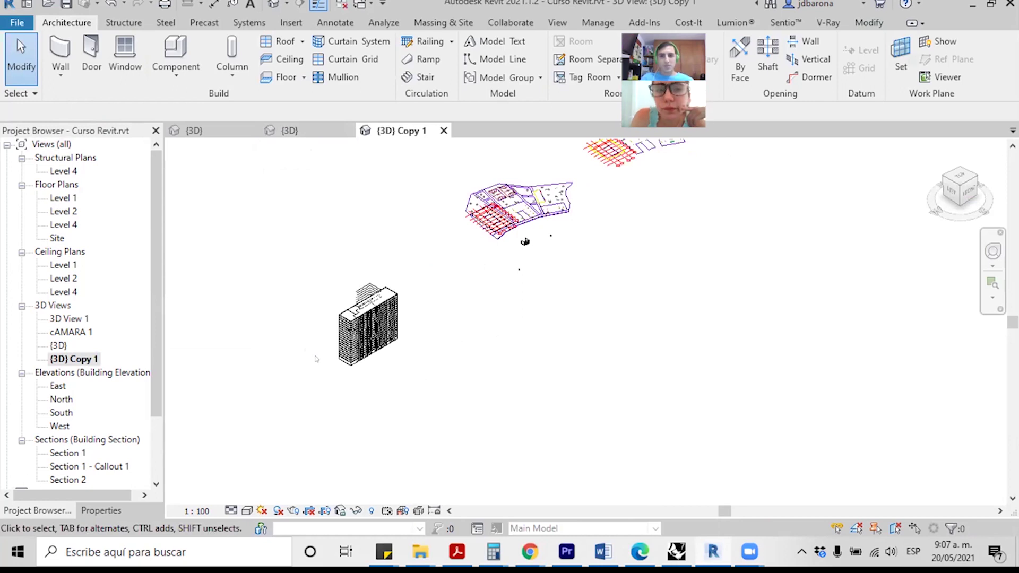
scroll(316, 359, "up", 2)
scroll(315, 359, "up", 2)
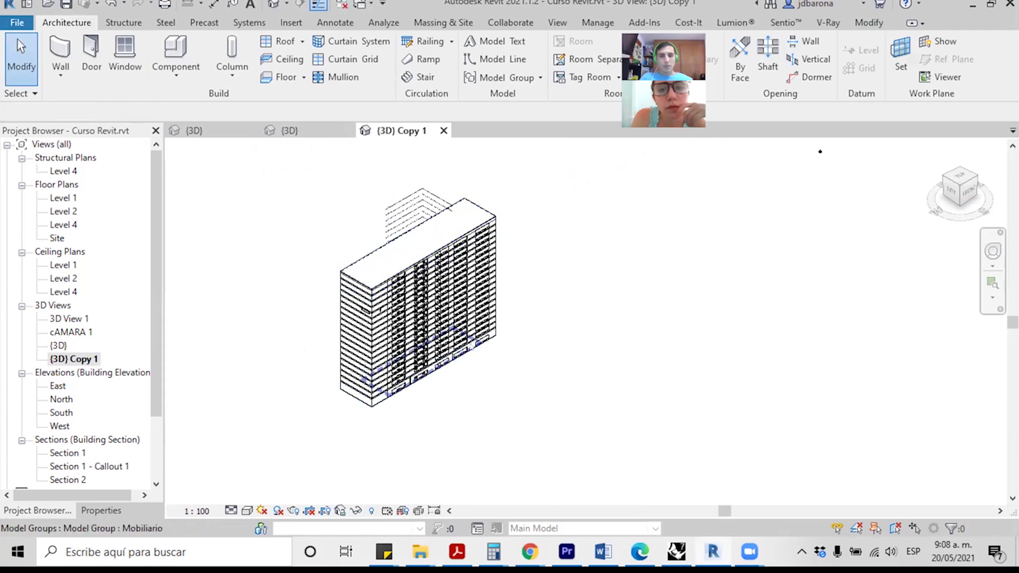
scroll(404, 361, "up", 1)
scroll(361, 321, "up", 2)
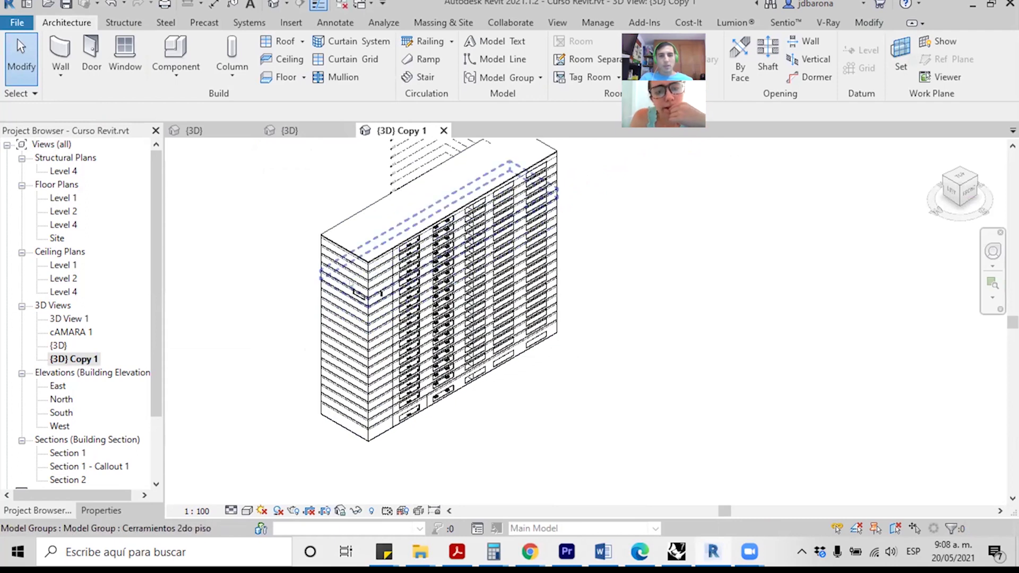
Step: Select the Generic - 400mm roof and bring up its Override Graphics in View options
left_click(360, 225)
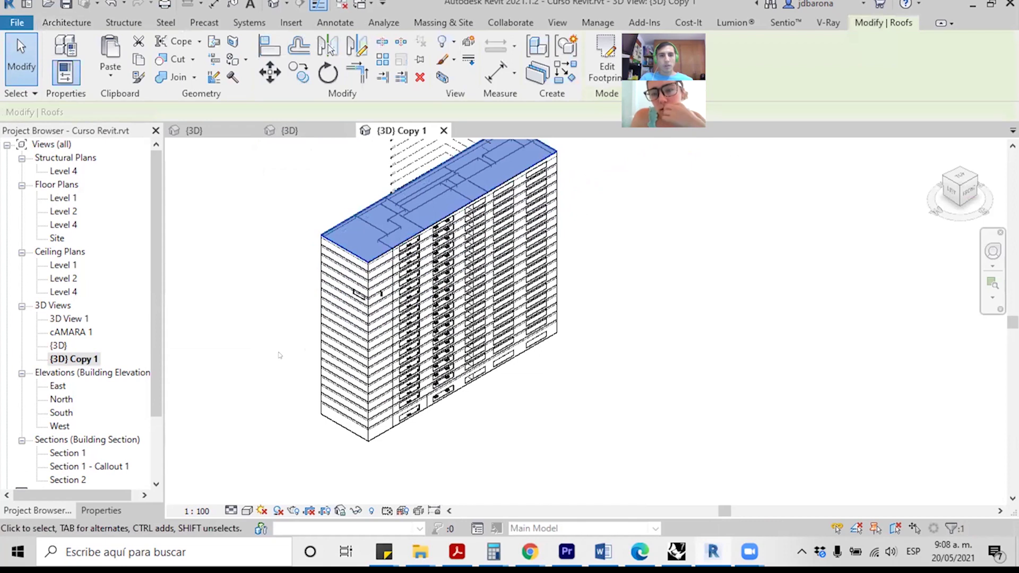
scroll(277, 323, "down", 2)
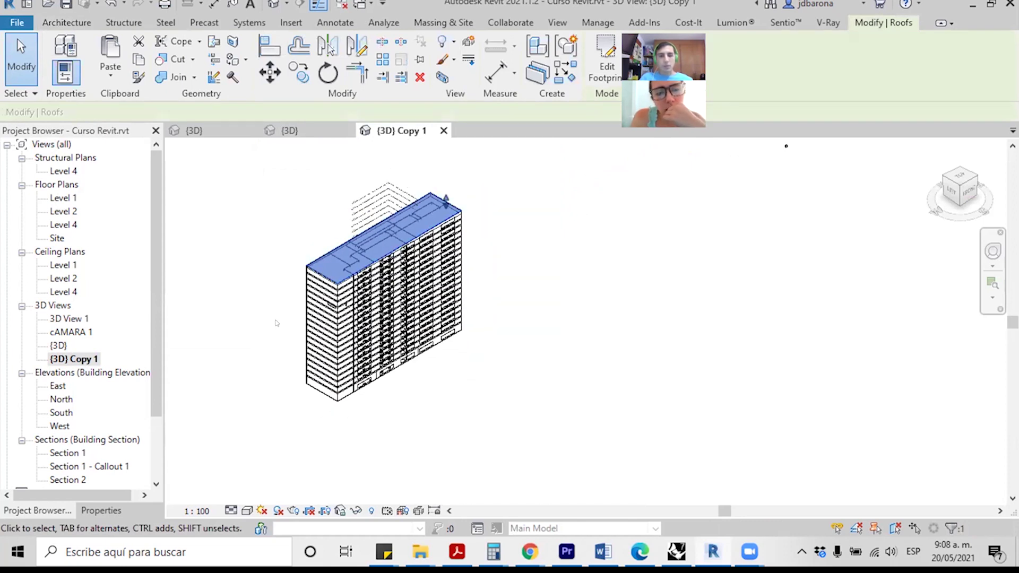
scroll(325, 241, "up", 1)
scroll(325, 241, "up", 1)
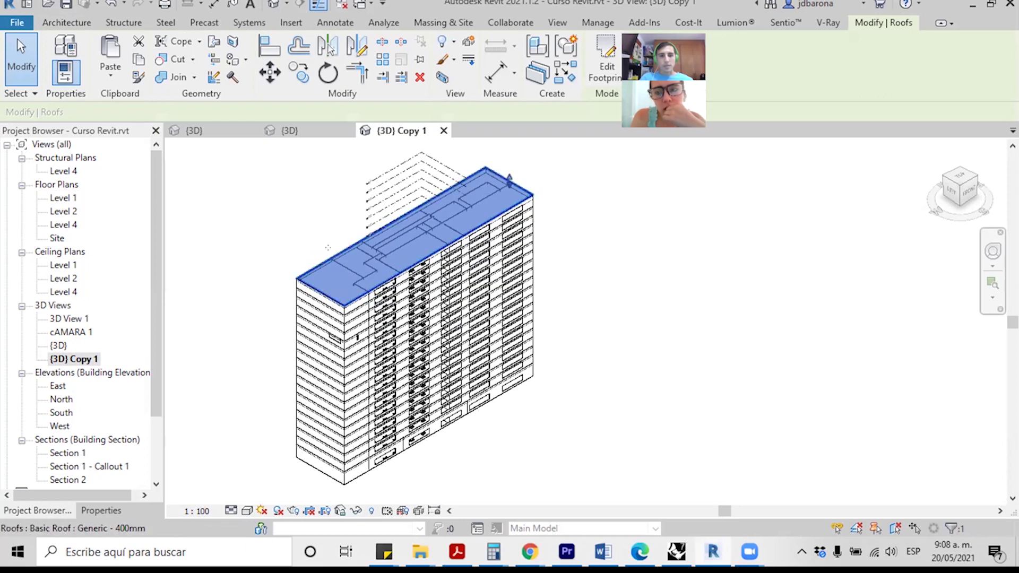
scroll(328, 248, "up", 1)
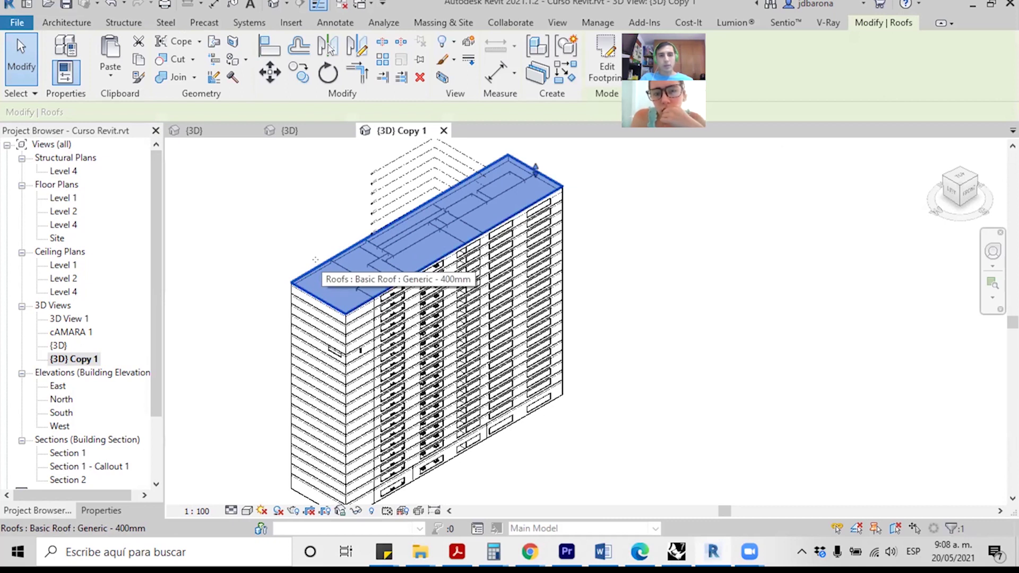
right_click(319, 259)
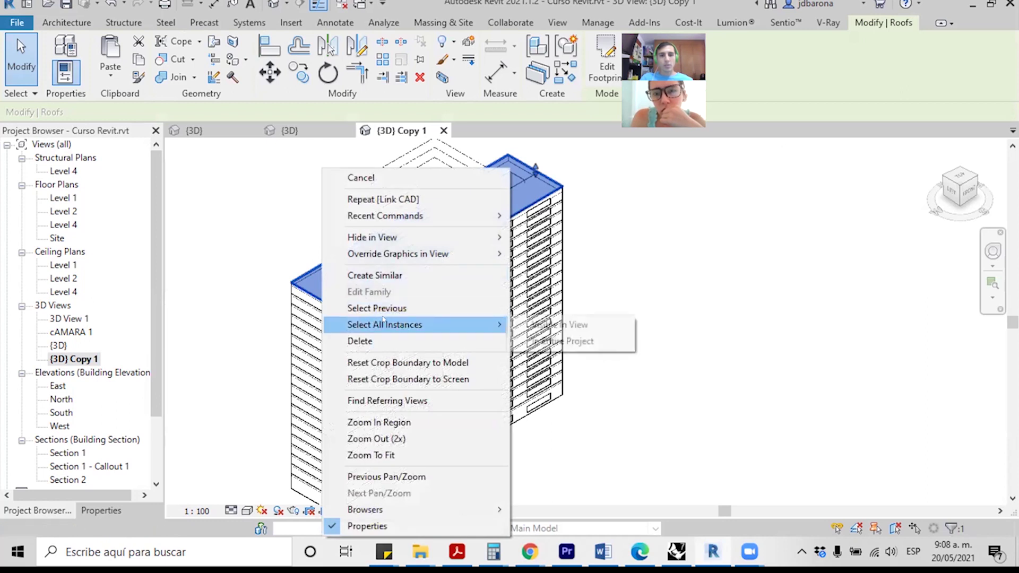
mouse_move(398, 253)
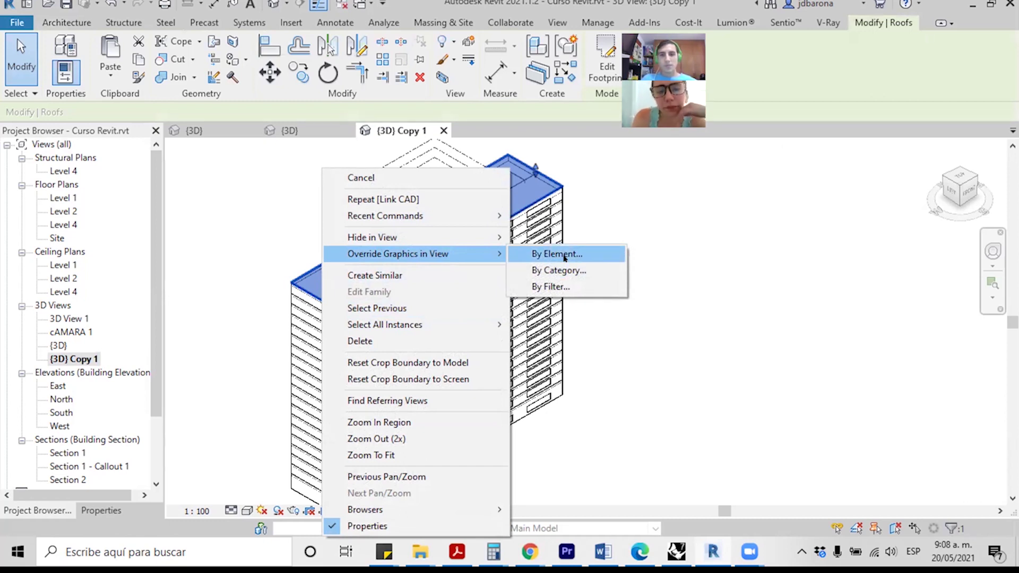
Step: Open By Element graphics overrides for the roof, then switch to the Word course outline
left_click(563, 257)
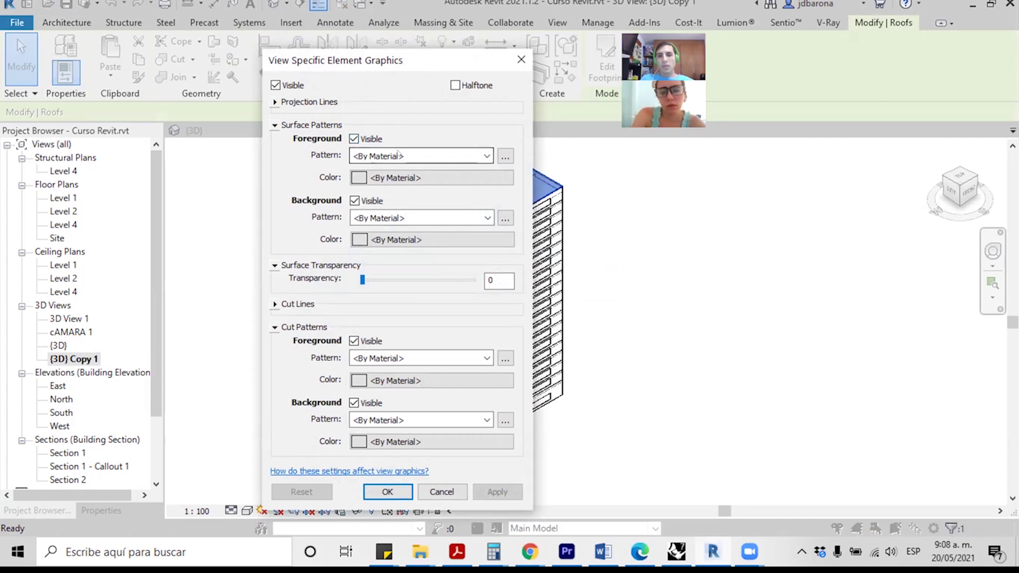
left_click(602, 550)
Step: Scroll the Curso Revit Personalizado outline to Clases 2–6, then return to Revit's roof graphics settings
scroll(482, 275, "down", 2)
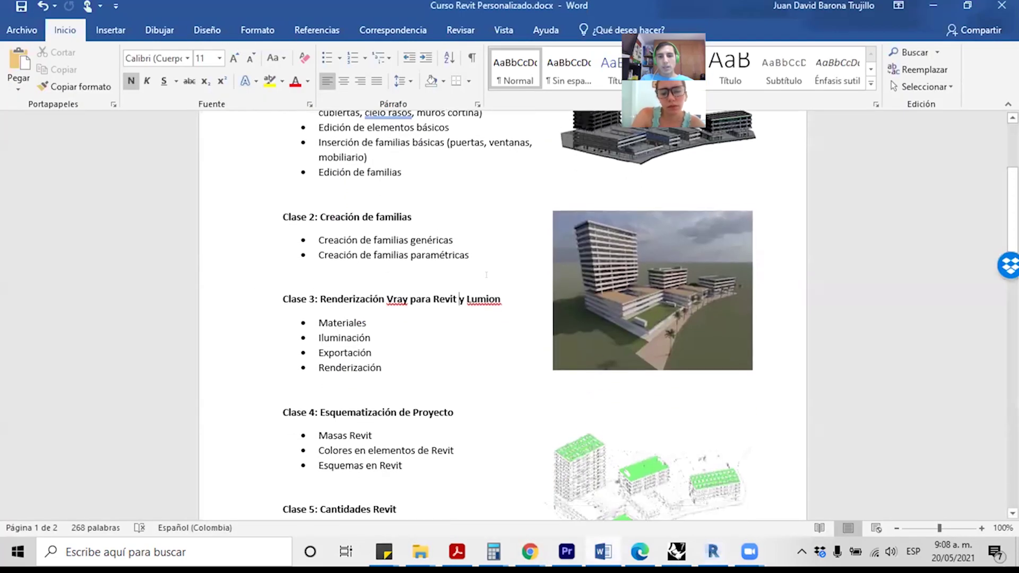
scroll(481, 275, "down", 2)
scroll(482, 275, "down", 1)
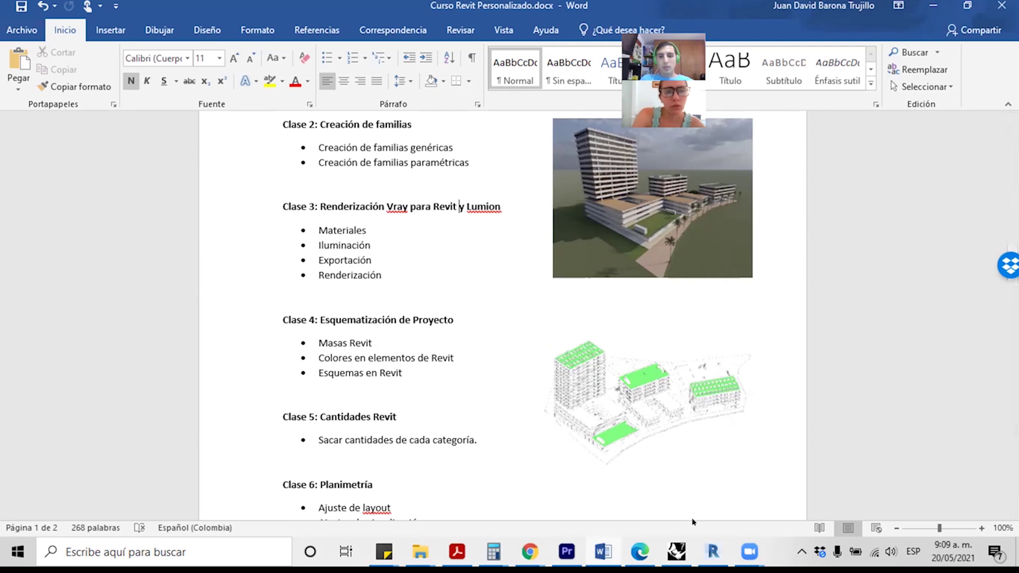
mouse_move(712, 552)
left_click(713, 494)
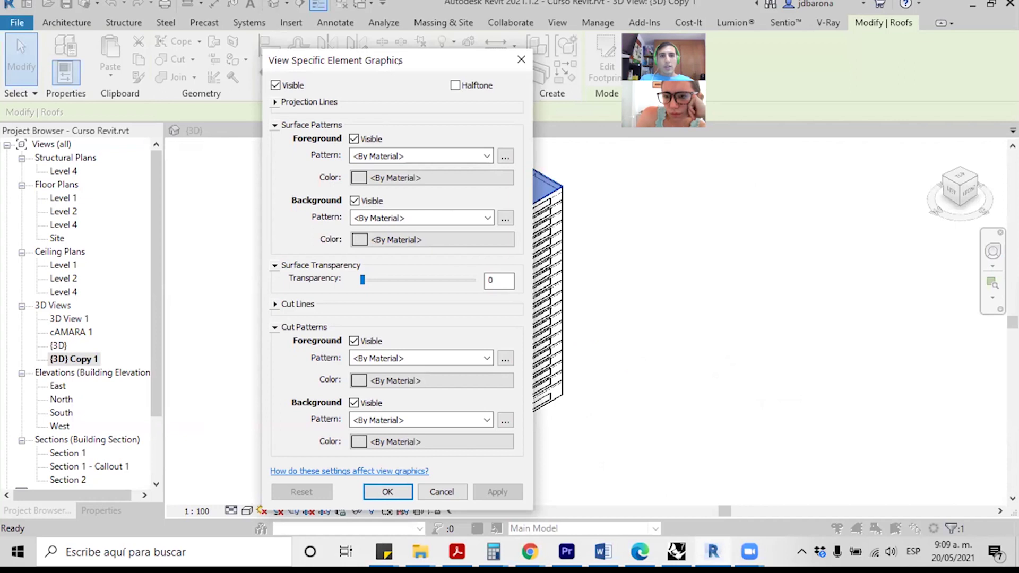
Step: Set the roof's surface foreground pattern to Solid fill and bring up its colour choice
left_click_drag(399, 62, 426, 90)
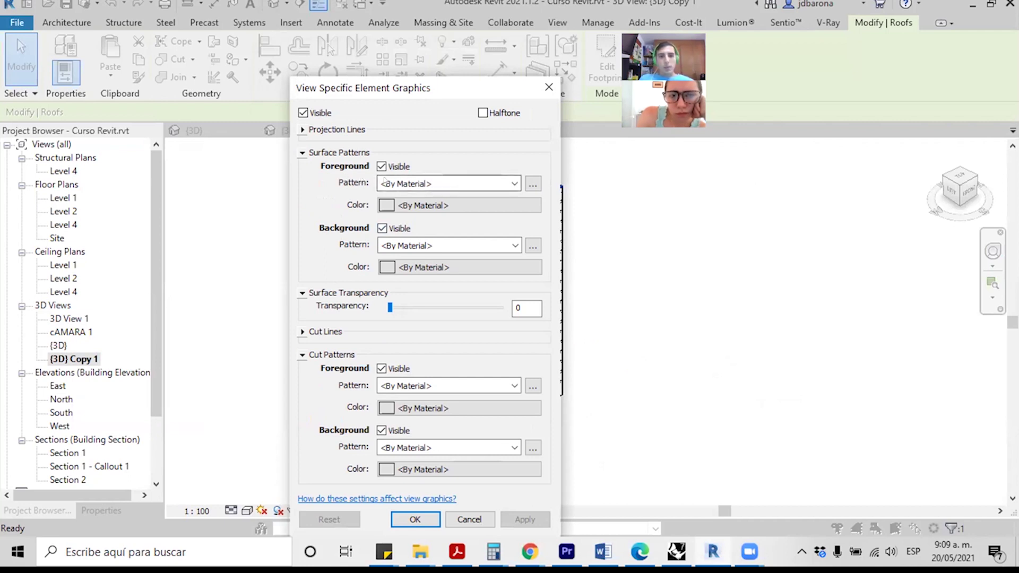
left_click(407, 181)
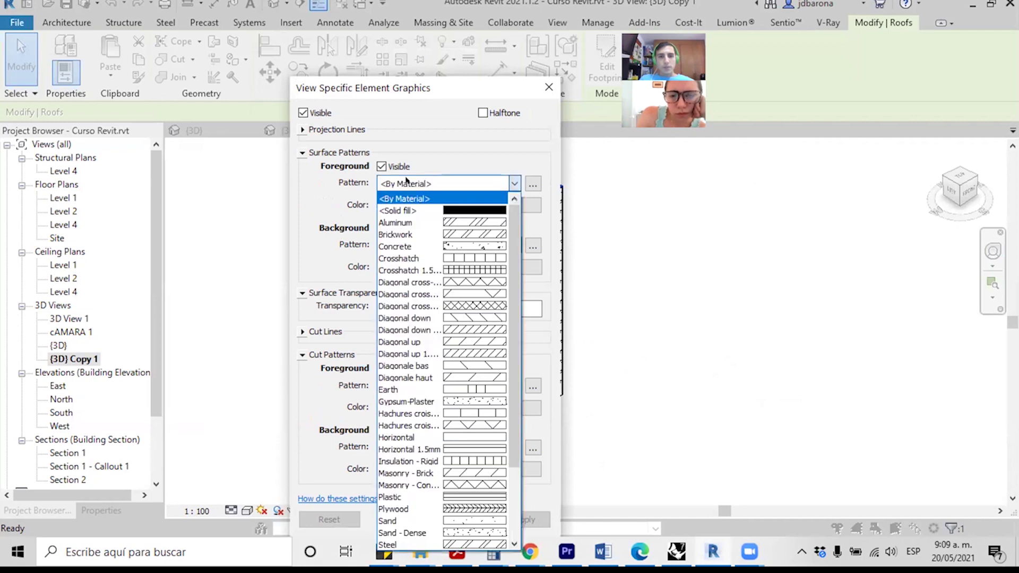
left_click(409, 211)
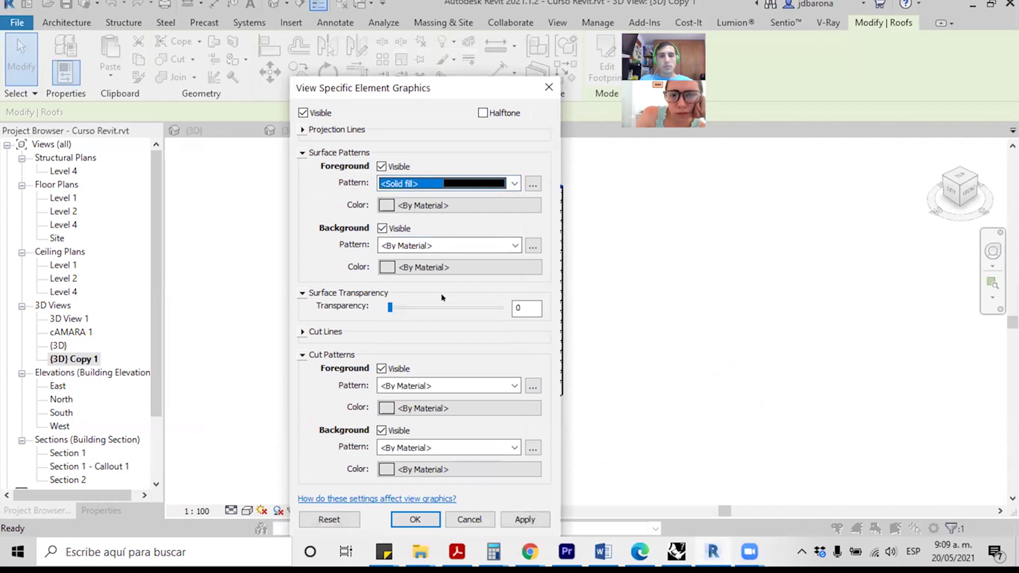
left_click(422, 205)
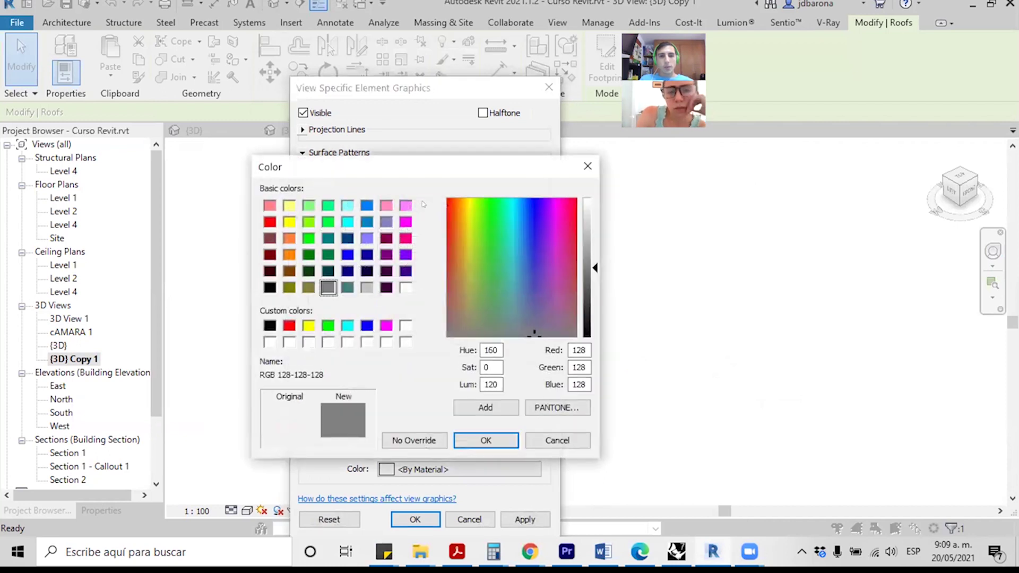
Step: Give the roof's solid fill a pale green, RGB 140-255-140 (Lum 186)
left_click(309, 205)
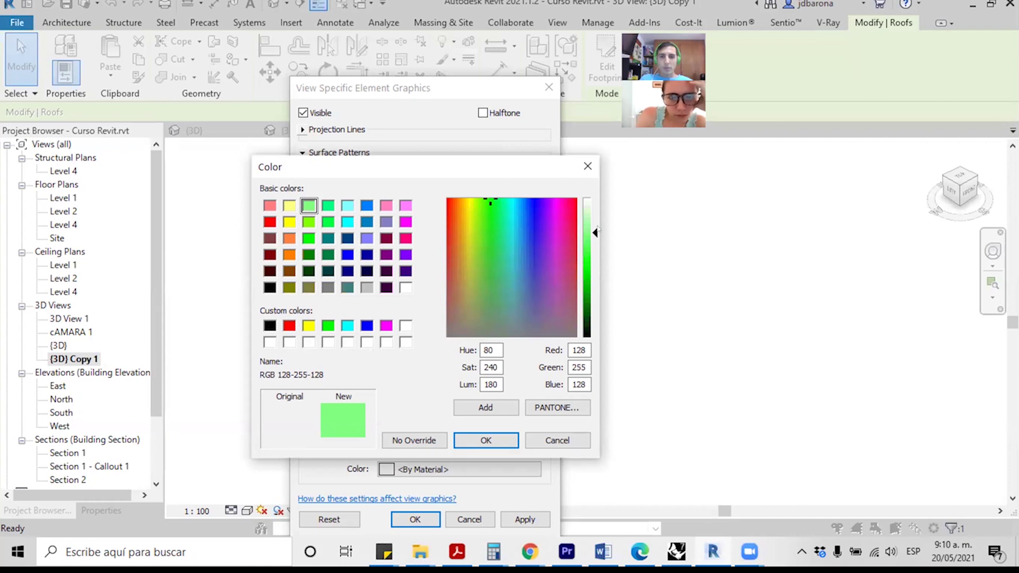
left_click(591, 233)
left_click_drag(592, 234, 592, 229)
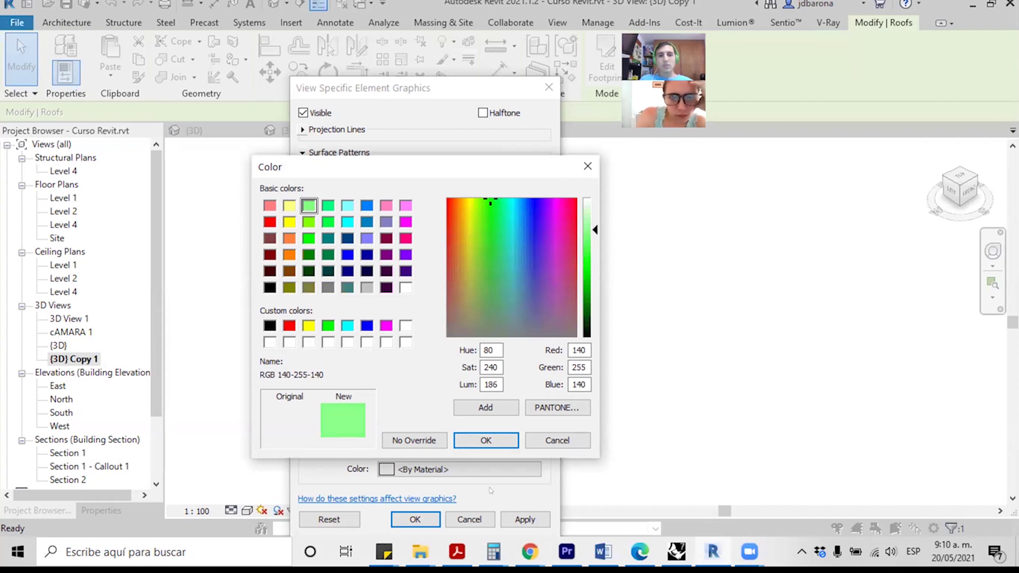
left_click(489, 441)
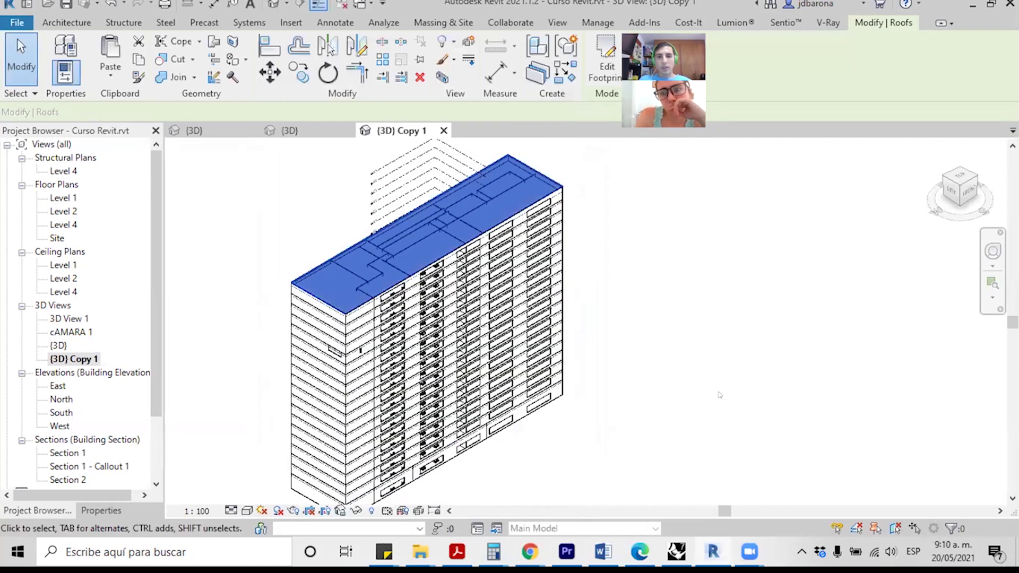
Step: Check the green roof in view, then rename {3D} Copy 1 to 'Cubierta verde'
left_click(714, 390)
scroll(594, 332, "down", 3)
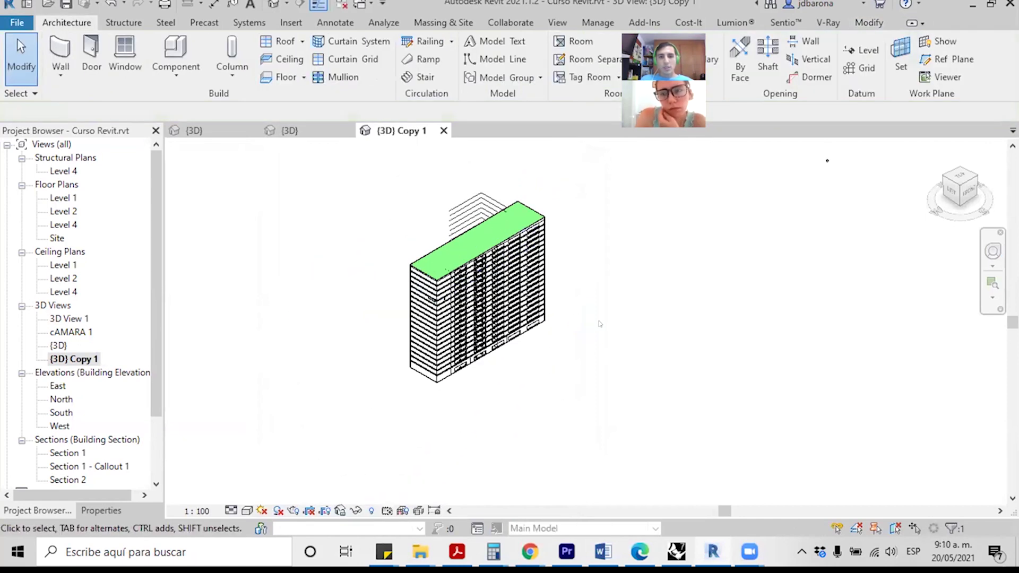
middle_click_drag(406, 249, 567, 287)
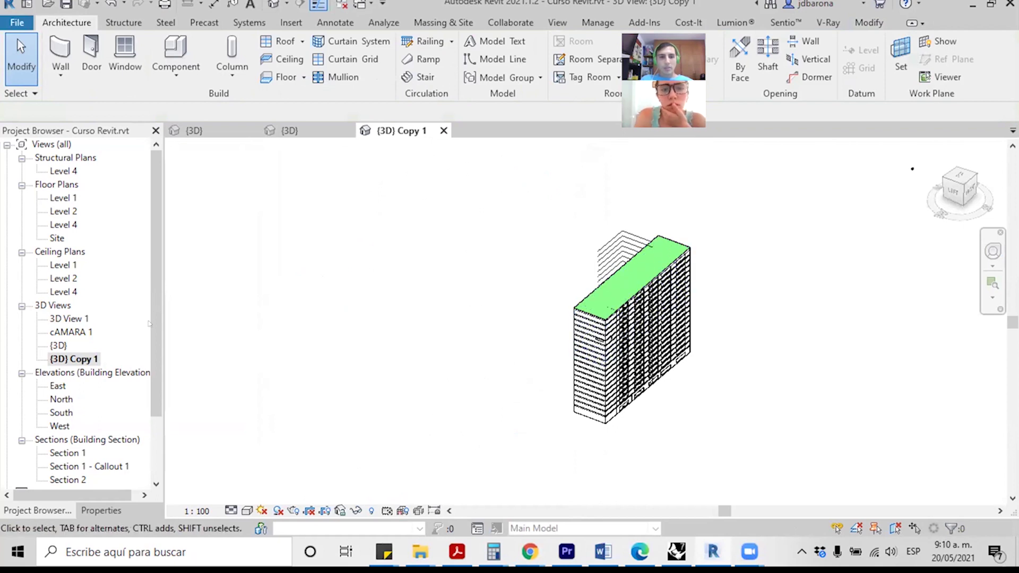
left_click(83, 359)
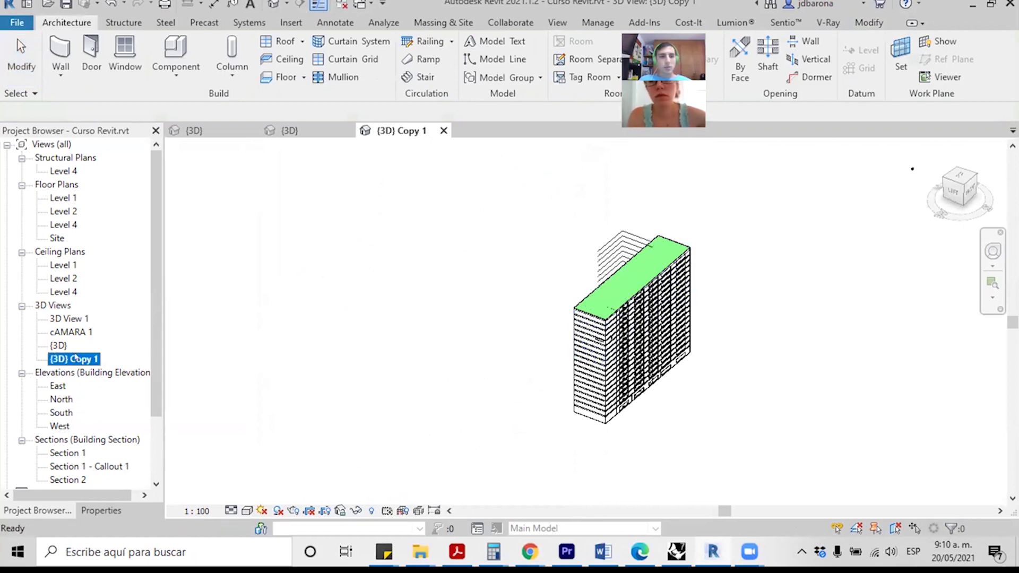
key("F2")
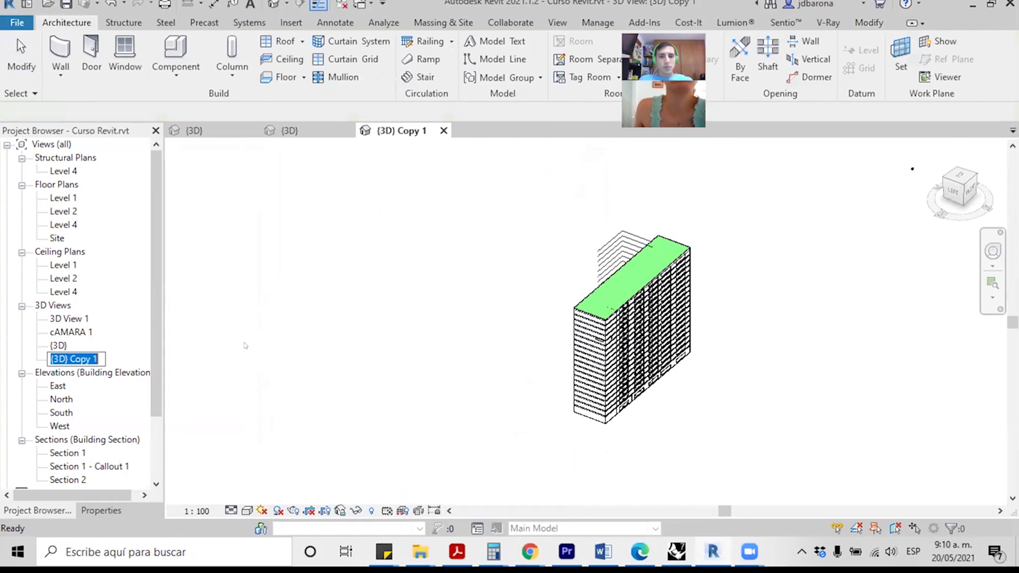
type("Cubierta verde")
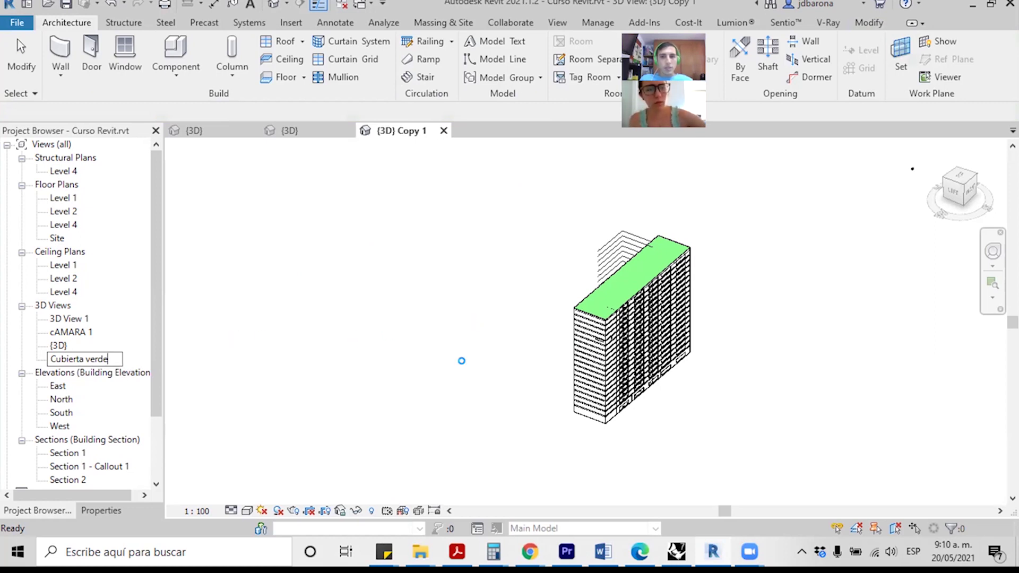
key("Return")
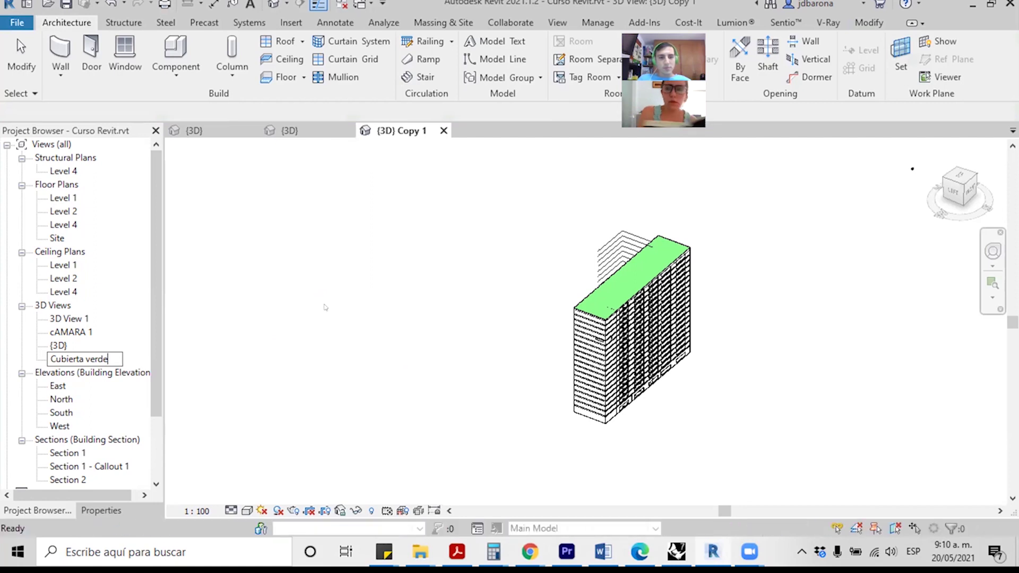
left_click(55, 360)
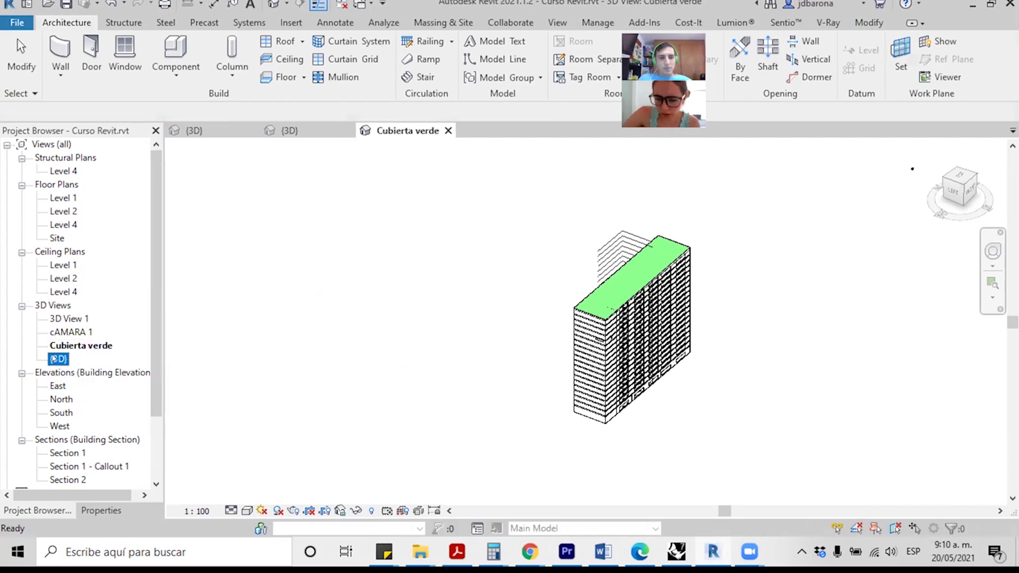
Step: Duplicate the {3D} view with detailing again, creating a new {3D} Copy 1
right_click(54, 360)
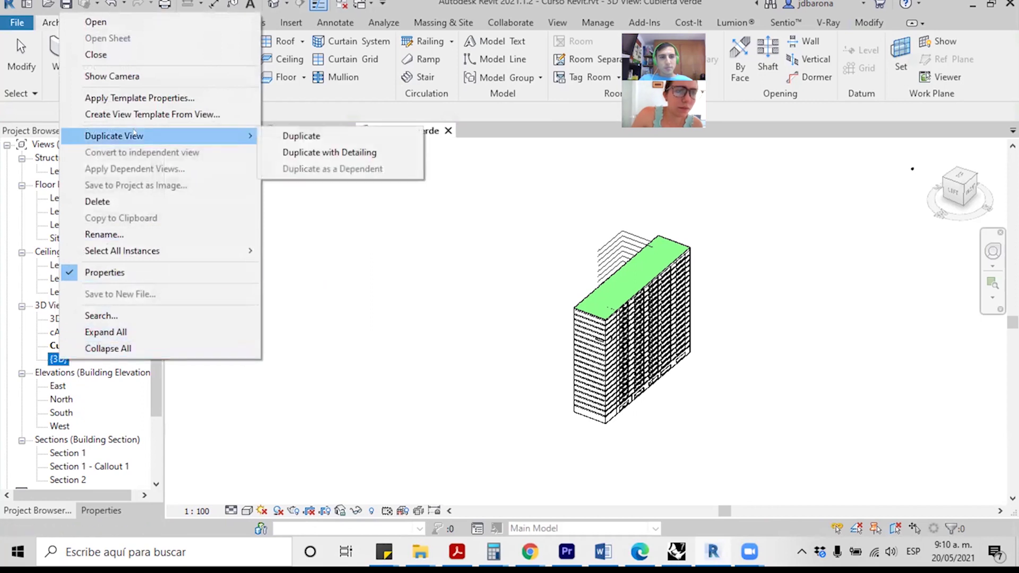
mouse_move(113, 136)
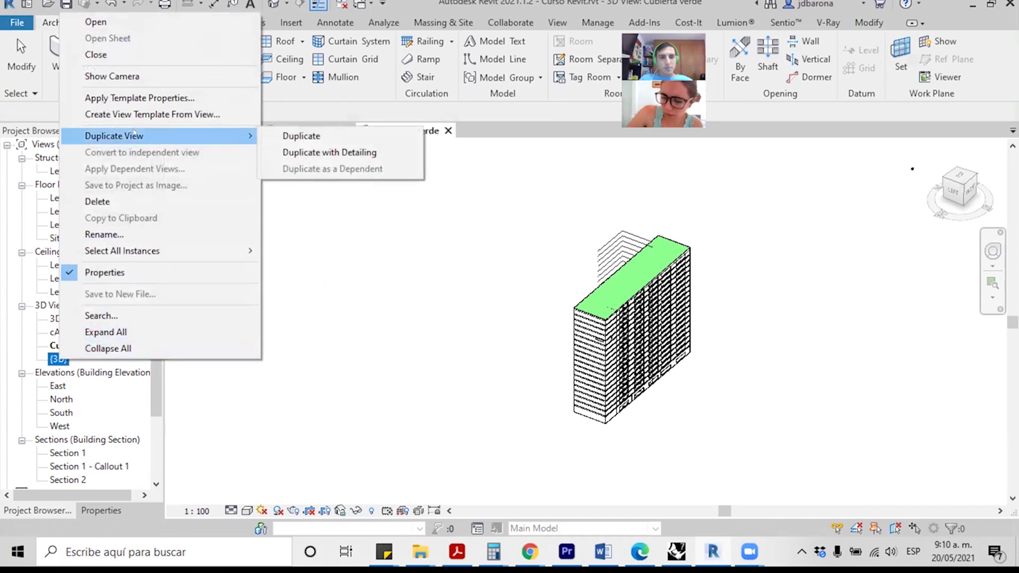
key("Escape")
left_click(54, 360)
right_click(54, 359)
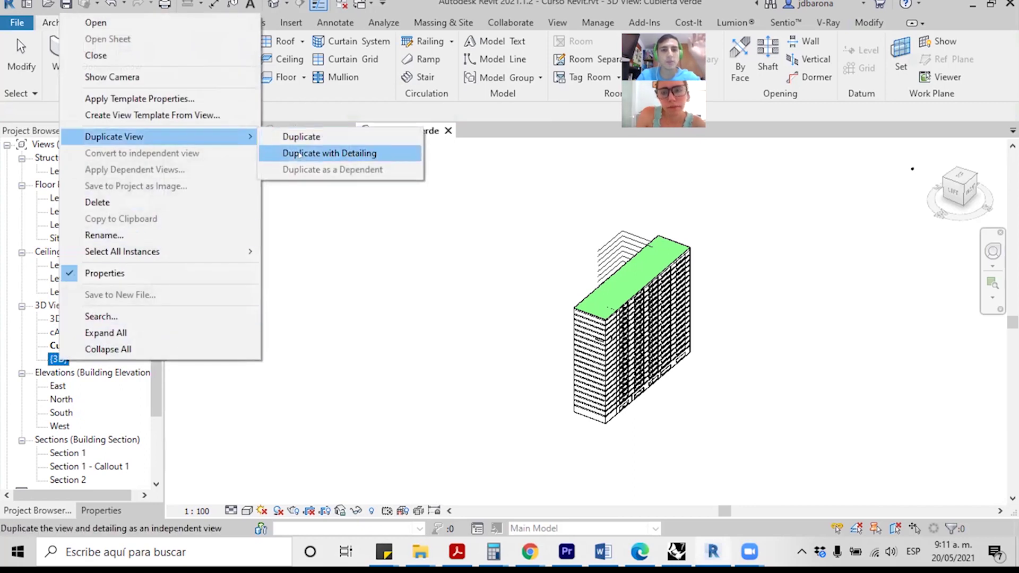
left_click(301, 154)
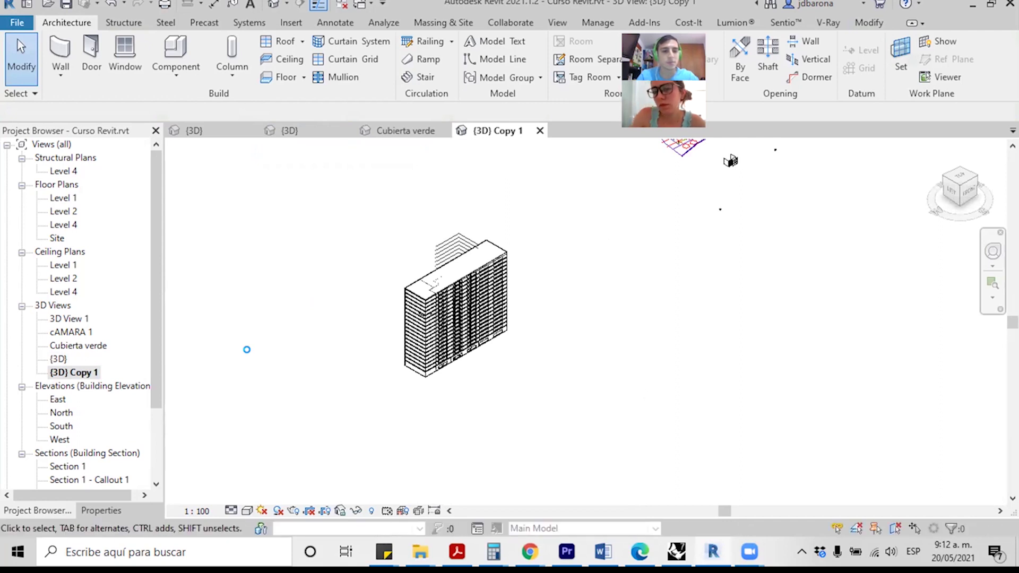
Step: Name the new view 'Estructura' and make another detailed duplicate of {3D}
key("F2")
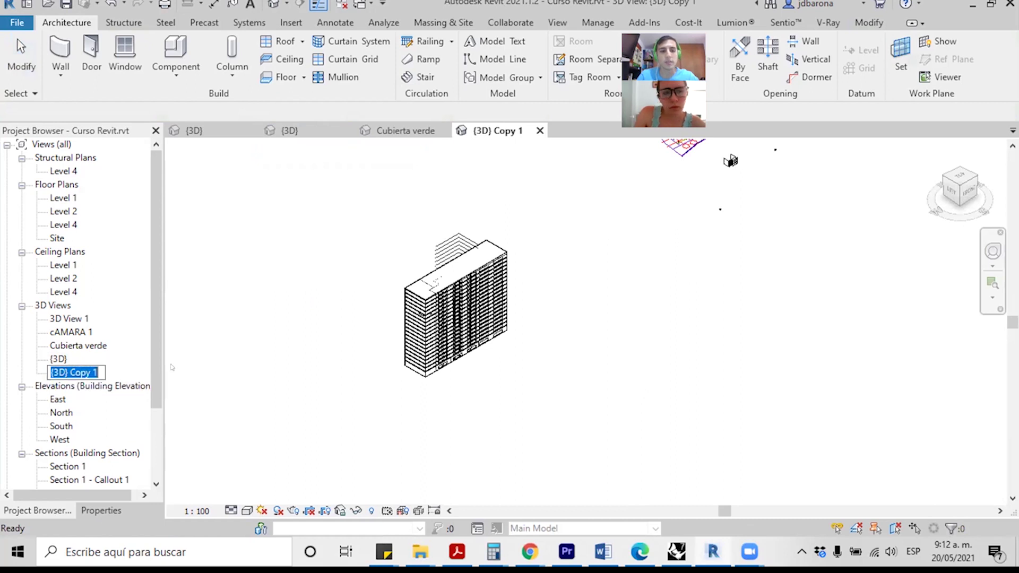
type("Estructura")
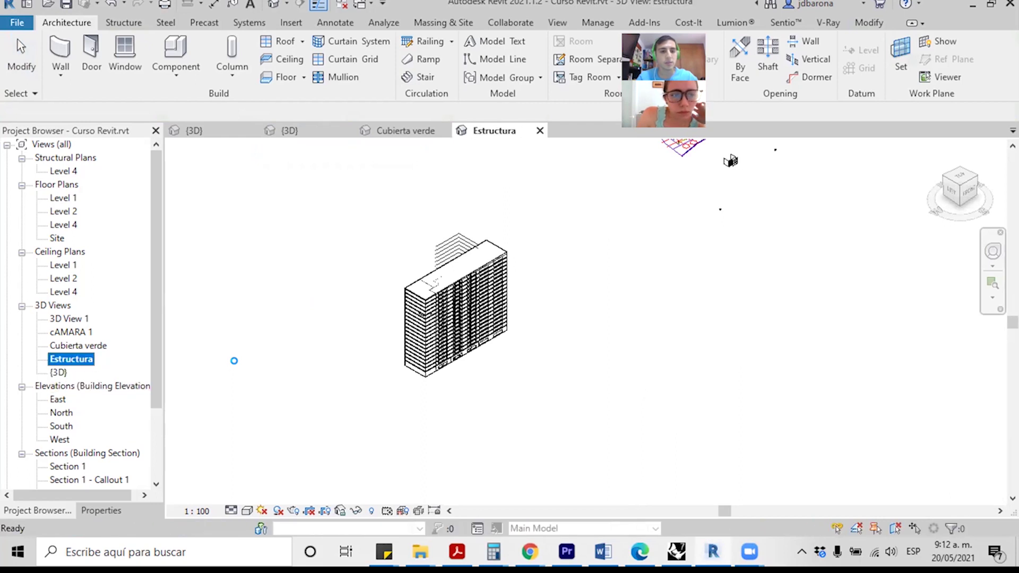
right_click(58, 373)
mouse_move(114, 150)
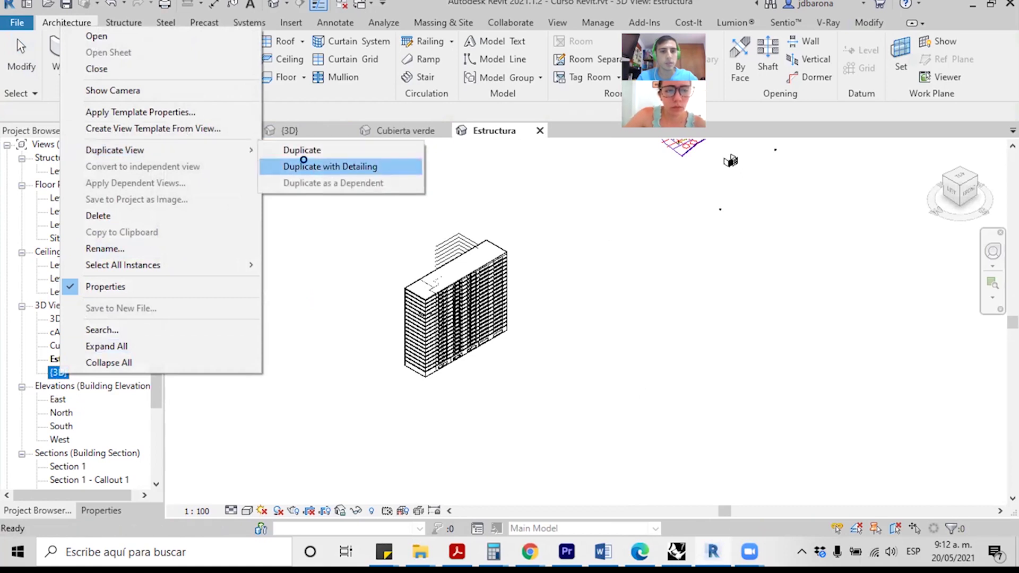
left_click(295, 167)
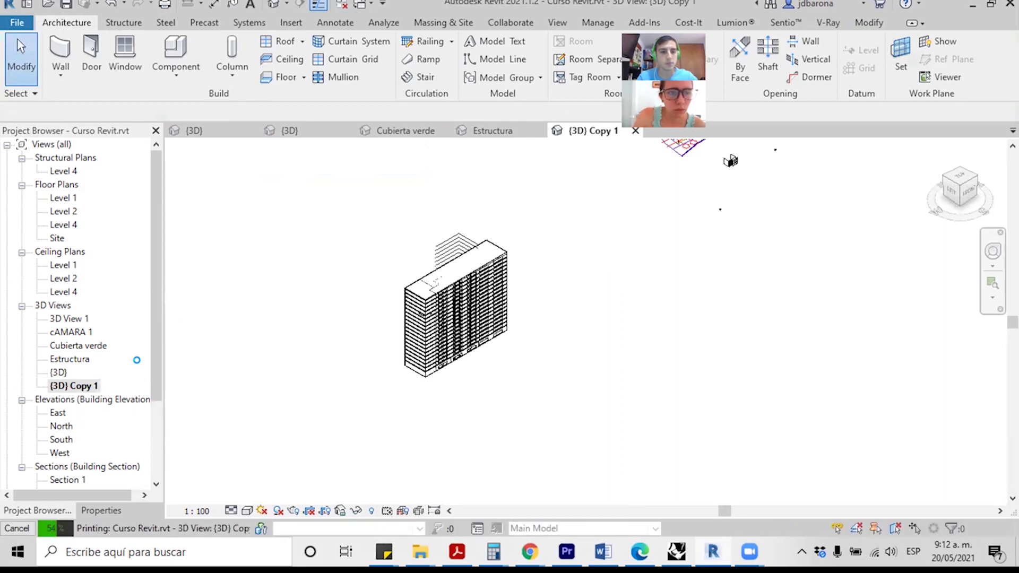
Step: Rename the newest {3D} Copy 1 view to 'Circulaciones'
right_click(81, 386)
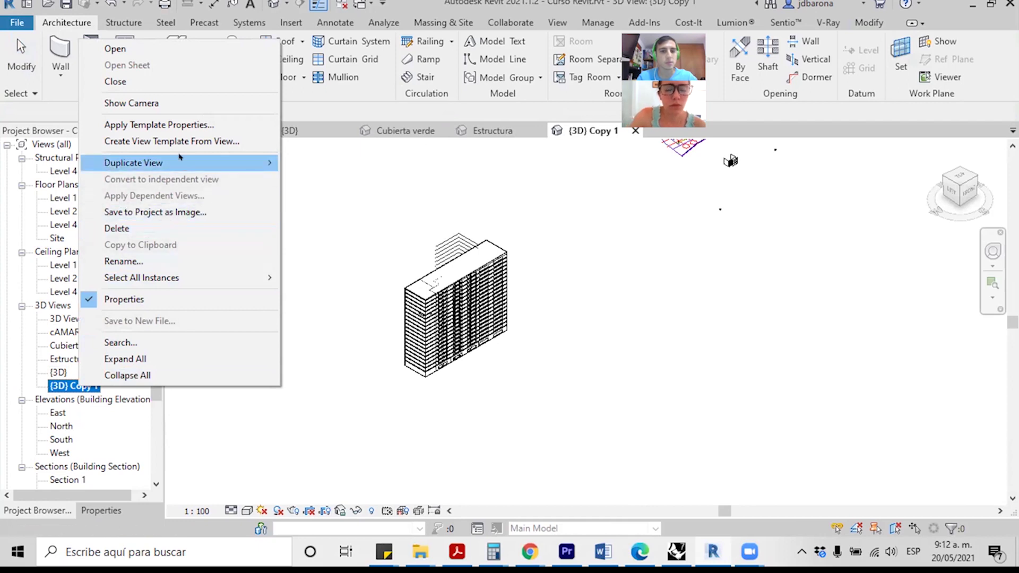
left_click(146, 260)
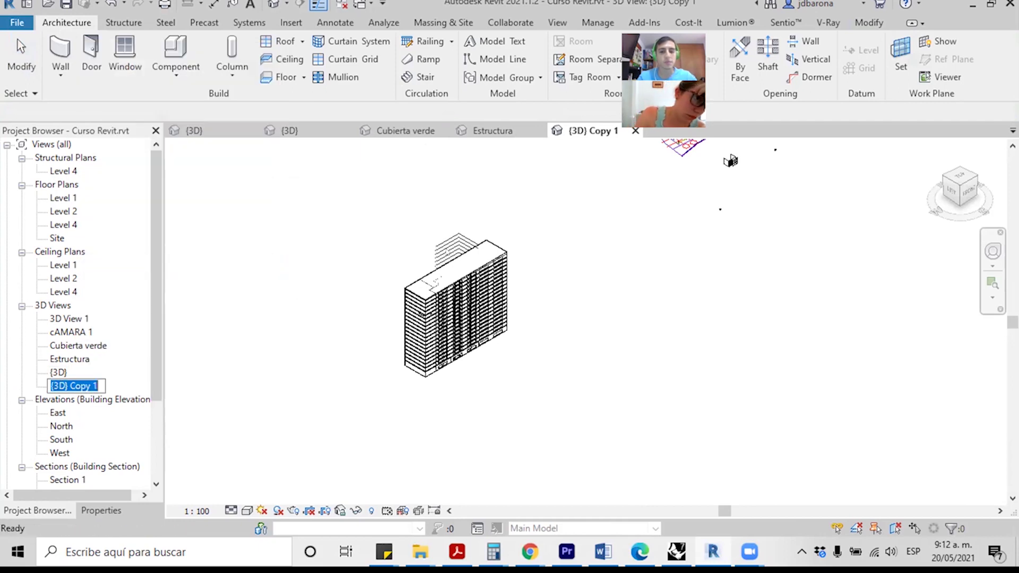
type("Circulaciones")
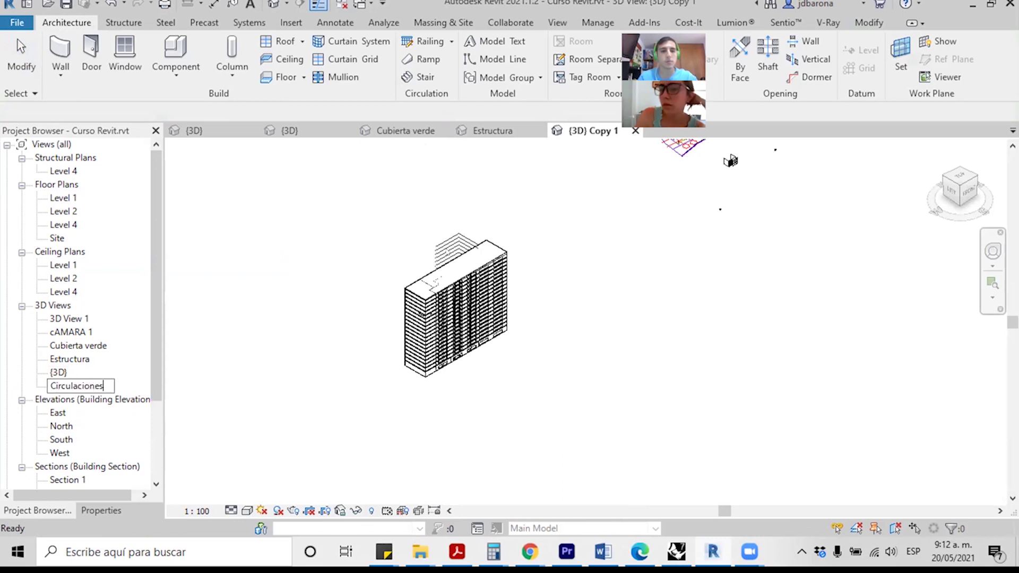
key("Return")
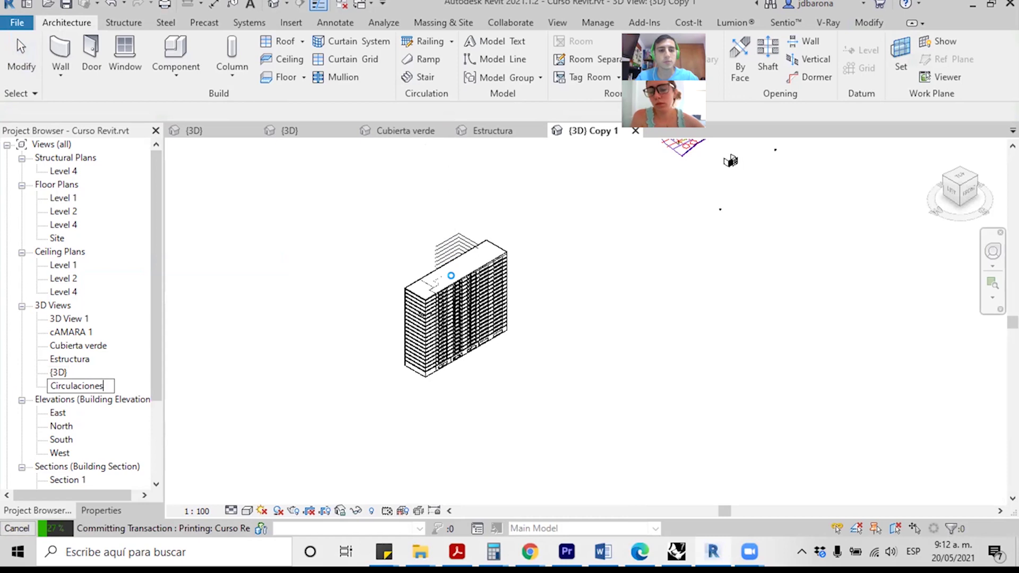
key("Return")
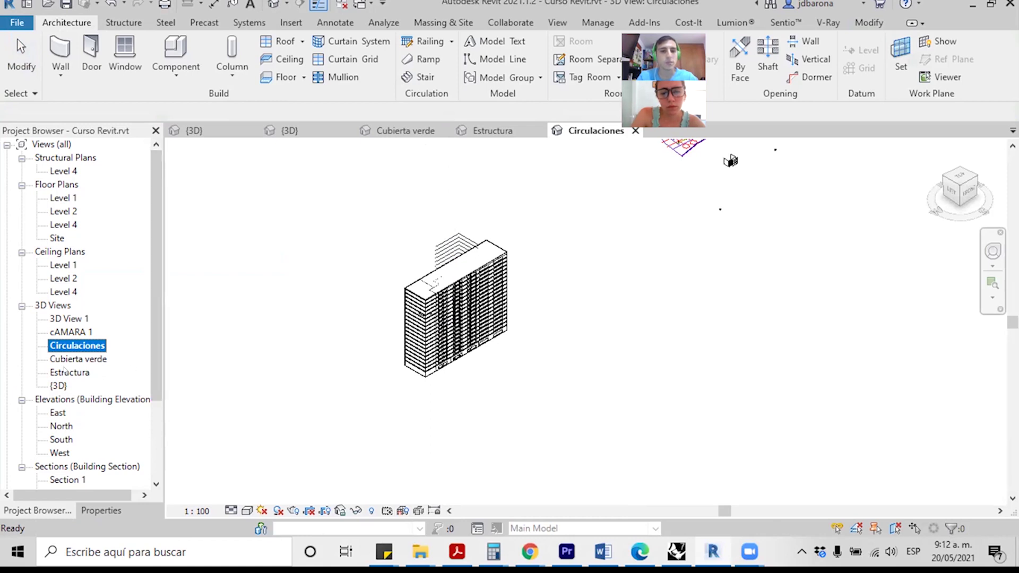
Step: Open the Estructura 3D view and zoom in on the tower
double_click(66, 372)
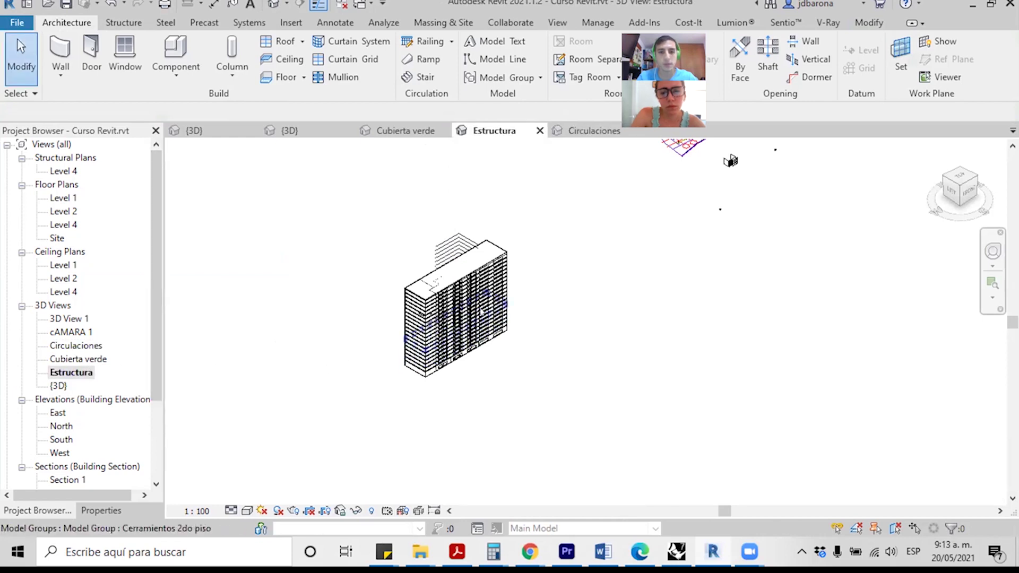
scroll(483, 311, "up", 1)
scroll(483, 334, "up", 2)
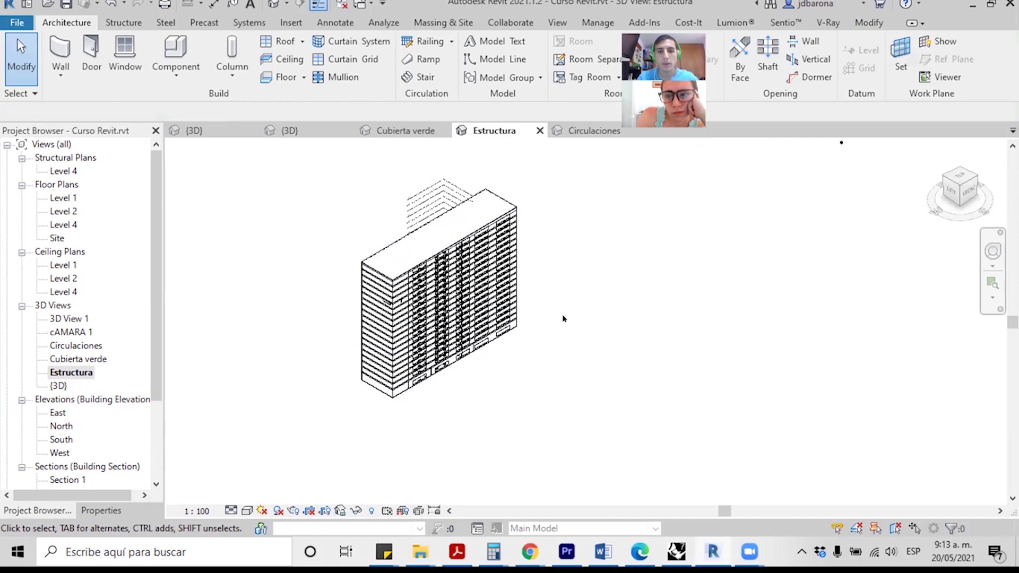
Step: In Estructura's Visibility/Graphic Overrides (VG), hide every model category
key("v")
key("g")
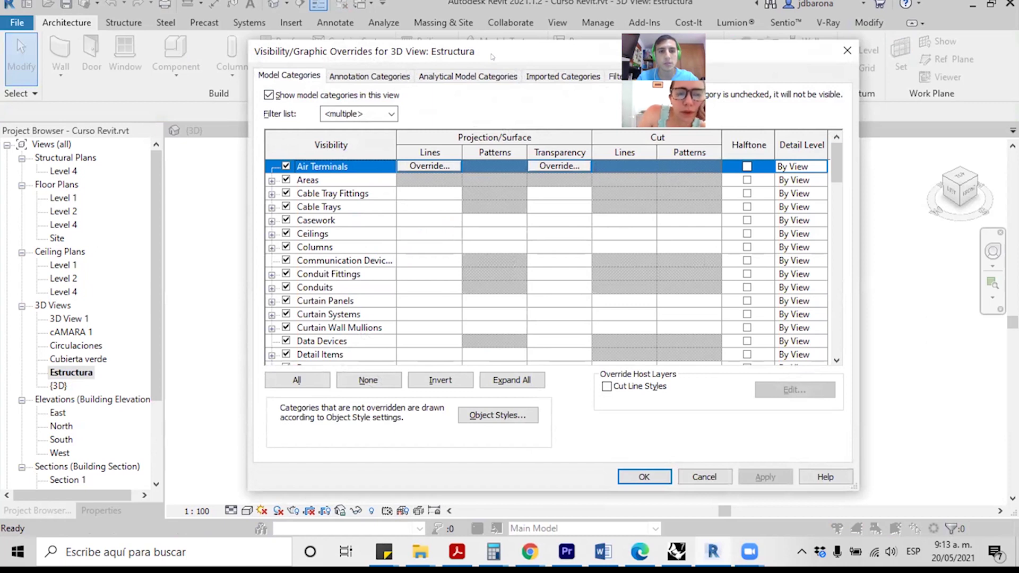
left_click_drag(492, 57, 394, 24)
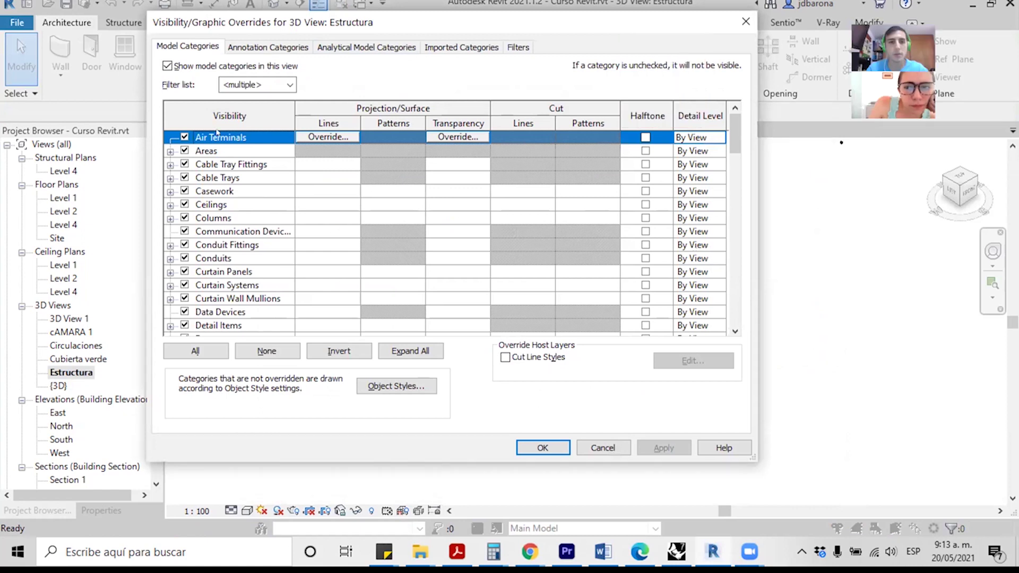
left_click_drag(732, 145, 730, 318)
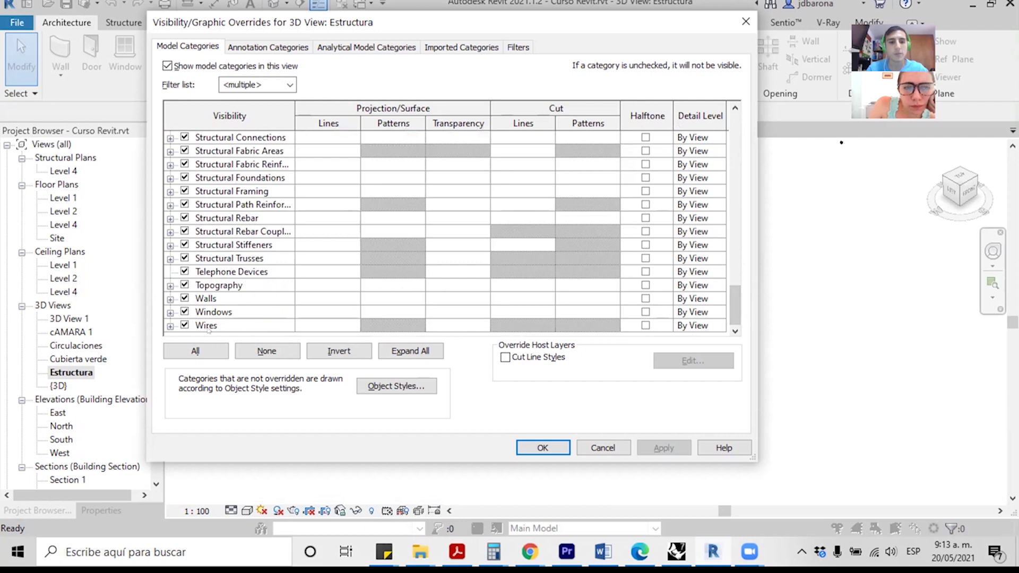
left_click(215, 324, "shift")
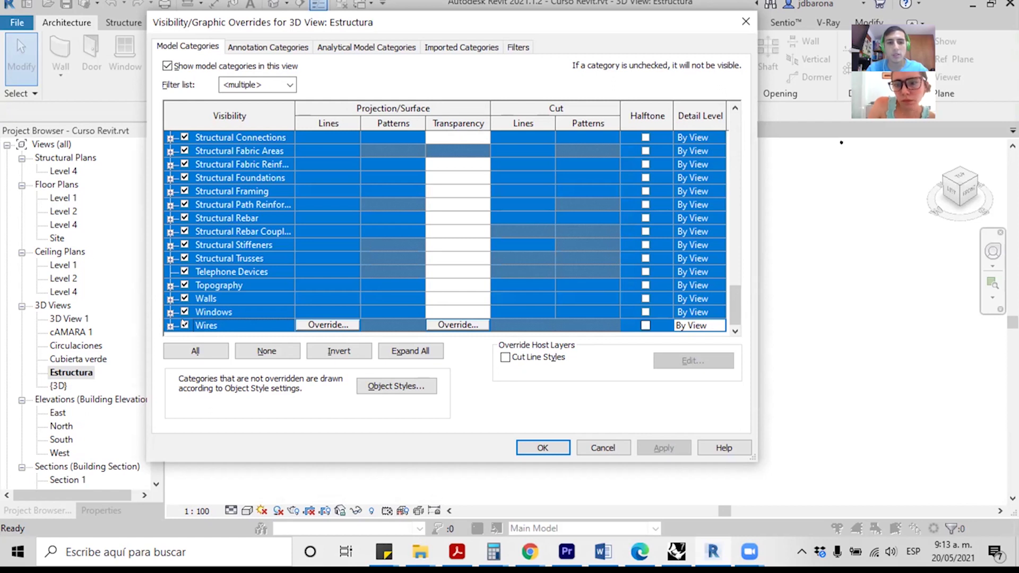
left_click(184, 325)
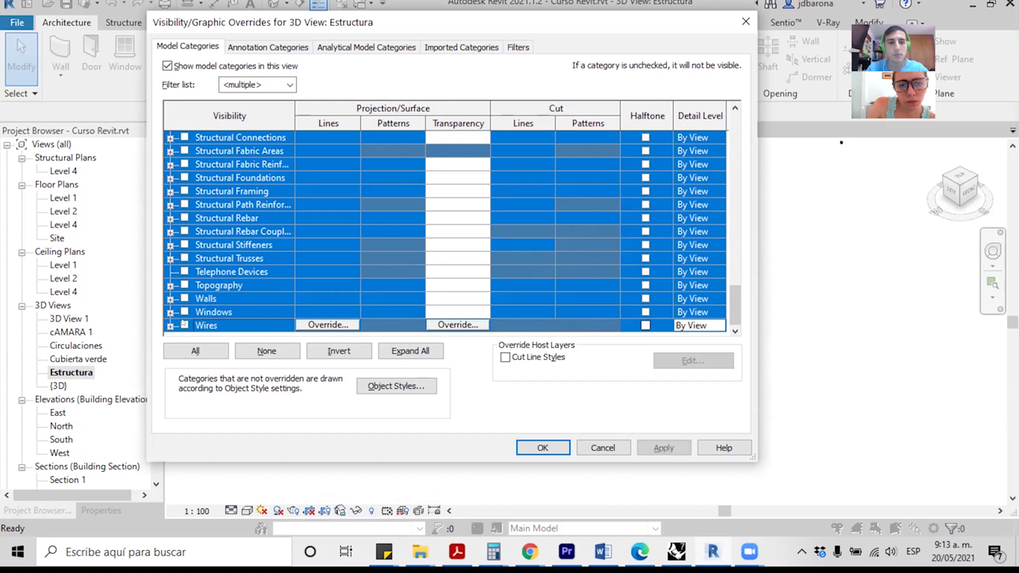
Step: Make Structural Area Reinforcement through Structural Trusses visible again and confirm
scroll(214, 296, "up", 1)
scroll(215, 295, "up", 1)
scroll(215, 295, "up", 2)
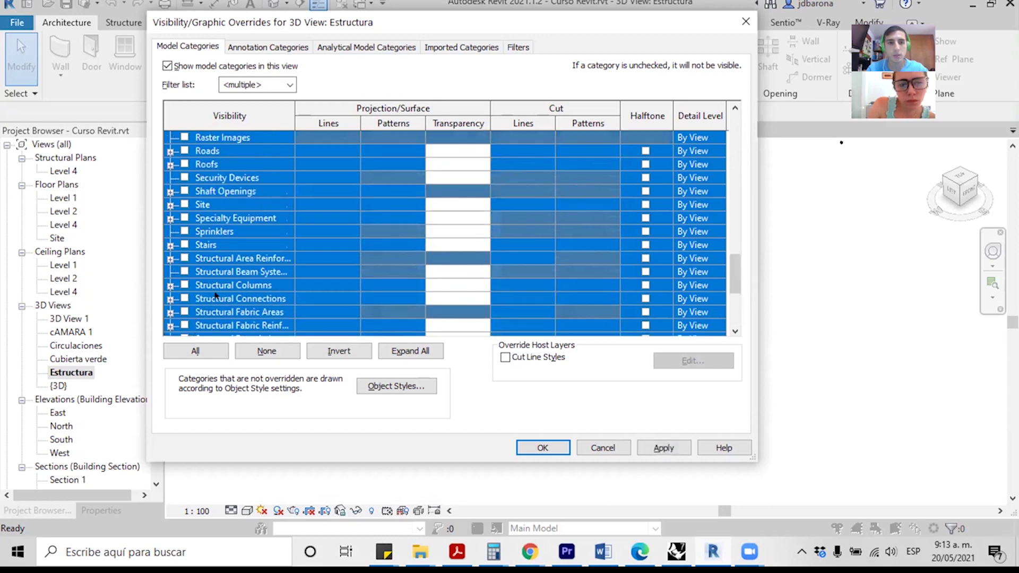
scroll(215, 292, "up", 1)
scroll(215, 285, "down", 2)
scroll(215, 286, "down", 1)
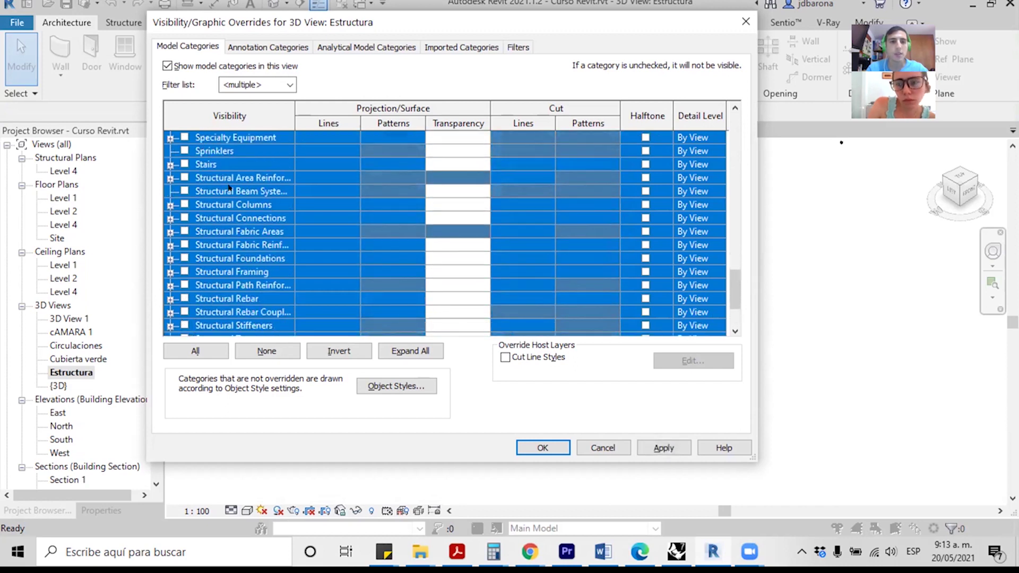
left_click(223, 177)
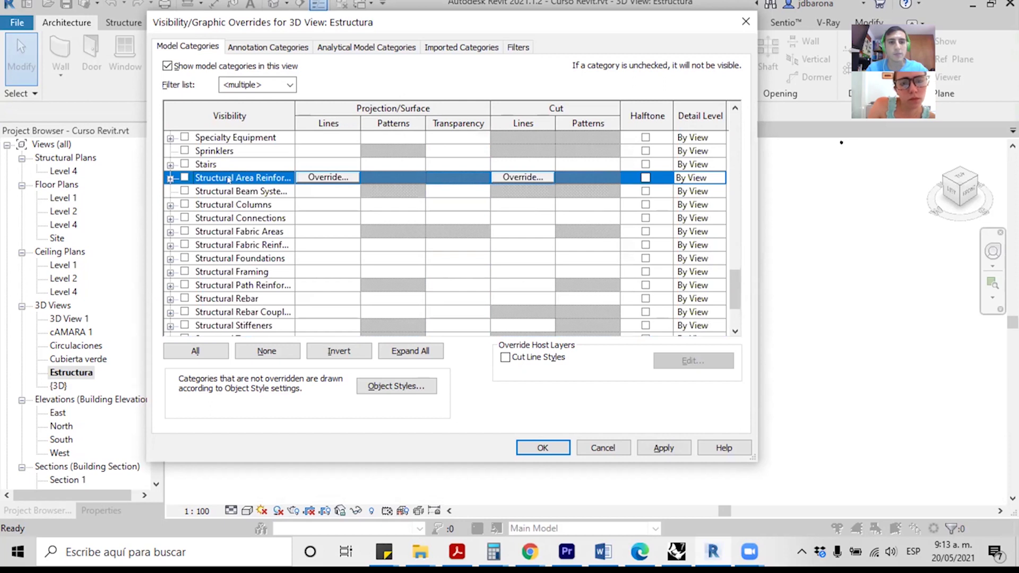
scroll(206, 178, "down", 1)
scroll(206, 179, "down", 1)
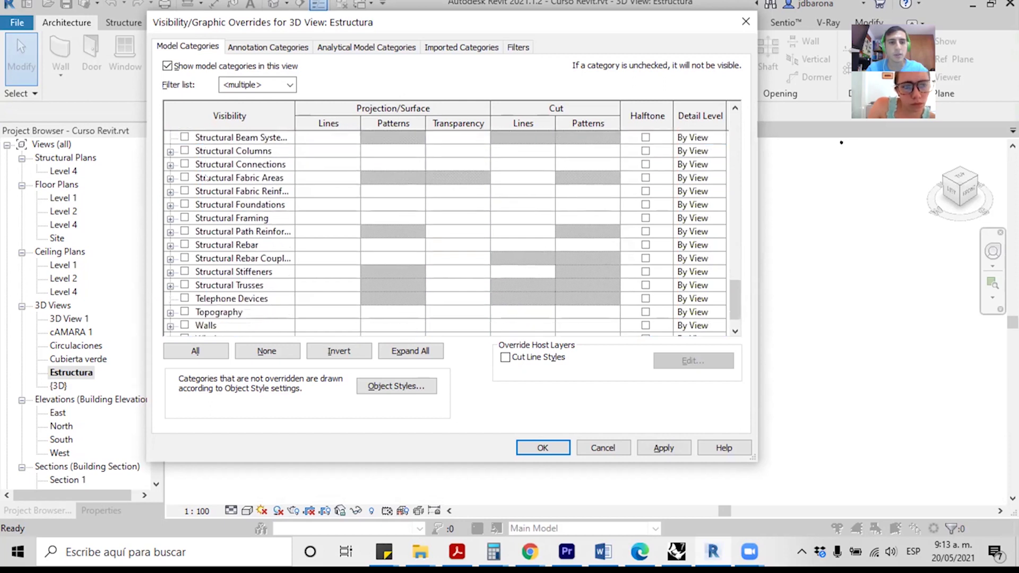
scroll(205, 179, "up", 1)
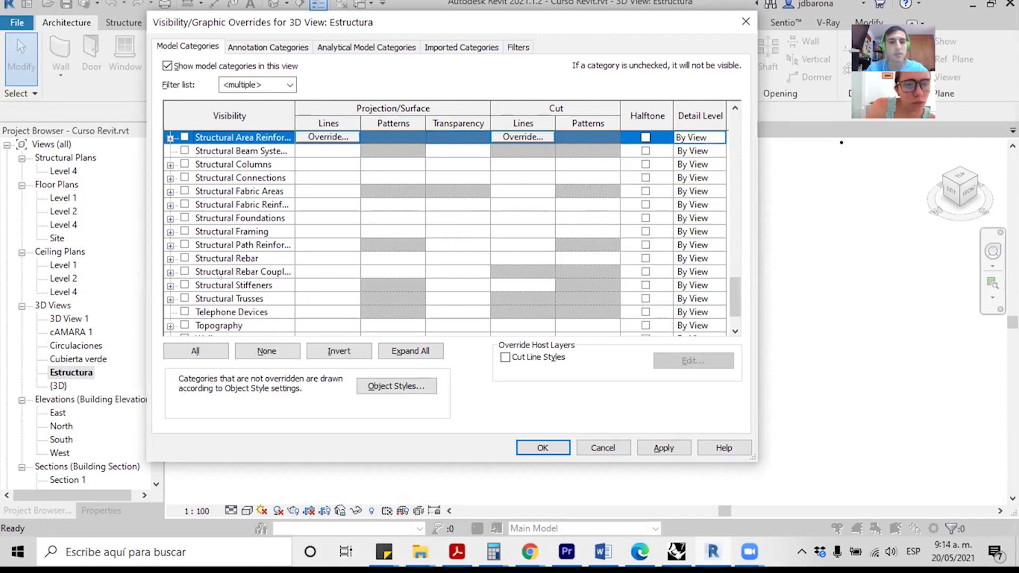
left_click(210, 298, "shift")
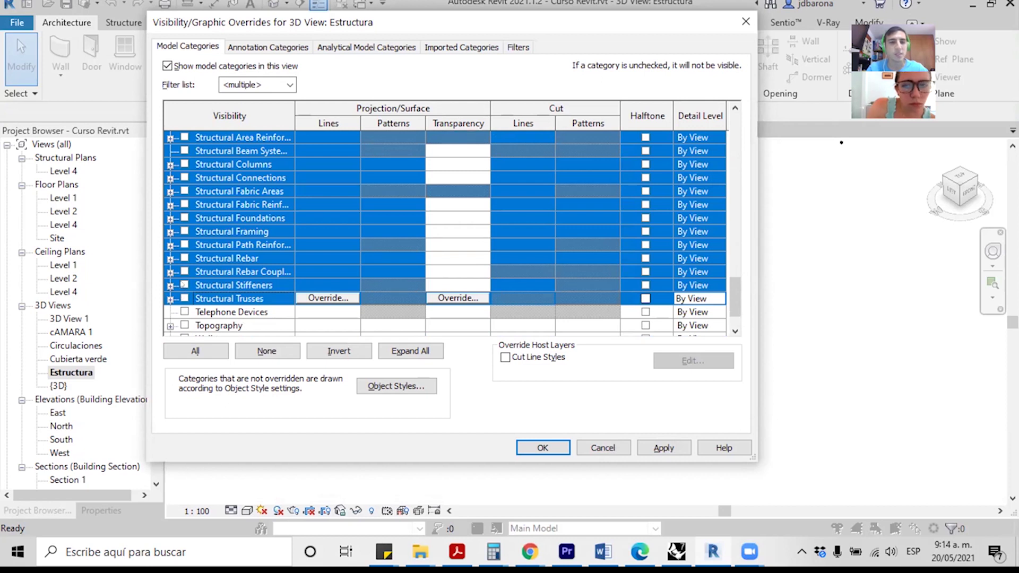
left_click(185, 285)
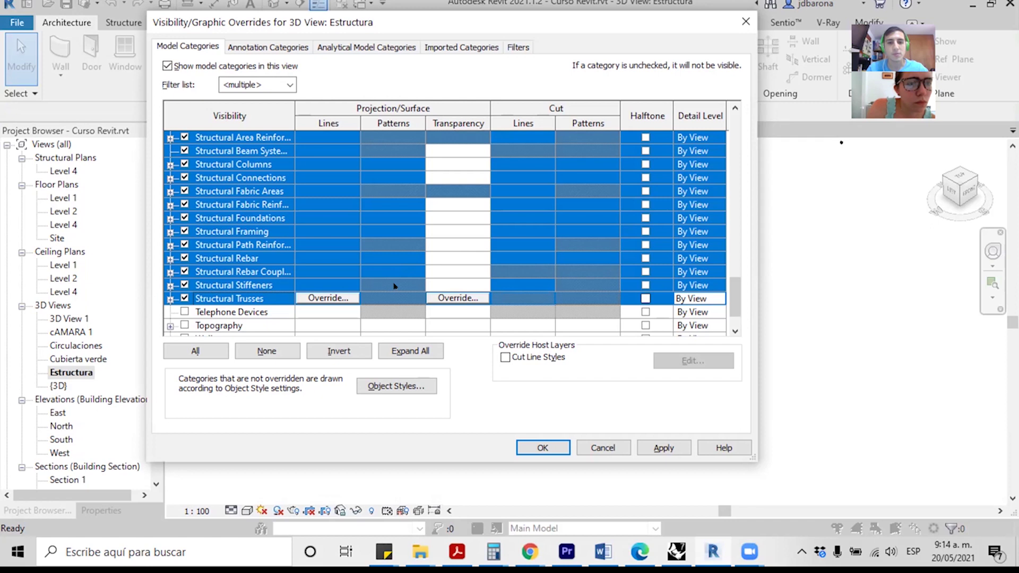
left_click(529, 450)
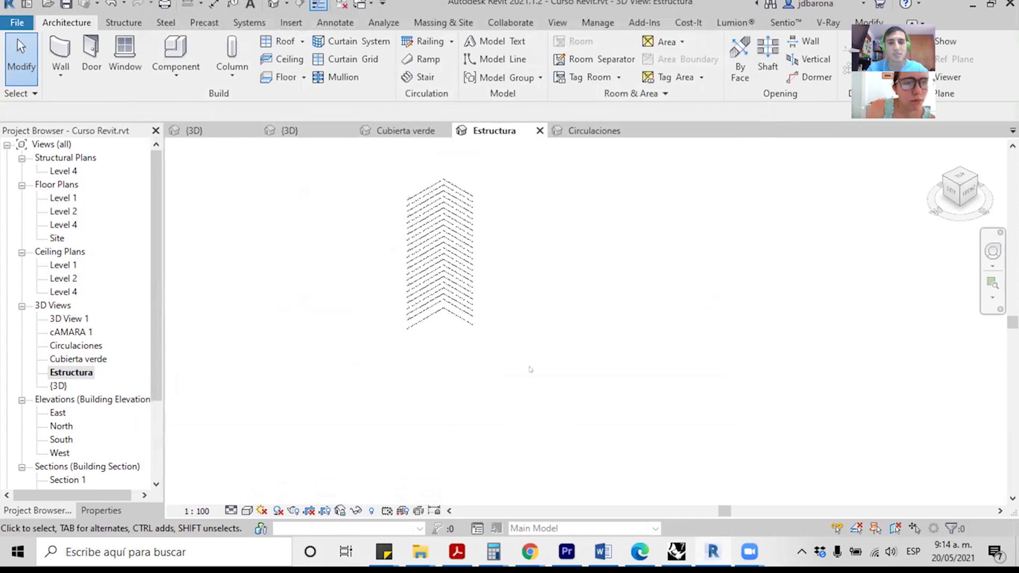
Step: Select a single column and orbit to an edge-on front view of the model
scroll(494, 300, "down", 3)
scroll(478, 302, "down", 3)
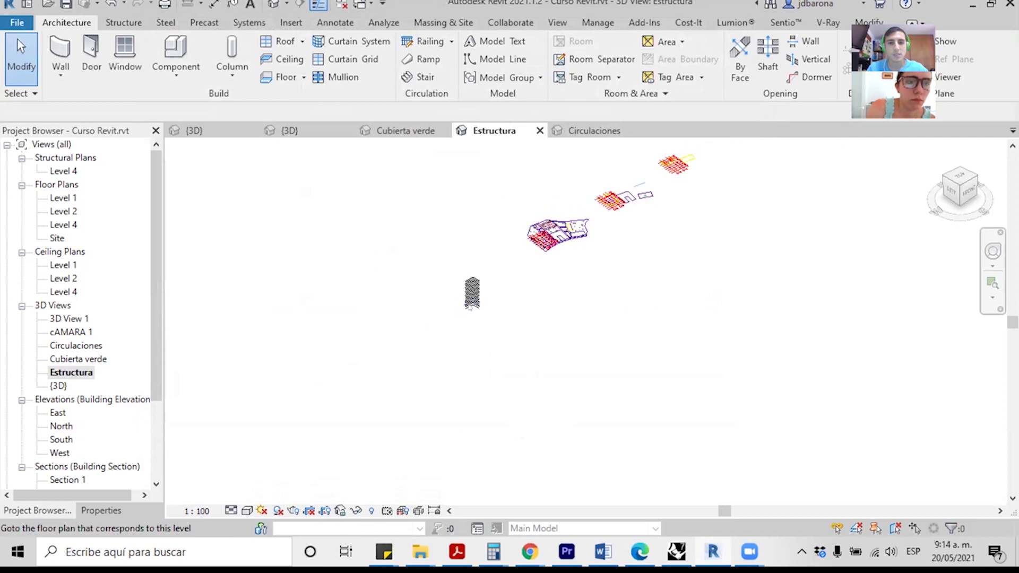
scroll(469, 300, "up", 2)
scroll(468, 300, "up", 2)
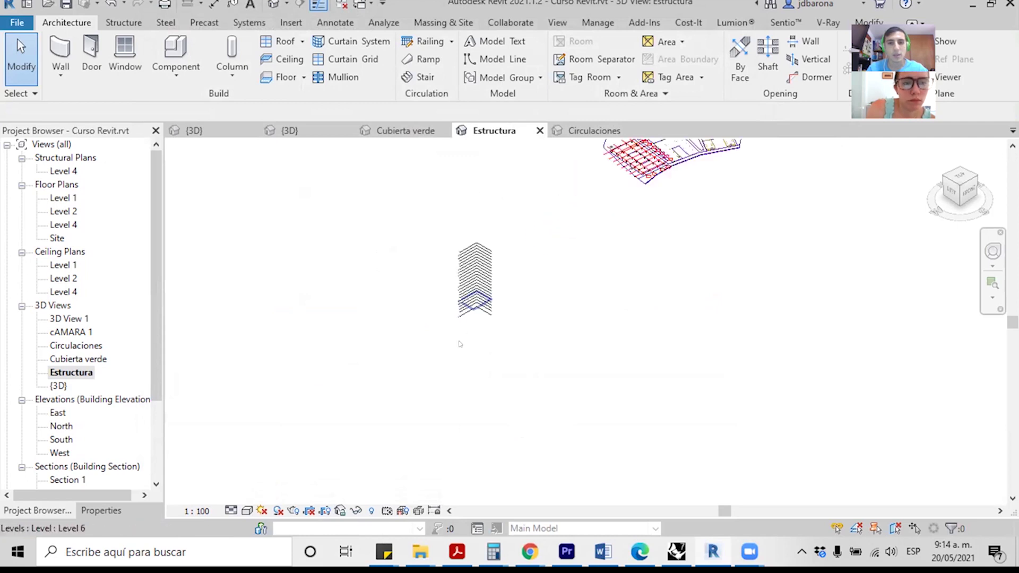
scroll(467, 314, "down", 1)
scroll(504, 330, "up", 3)
scroll(504, 330, "up", 2)
scroll(504, 330, "up", 1)
scroll(503, 330, "up", 3)
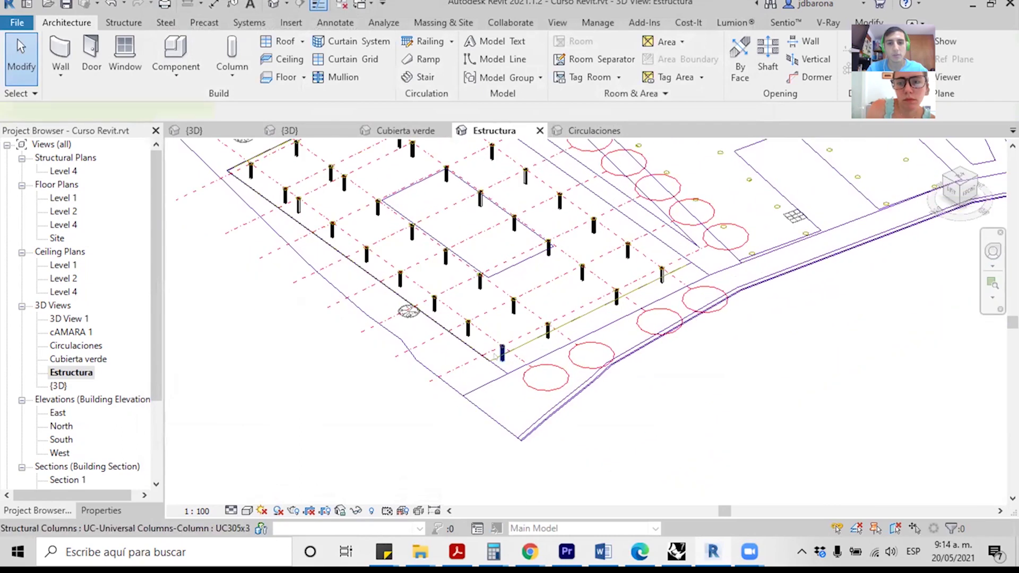
left_click(499, 353)
scroll(496, 355, "down", 3)
scroll(467, 308, "up", 2)
scroll(456, 285, "up", 1)
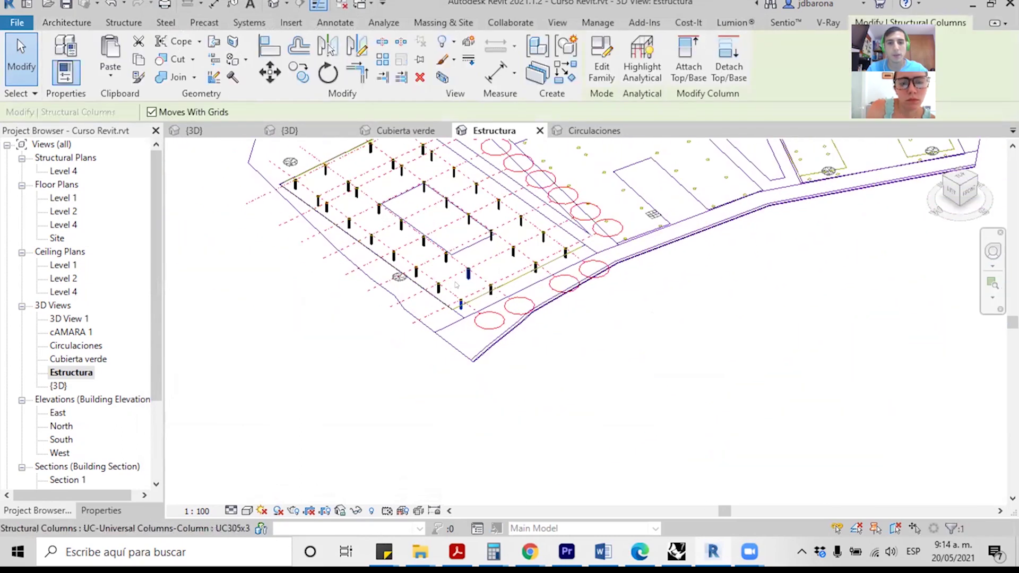
middle_click_drag(455, 285, 449, 170, "shift")
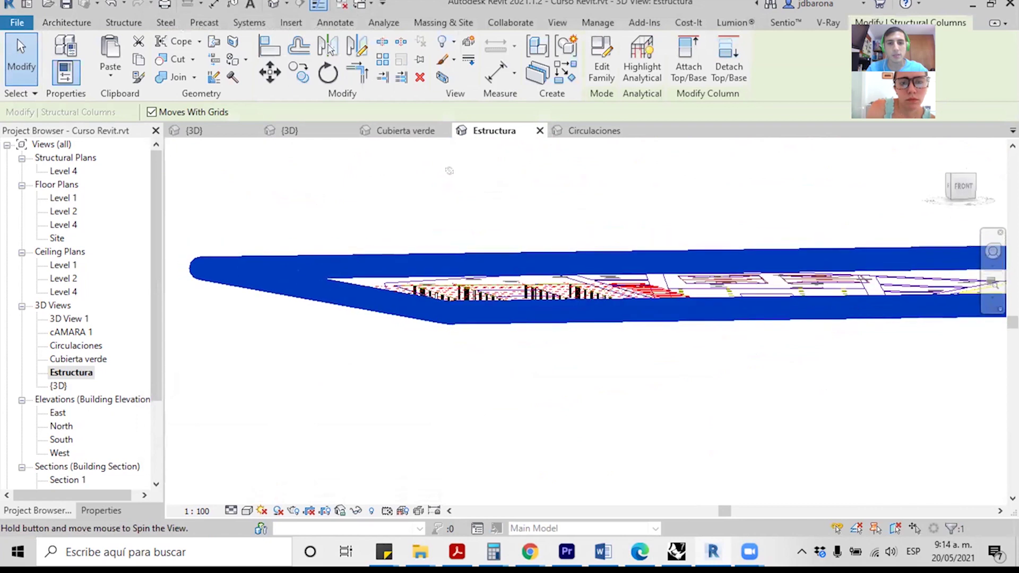
middle_click_drag(449, 171, 553, 358, "shift")
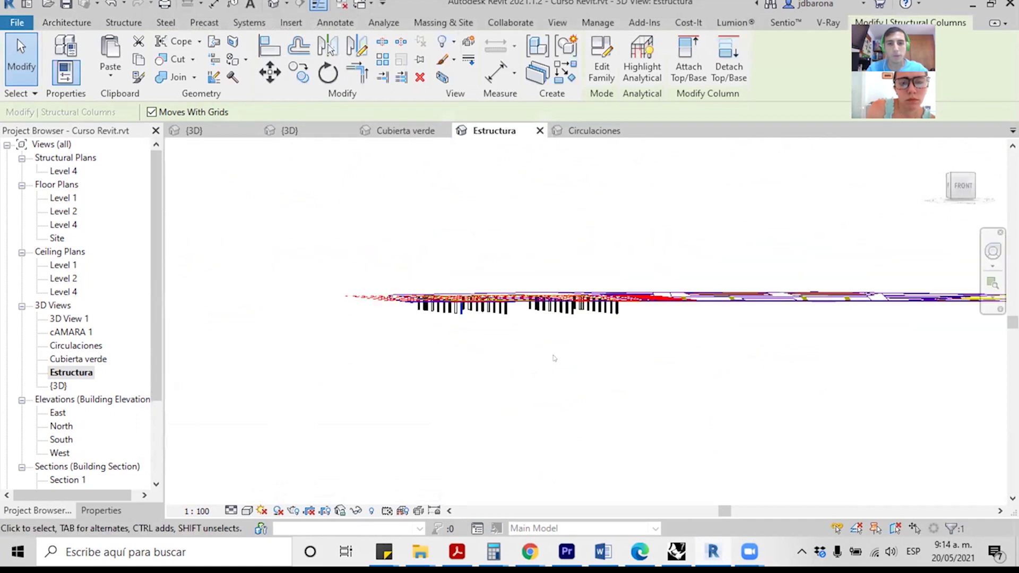
scroll(554, 358, "up", 3)
Step: Window-select all 36 structural columns and show their properties
left_click_drag(746, 340, 255, 259)
scroll(384, 273, "down", 3)
scroll(384, 273, "down", 2)
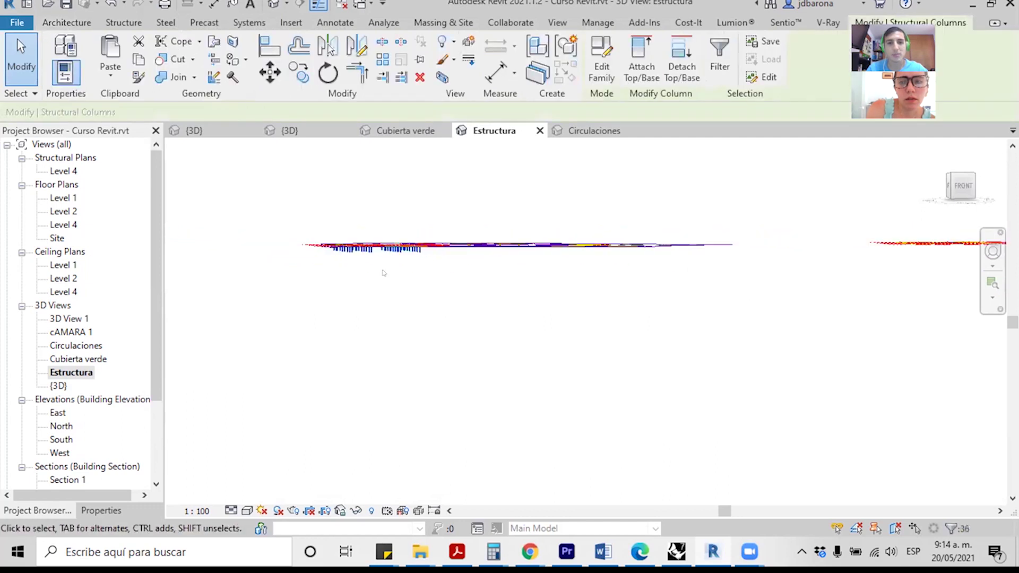
mouse_move(383, 273)
middle_mouse_down("shift")
mouse_move(433, 294)
mouse_move(493, 295)
middle_mouse_up("shift")
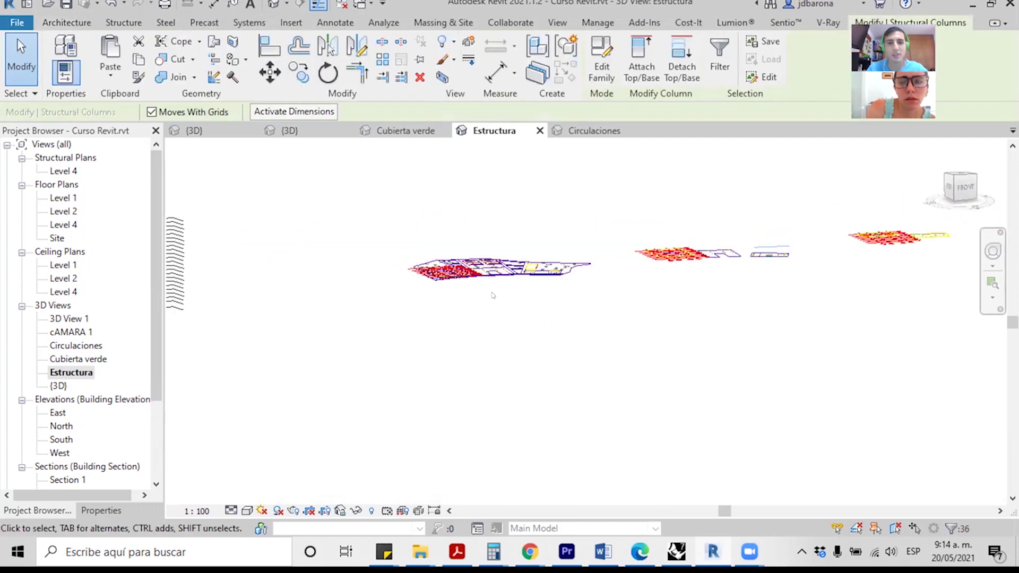
middle_click_drag(492, 276, 372, 281, "shift")
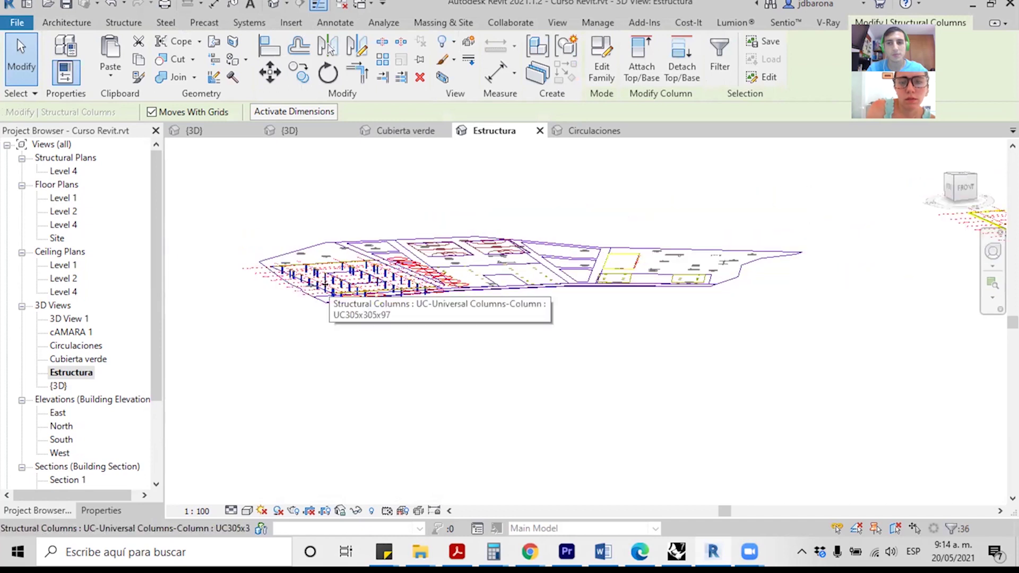
scroll(329, 292, "up", 1)
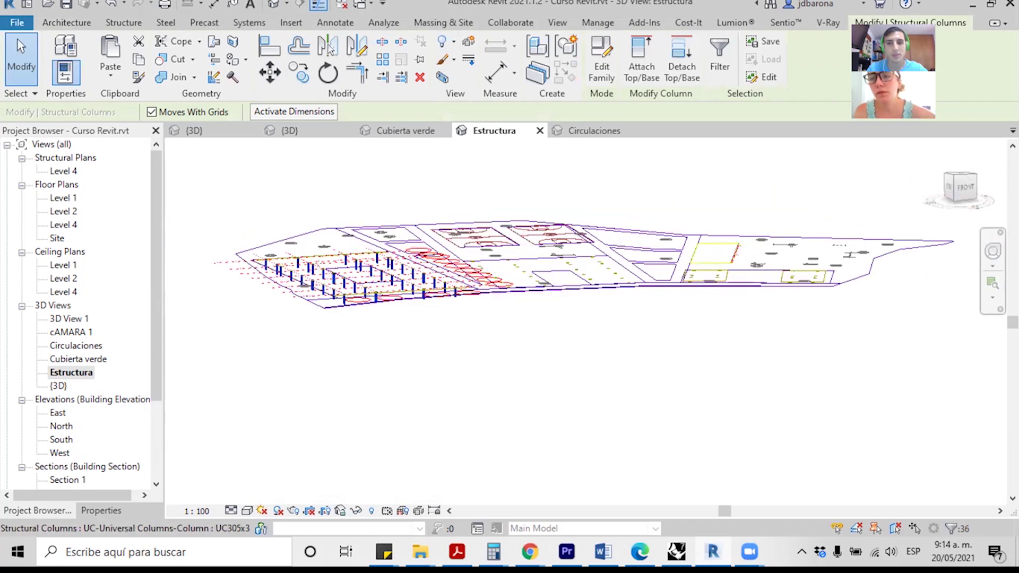
scroll(307, 259, "up", 2)
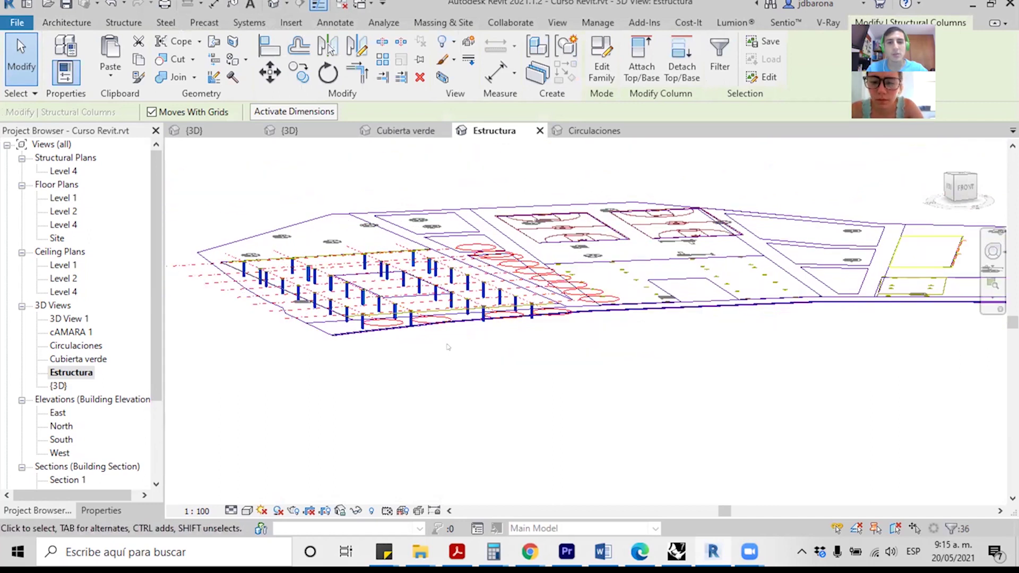
left_click(98, 512)
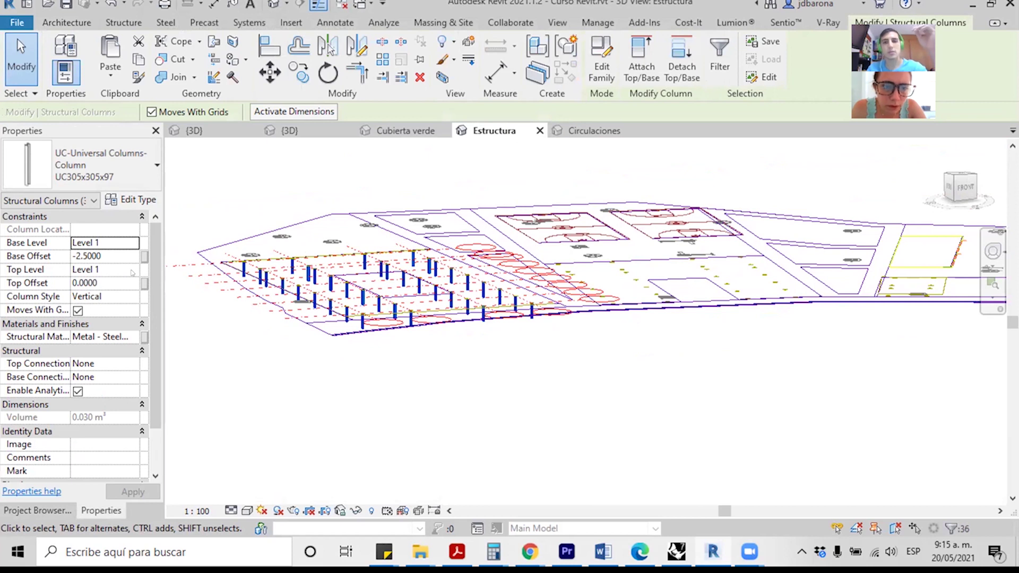
Step: Set the 36 columns' Top Level to Level 10, then deselect and orbit to the left side
left_click(132, 271)
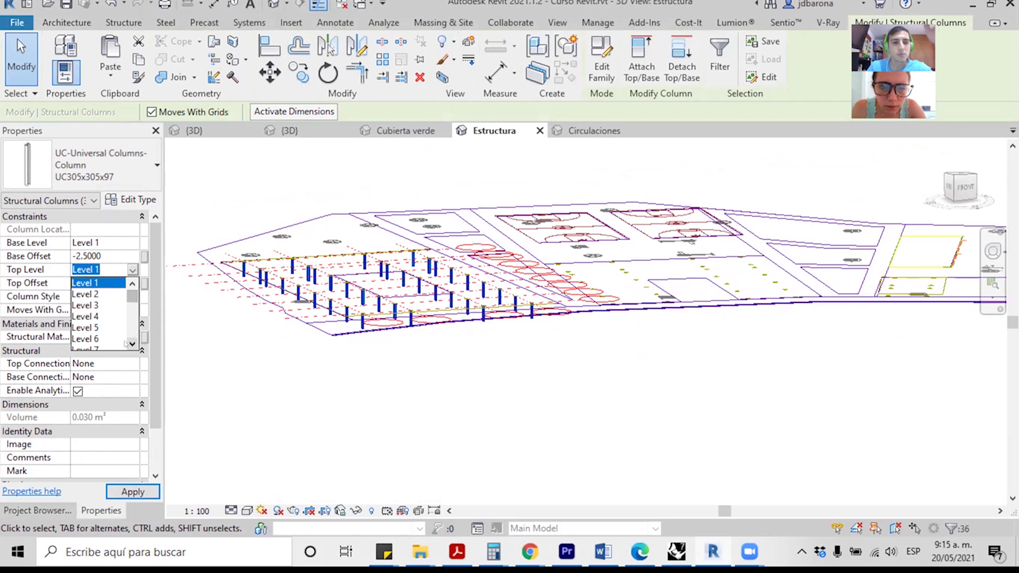
scroll(126, 344, "down", 2)
scroll(125, 344, "down", 2)
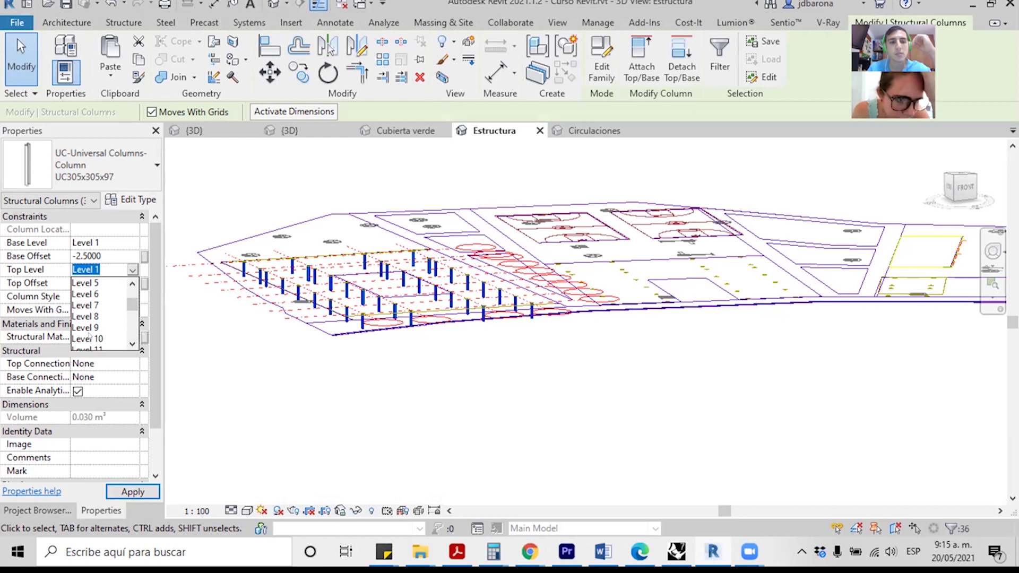
left_click(89, 338)
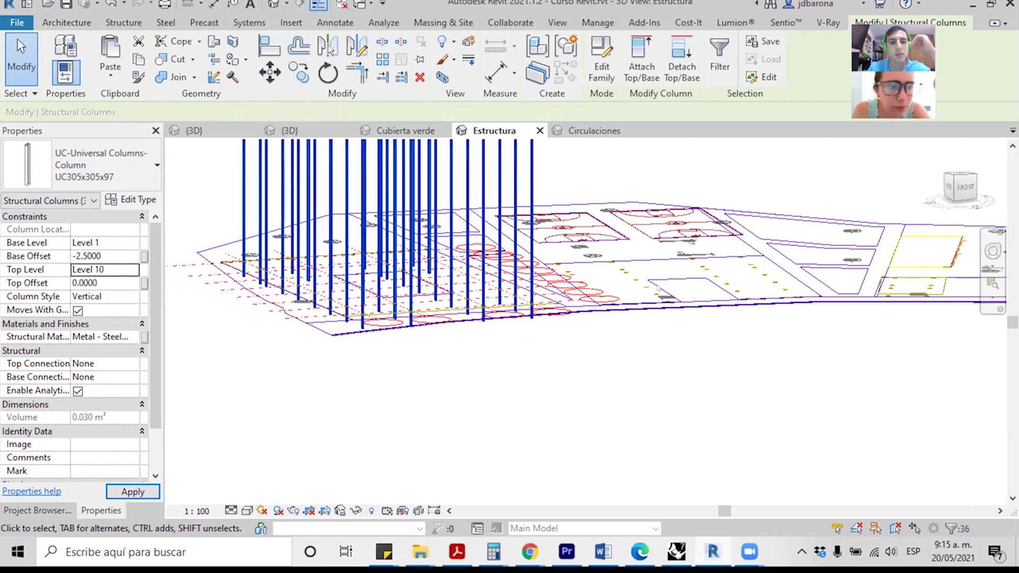
scroll(658, 297, "down", 3)
scroll(658, 297, "down", 3)
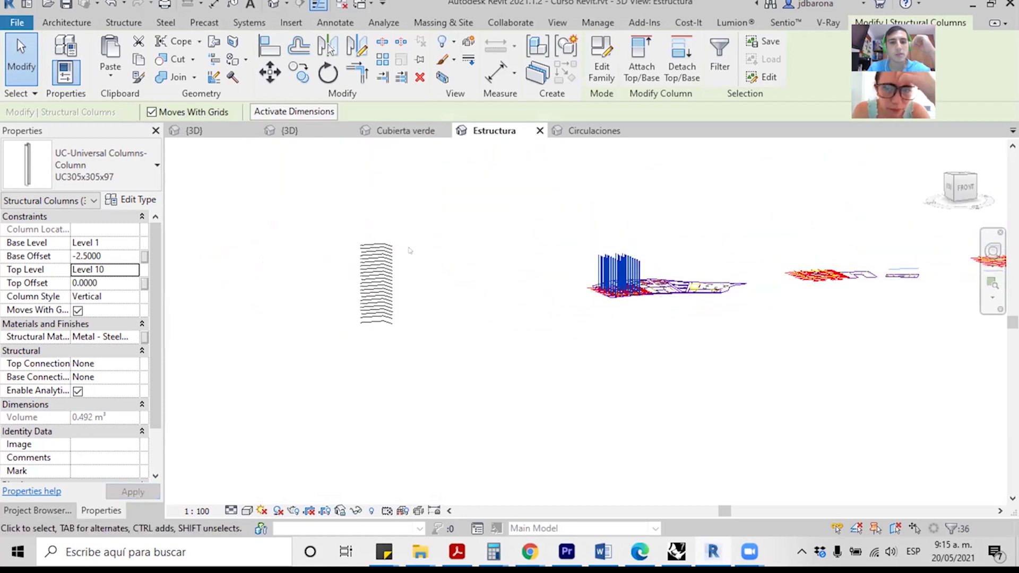
scroll(673, 260, "up", 2)
scroll(648, 301, "up", 2)
scroll(647, 305, "up", 2)
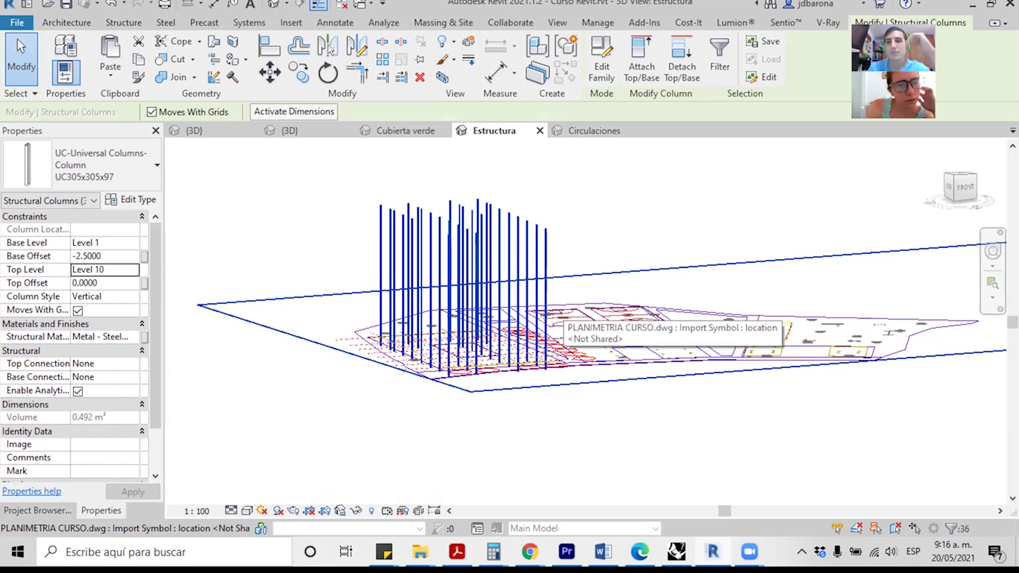
left_click(598, 249)
mouse_move(599, 250)
middle_mouse_down("shift")
mouse_move(567, 372)
mouse_move(390, 360)
mouse_move(469, 321)
mouse_move(404, 254)
mouse_move(401, 265)
mouse_move(589, 285)
middle_mouse_up("shift")
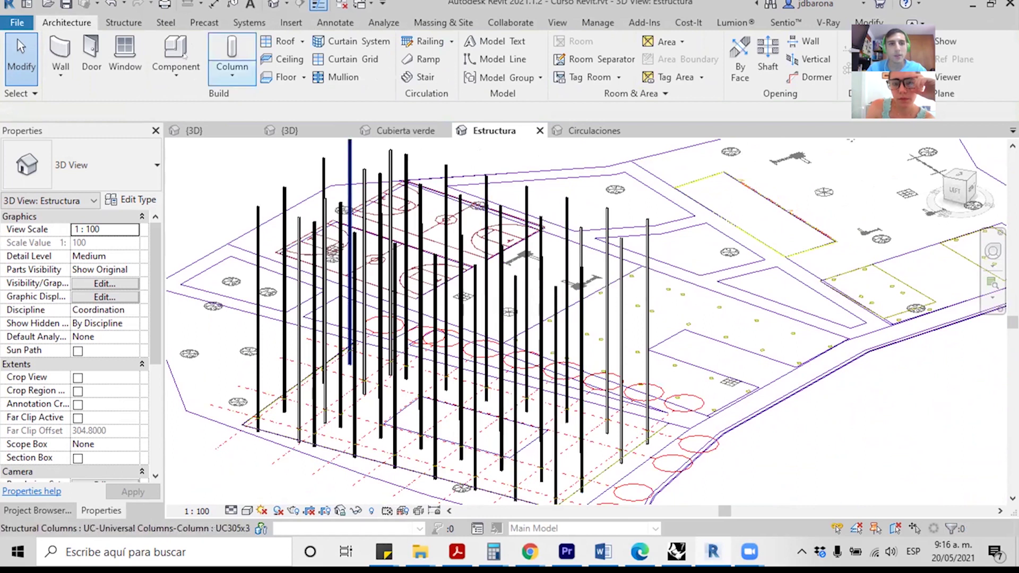
Step: Start the UB305x165x40 Beam tool with 3D snapping enabled
left_click(124, 22)
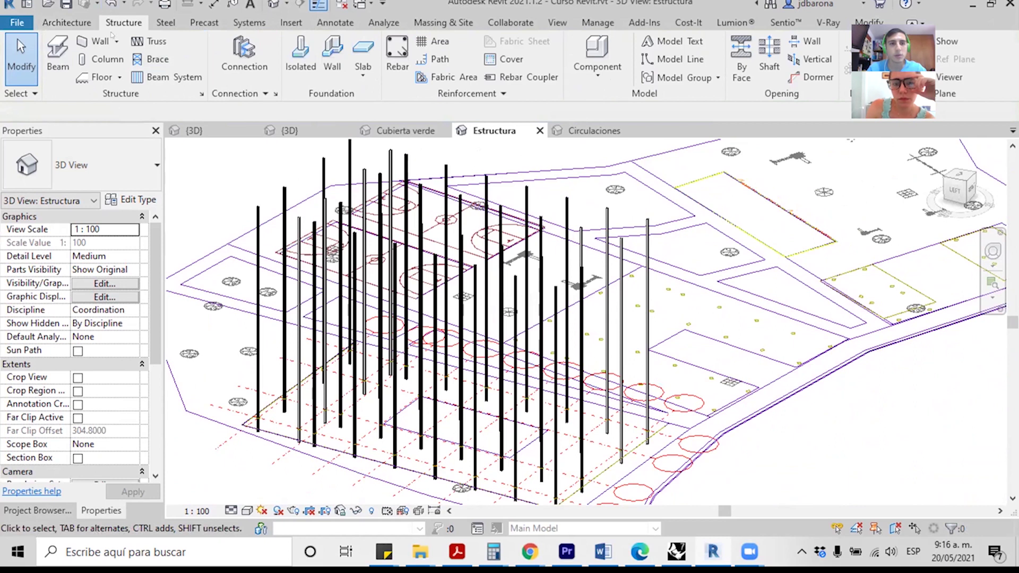
left_click(54, 49)
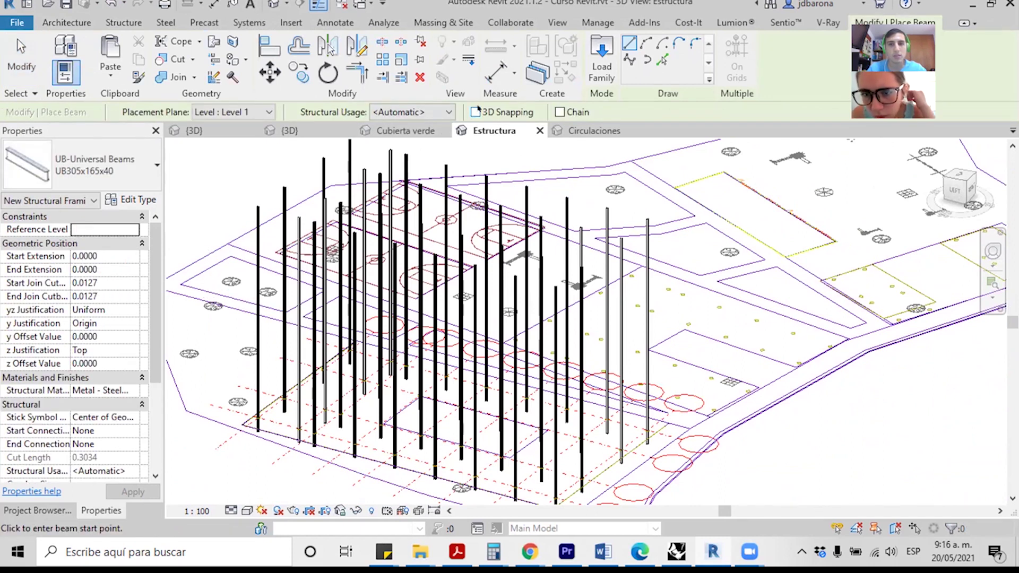
left_click(476, 111)
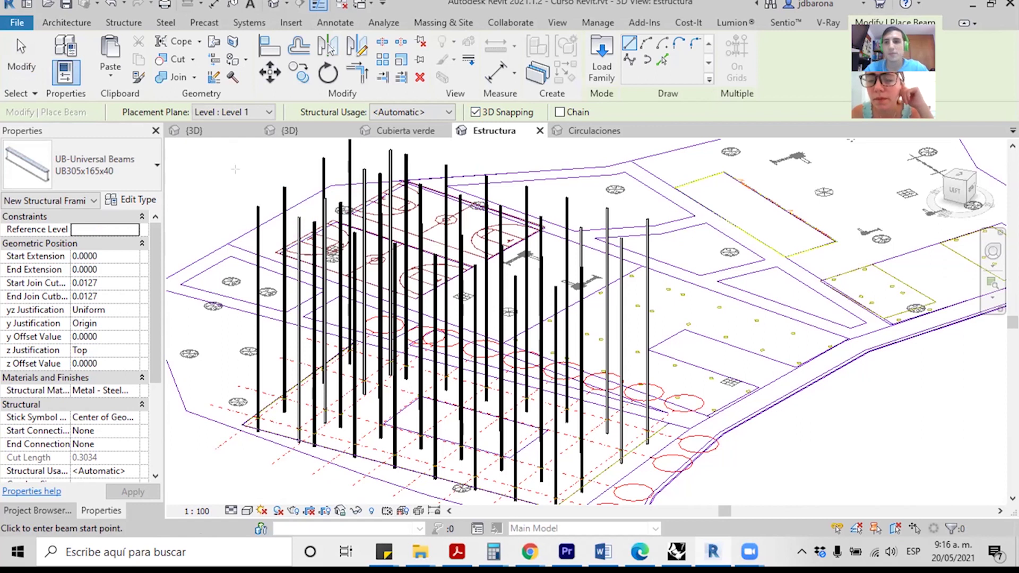
scroll(268, 192, "up", 2)
scroll(268, 192, "up", 1)
scroll(268, 192, "up", 1)
scroll(268, 192, "up", 1)
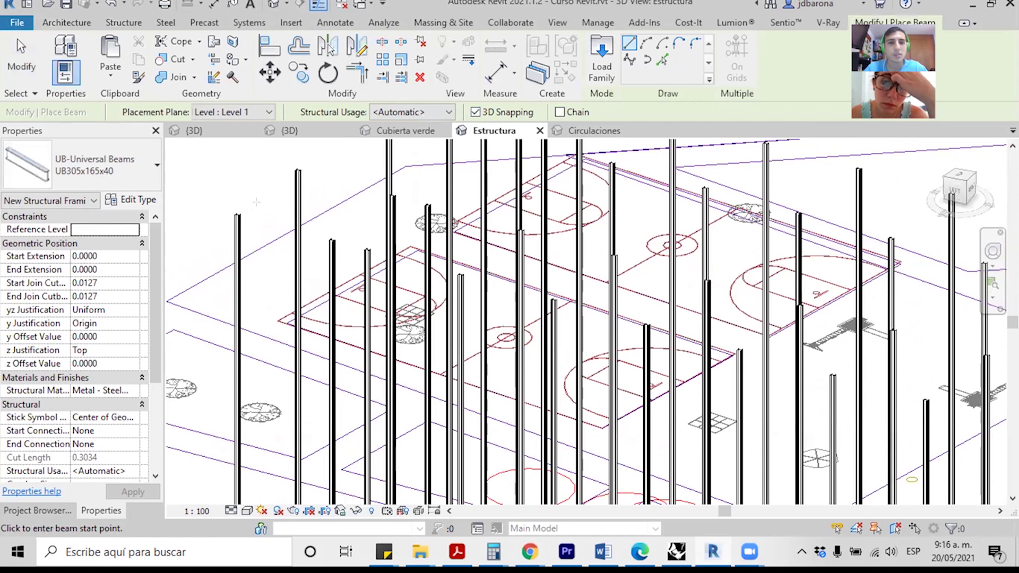
scroll(256, 201, "up", 1)
scroll(257, 201, "up", 2)
scroll(250, 212, "up", 1)
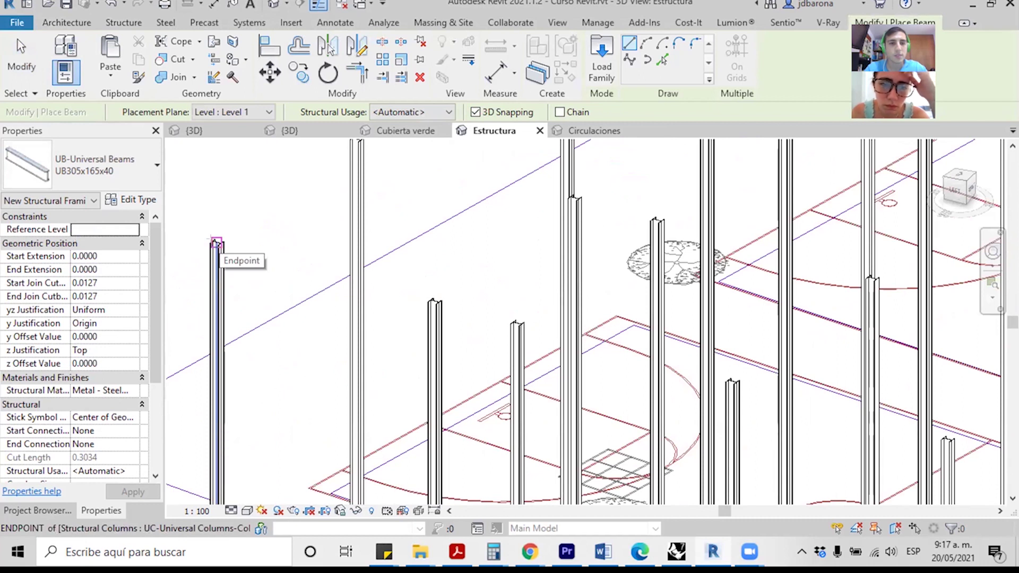
Step: Draw the first beam from one column top to the far column top
left_click(216, 242)
scroll(210, 216, "down", 2)
scroll(208, 210, "down", 2)
scroll(208, 204, "down", 2)
scroll(208, 199, "down", 2)
scroll(209, 199, "down", 1)
scroll(472, 280, "up", 2)
scroll(472, 281, "up", 2)
middle_click_drag(472, 281, 434, 274, "shift")
scroll(434, 275, "down", 3)
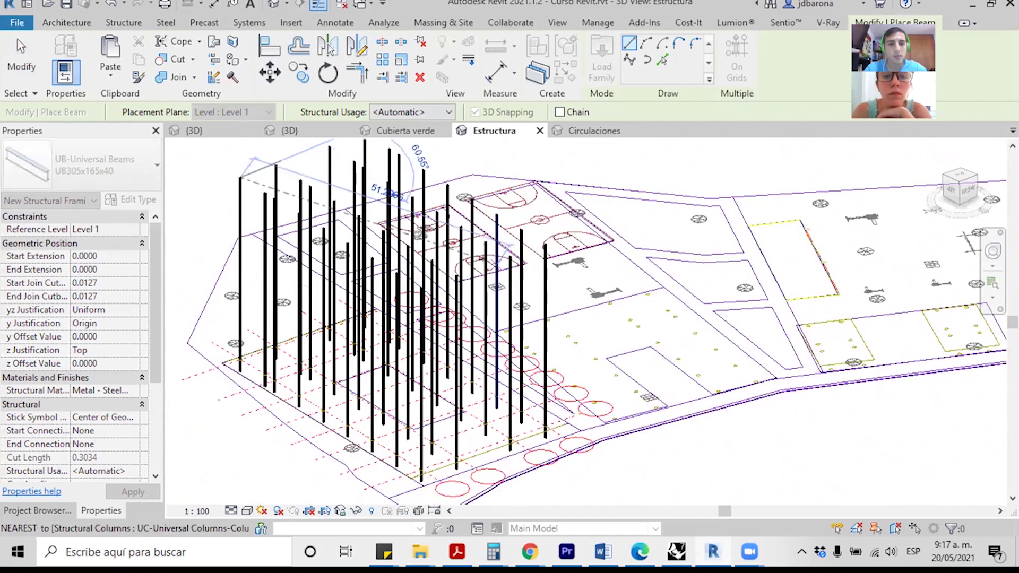
scroll(434, 271, "down", 1)
scroll(434, 266, "up", 2)
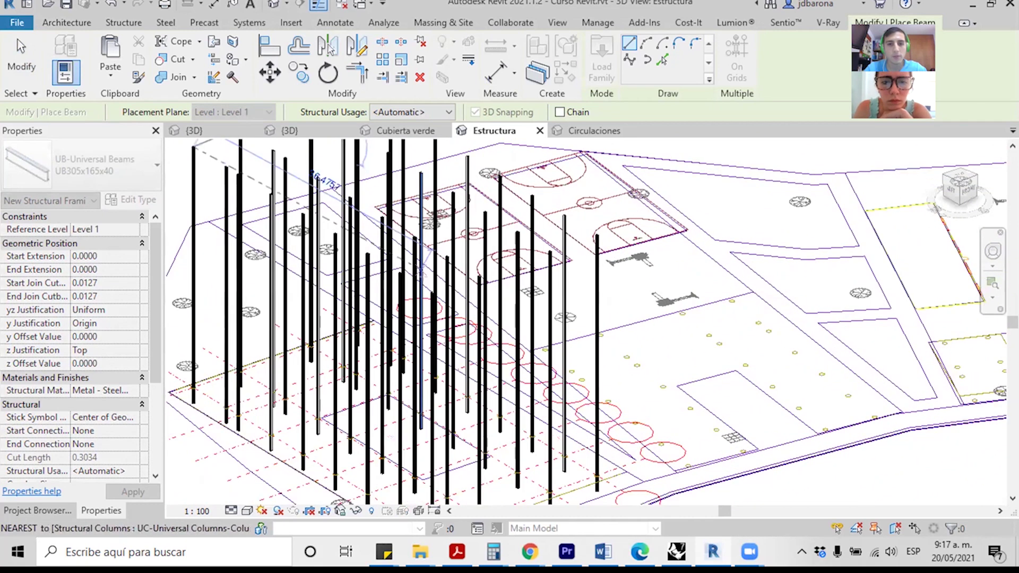
middle_click_drag(434, 265, 367, 281, "shift")
scroll(362, 284, "up", 2)
scroll(363, 284, "up", 2)
scroll(345, 285, "up", 1)
scroll(345, 285, "up", 2)
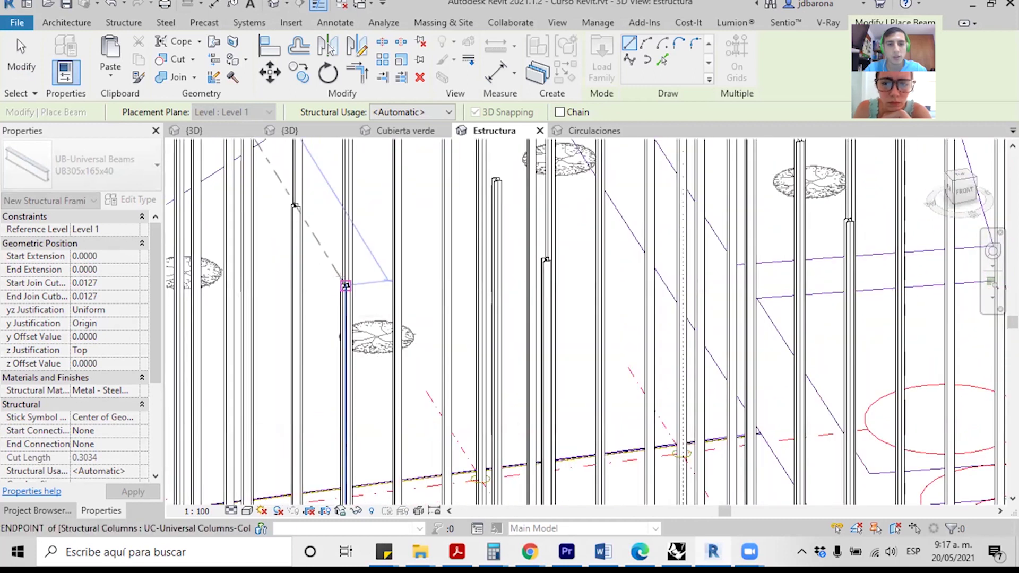
left_click(346, 286)
scroll(372, 308, "down", 5)
key("Escape")
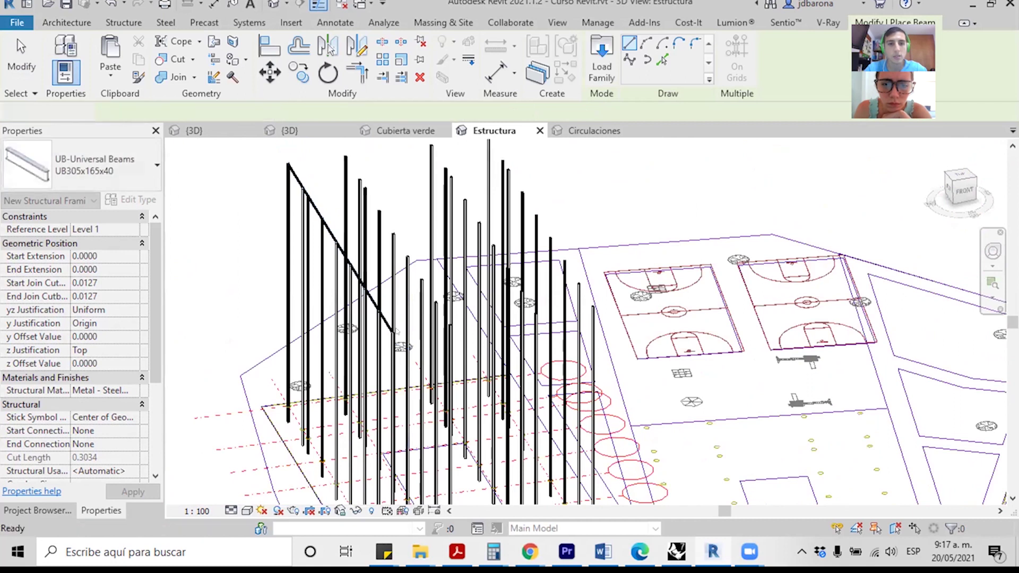
key("Escape")
Step: Select and inspect the new beam's end, then begin copying it
scroll(396, 332, "up", 4)
scroll(396, 331, "up", 1)
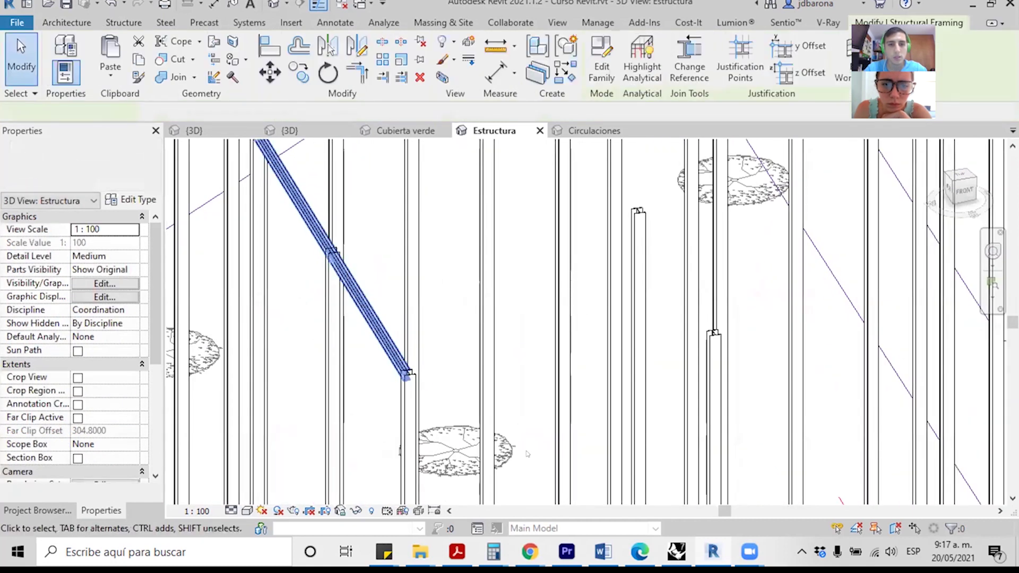
left_click(406, 374)
middle_click_drag(413, 375, 672, 346, "shift")
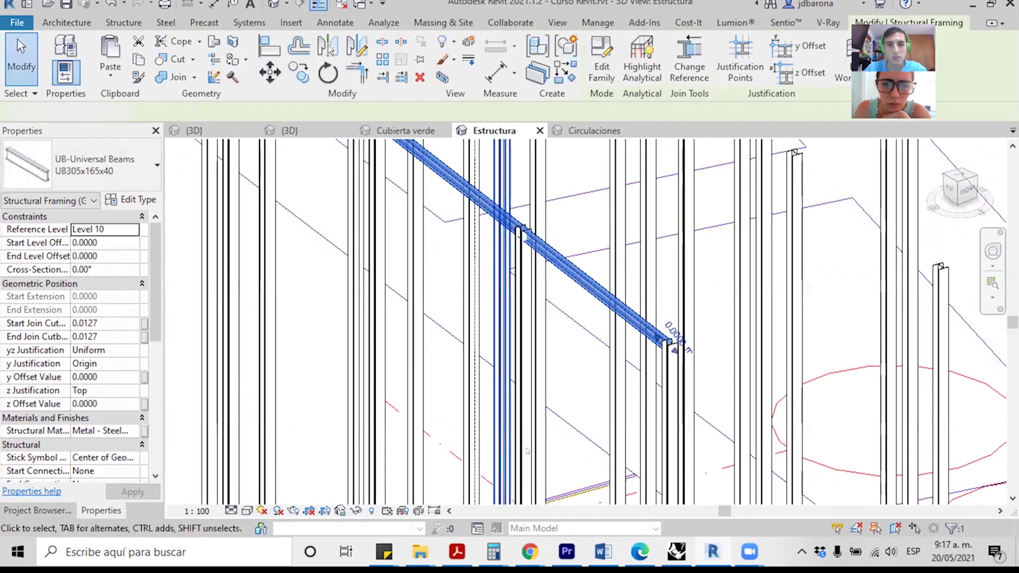
key("Escape")
scroll(527, 450, "down", 2)
scroll(527, 450, "down", 2)
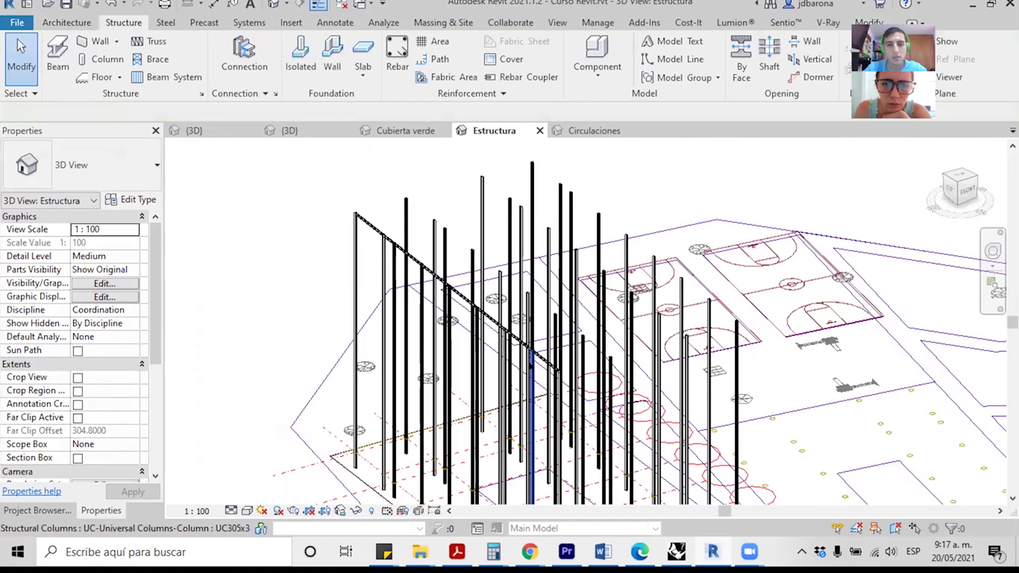
middle_click_drag(615, 369, 584, 366, "shift")
scroll(482, 353, "up", 2)
scroll(483, 353, "up", 2)
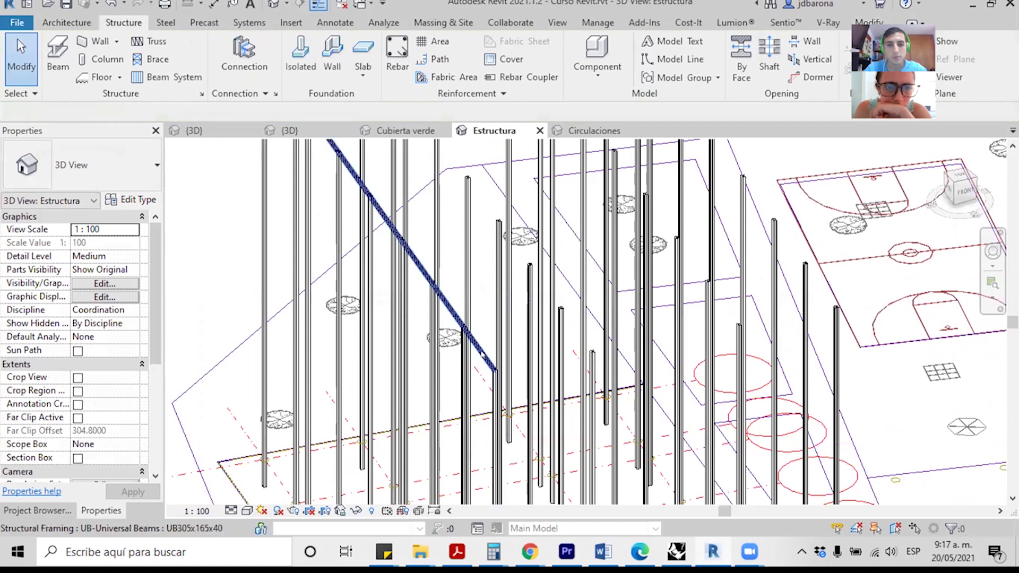
left_click(491, 363)
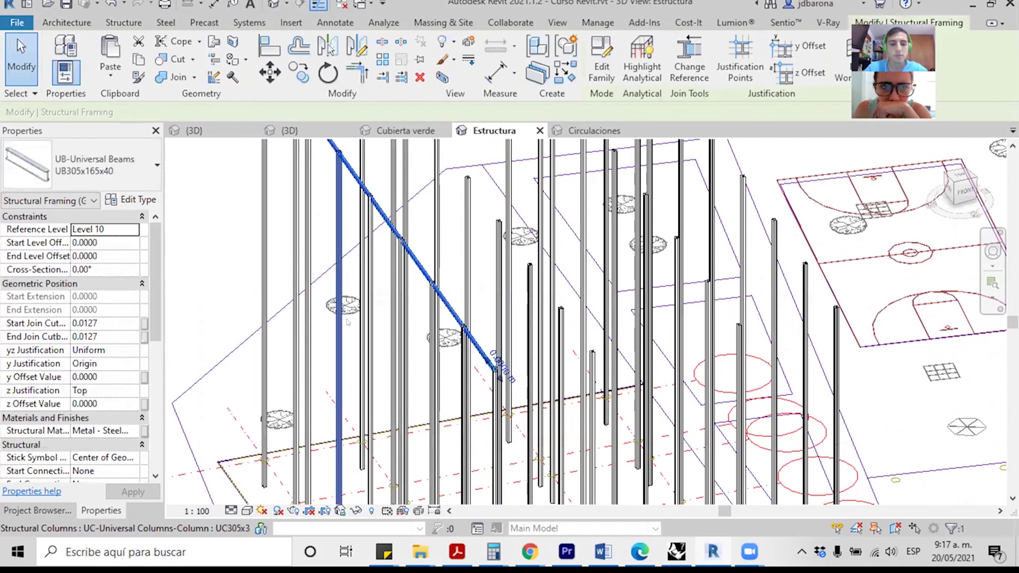
key("c")
key("o")
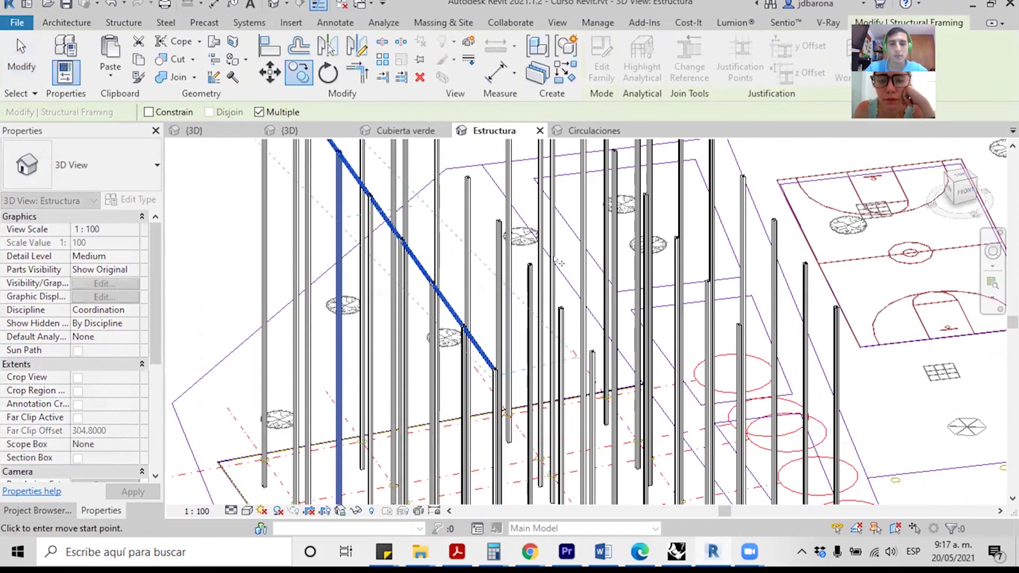
scroll(523, 345, "up", 1)
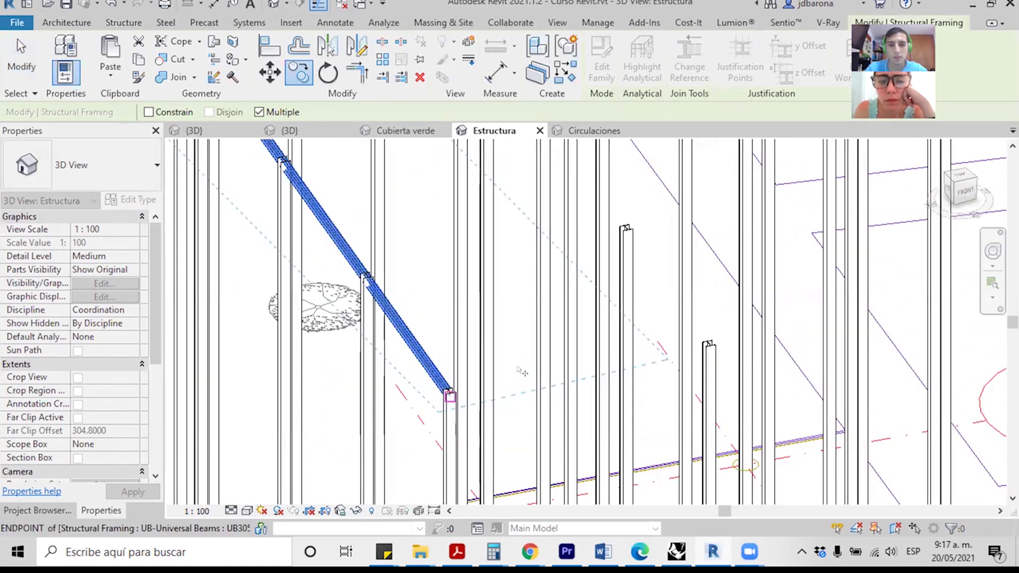
scroll(521, 372, "down", 3)
Step: Return to beam placement (BM) and draw beams between further column tops
key("b")
key("m")
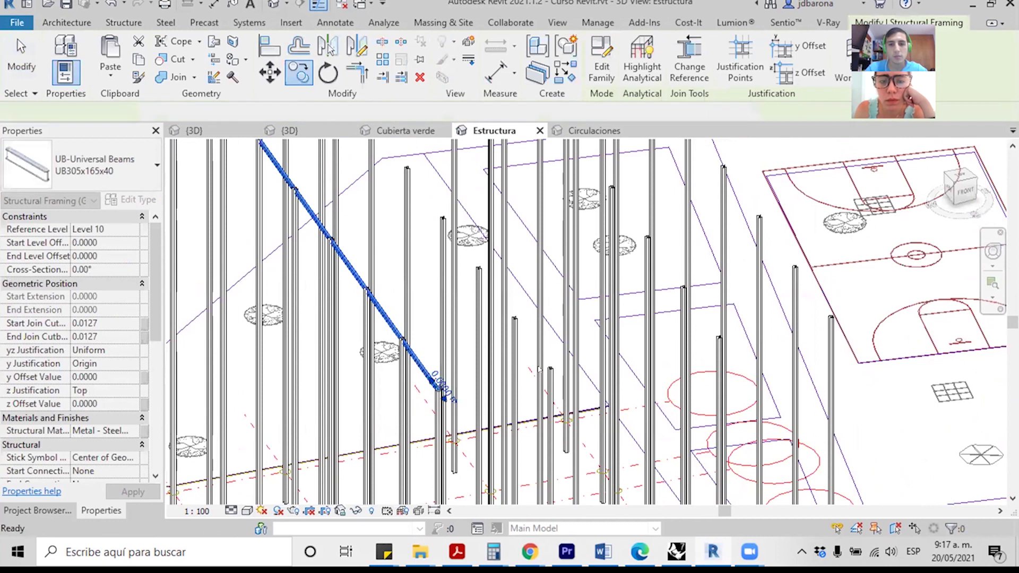
scroll(541, 360, "down", 2)
left_click(540, 360)
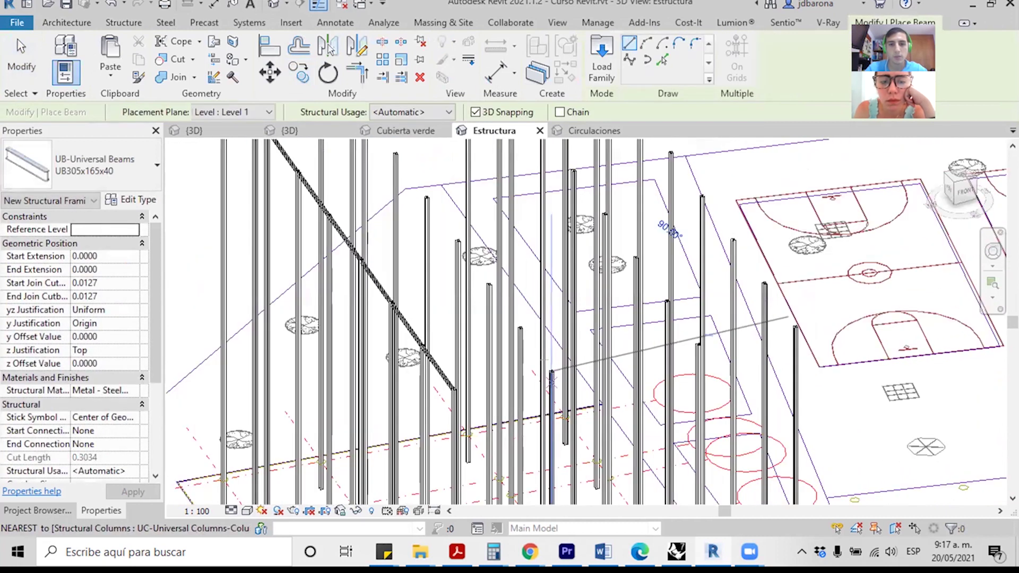
scroll(541, 360, "down", 2)
scroll(441, 276, "up", 3)
scroll(439, 273, "up", 4)
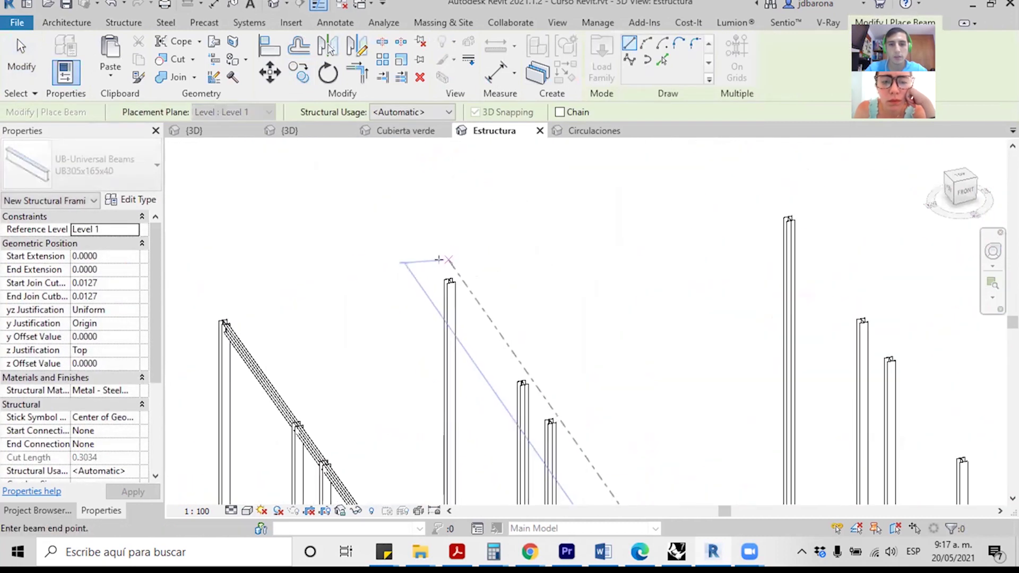
left_click(438, 273)
scroll(439, 272, "down", 4)
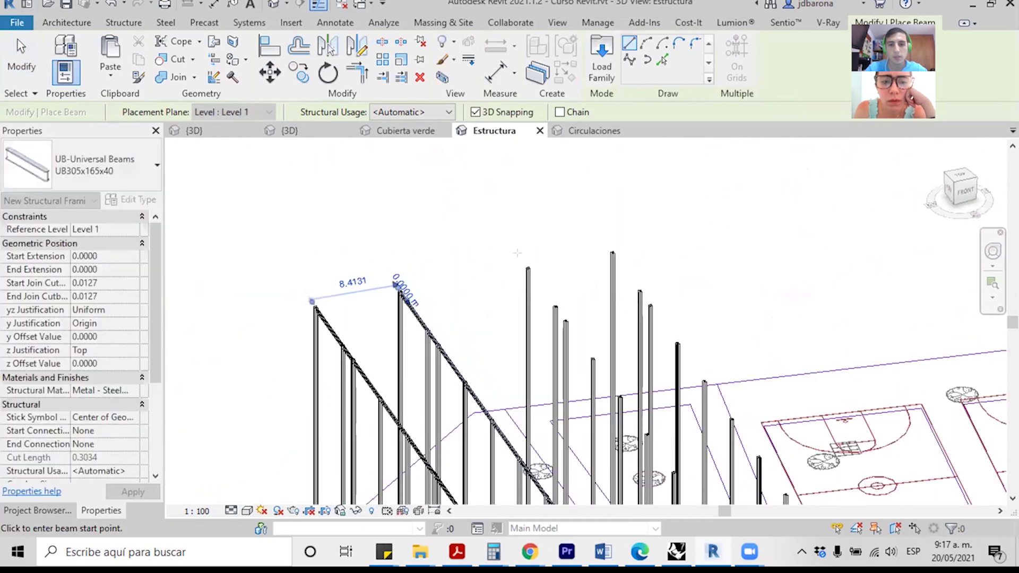
scroll(532, 253, "up", 4)
left_click(517, 276)
scroll(530, 225, "down", 2)
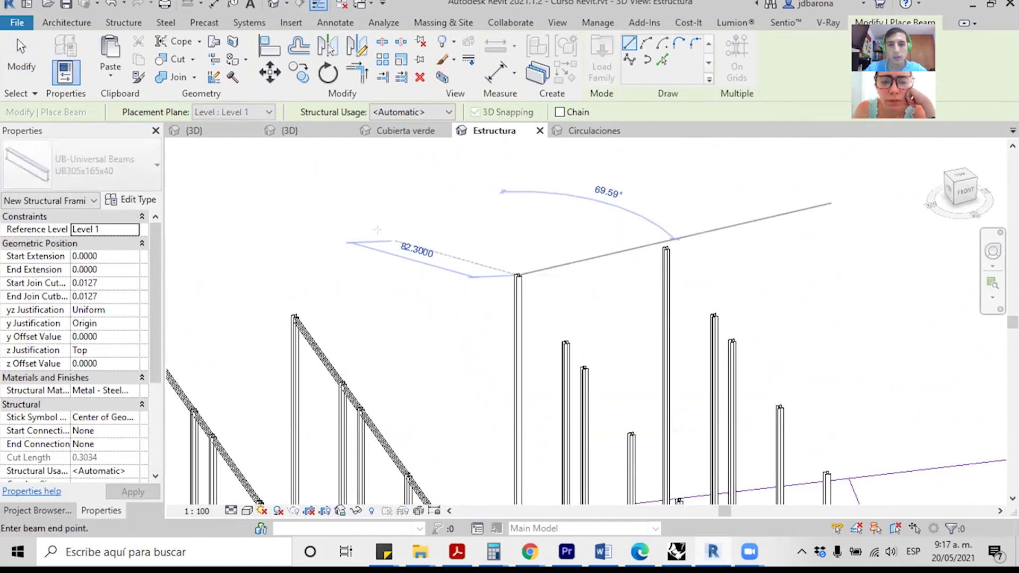
scroll(530, 224, "down", 3)
scroll(510, 371, "up", 2)
scroll(509, 374, "up", 3)
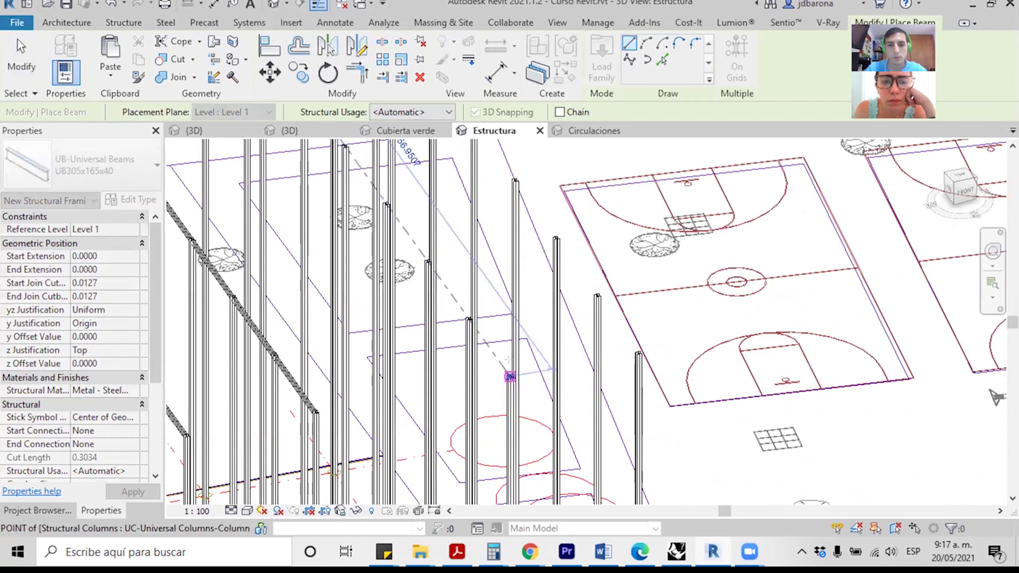
Step: Add one more beam between column tops and exit beam placement
left_click(510, 376)
scroll(646, 406, "down", 1)
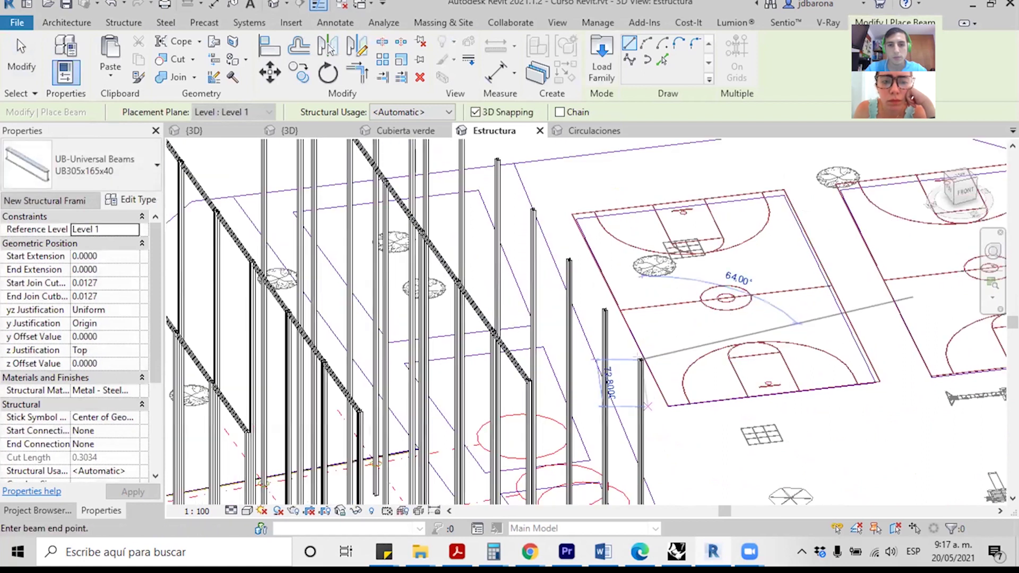
scroll(647, 406, "down", 2)
scroll(562, 268, "up", 2)
scroll(541, 240, "up", 1)
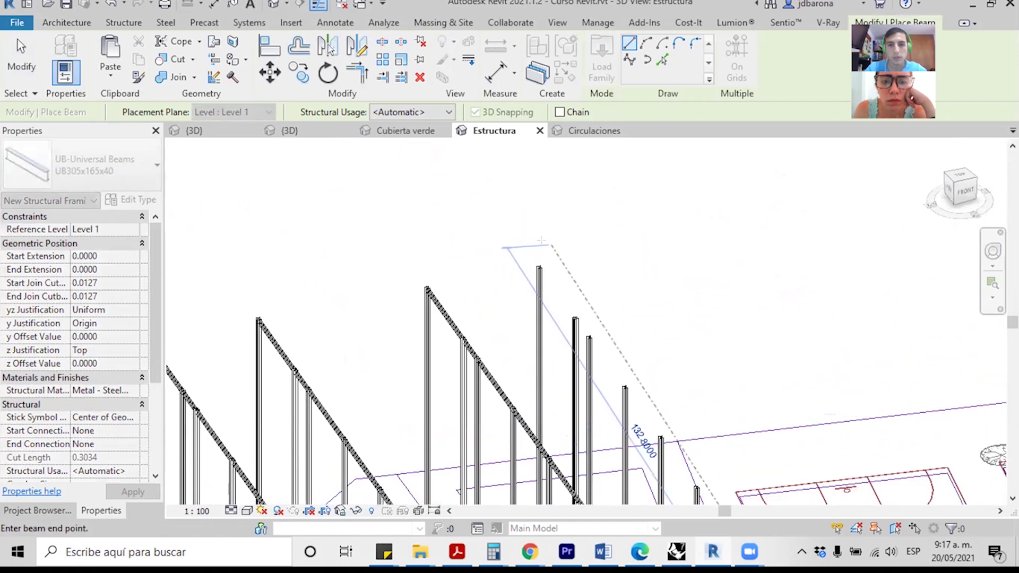
left_click(539, 268)
scroll(533, 227, "down", 2)
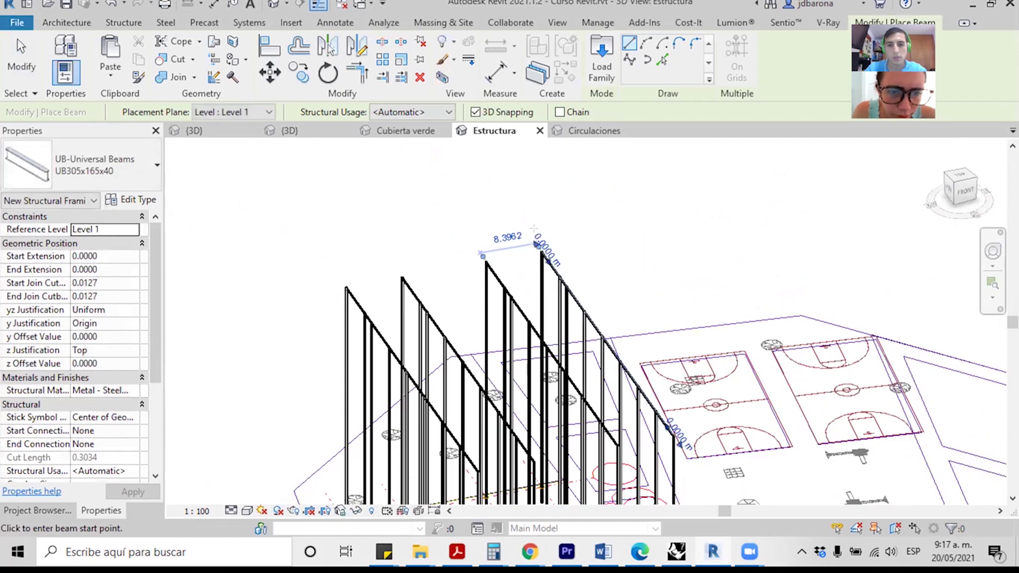
key("Escape")
mouse_move(533, 227)
middle_mouse_down("shift")
mouse_move(667, 373)
mouse_move(702, 326)
mouse_move(552, 367)
middle_mouse_up("shift")
key("Escape")
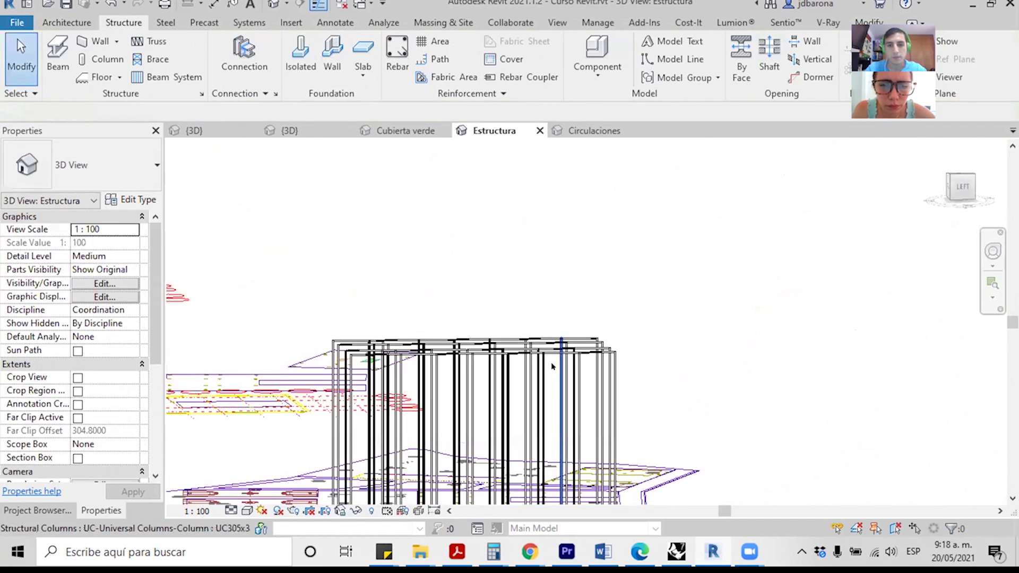
Step: Select the top beams and paste them aligned to Levels 1 through 9
scroll(552, 366, "up", 3)
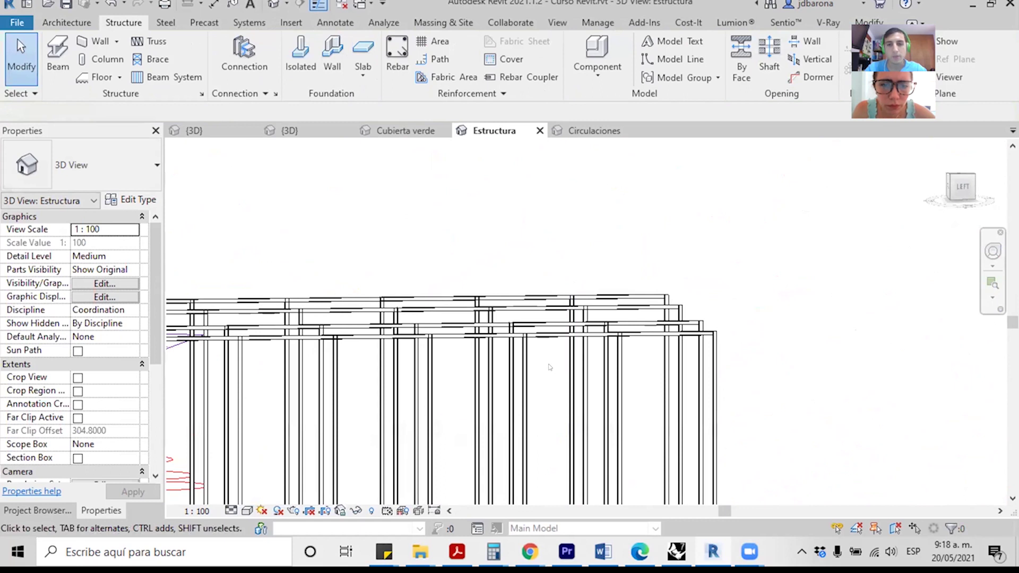
left_click_drag(549, 366, 482, 275)
scroll(482, 275, "down", 2)
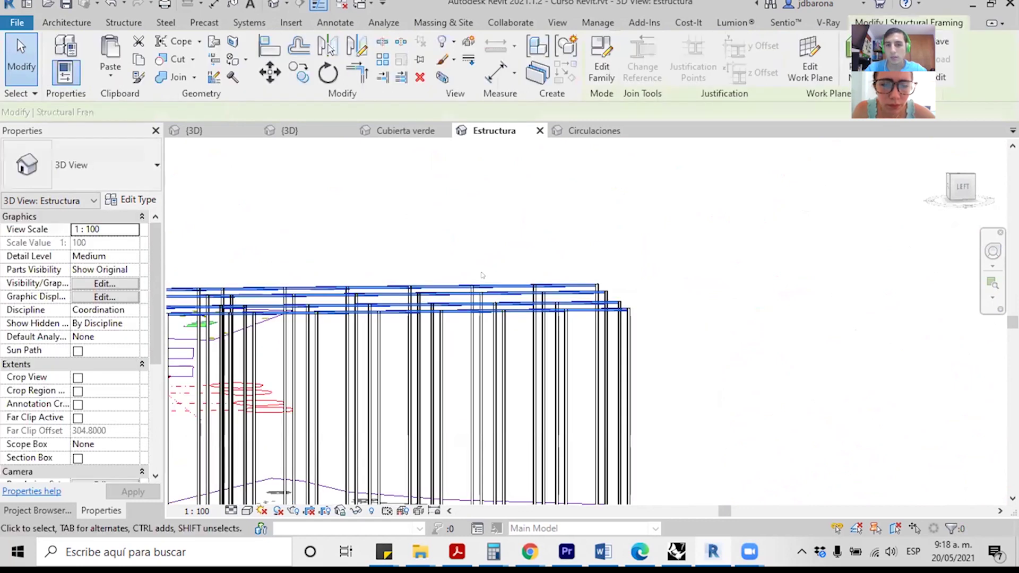
mouse_move(551, 275)
middle_mouse_down("shift")
mouse_move(464, 333)
mouse_move(452, 298)
middle_mouse_up("shift")
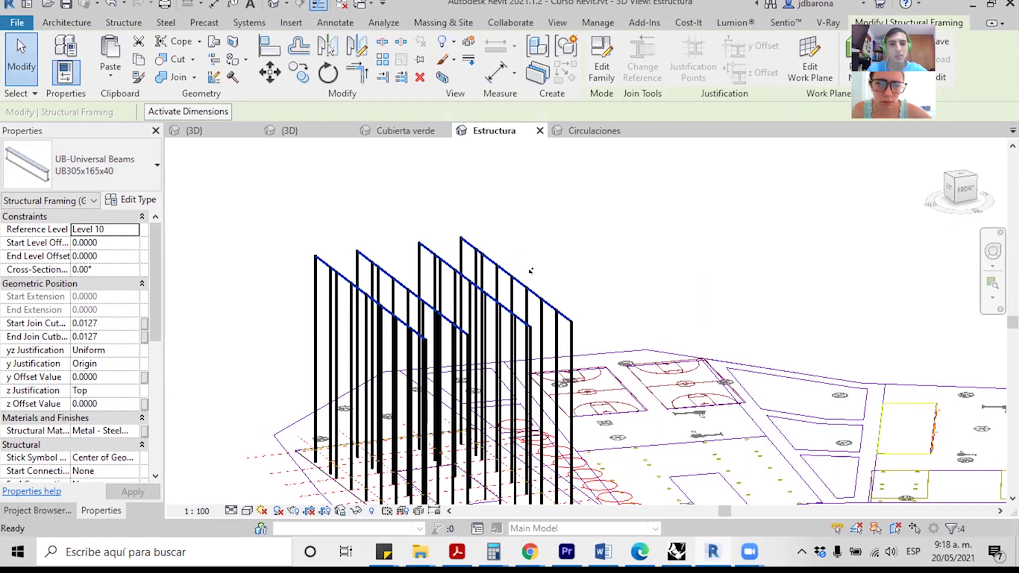
left_click(110, 78)
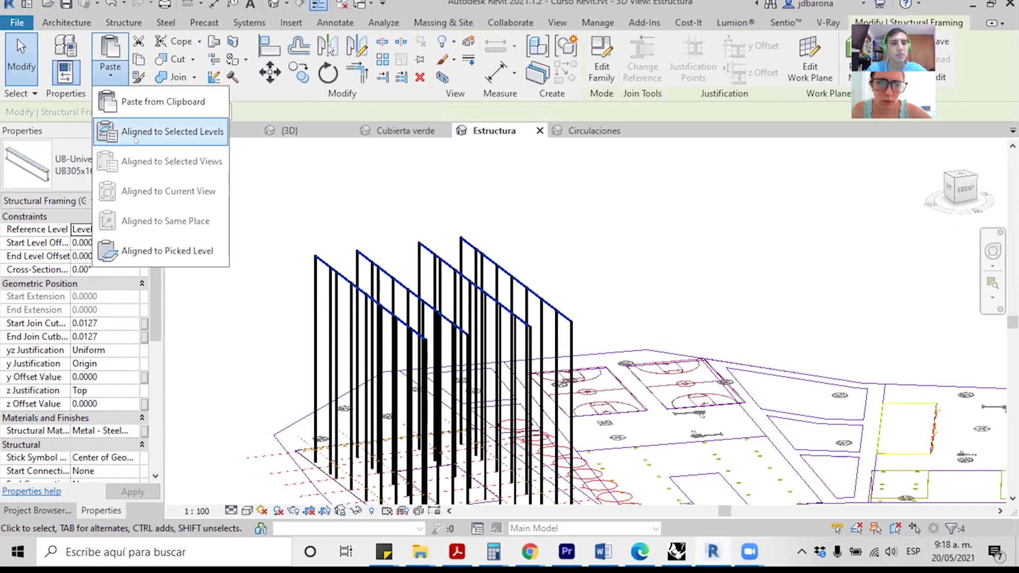
left_click(149, 132)
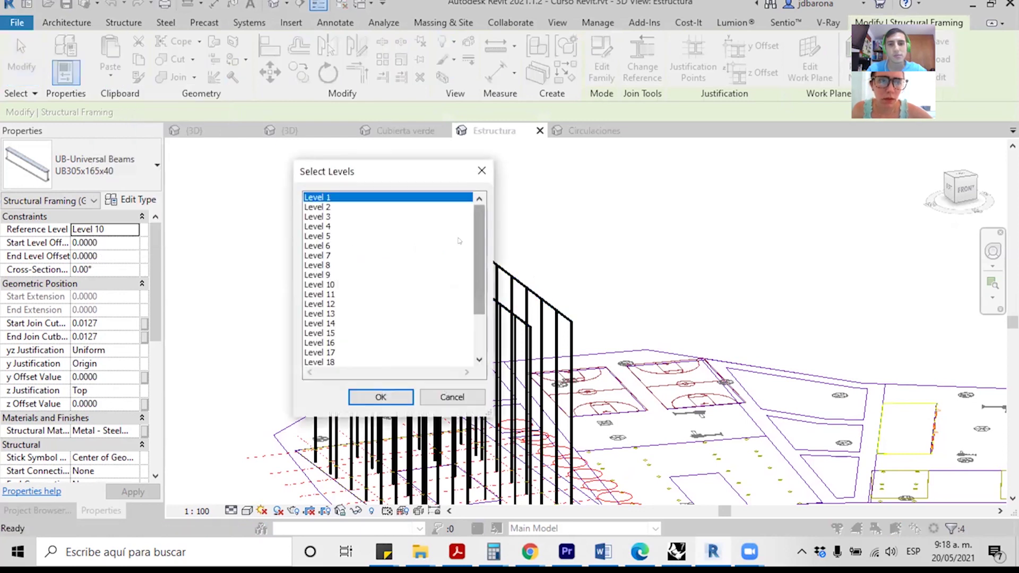
left_click(325, 274, "shift")
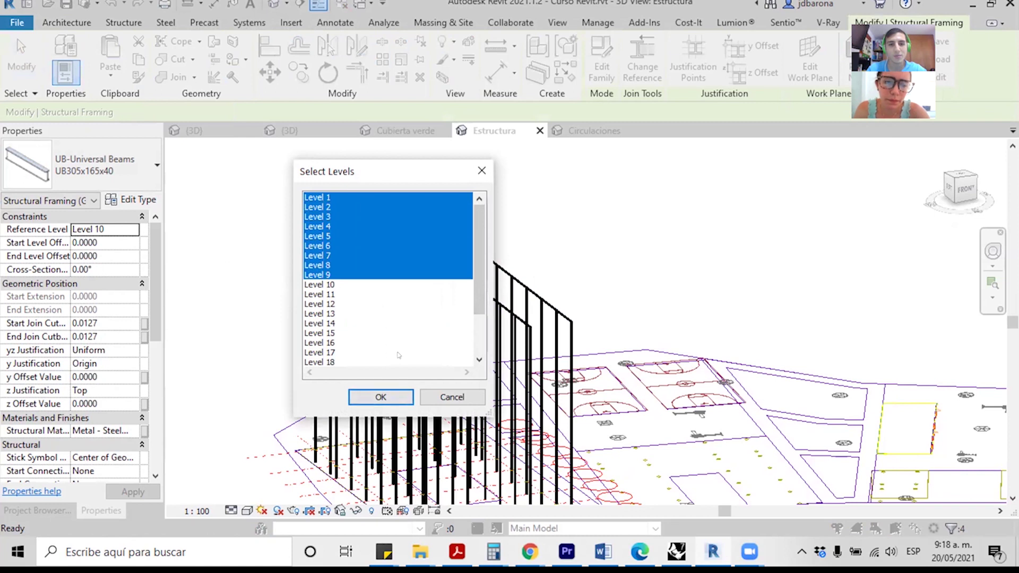
key("Return")
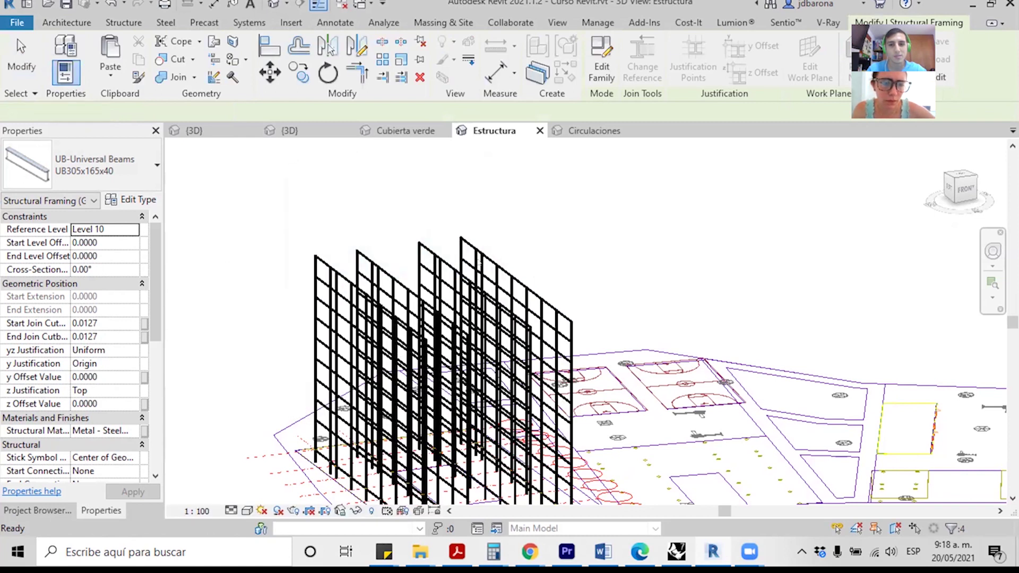
scroll(526, 225, "down", 2)
key("Escape")
Step: Orbit the steel frame and select a top UB305x165x40 beam to reuse its type
mouse_move(494, 319)
middle_mouse_down("shift")
mouse_move(523, 334)
mouse_move(509, 340)
middle_mouse_up("shift")
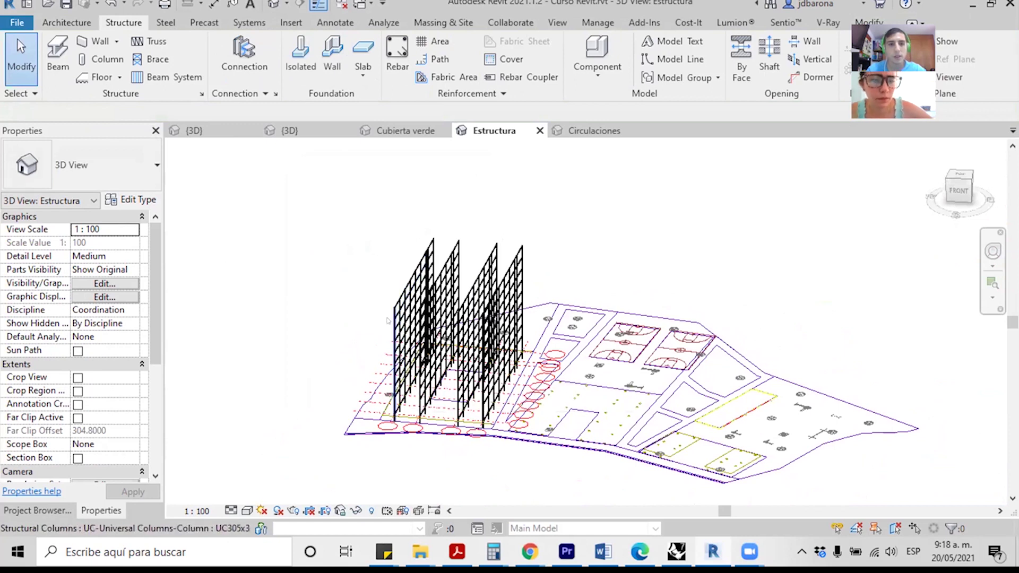
scroll(388, 321, "up", 2)
scroll(388, 321, "up", 2)
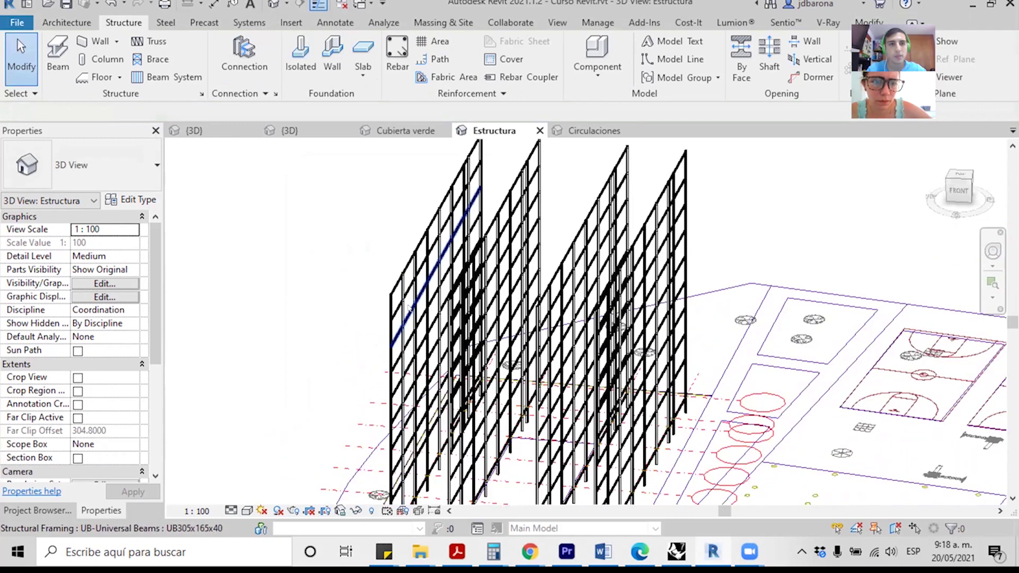
left_click(409, 308)
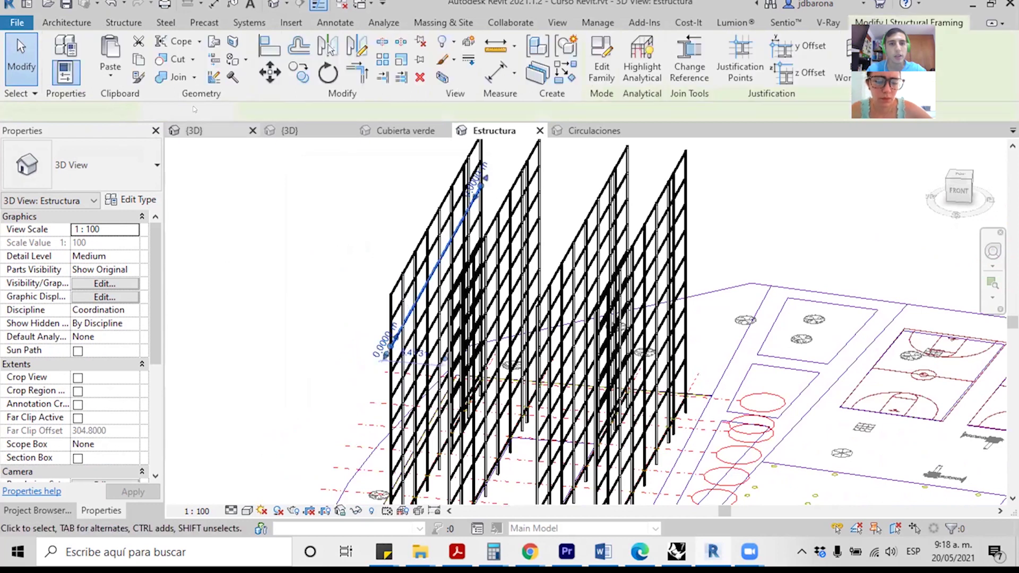
left_click(101, 68)
key("Escape")
key("Escape")
scroll(443, 345, "down", 1)
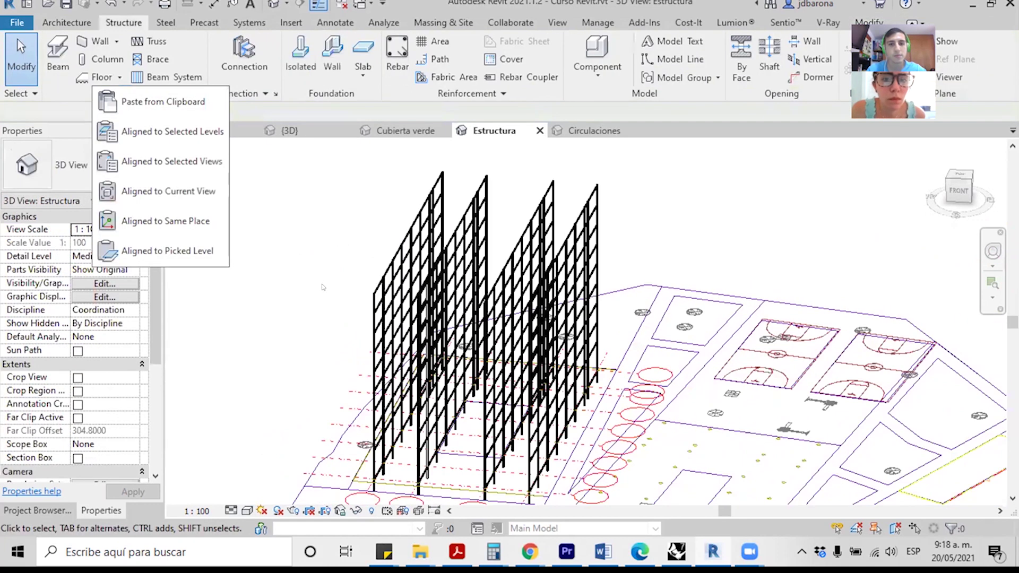
middle_click_drag(444, 345, 414, 340, "shift")
middle_click_drag(474, 361, 486, 371, "shift")
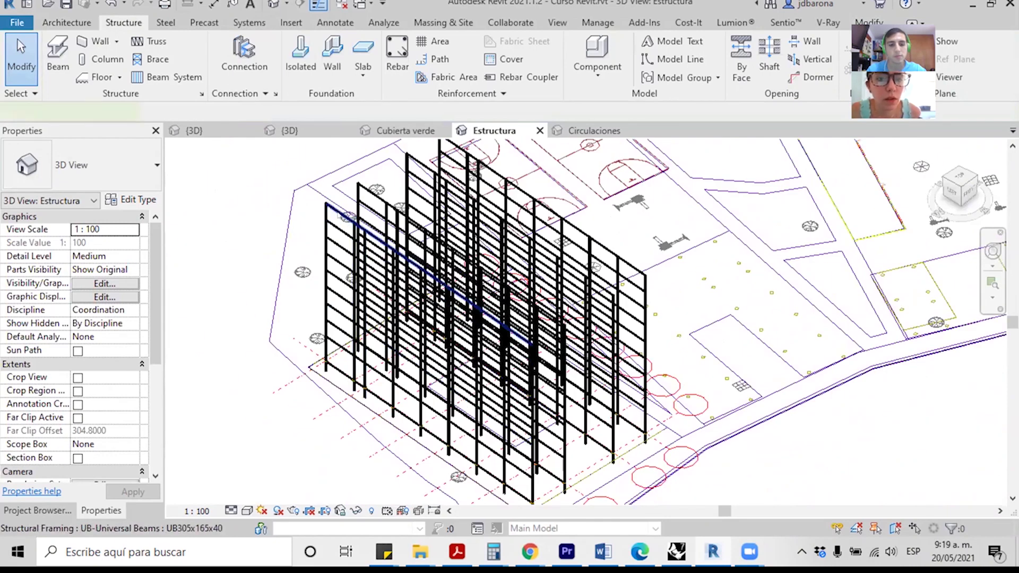
left_click(478, 308)
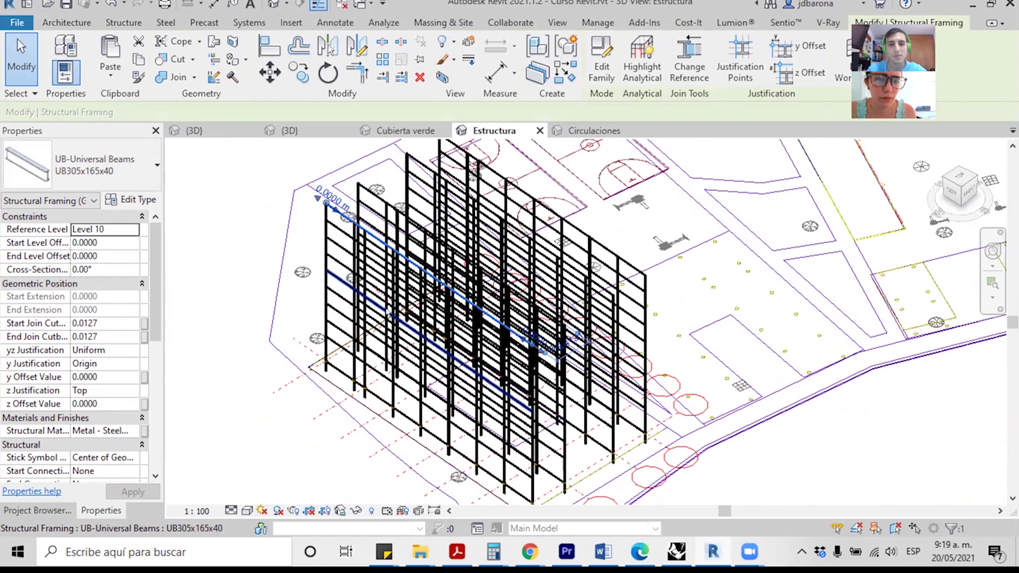
Step: Start a similar beam with BM, pick its start at a column top, then cancel it
key("b")
key("m")
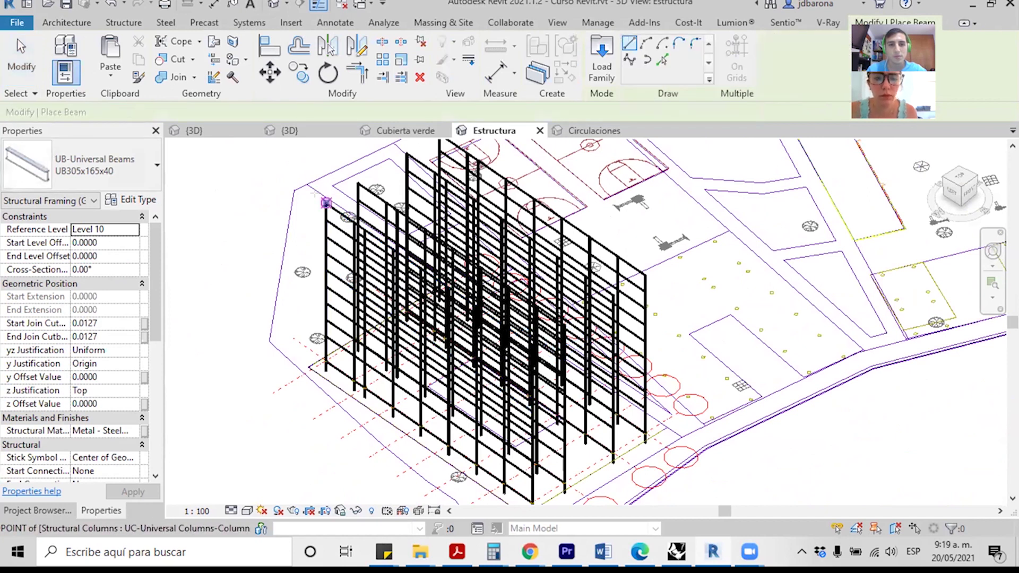
left_click(325, 202)
scroll(410, 356, "down", 2)
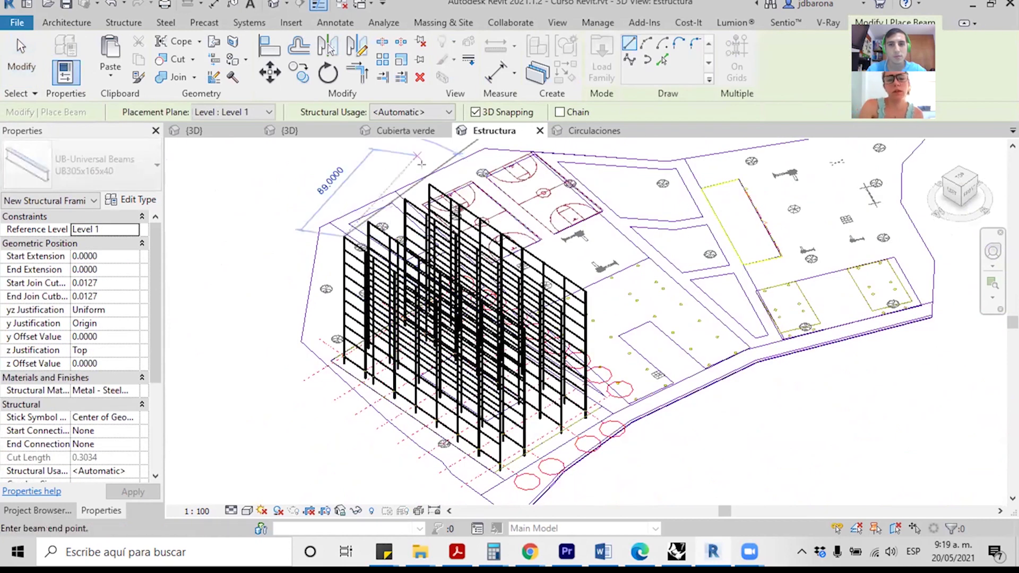
mouse_move(421, 164)
middle_mouse_down("shift")
mouse_move(451, 240)
mouse_move(369, 205)
mouse_move(403, 214)
mouse_move(415, 241)
middle_mouse_up("shift")
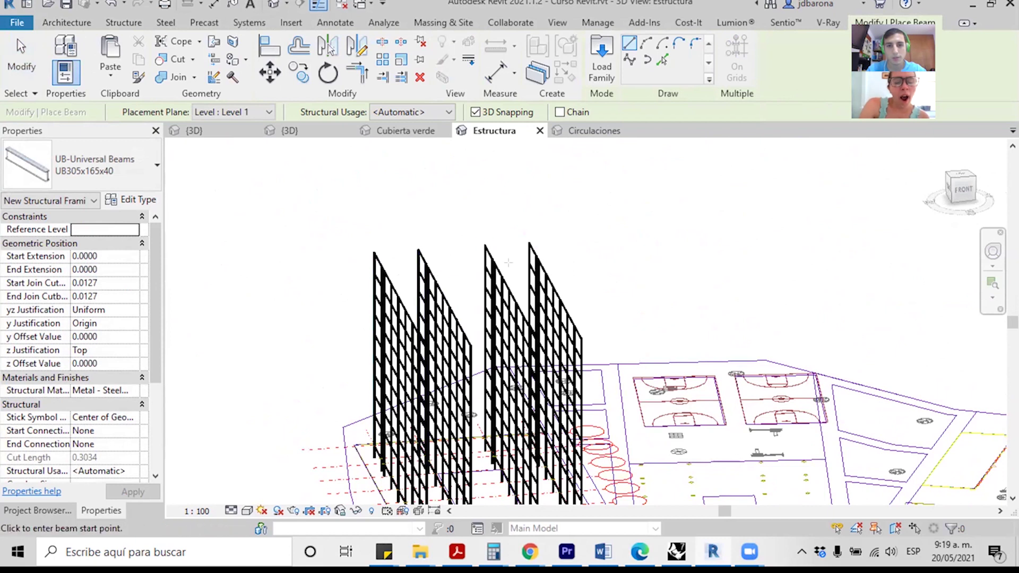
middle_click_drag(416, 250, 457, 299, "shift")
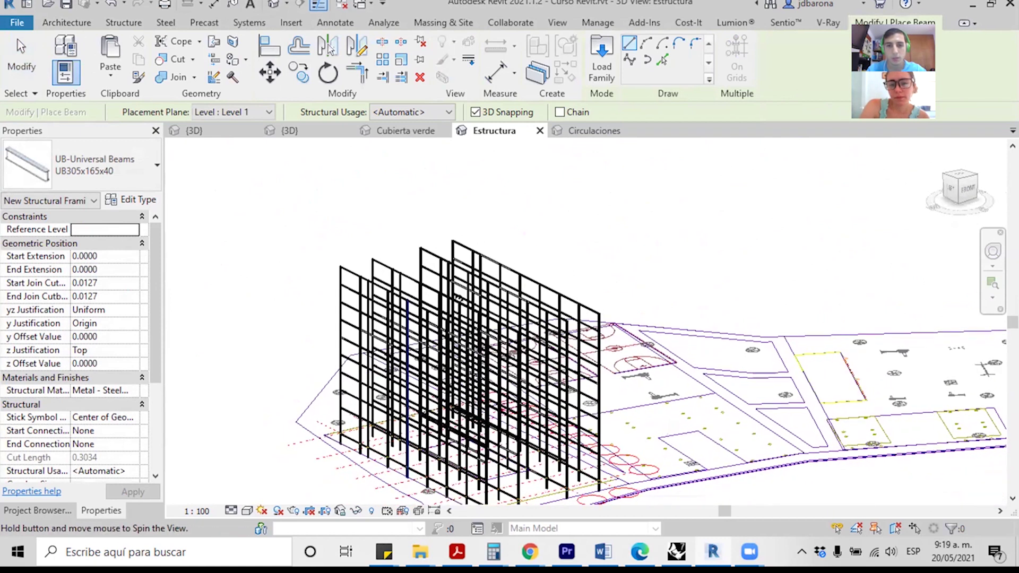
key("Escape")
key("Escape")
Step: Reorient the 3D view to a ViewCube corner angle and zoom in on the structure
scroll(436, 301, "down", 3)
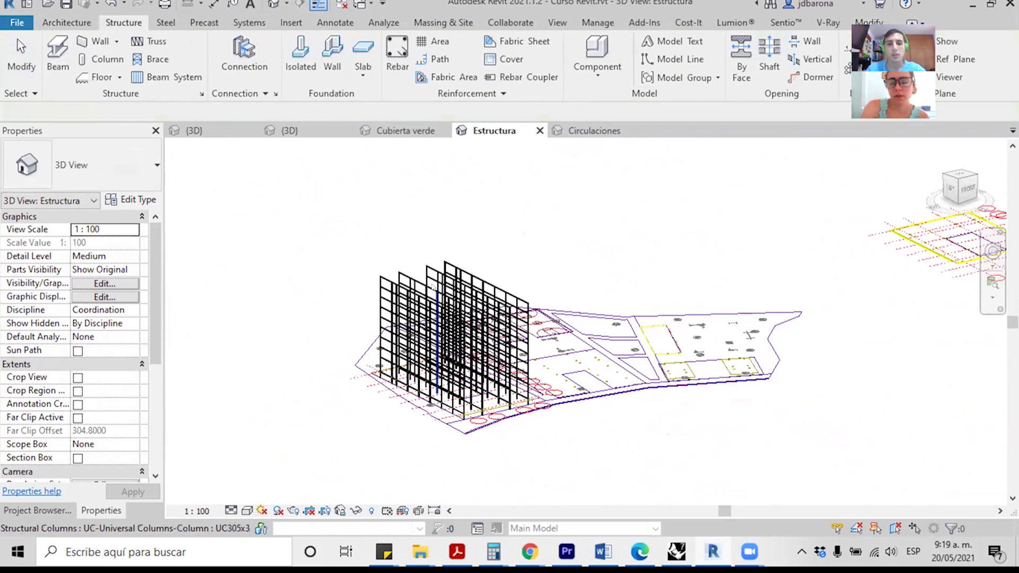
middle_click_drag(436, 300, 778, 247, "shift")
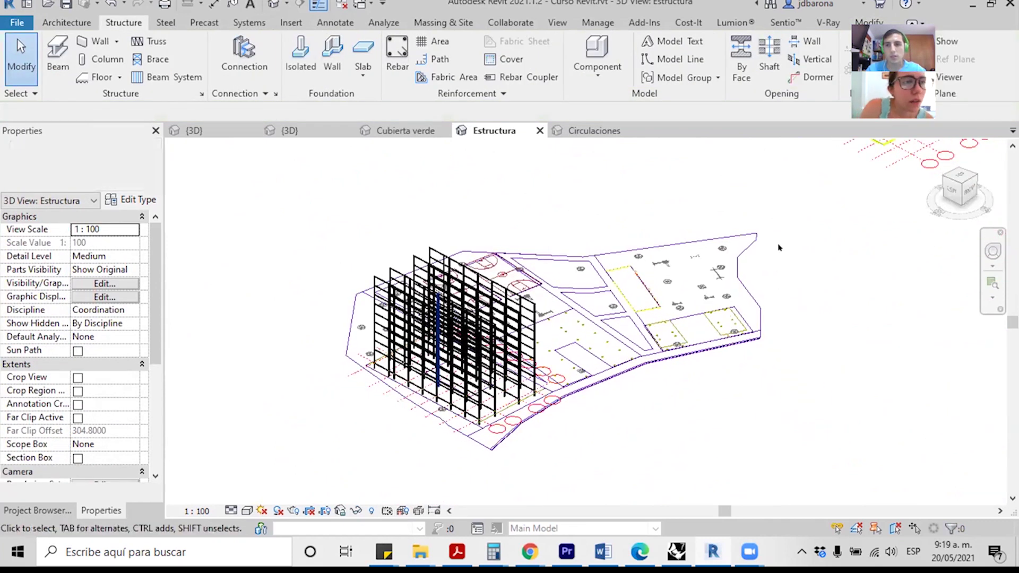
left_click(958, 189)
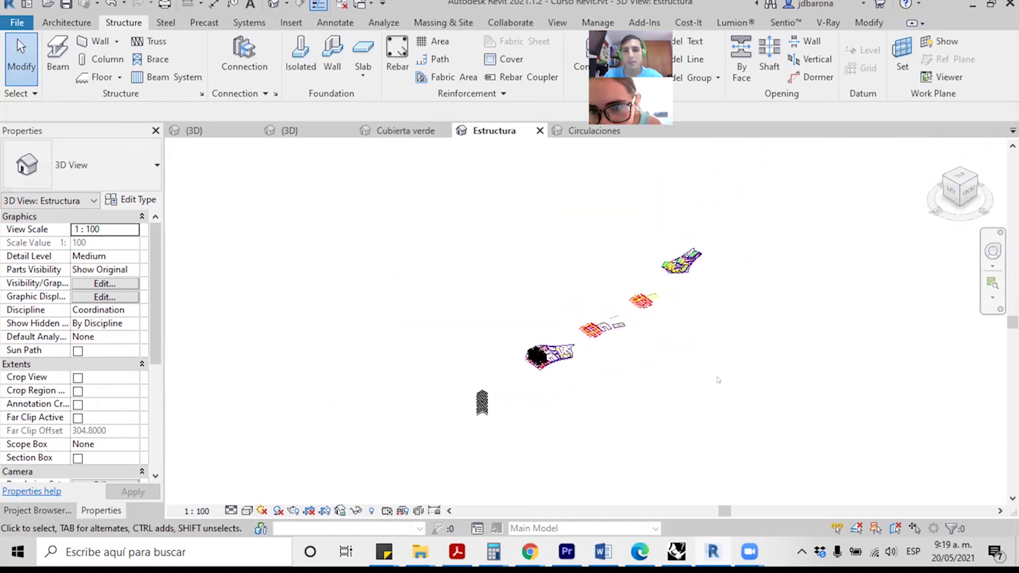
scroll(541, 366, "up", 3)
scroll(541, 367, "up", 2)
scroll(565, 311, "up", 2)
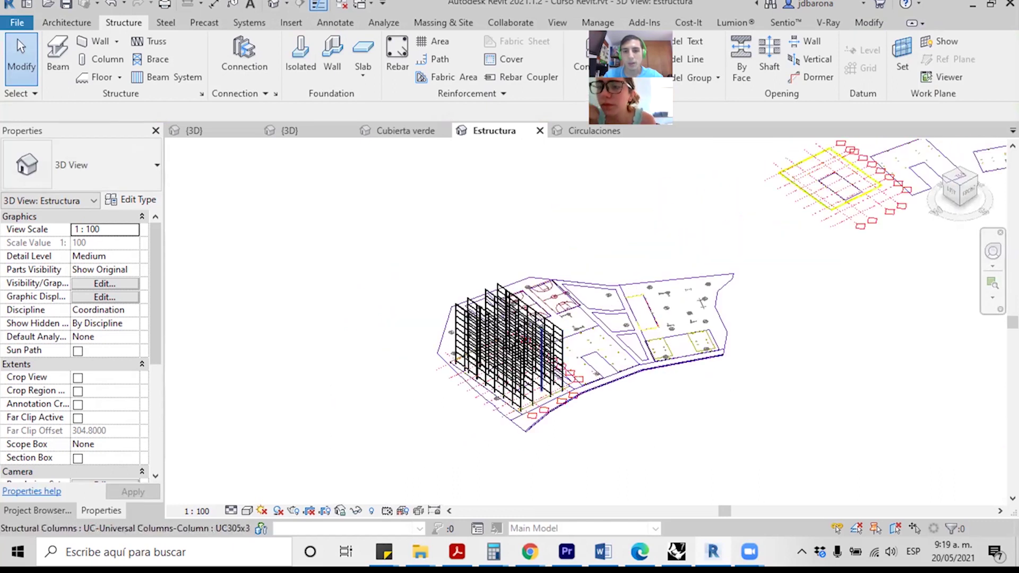
scroll(565, 311, "up", 3)
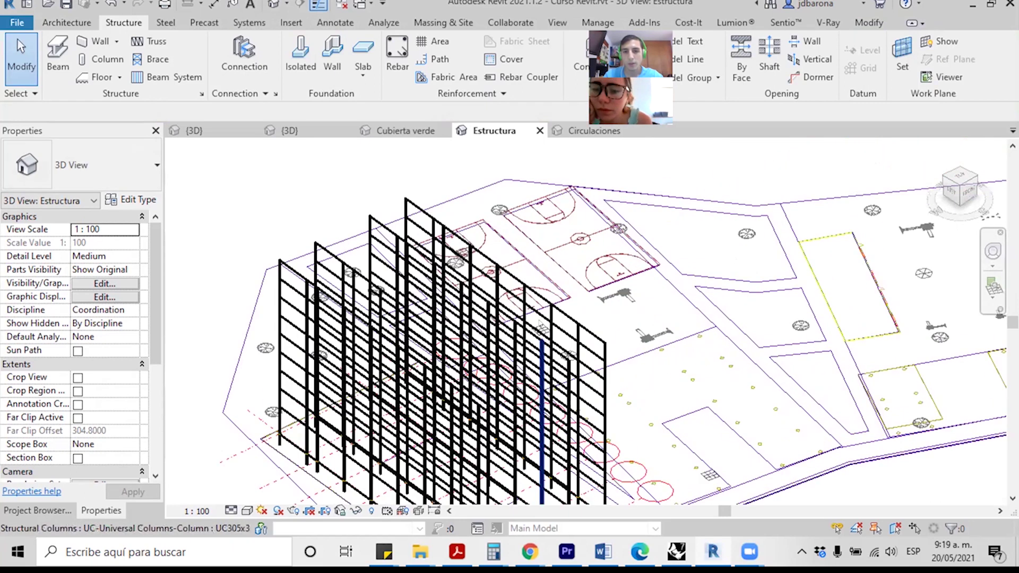
Step: Select one top beam and use Select All Instances > Visible in View for all UB305x165x40 beams
left_click(564, 318)
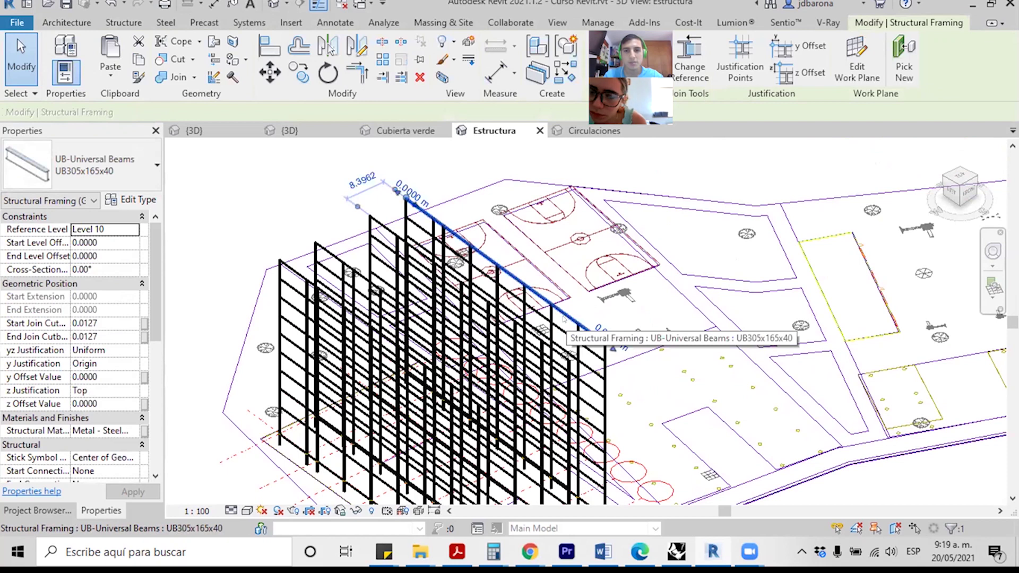
right_click(563, 317)
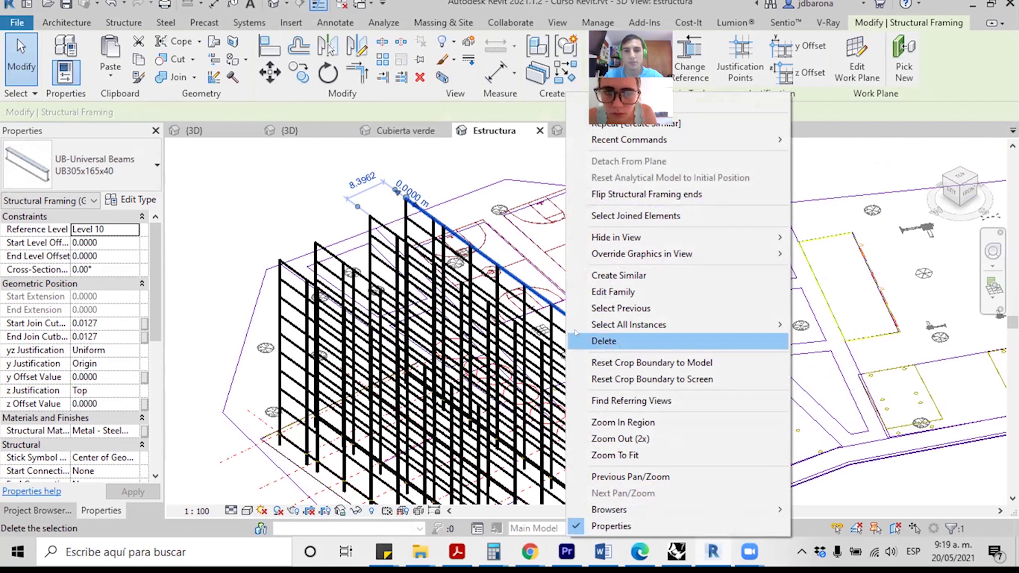
mouse_move(629, 325)
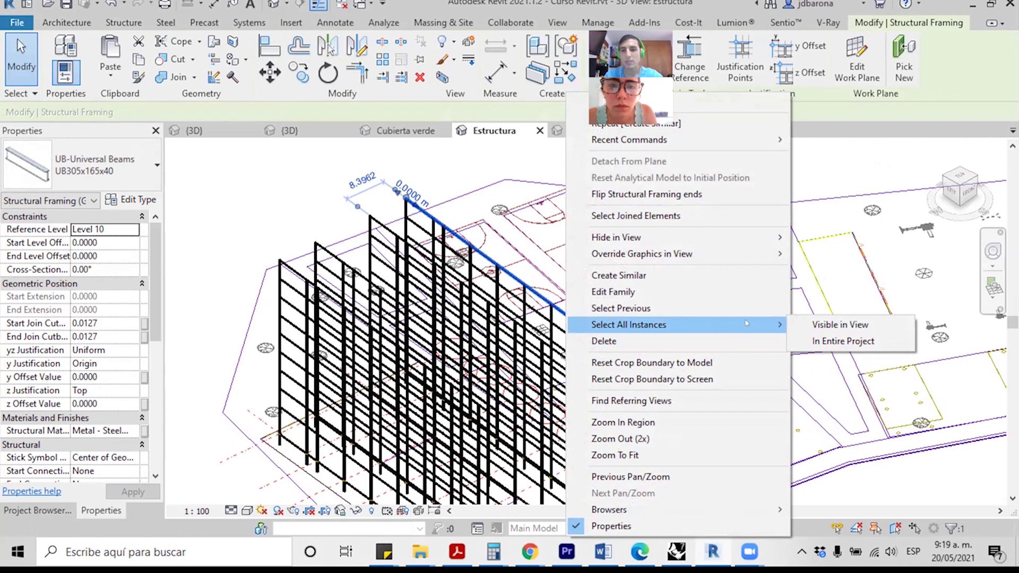
left_click(840, 324)
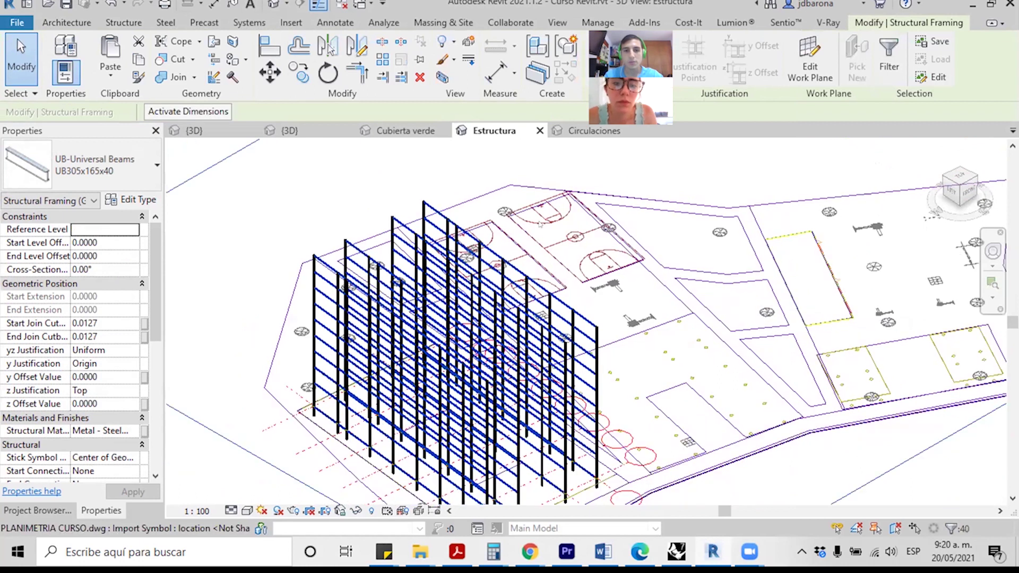
scroll(540, 225, "down", 3)
mouse_move(673, 414)
middle_mouse_down("shift")
mouse_move(642, 349)
mouse_move(557, 371)
mouse_move(571, 373)
middle_mouse_up("shift")
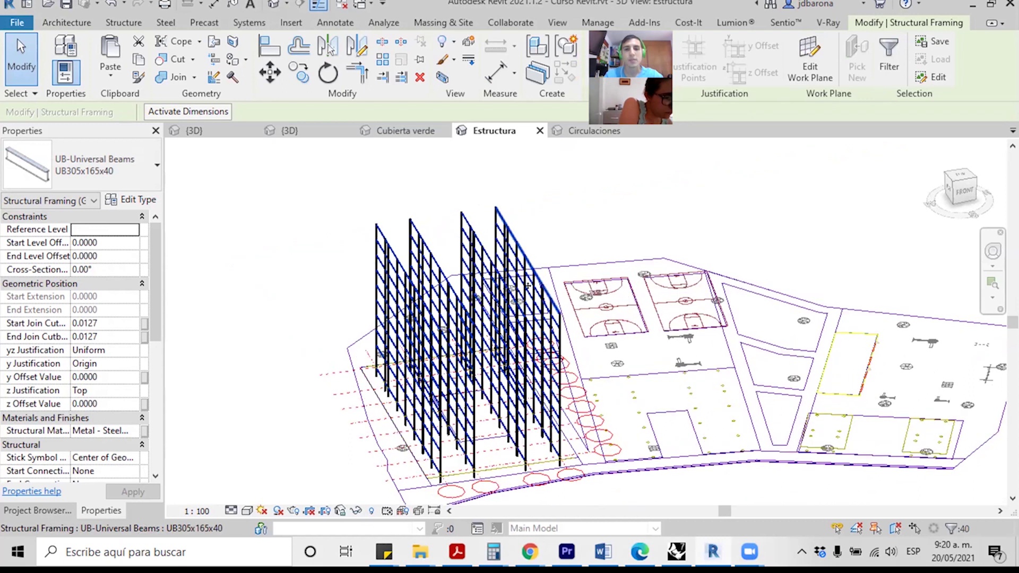
middle_click_drag(528, 265, 570, 327, "shift")
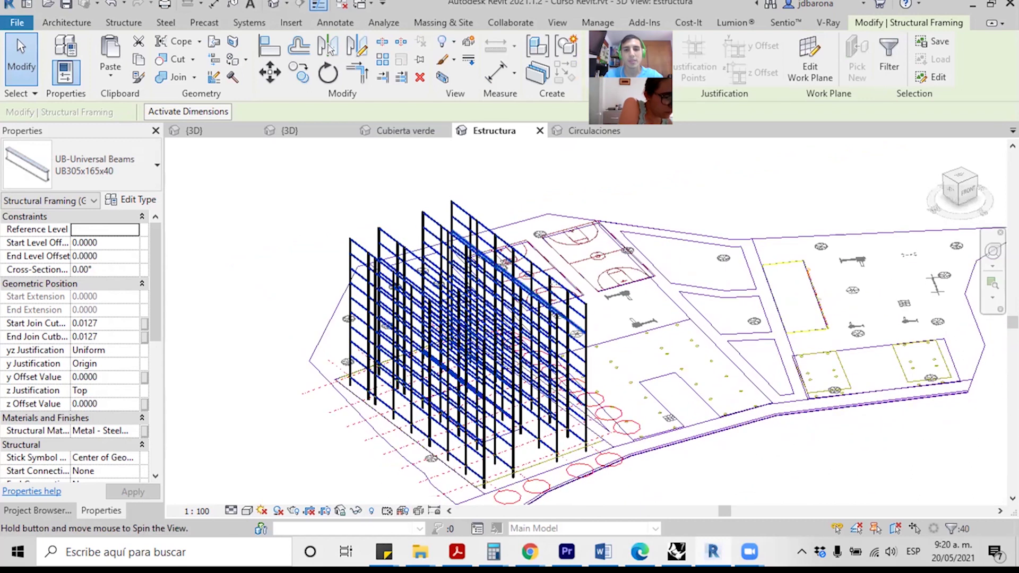
scroll(556, 293, "up", 2)
scroll(557, 293, "up", 2)
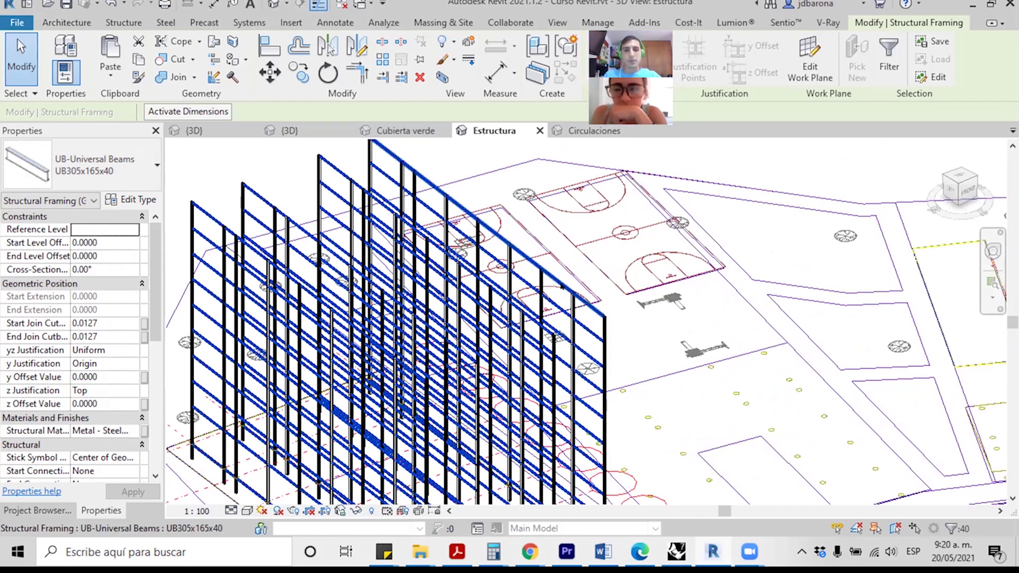
Step: Override the selected beams' surface foreground to Solid fill in RGB 128-000-064 dark magenta
right_click(557, 293)
mouse_move(636, 253)
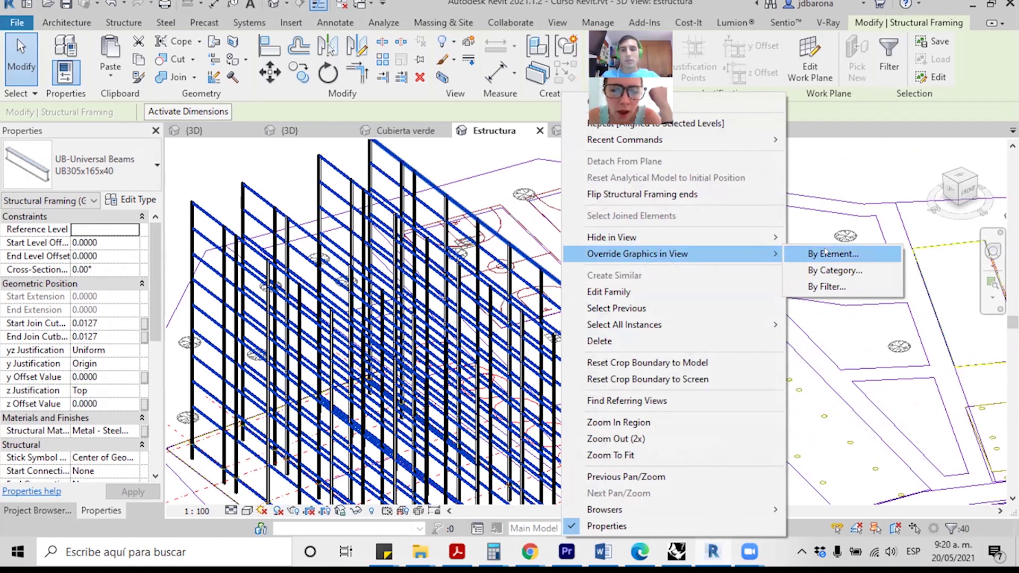
left_click(825, 254)
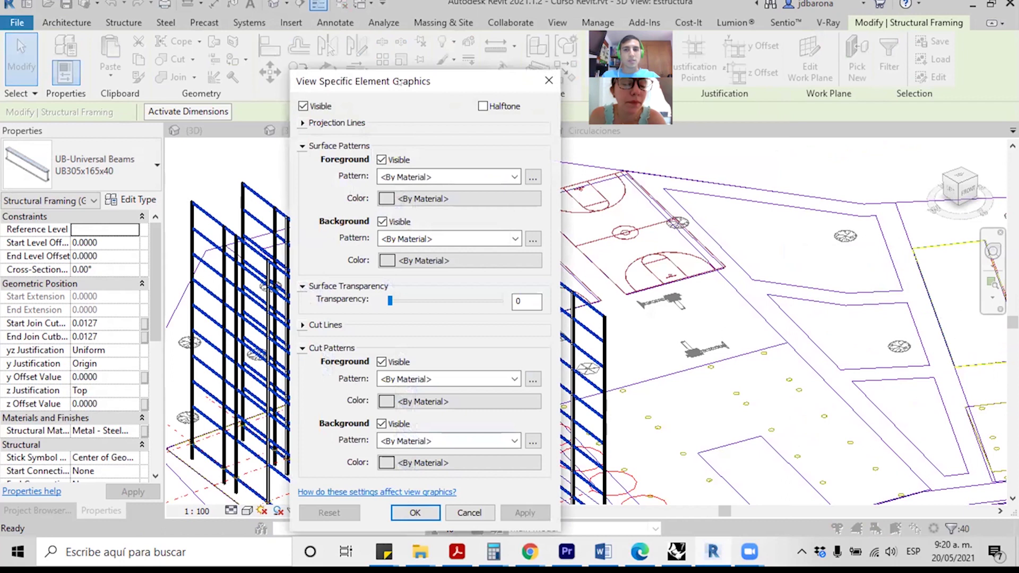
left_click_drag(400, 83, 301, 73)
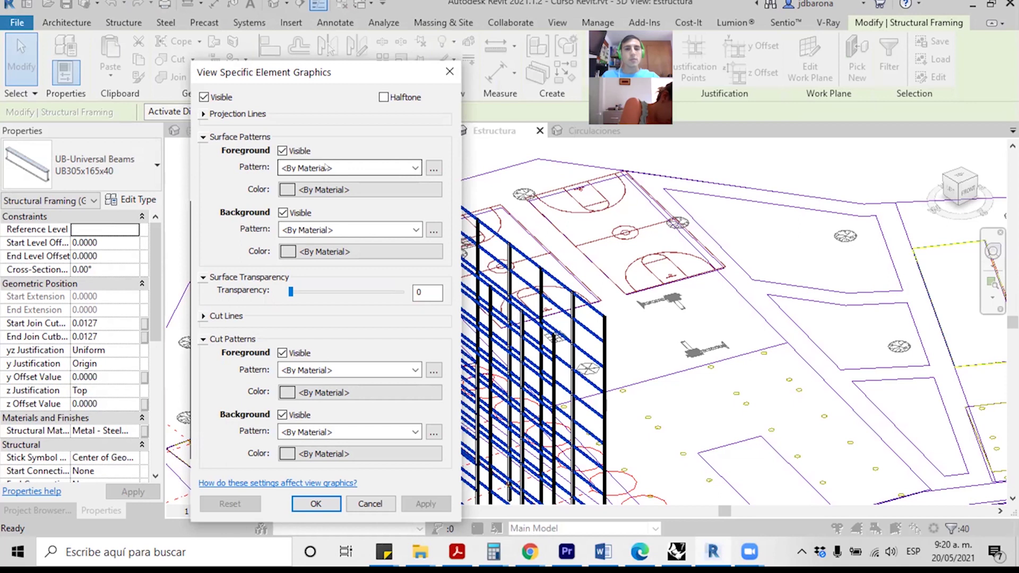
left_click(325, 166)
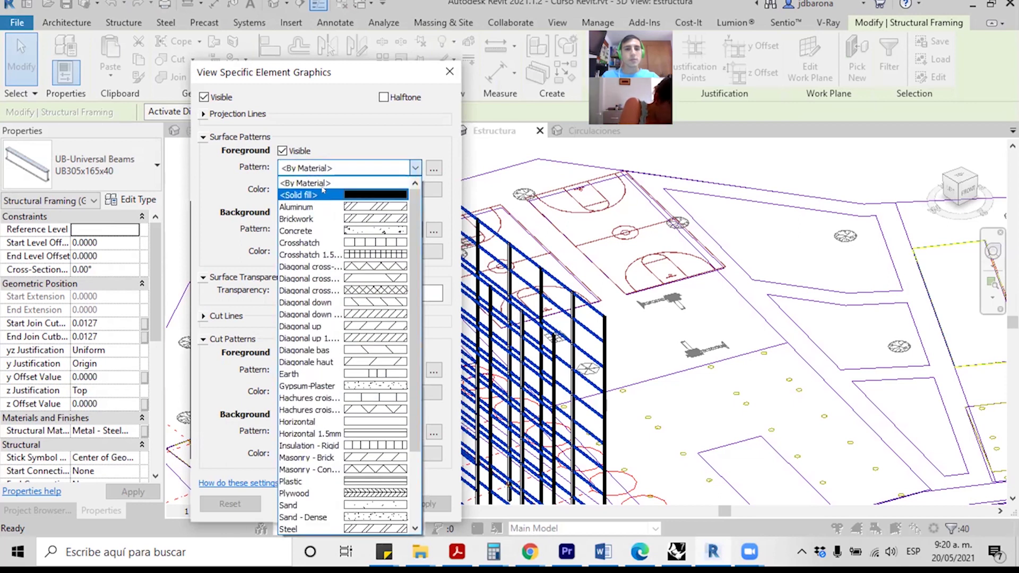
left_click(317, 194)
left_click(325, 190)
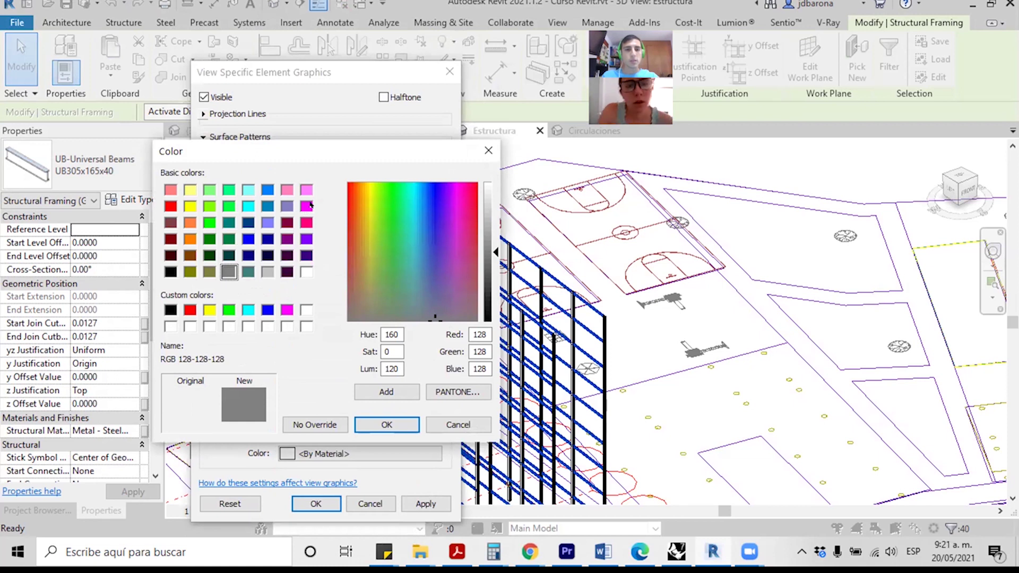
left_click(290, 223)
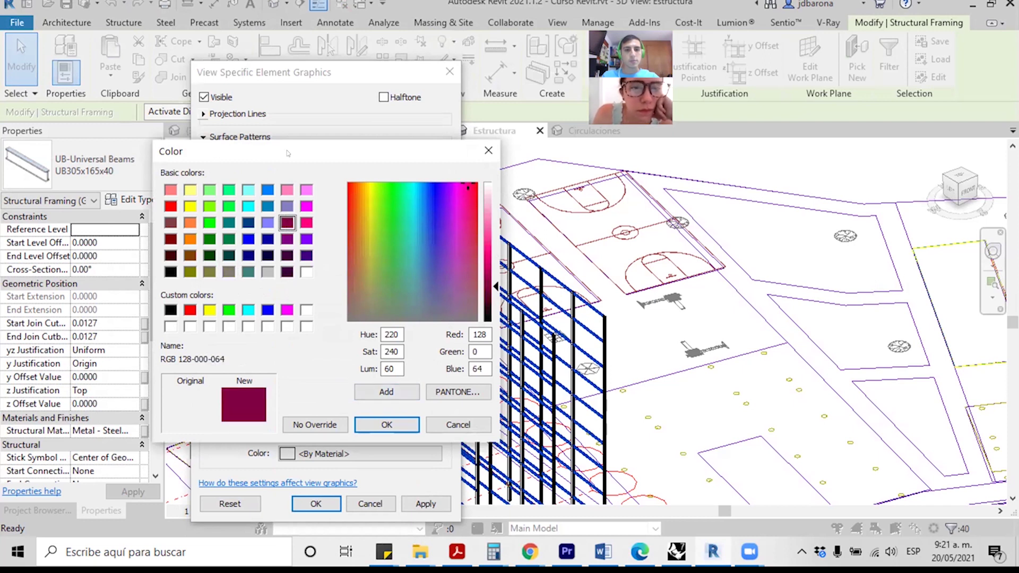
left_click_drag(287, 154, 287, 85)
left_click(383, 356)
left_click(314, 502)
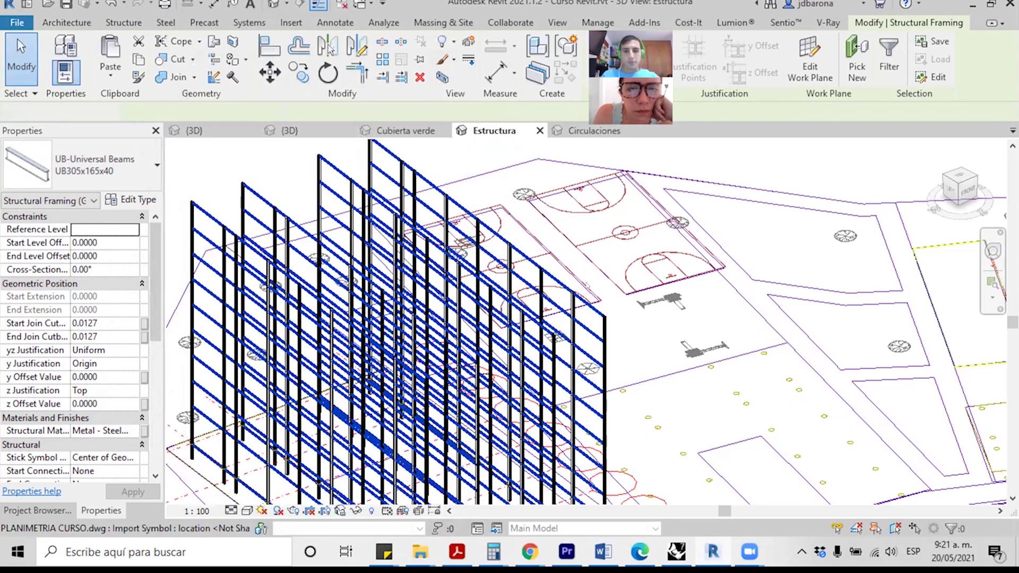
Step: Clear the beam selection and zoom around to check the dark magenta beam colour
key("Escape")
scroll(595, 280, "up", 2)
scroll(601, 275, "up", 5)
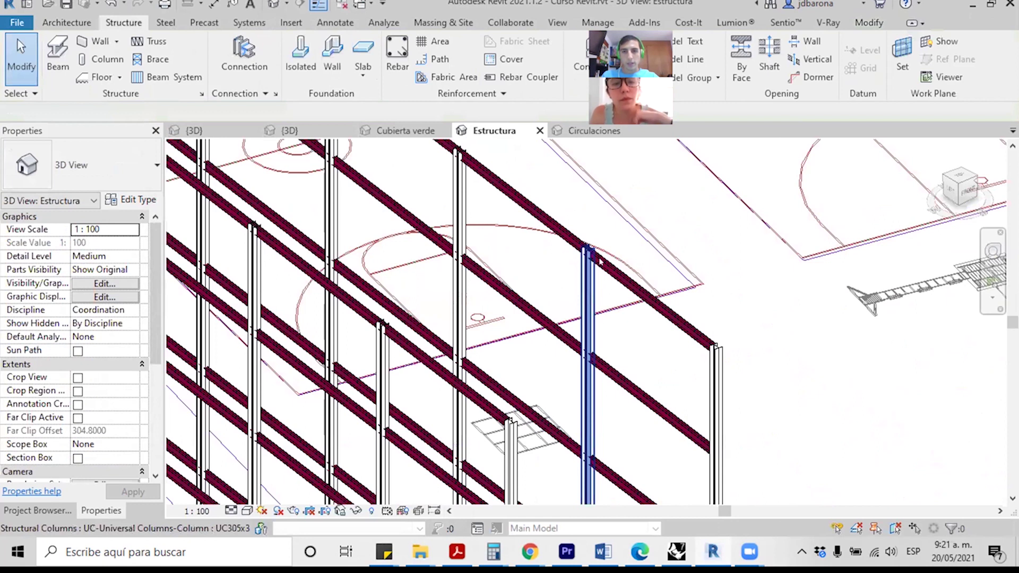
scroll(602, 276, "down", 1)
scroll(598, 262, "down", 1)
scroll(587, 285, "down", 2)
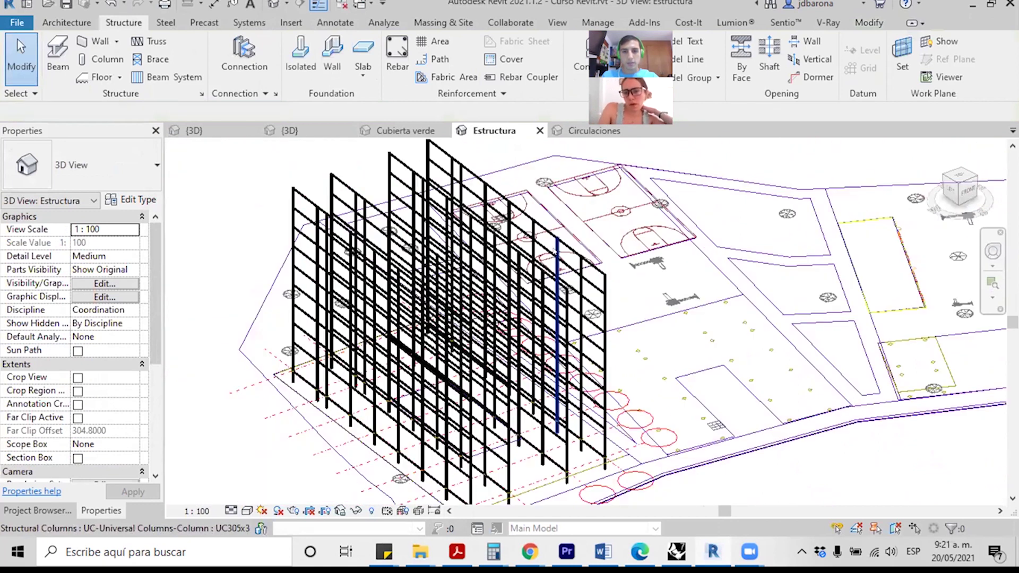
scroll(586, 285, "down", 1)
scroll(308, 297, "up", 1)
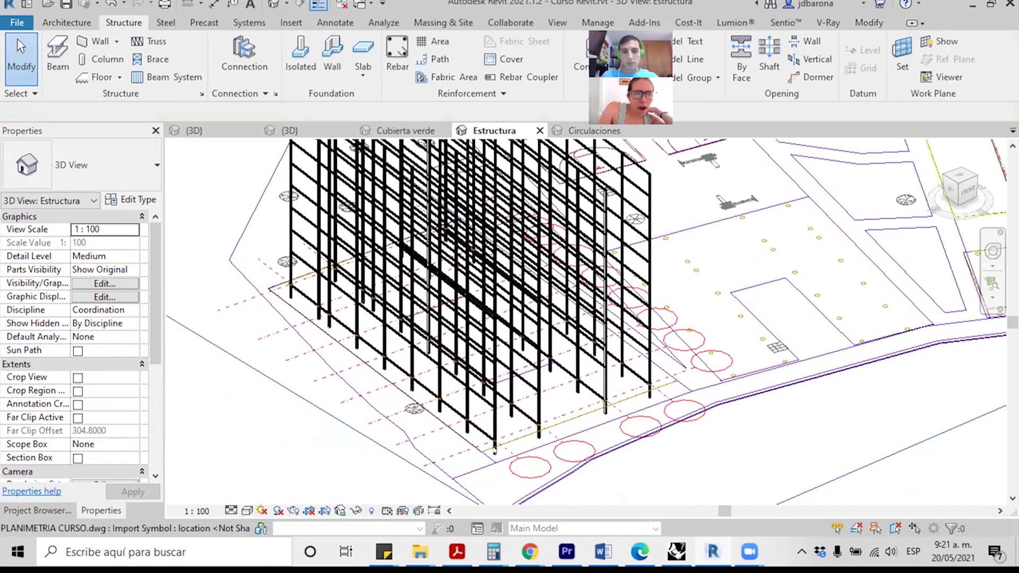
scroll(494, 450, "up", 3)
scroll(494, 450, "up", 2)
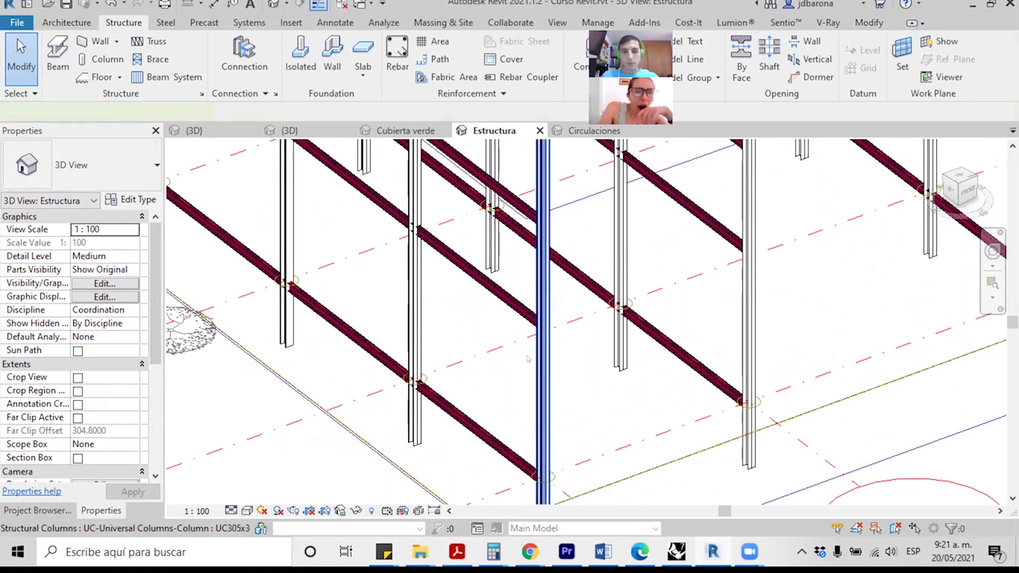
Step: Select a structural column to inspect its Level 1 to Level 10 extent, toggling Architecture and Structure tabs
left_click(528, 359)
scroll(477, 350, "down", 1)
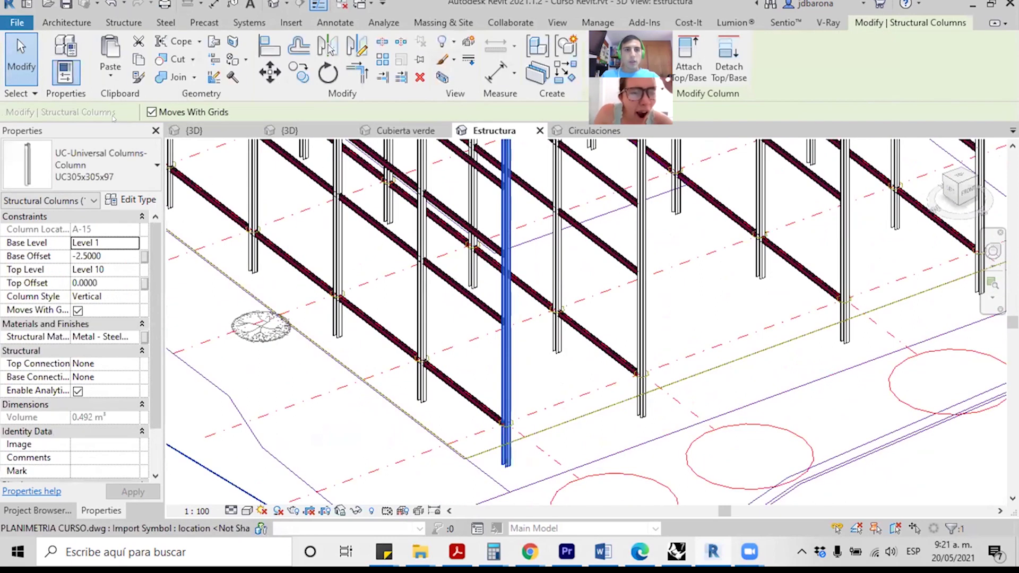
left_click(76, 21)
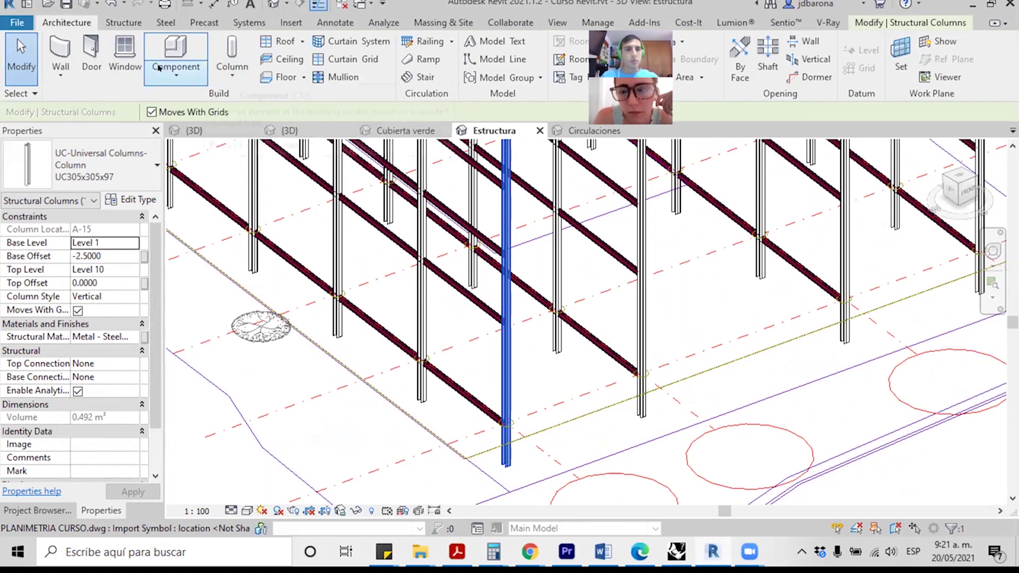
left_click(123, 22)
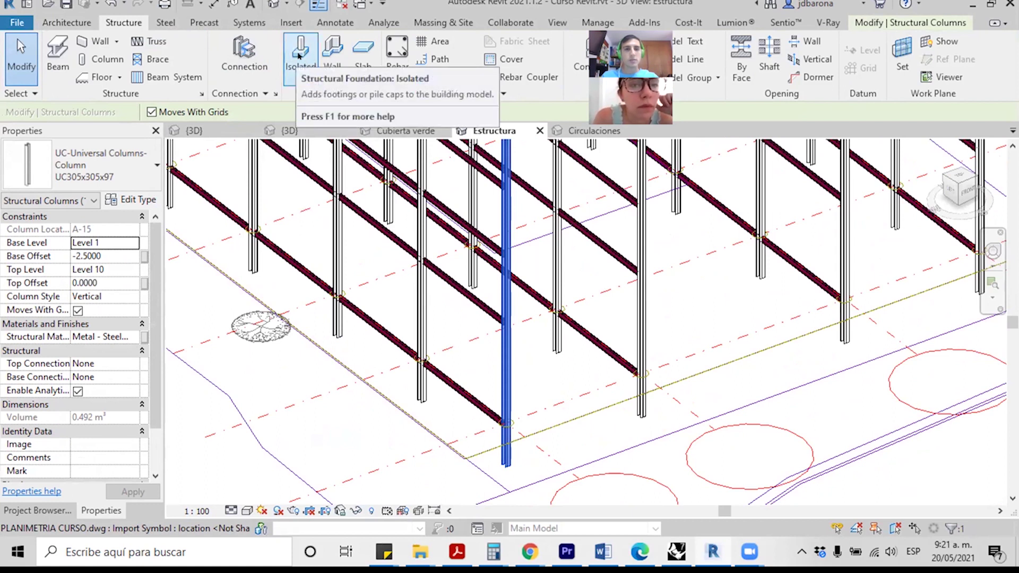
Step: Start the Isolated foundation tool and answer Sí to load a Structural Foundations family
left_click(298, 56)
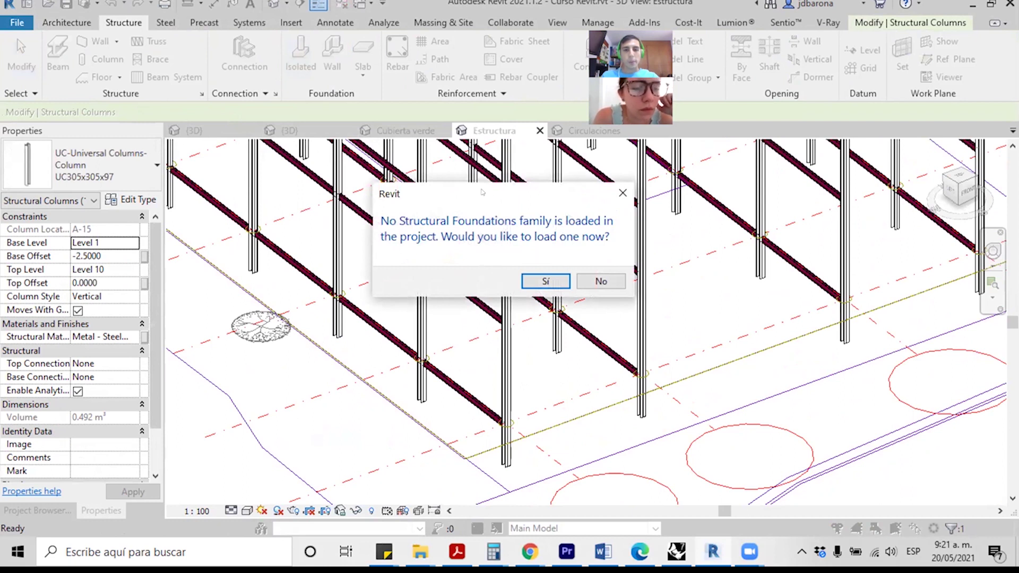
left_click_drag(482, 192, 344, 154)
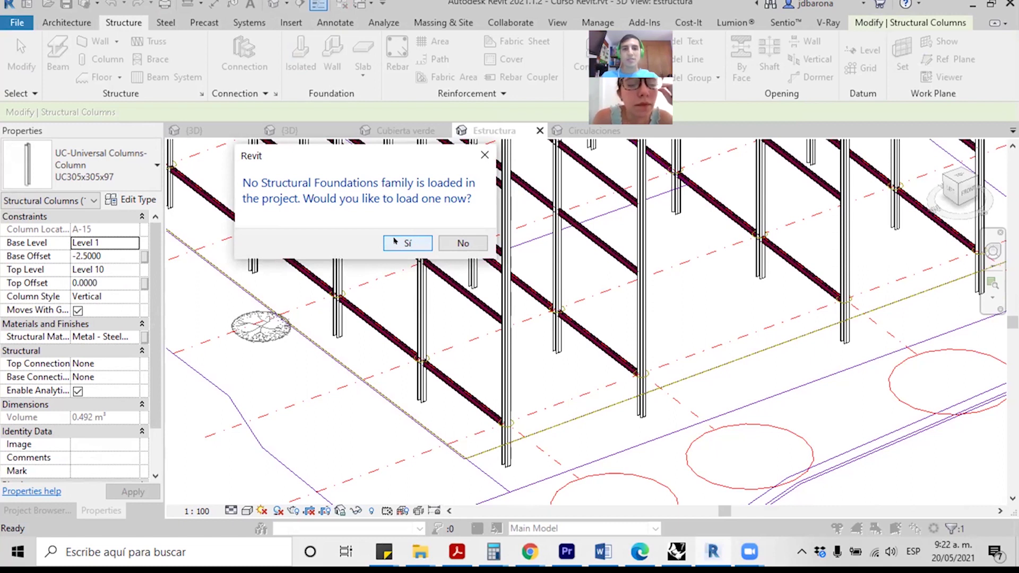
left_click(395, 242)
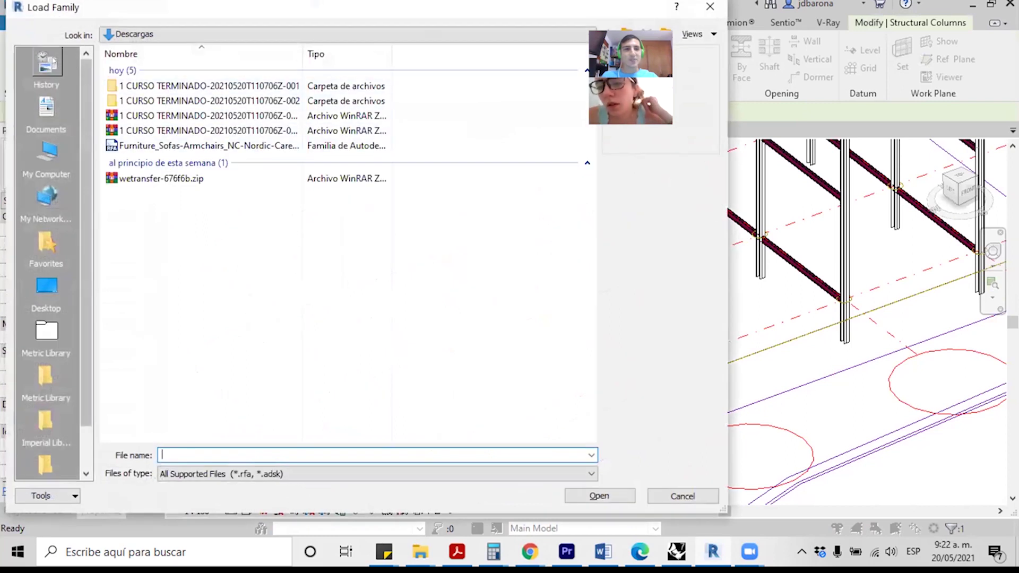
Step: Browse the Load Family dialog from the RVT 2021 folder up to the parent Autodesk folder
double_click(408, 116)
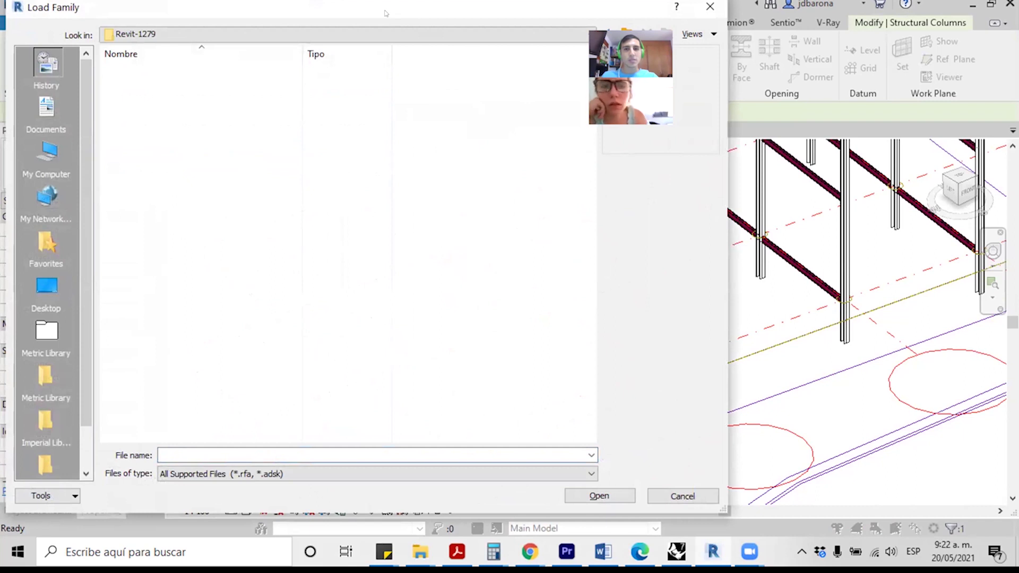
left_click_drag(386, 12, 345, 37)
left_click(586, 58)
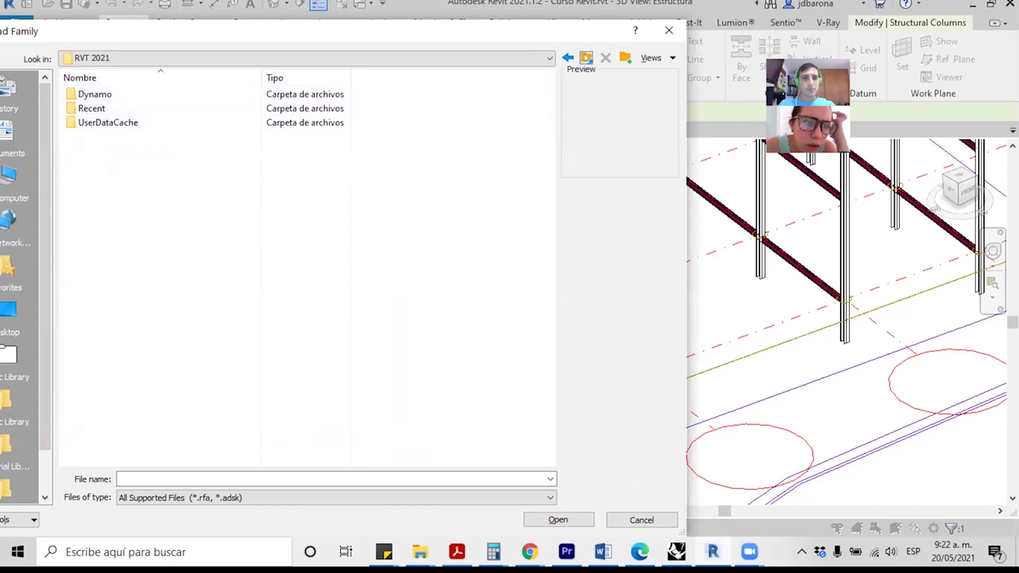
left_click(585, 57)
scroll(137, 285, "down", 5)
scroll(137, 285, "down", 4)
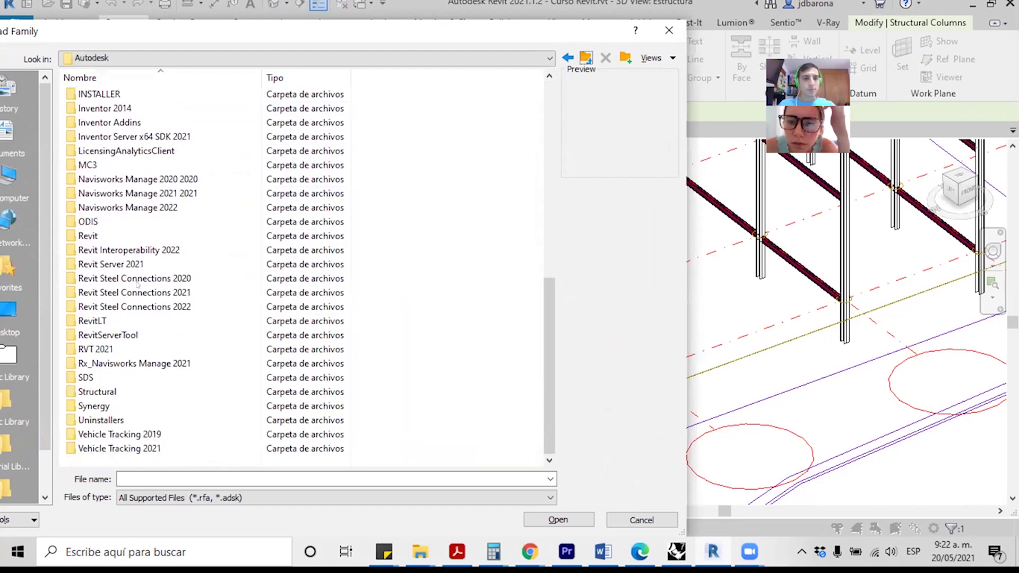
scroll(112, 344, "up", 2)
scroll(112, 344, "up", 5)
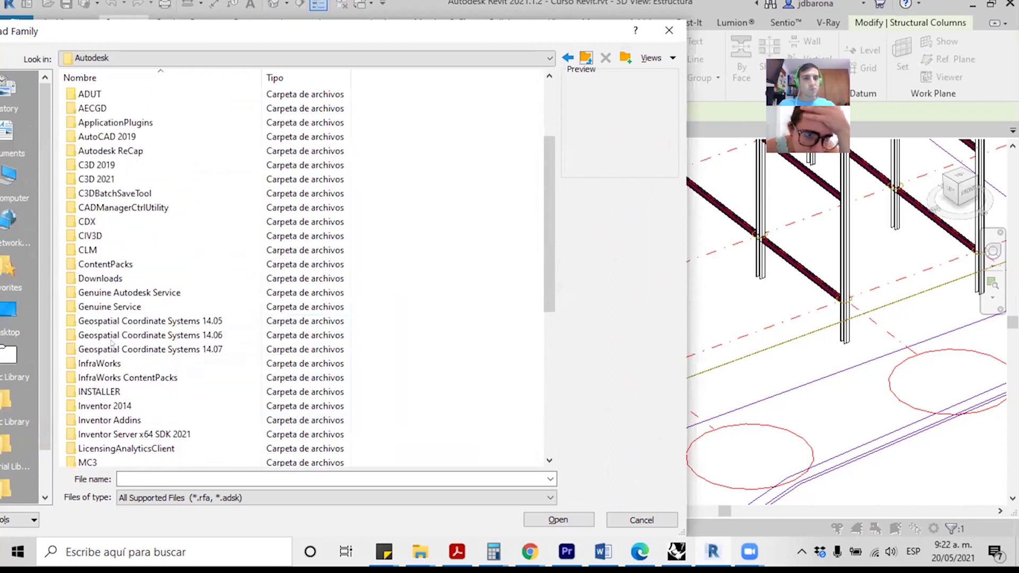
scroll(111, 343, "up", 3)
Step: Cancel the family load, exit the command, and start the Component tool instead
key("Escape")
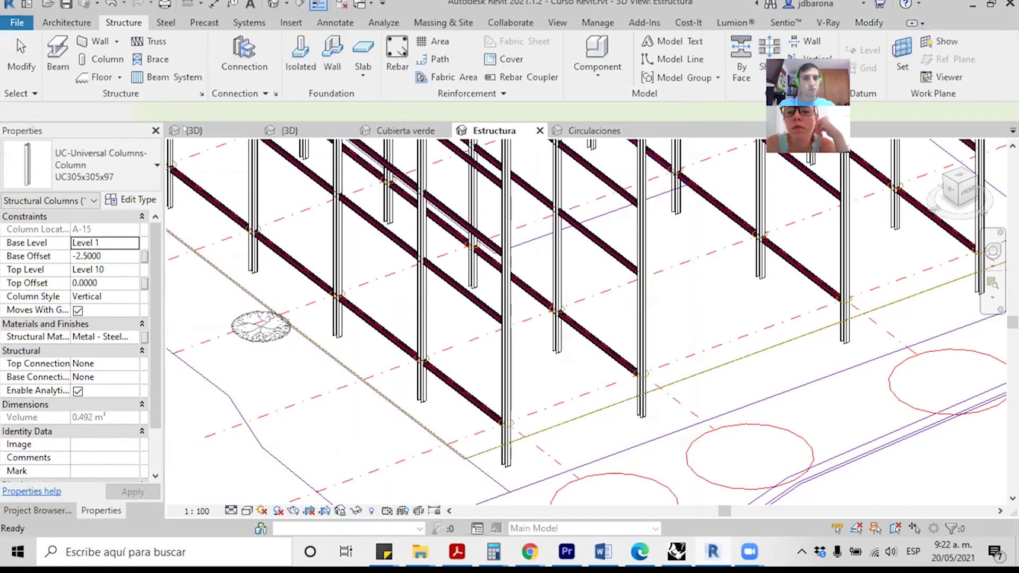
key("Escape")
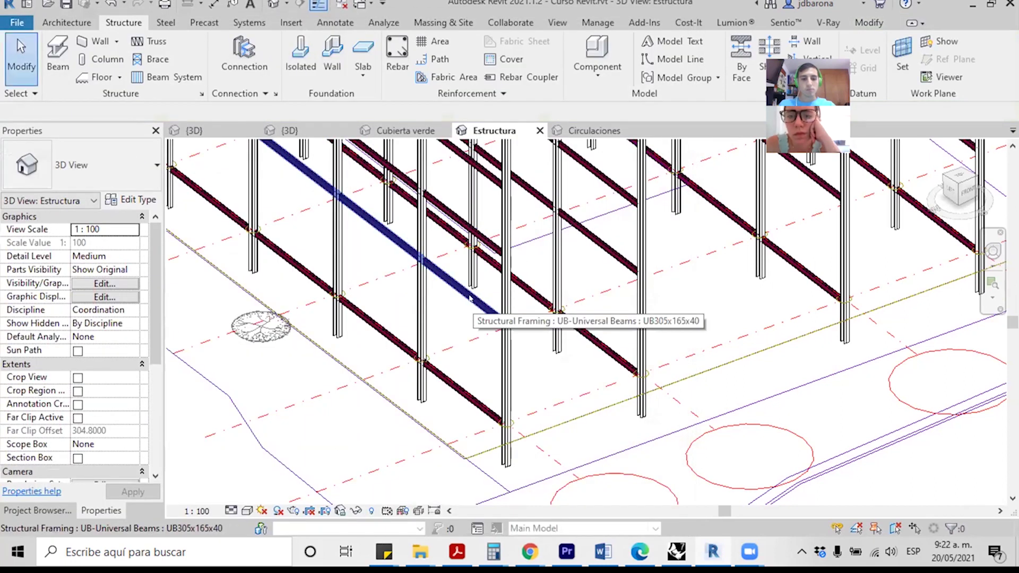
left_click(597, 55)
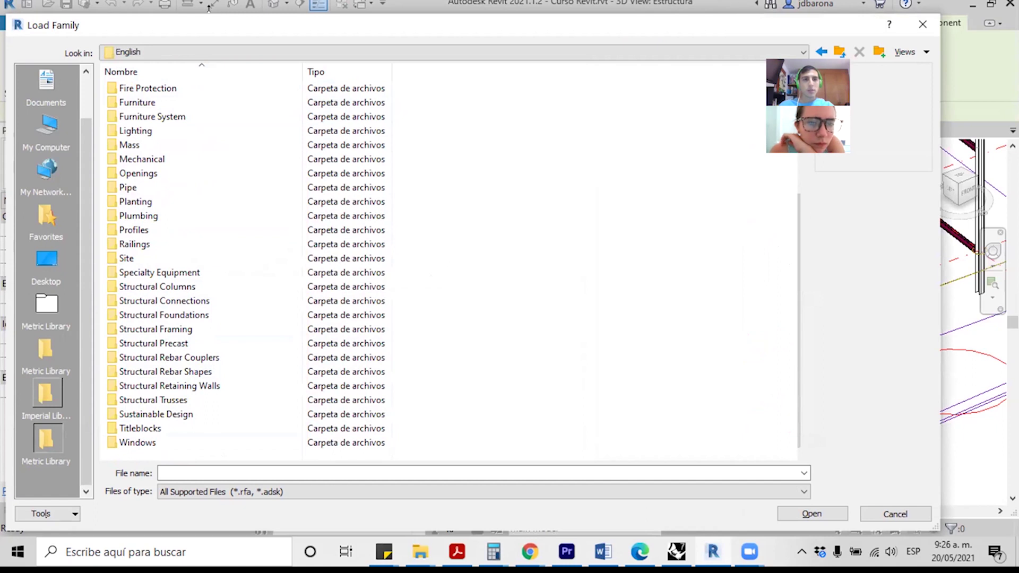
Step: Open the Structural Foundations folder and load the M_Pile Cap-Rectangular.rfa family
left_click_drag(209, 7, 209, 0)
left_click(159, 309)
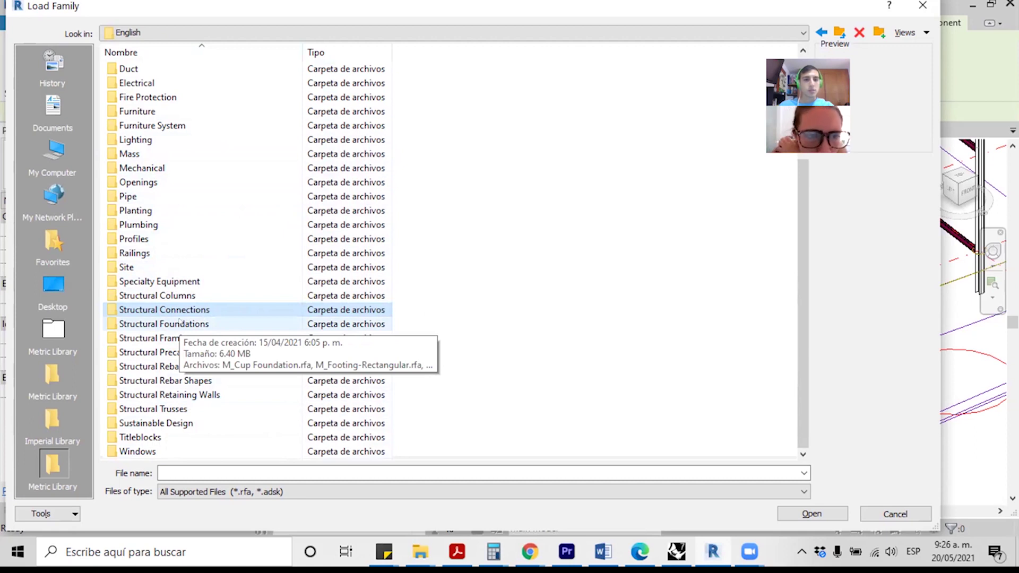
double_click(179, 322)
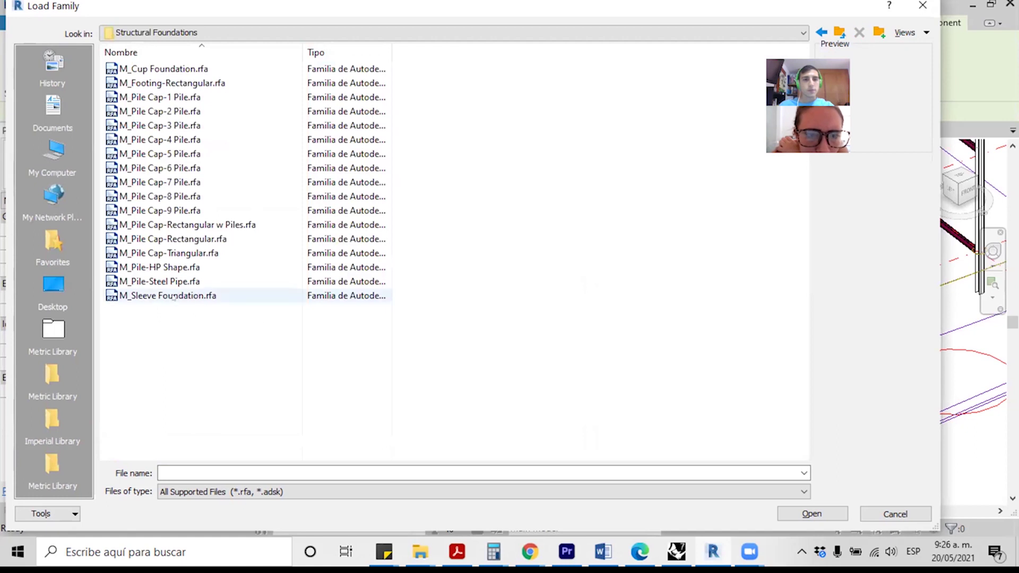
left_click(169, 69)
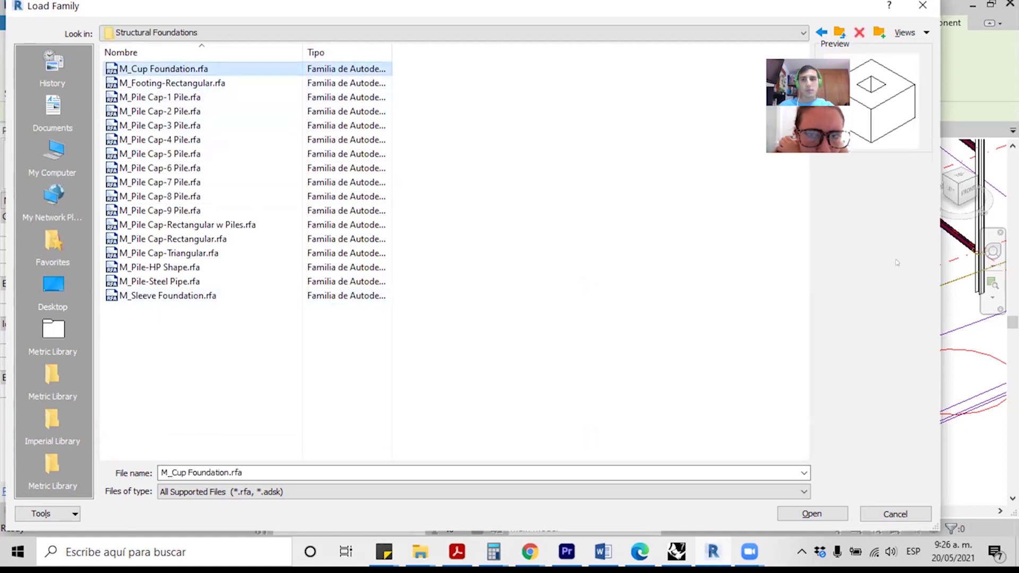
double_click(194, 323)
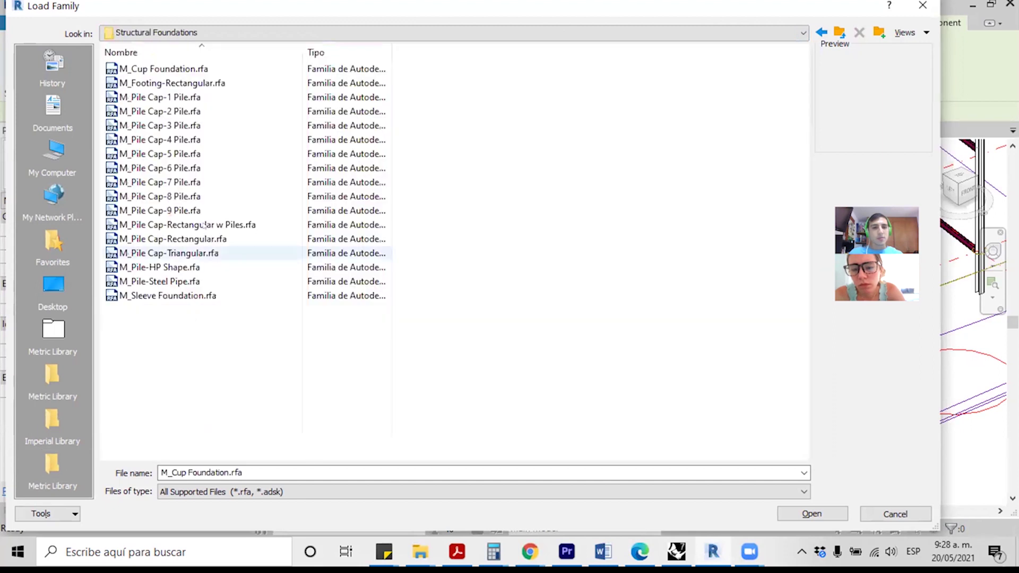
left_click(160, 69)
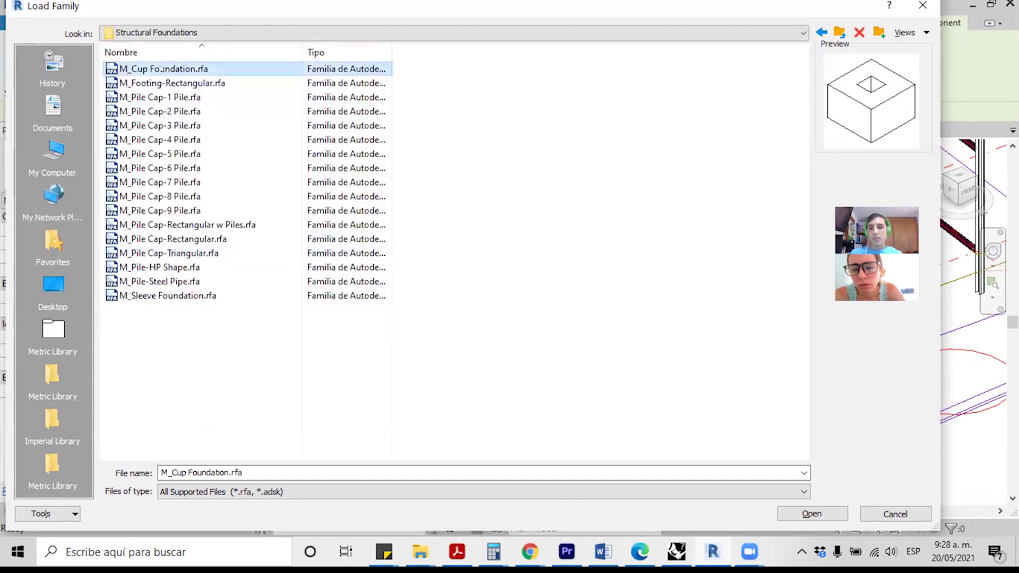
key("Down")
key("Down")
key("Down")
key("Down")
key("Down")
key("Down")
key("Down")
key("Down")
key("Down")
key("Down")
key("Down")
key("Down")
key("Down")
key("Up")
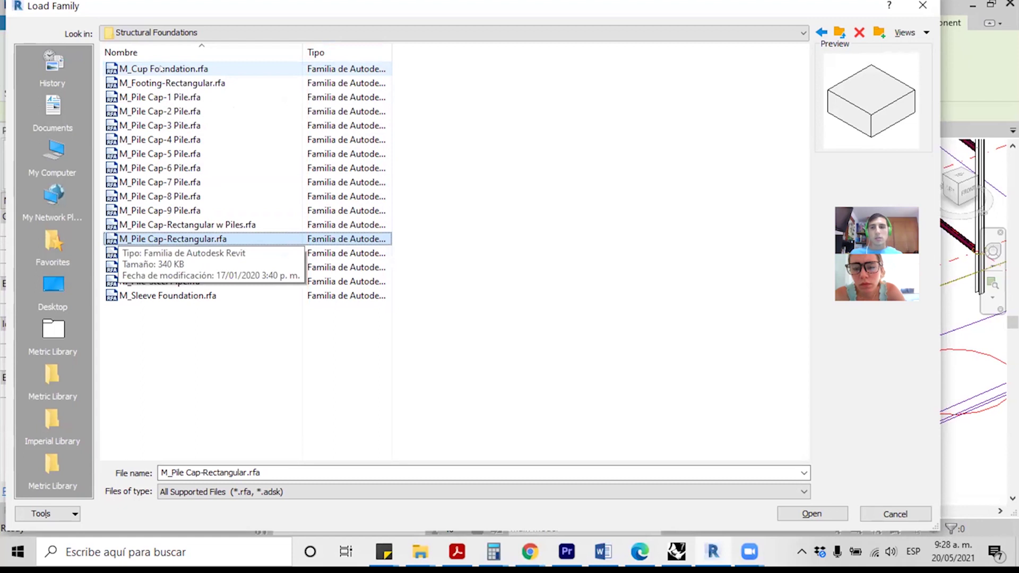
left_click(803, 513)
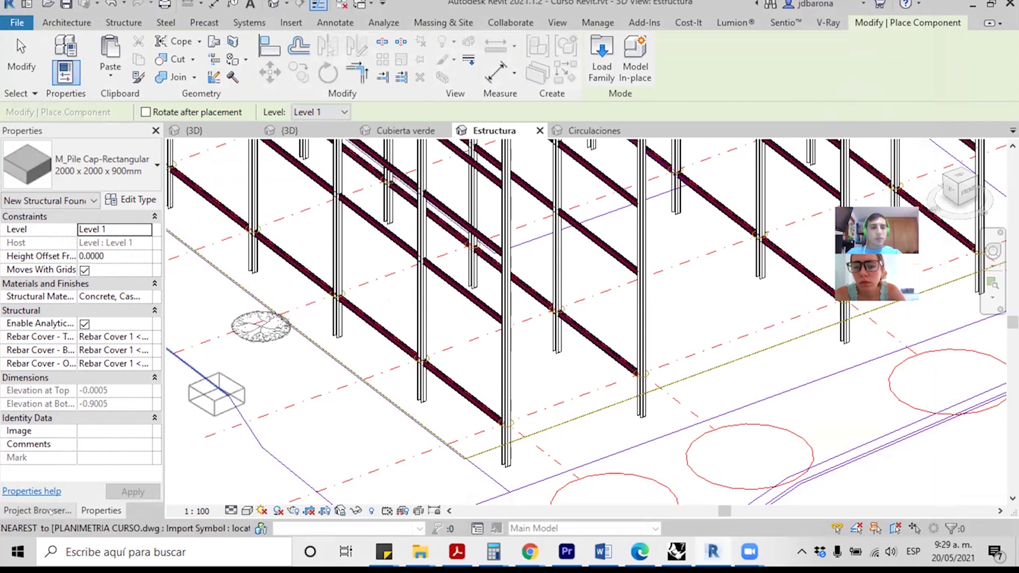
Step: Open the Level 1 floor plan from the Project Browser
left_click(73, 511)
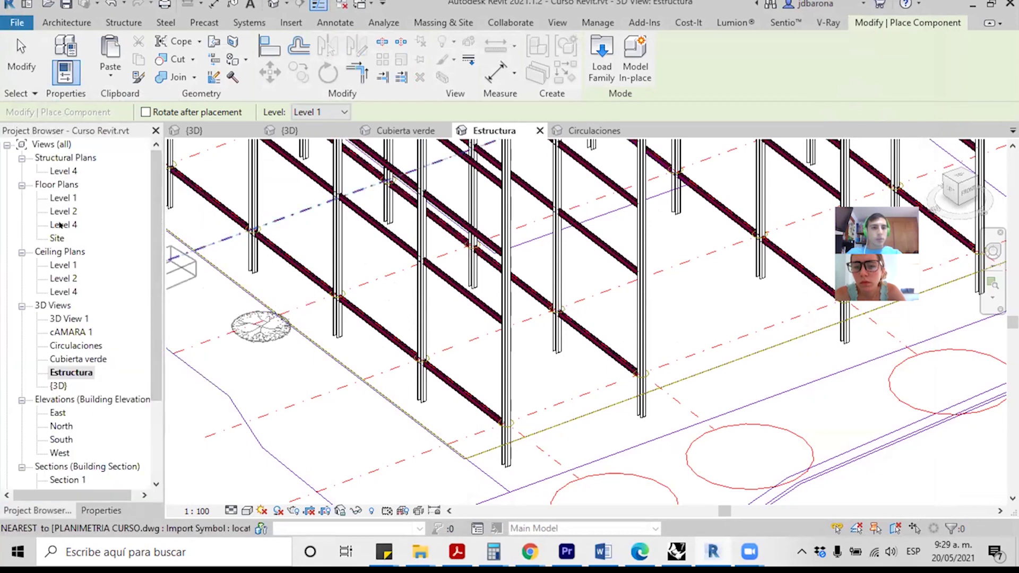
double_click(60, 198)
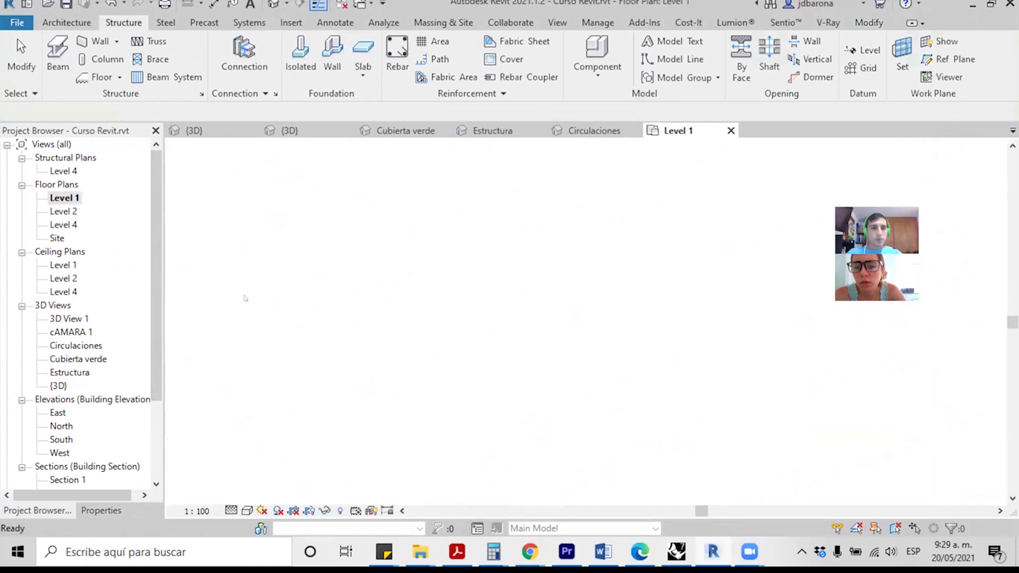
scroll(461, 341, "up", 5)
scroll(461, 340, "up", 3)
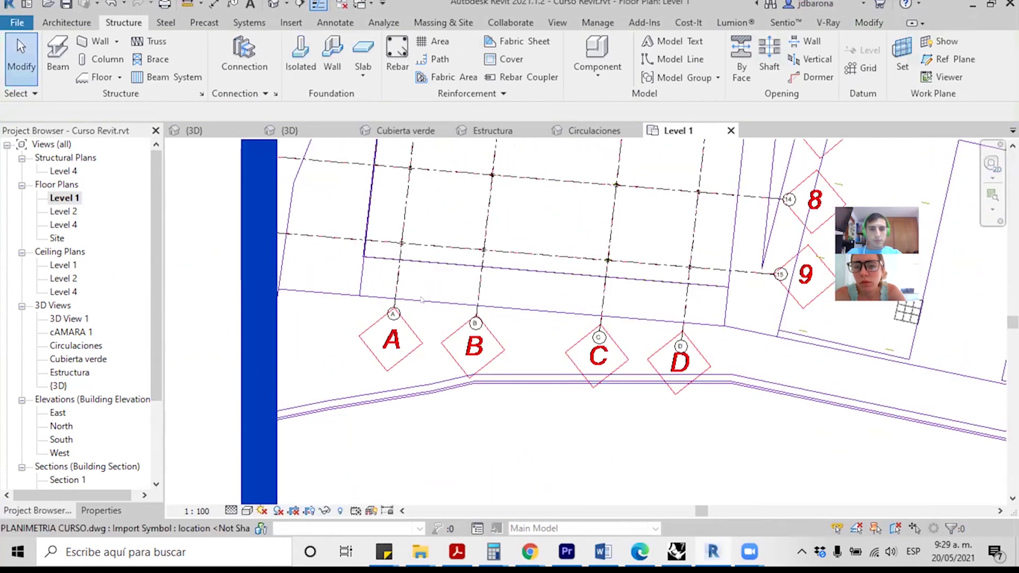
Step: Place an isolated pile cap foundation at a Level 1 grid intersection, then return to {3D}
left_click(301, 58)
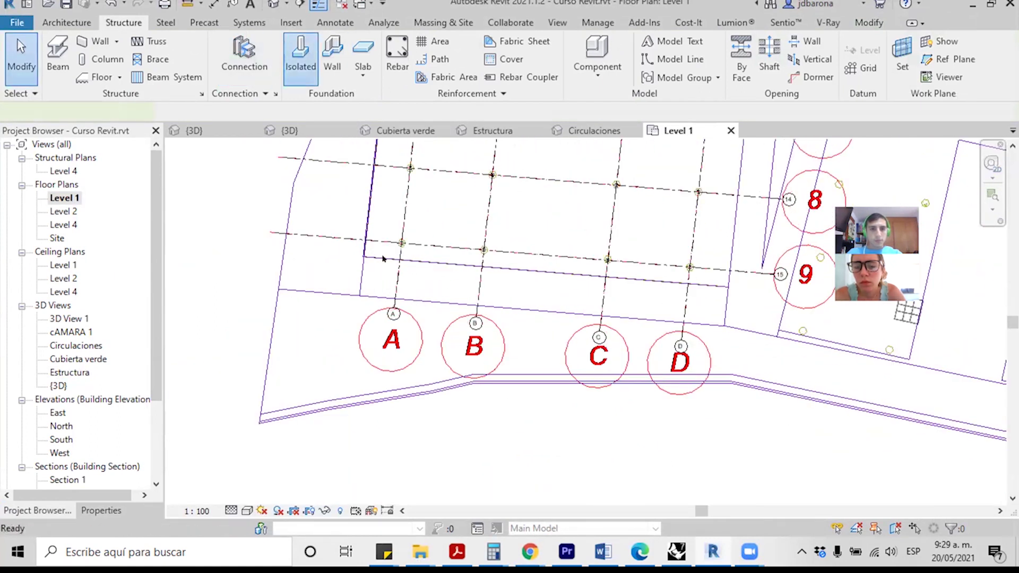
scroll(393, 253, "up", 2)
scroll(393, 254, "up", 2)
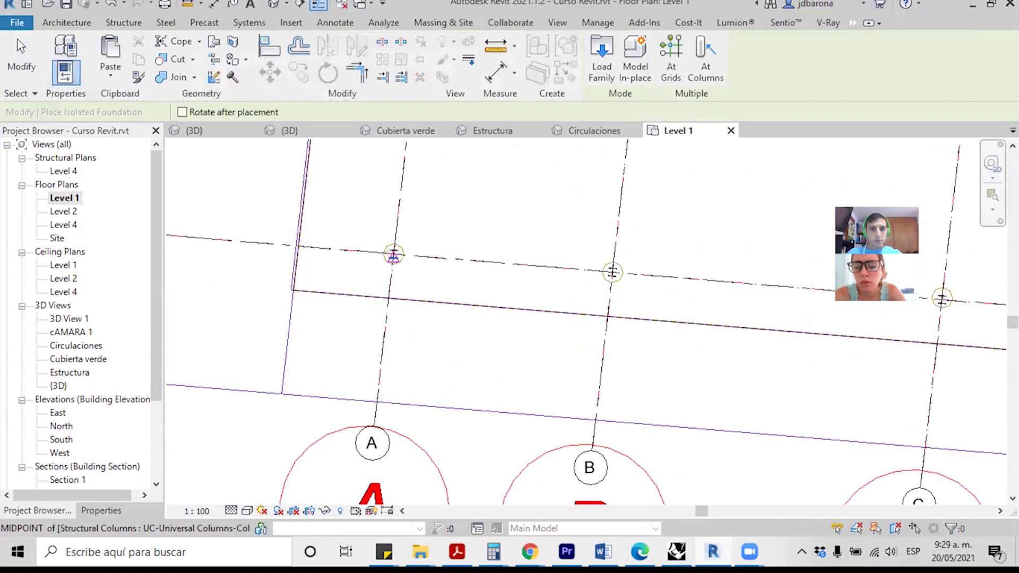
scroll(393, 253, "up", 2)
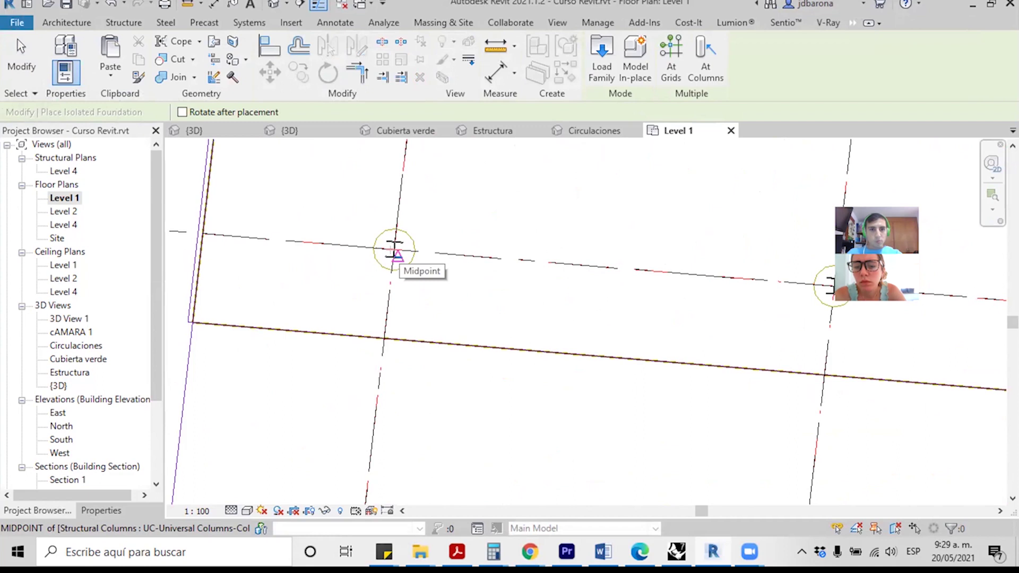
left_click(393, 252)
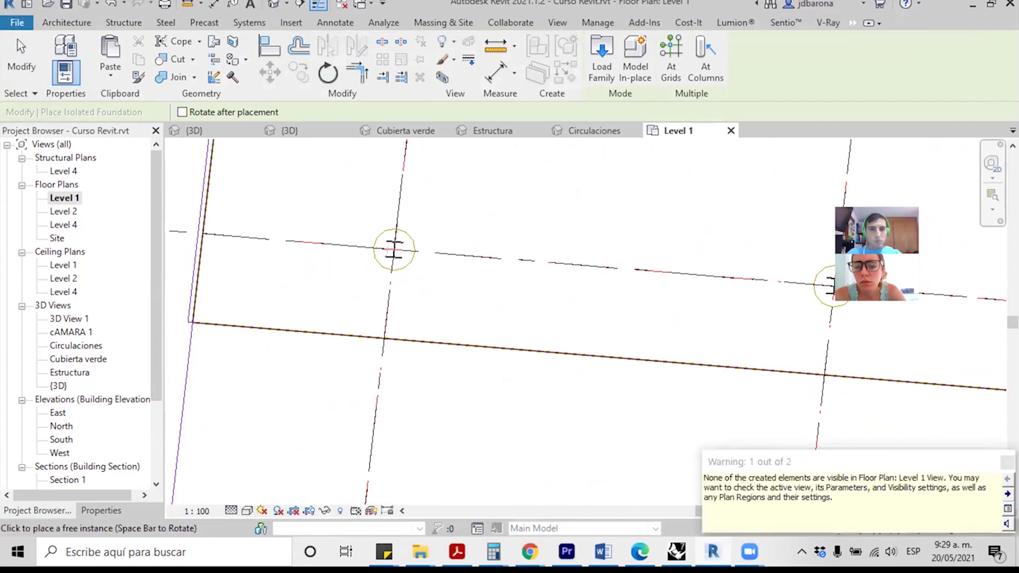
left_click(280, 130)
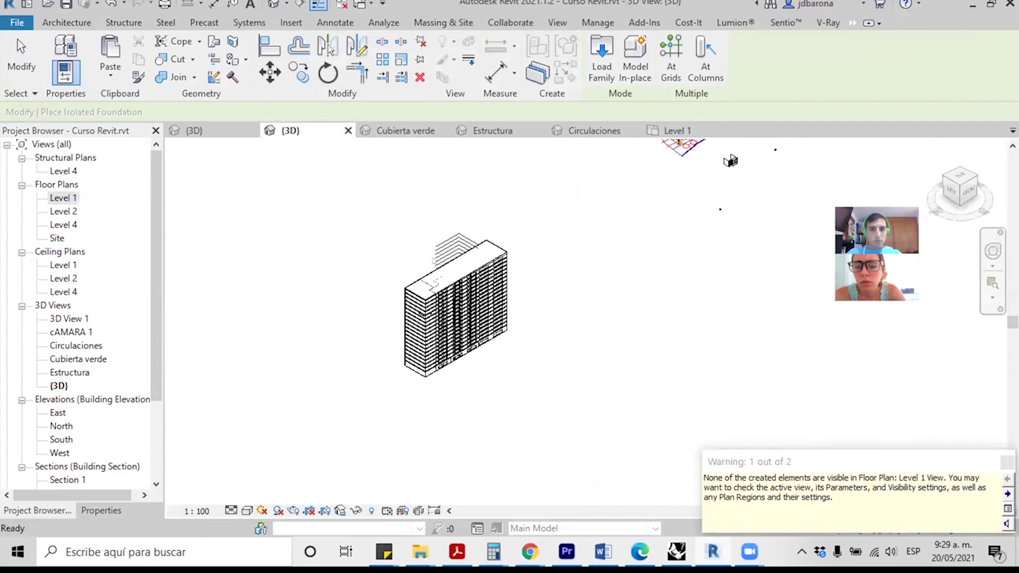
Step: Exit isolated foundation placement and select the pile cap under the column to check it
scroll(609, 176, "down", 2)
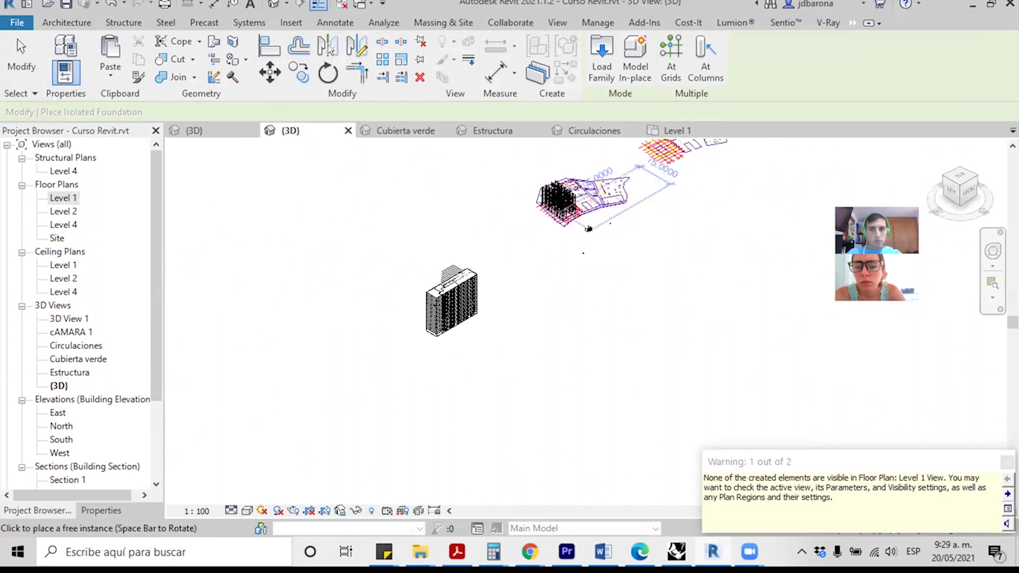
scroll(588, 231, "up", 5)
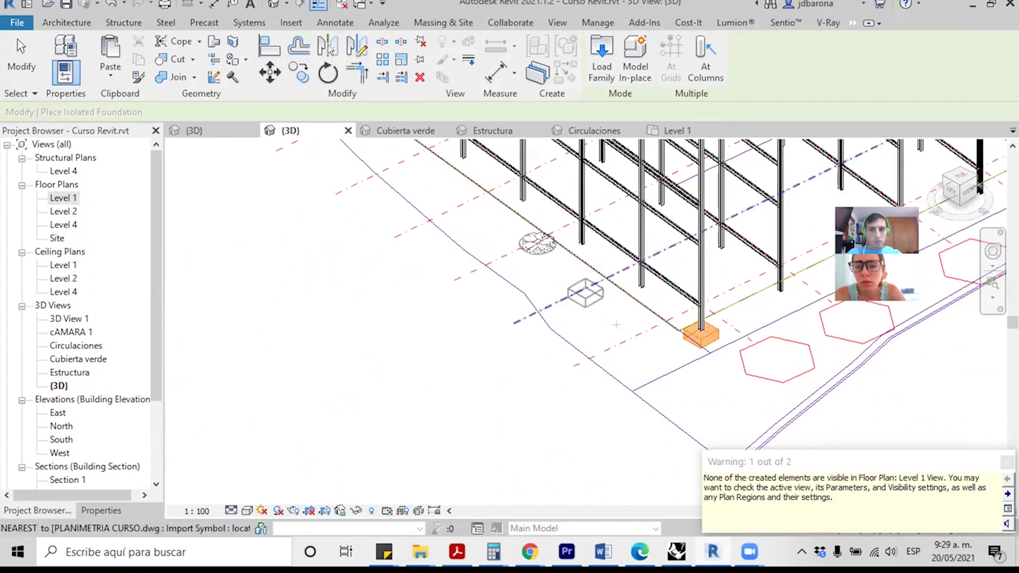
key("Escape")
scroll(730, 344, "up", 2)
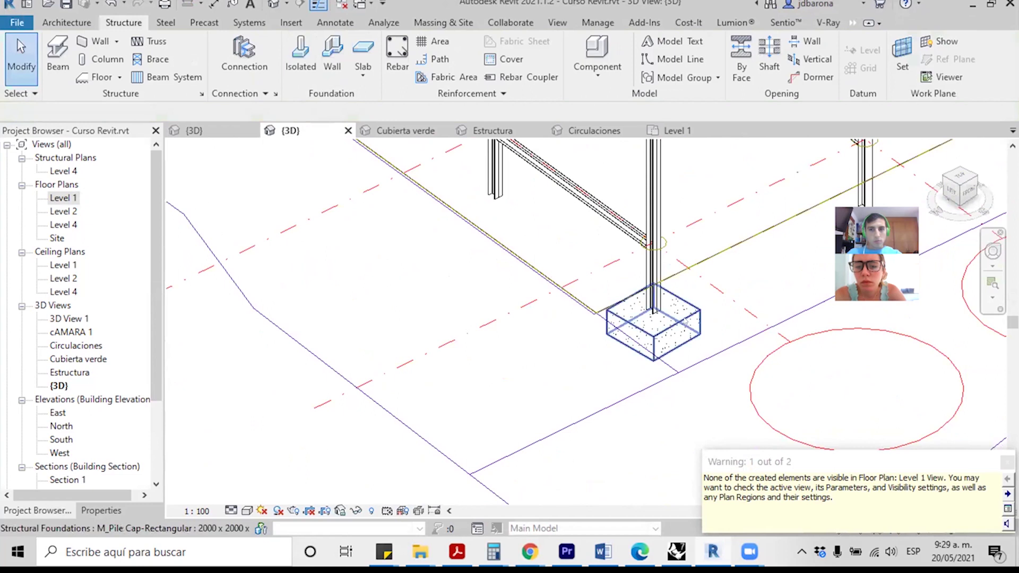
left_click(673, 346)
scroll(403, 330, "down", 3)
scroll(404, 329, "up", 3)
scroll(401, 331, "up", 2)
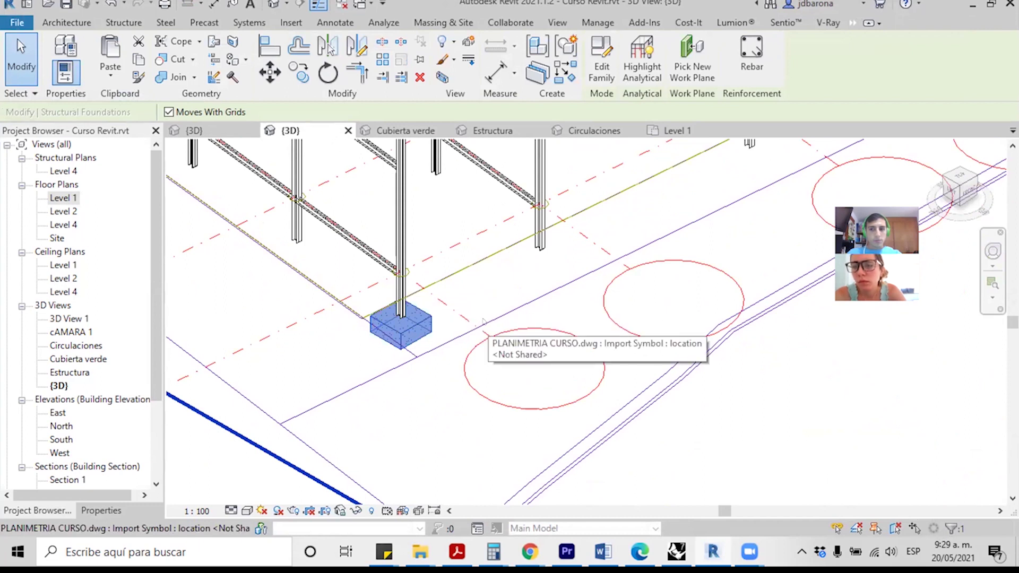
key("Escape")
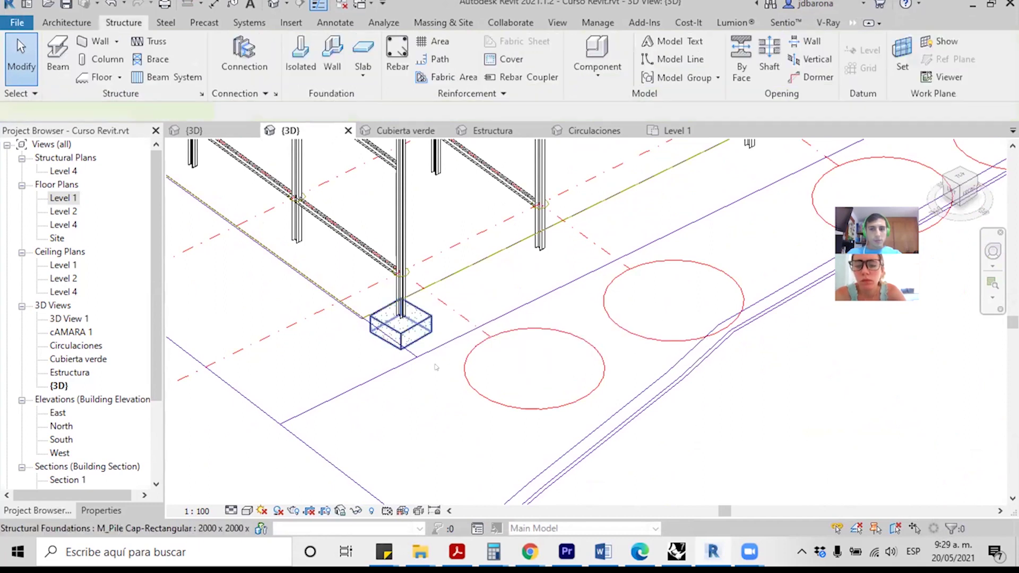
Step: Recheck the pile cap, clear the selection, and open the Circulaciones 3D view
left_click(435, 366)
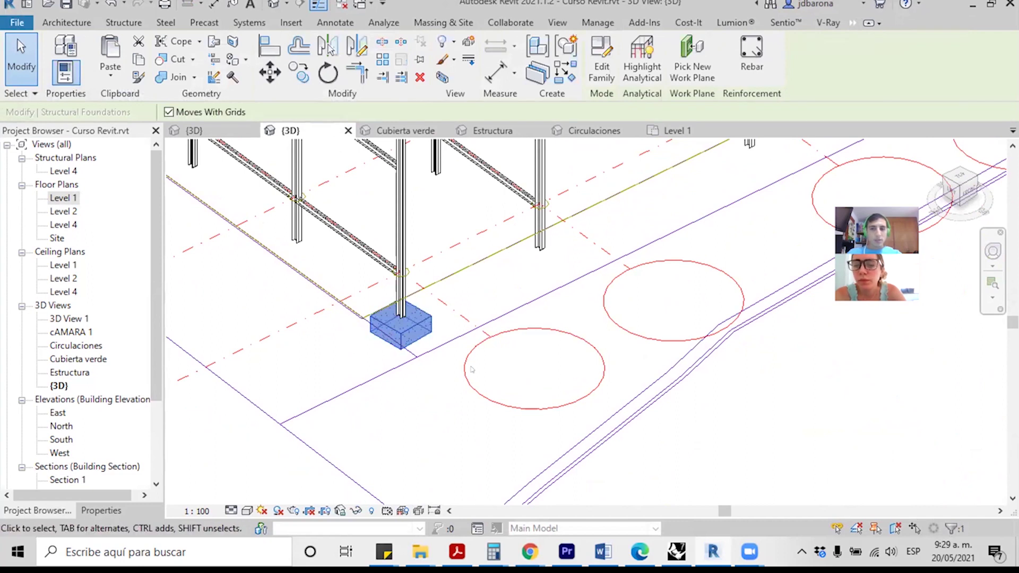
scroll(471, 369, "down", 3)
scroll(471, 369, "down", 2)
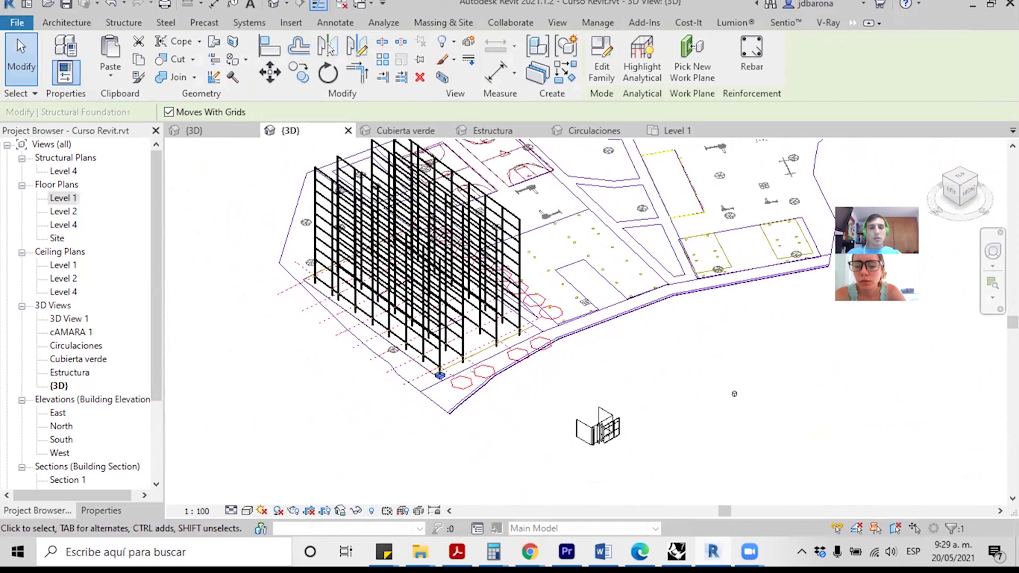
key("Escape")
scroll(377, 177, "up", 2)
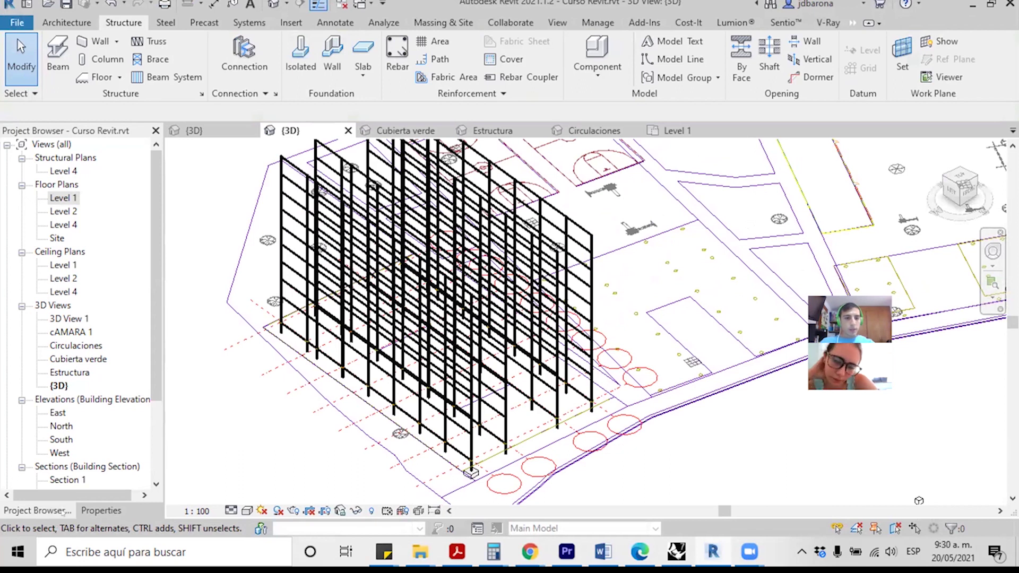
scroll(76, 332, "down", 2)
scroll(77, 332, "up", 1)
scroll(77, 331, "up", 2)
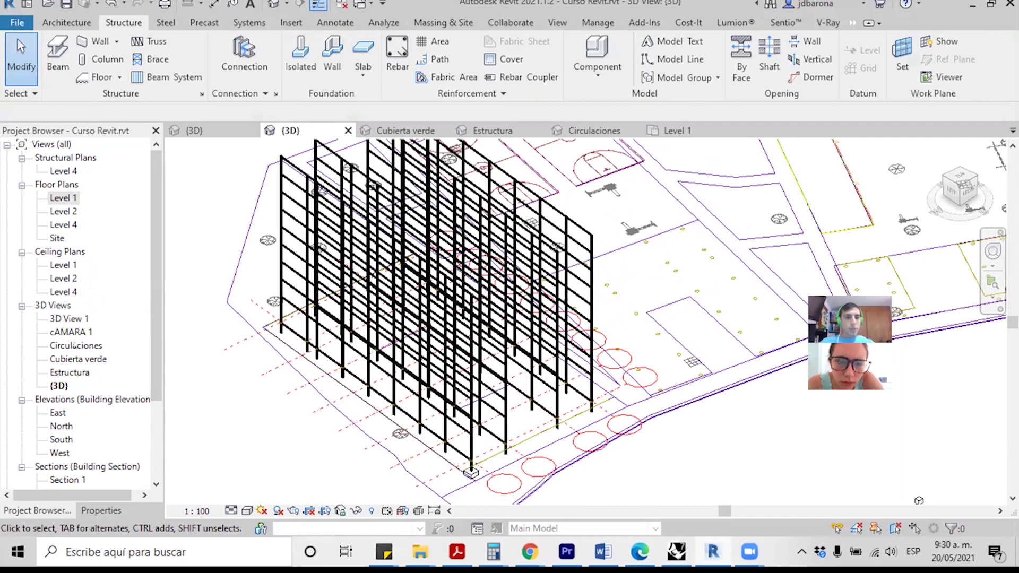
left_click(75, 345)
double_click(76, 344)
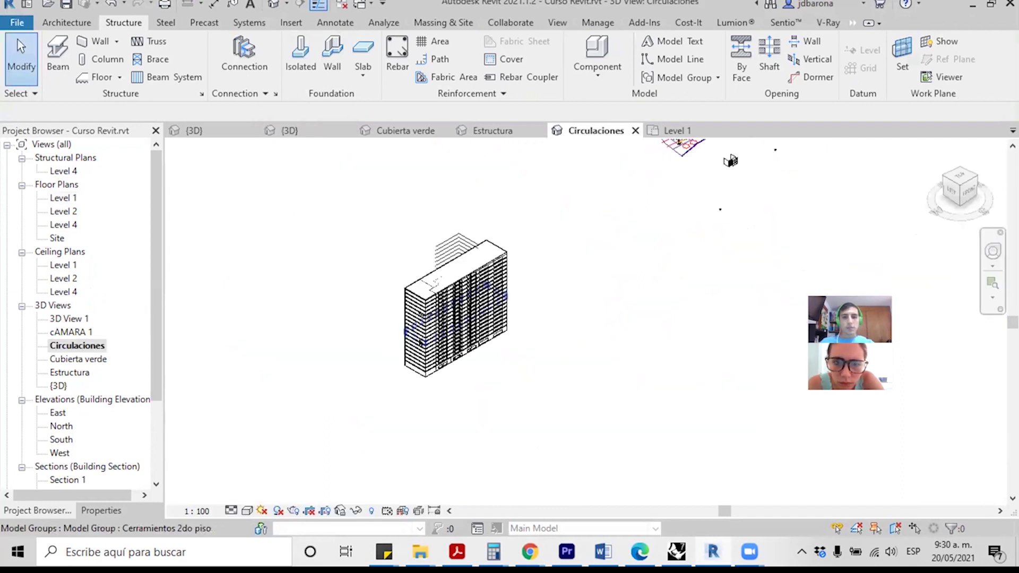
Step: Zoom into the Circulaciones 3D view, then open the Level 1 floor plan
scroll(420, 331, "up", 2)
scroll(419, 332, "up", 3)
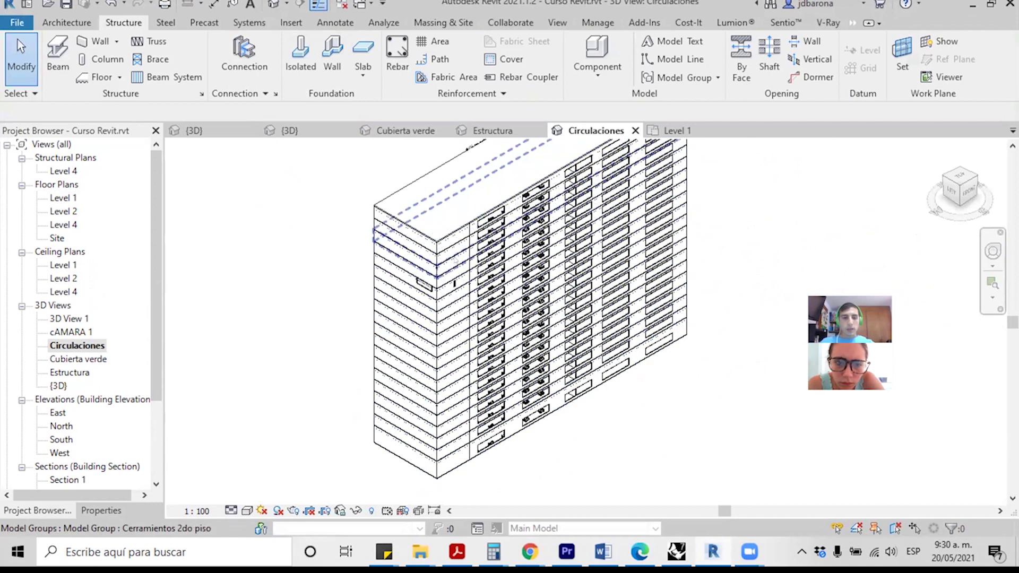
double_click(53, 200)
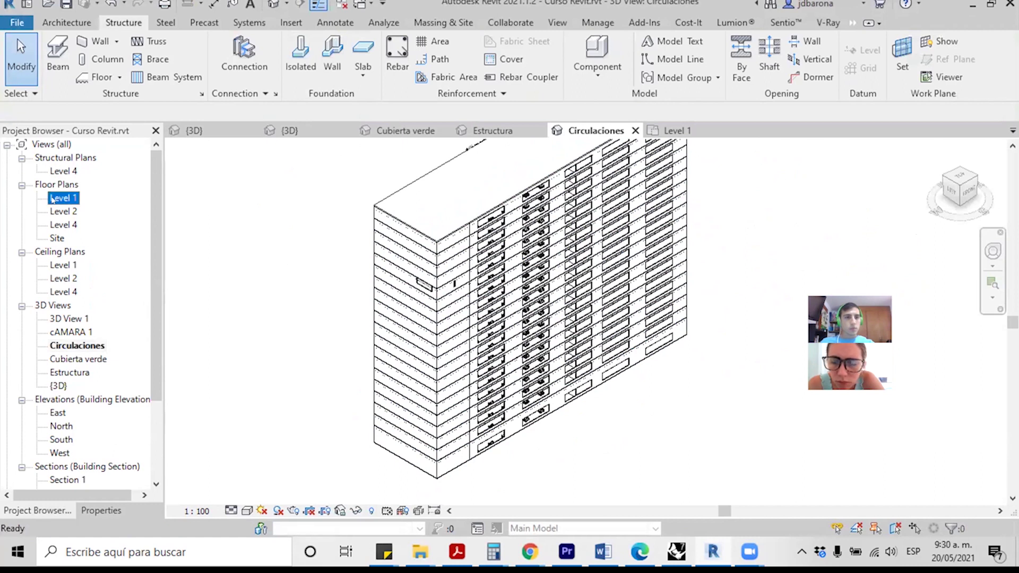
scroll(372, 318, "down", 3)
scroll(473, 310, "down", 3)
scroll(518, 275, "down", 2)
scroll(237, 298, "up", 4)
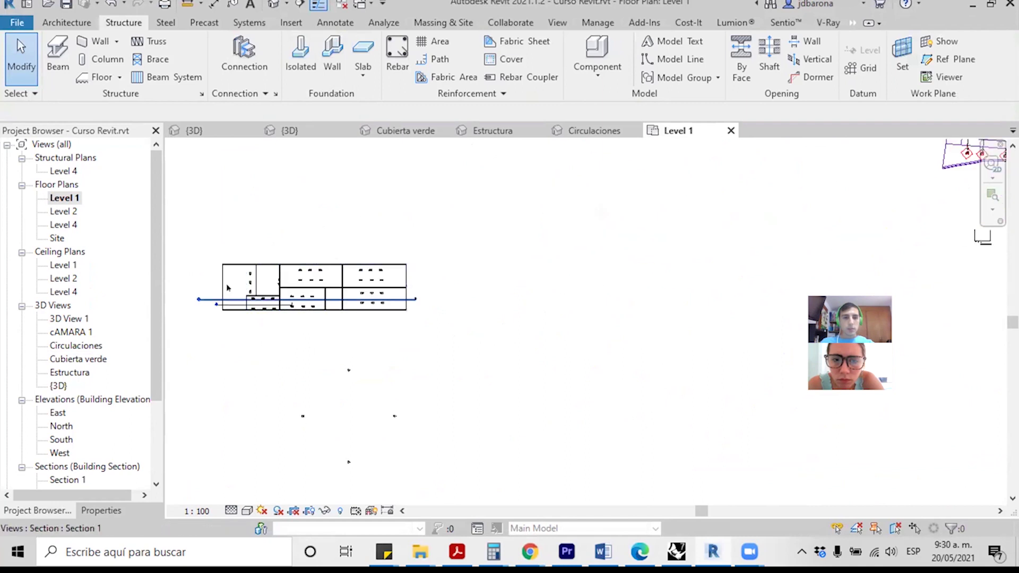
scroll(236, 298, "up", 4)
scroll(232, 320, "up", 2)
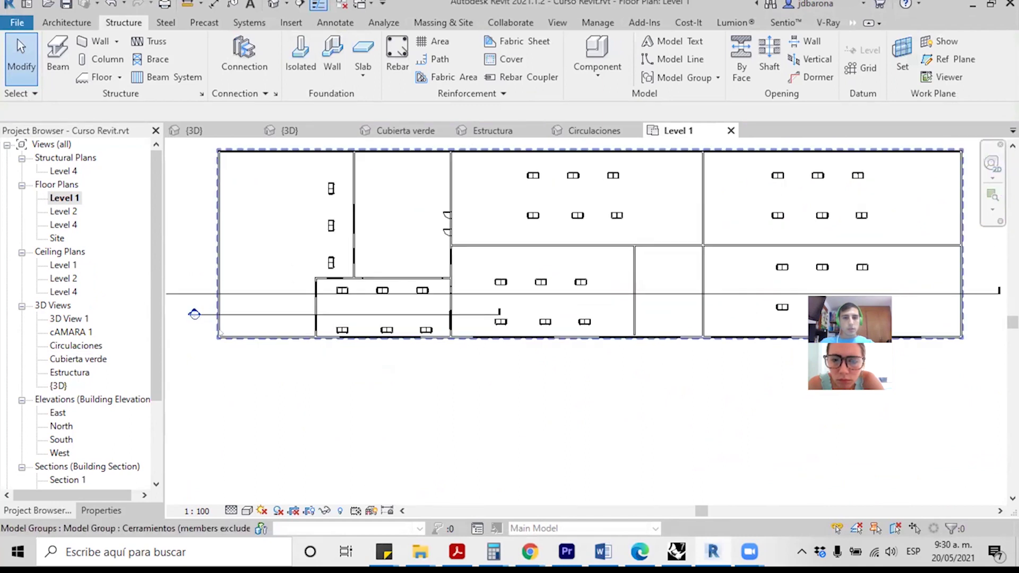
scroll(231, 320, "down", 1)
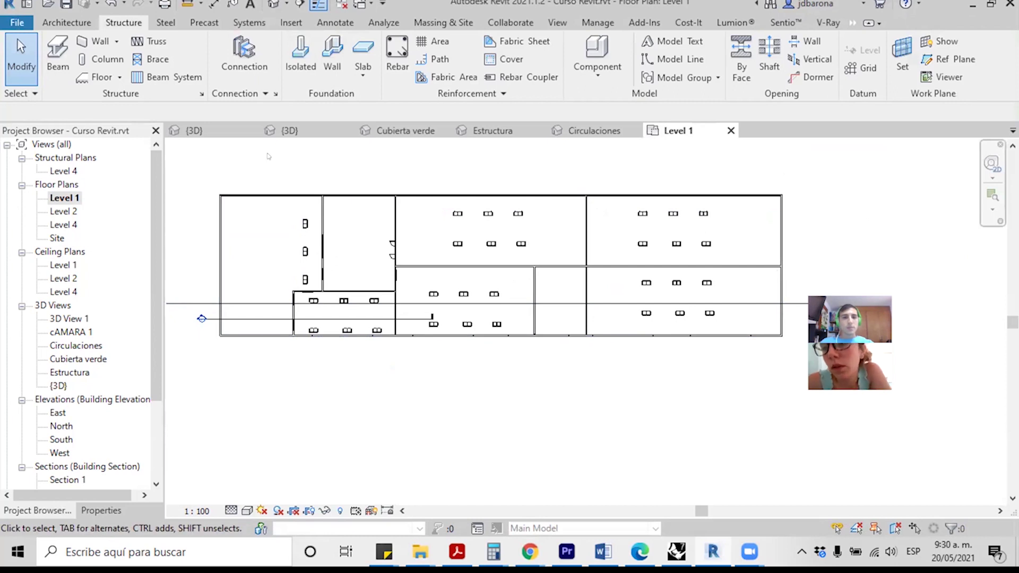
scroll(269, 158, "up", 1)
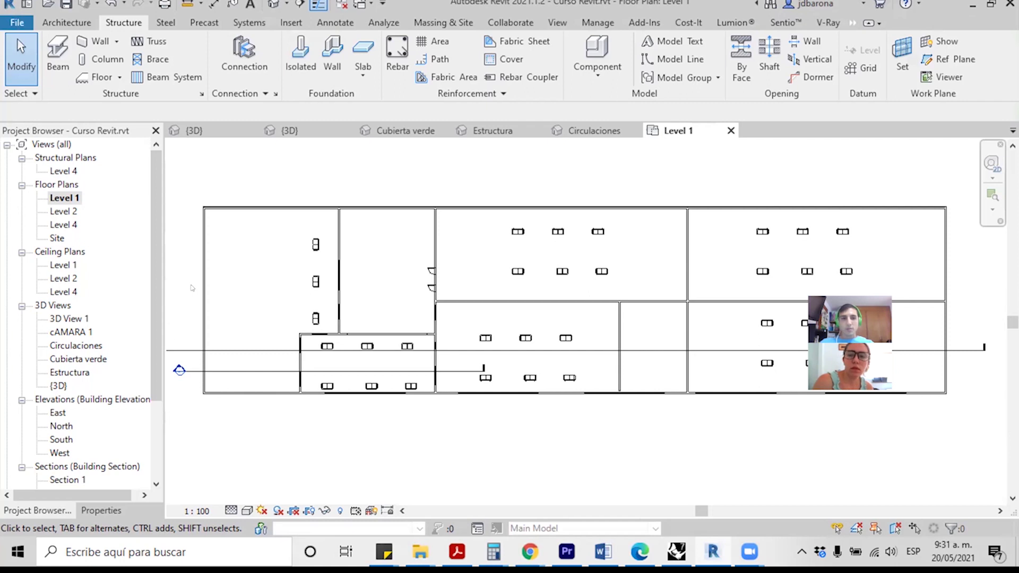
scroll(244, 213, "up", 2)
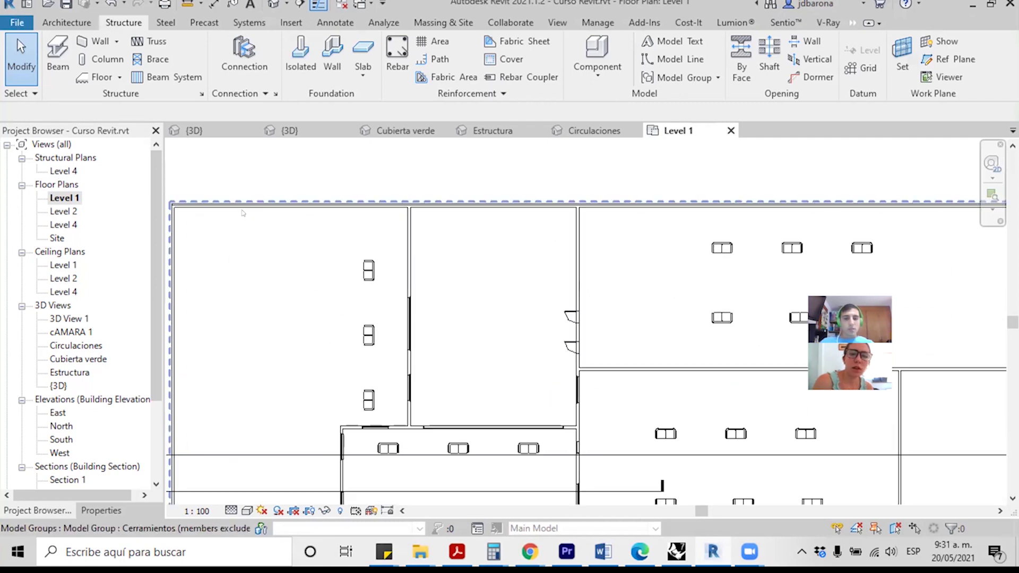
scroll(243, 213, "down", 1)
scroll(243, 213, "down", 1)
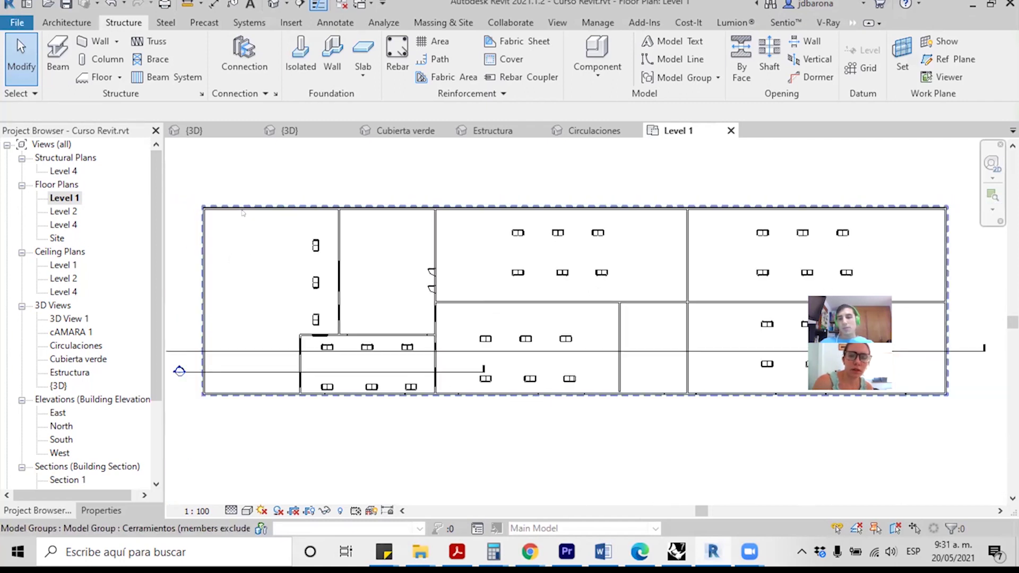
scroll(243, 213, "down", 1)
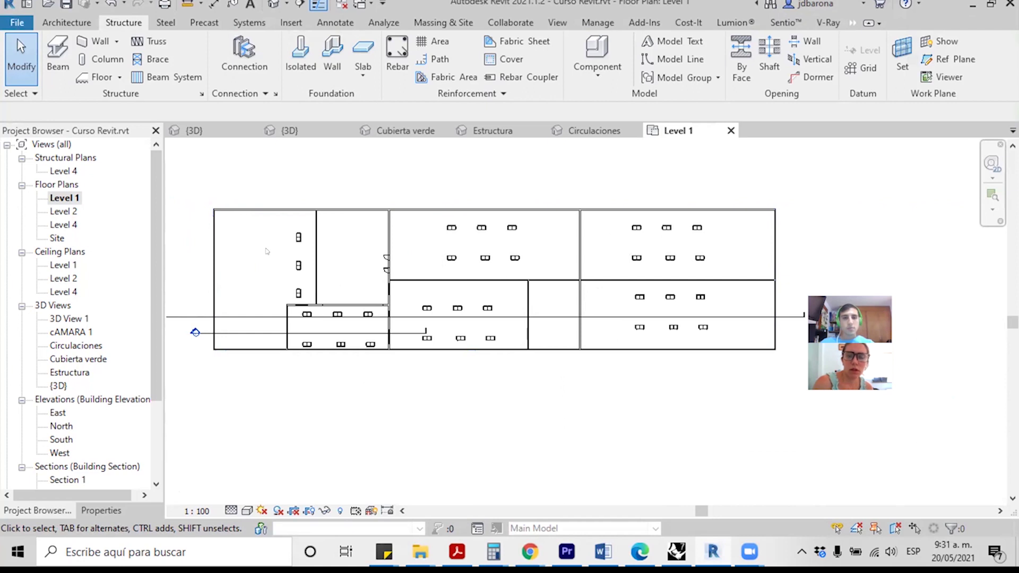
scroll(205, 216, "up", 2)
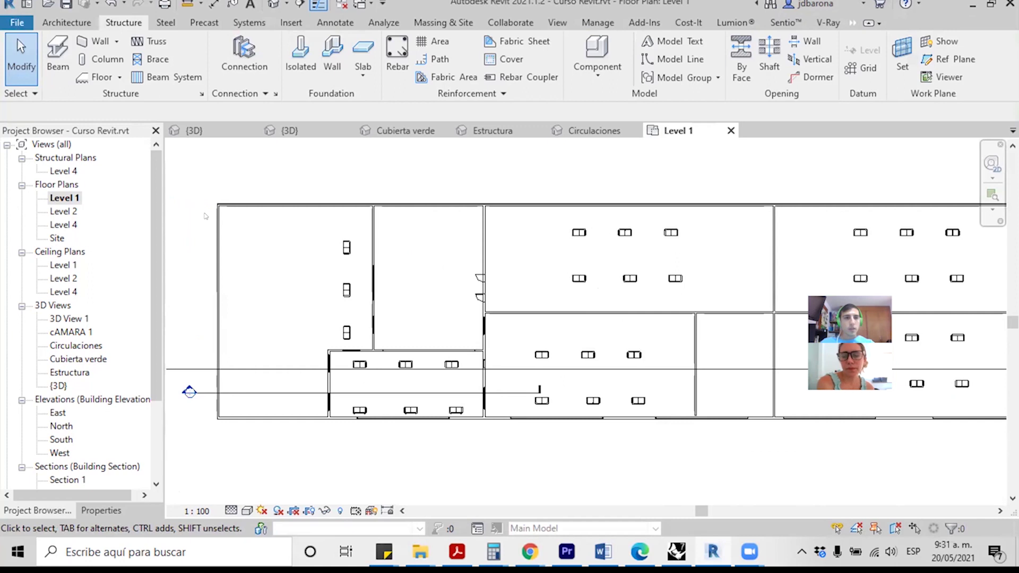
scroll(205, 215, "up", 1)
scroll(205, 216, "up", 1)
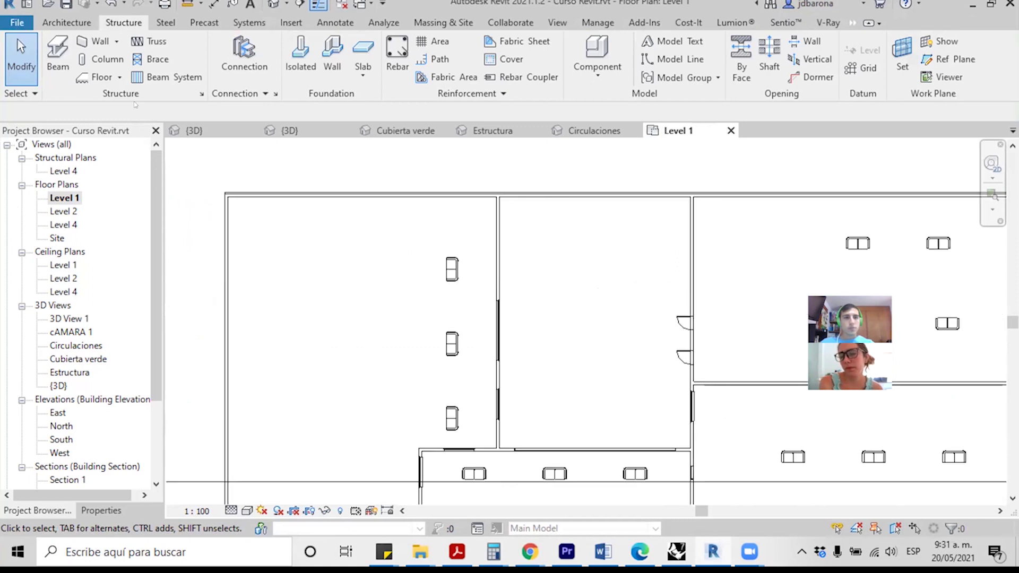
Step: Start a Level 1 floor with a new Circulación floor type duplicated from Ceramica
left_click(63, 23)
mouse_move(405, 130)
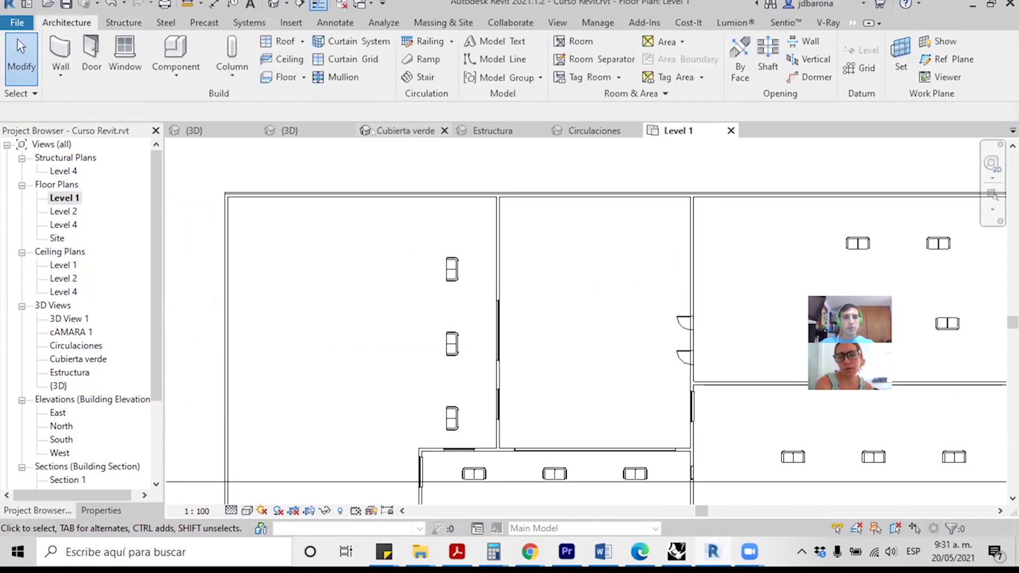
left_click(281, 77)
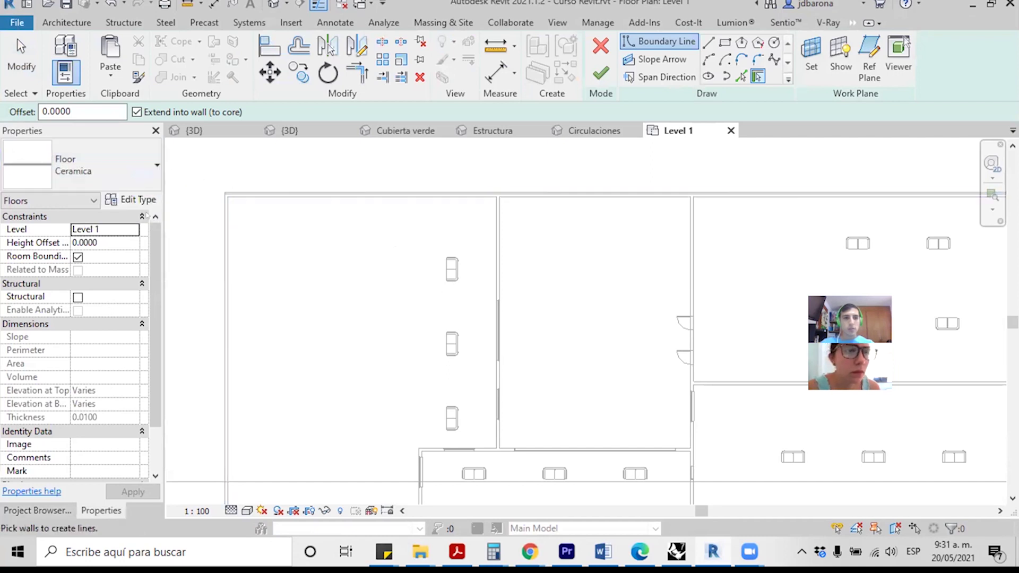
left_click(132, 201)
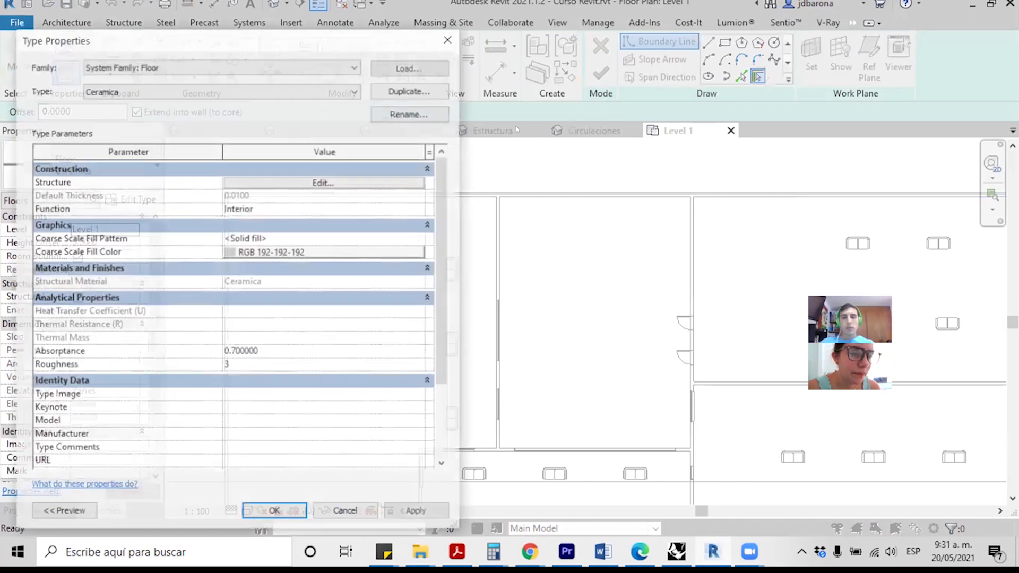
left_click(408, 90)
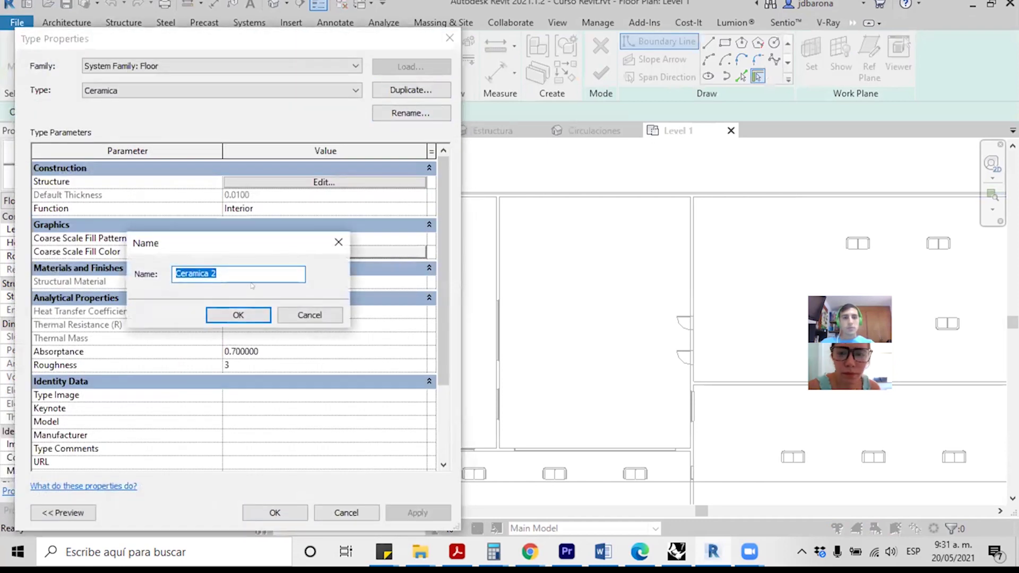
type("Circ")
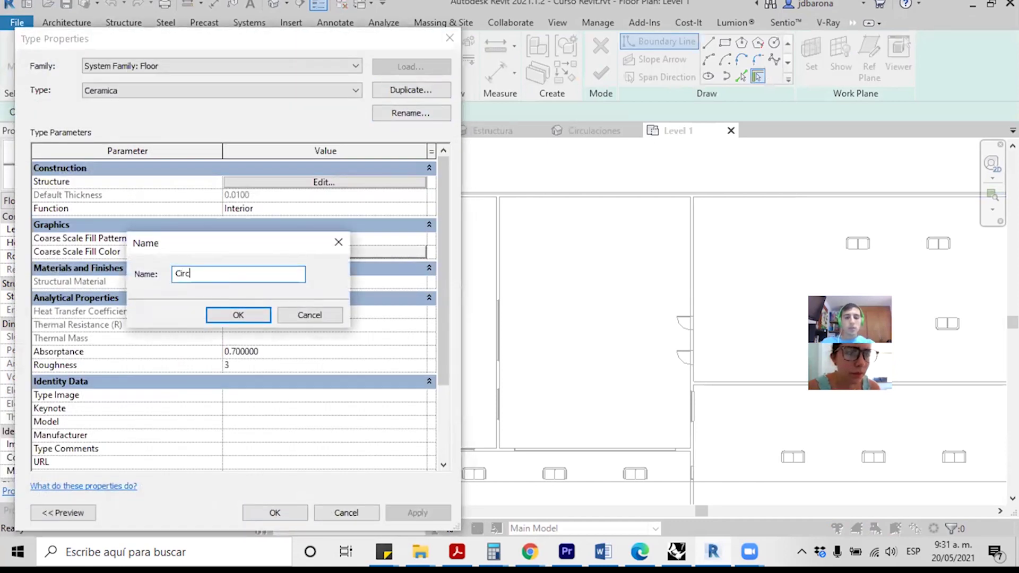
type("ulación")
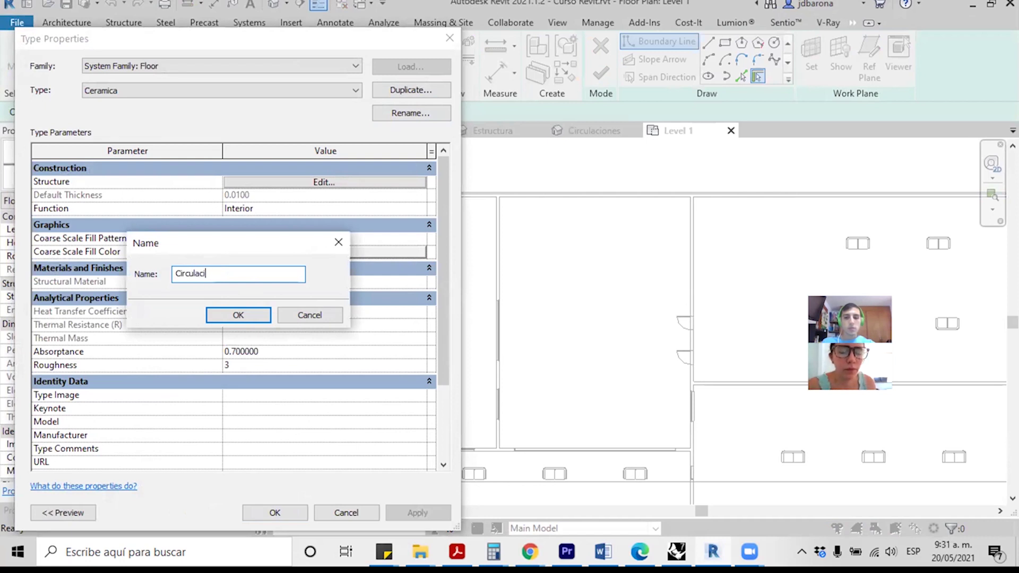
key("Return")
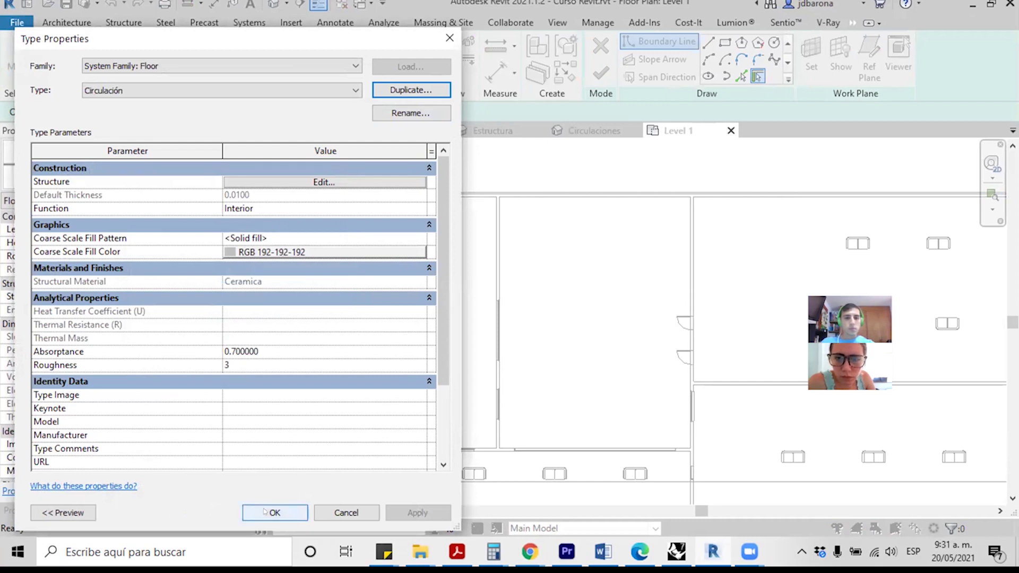
left_click(265, 512)
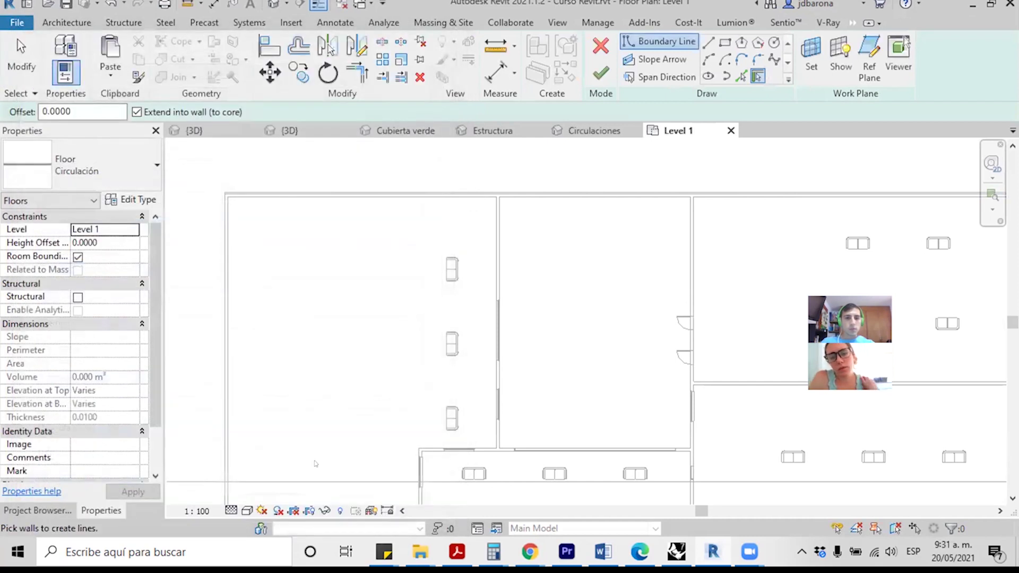
Step: Set the Circulación floor's height offset to 0.02
left_click(111, 238)
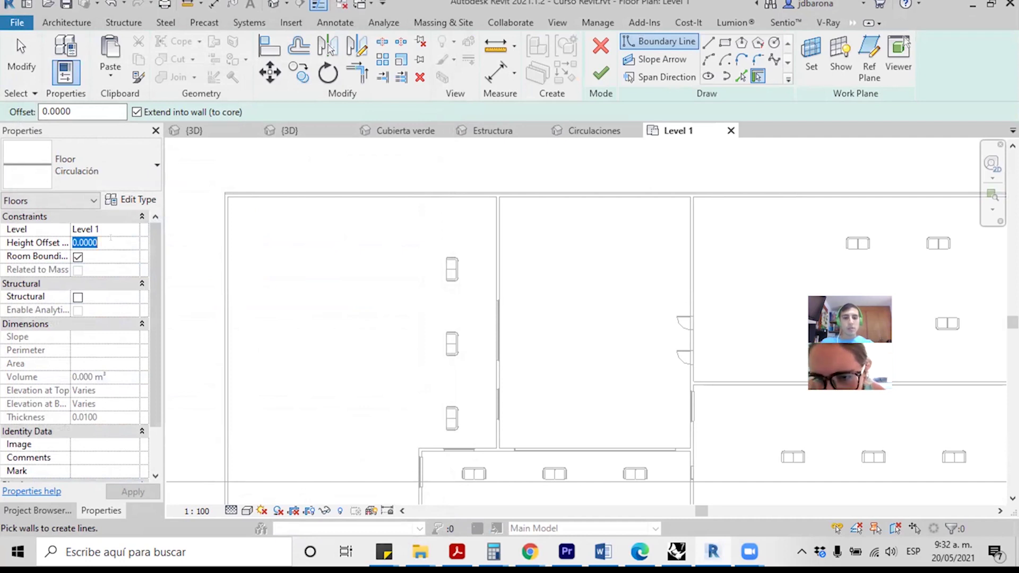
type("0.02")
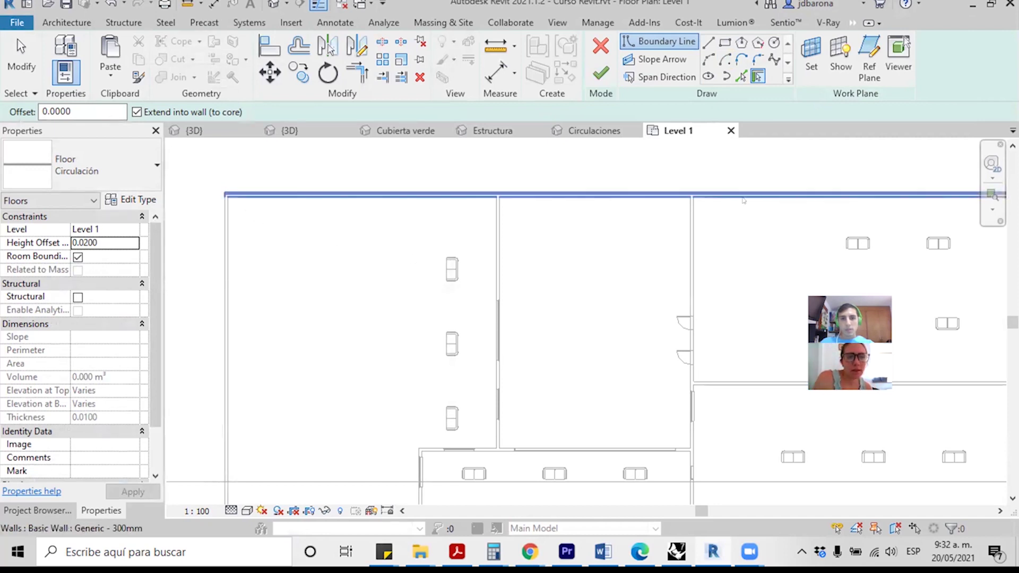
left_click(724, 42)
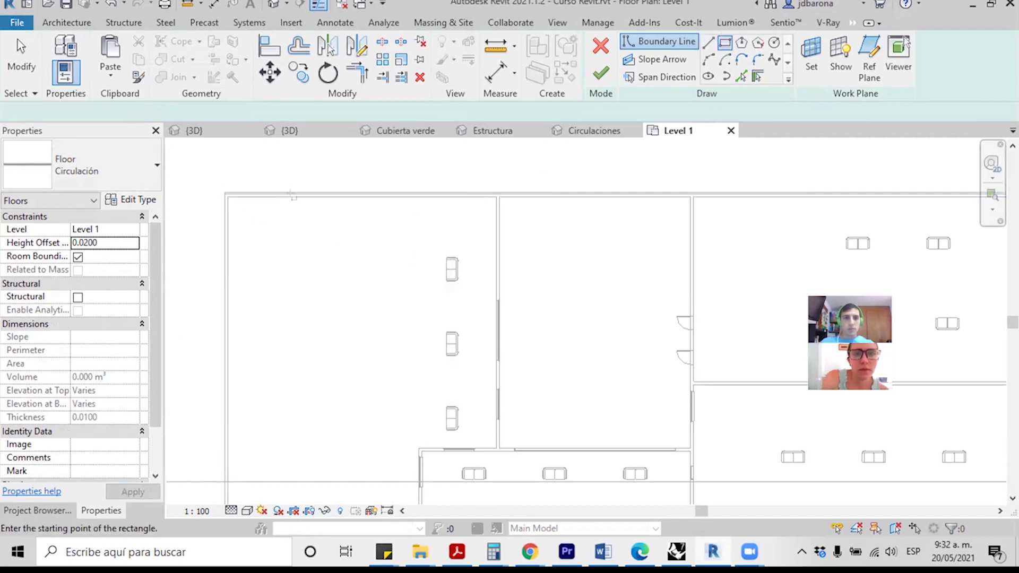
scroll(232, 192, "up", 3)
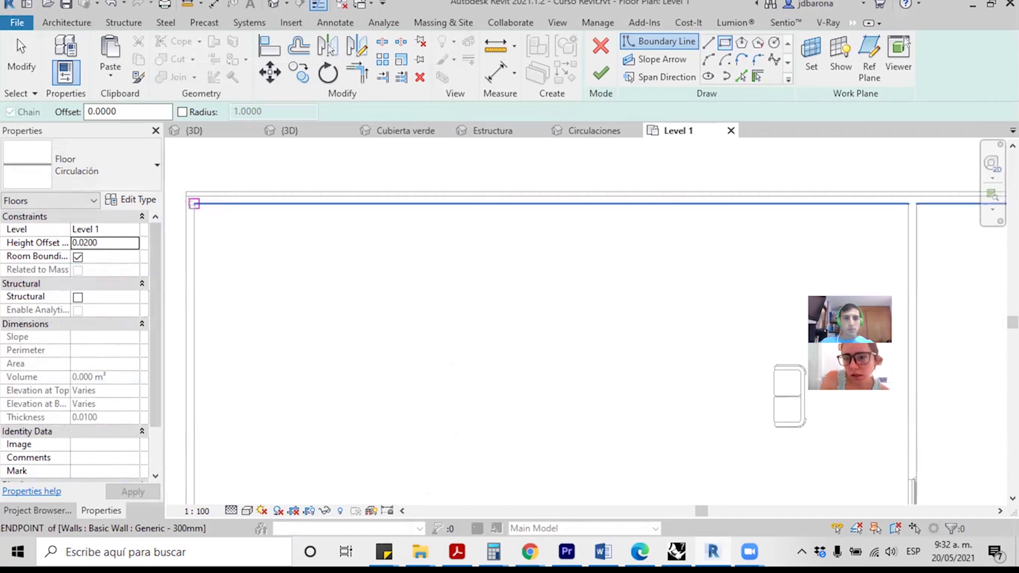
Step: Draw a rectangular boundary from the top-left wall corner to the building's far-right end
left_click(195, 203)
scroll(211, 223, "down", 2)
scroll(212, 229, "down", 2)
scroll(211, 247, "down", 1)
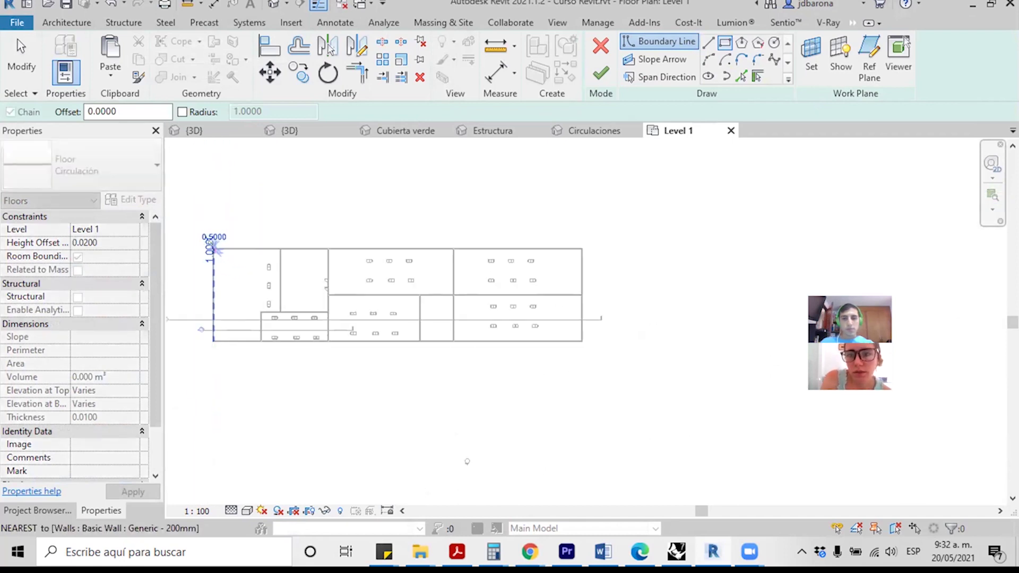
scroll(553, 230, "up", 3)
scroll(603, 254, "up", 3)
left_click(628, 267)
scroll(690, 223, "down", 3)
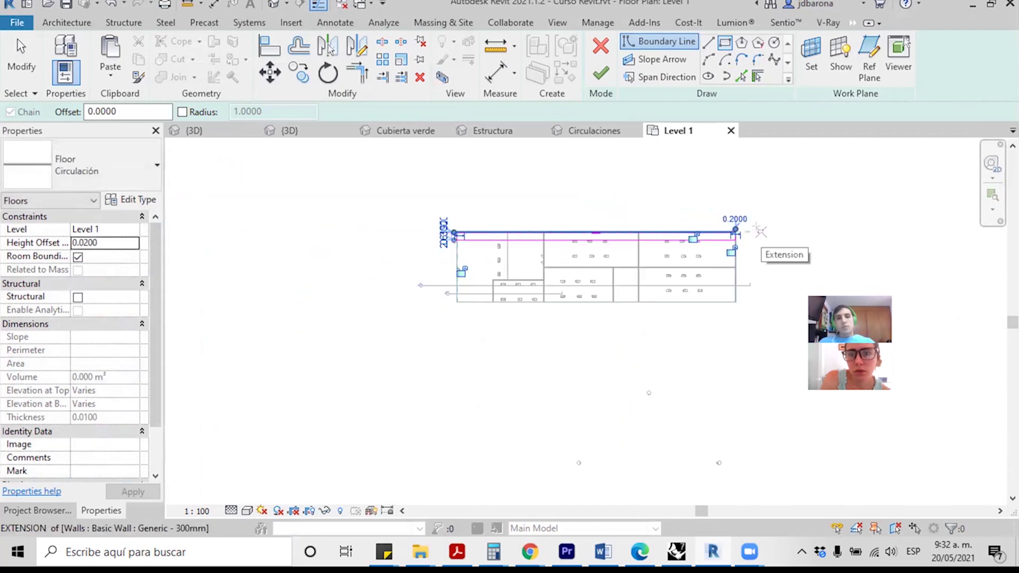
scroll(621, 238, "up", 3)
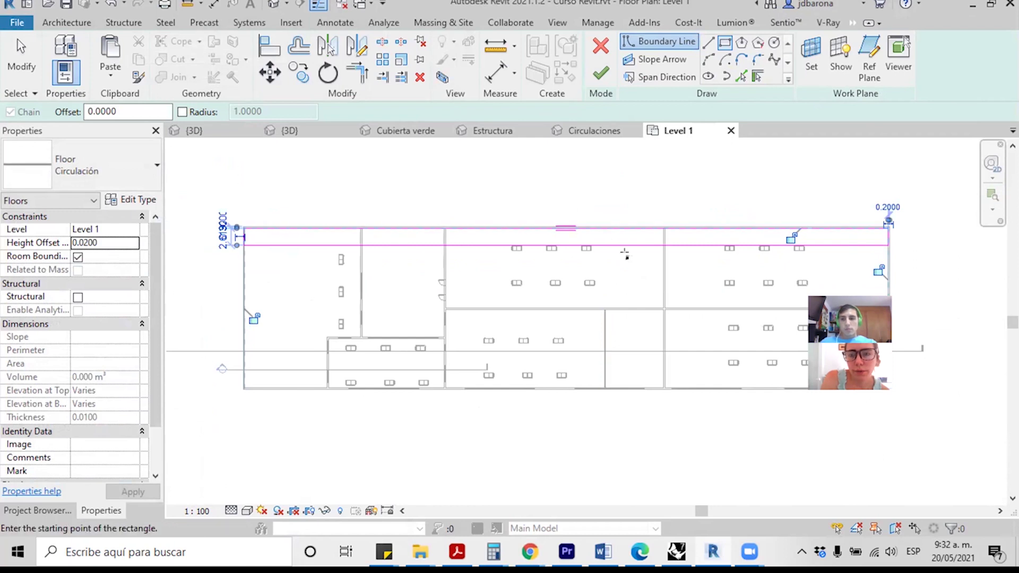
scroll(281, 244, "up", 2)
key("Escape")
key("Escape")
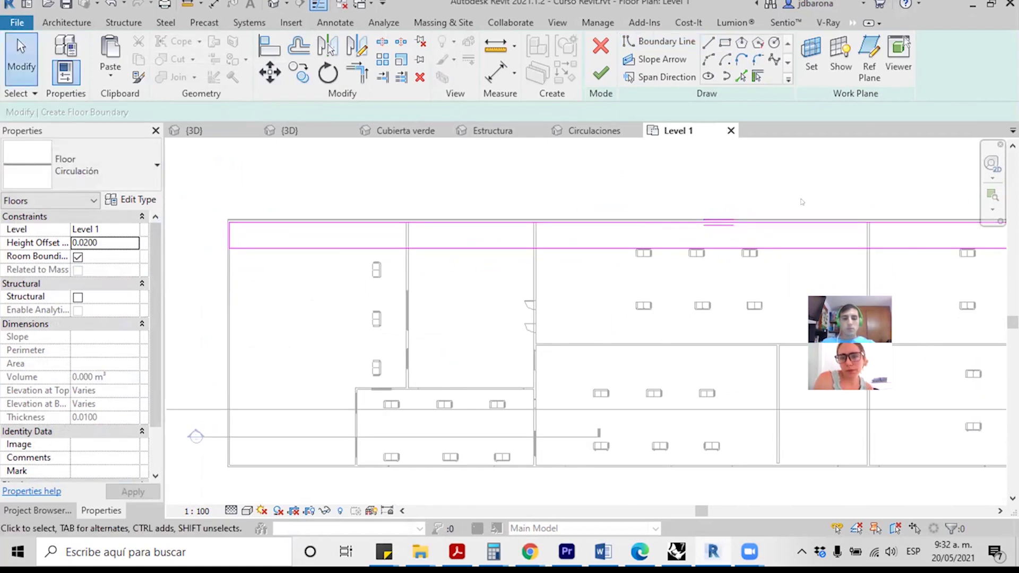
key("d")
key("i")
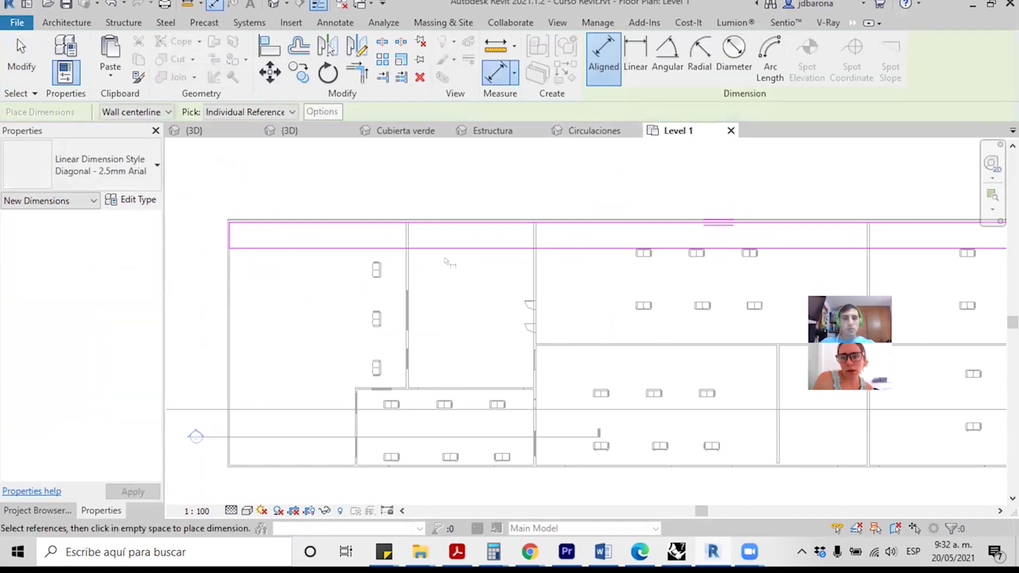
Step: Dimension the top corridor strip's width from its boundary line to the top wall
left_click(445, 248)
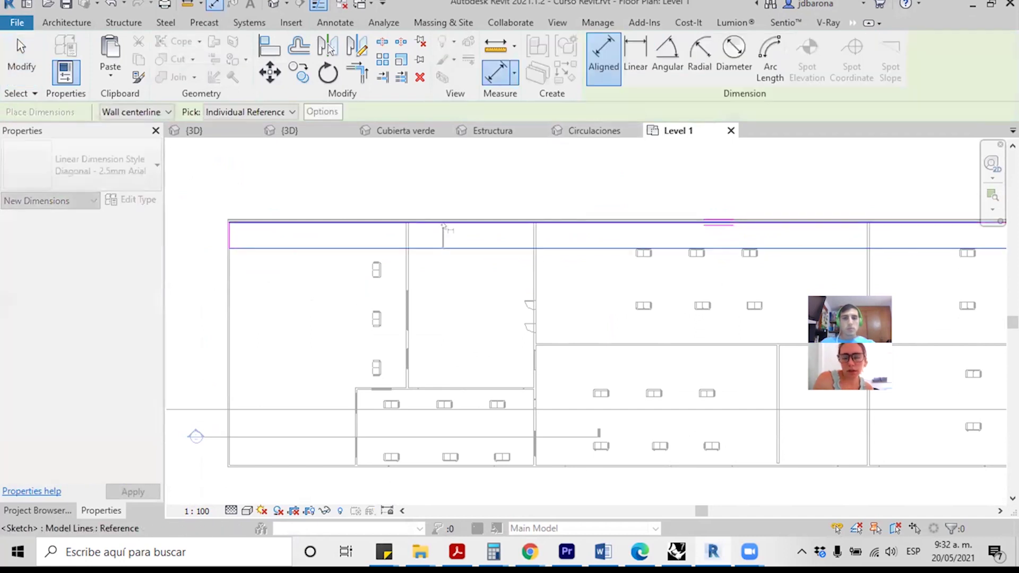
left_click(445, 182)
scroll(207, 229, "down", 1)
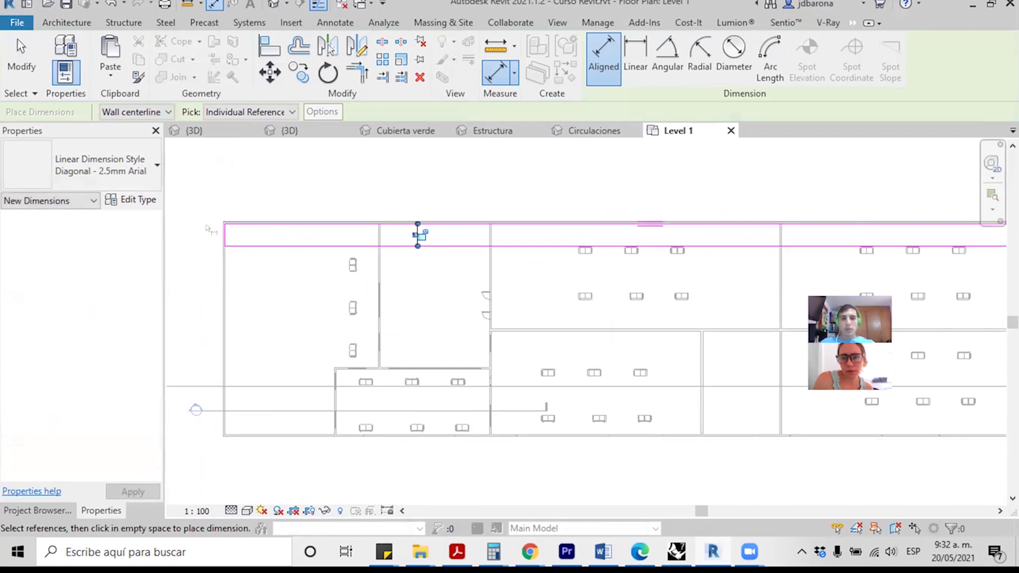
scroll(218, 236, "down", 2)
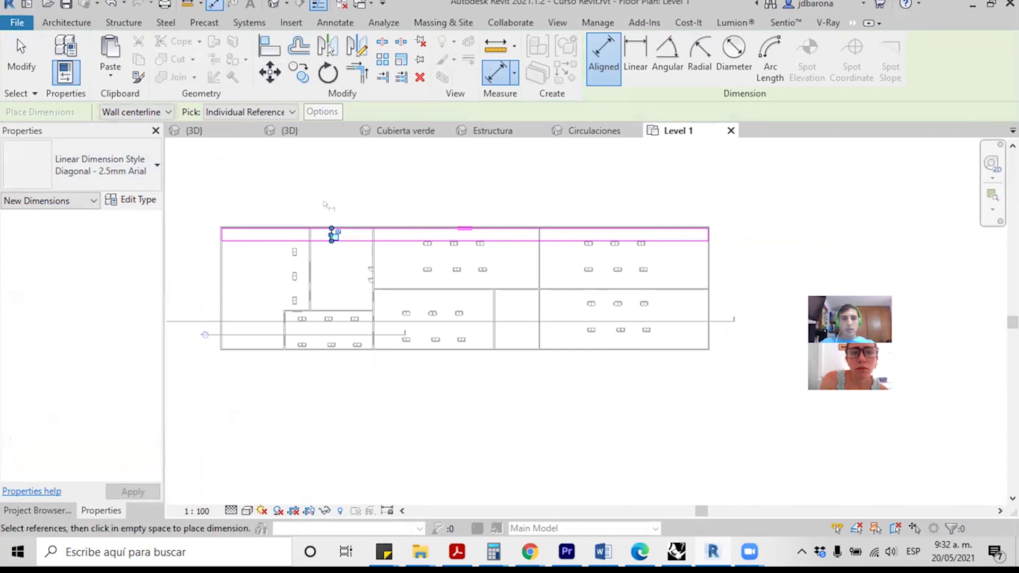
scroll(332, 234, "up", 1)
key("Escape")
key("Escape")
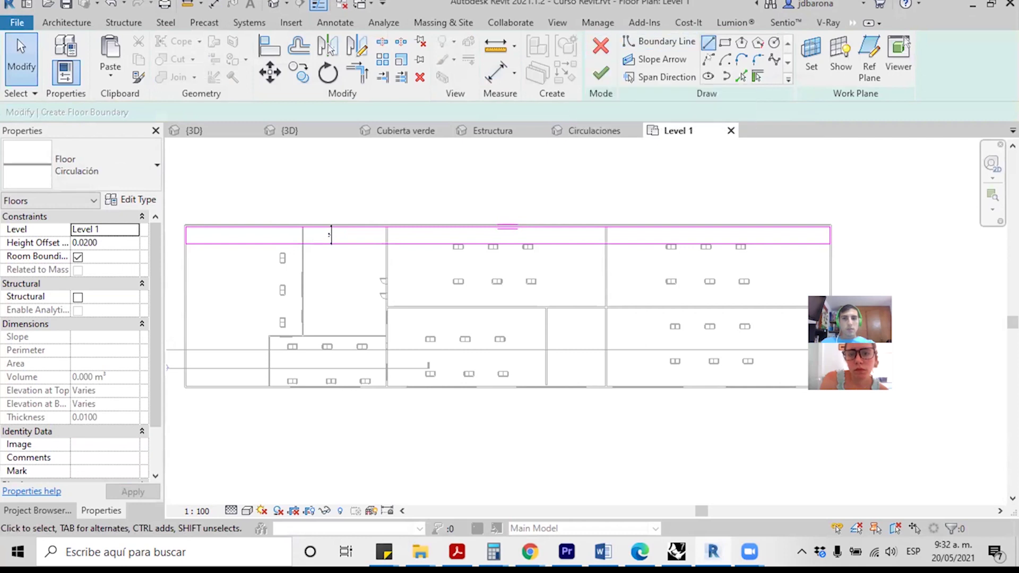
Step: Draw boundary lines for a 3.0000-wide vertical corridor strip down to the bottom wall
key("Return")
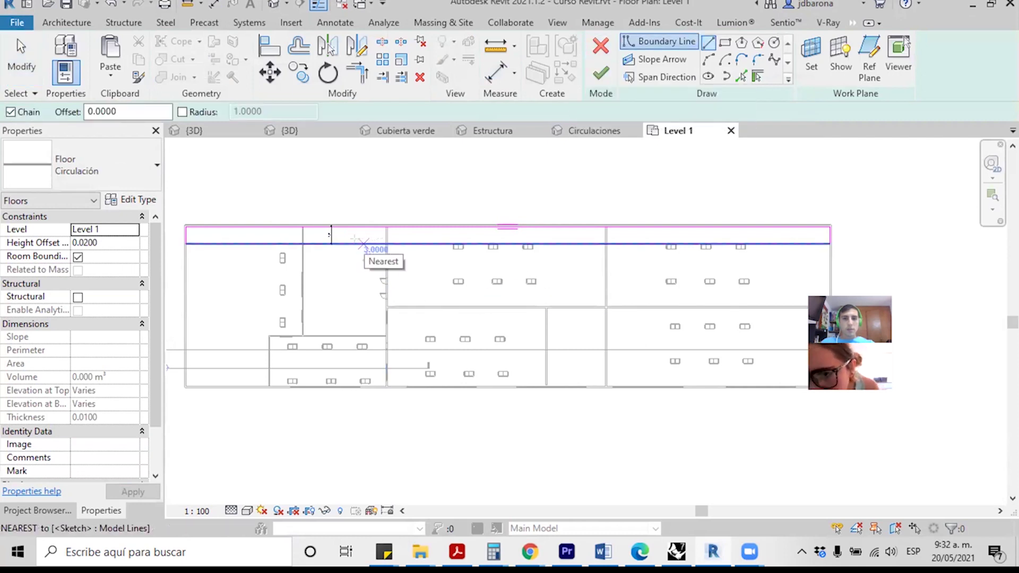
left_click(333, 228)
scroll(340, 395, "up", 2)
scroll(409, 389, "up", 2)
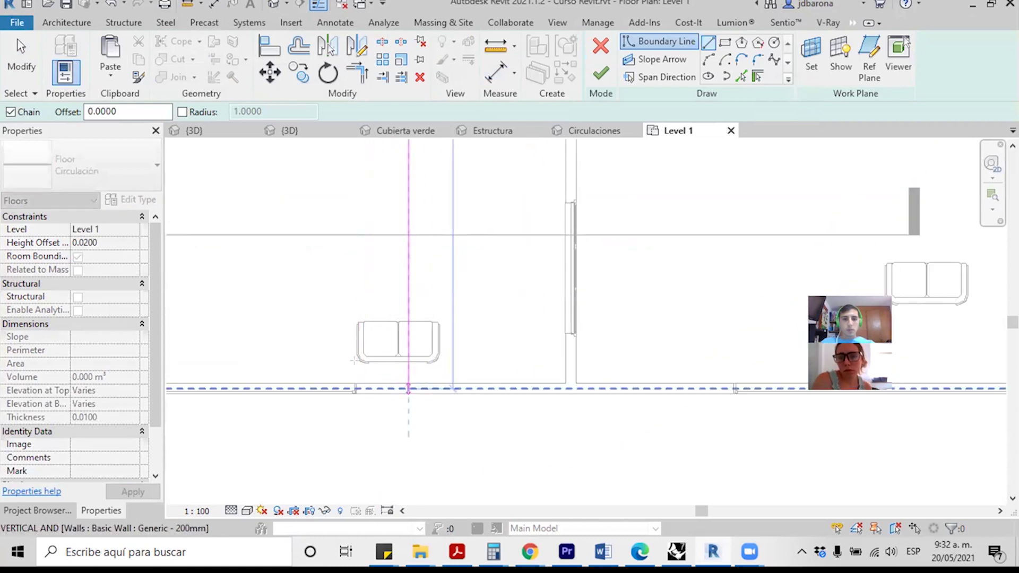
left_click(409, 382)
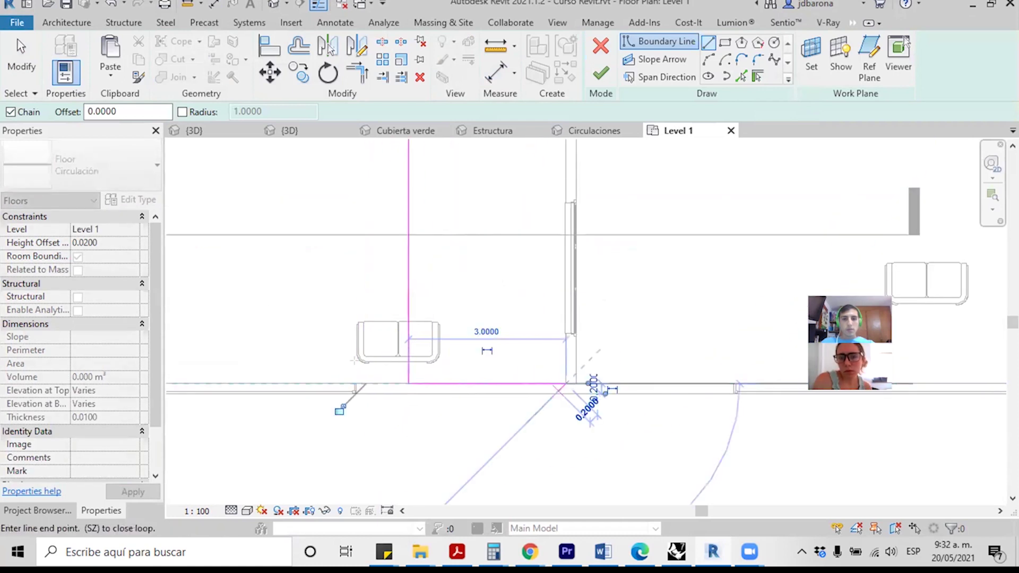
left_click(566, 383)
scroll(566, 383, "down", 2)
scroll(563, 390, "down", 3)
left_click(560, 202)
key("Escape")
key("Escape")
Step: Copy the vertical strip's boundary lines to the other wall intersection
scroll(456, 239, "down", 3)
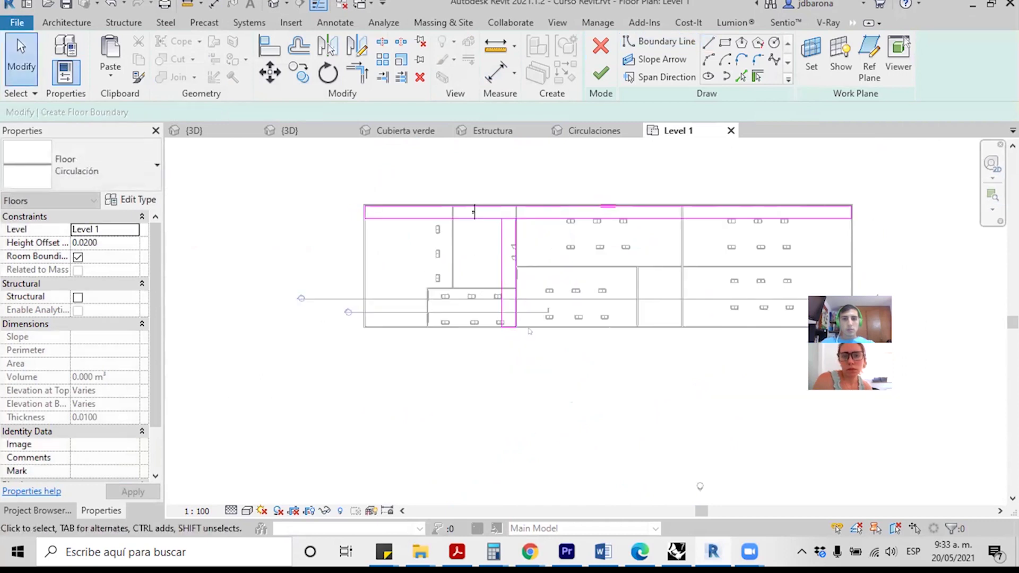
left_click(501, 300)
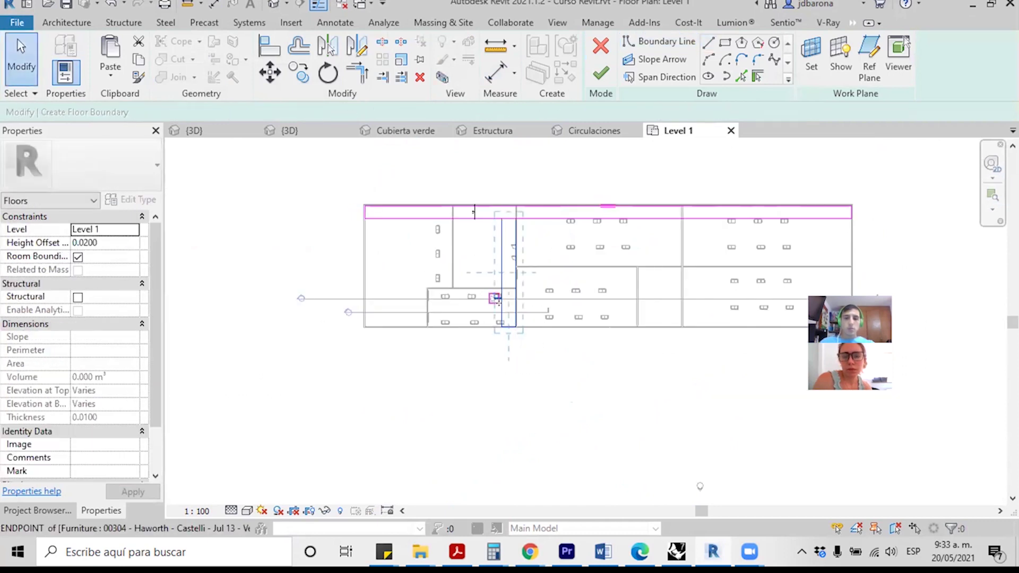
key("c")
key("o")
scroll(509, 230, "up", 3)
left_click(525, 197)
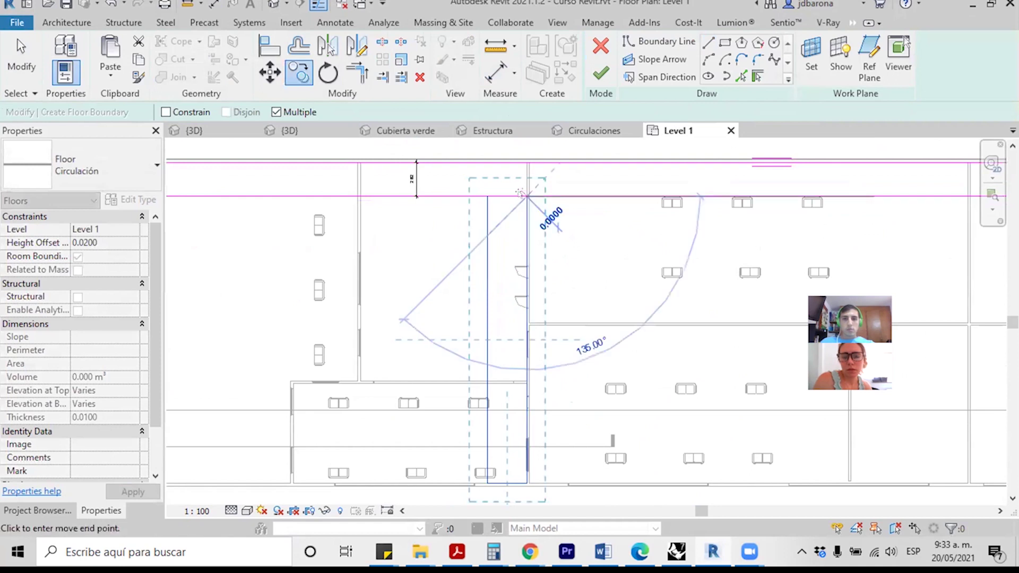
scroll(520, 194, "down", 3)
scroll(693, 197, "up", 3)
left_click(693, 197)
scroll(692, 197, "down", 3)
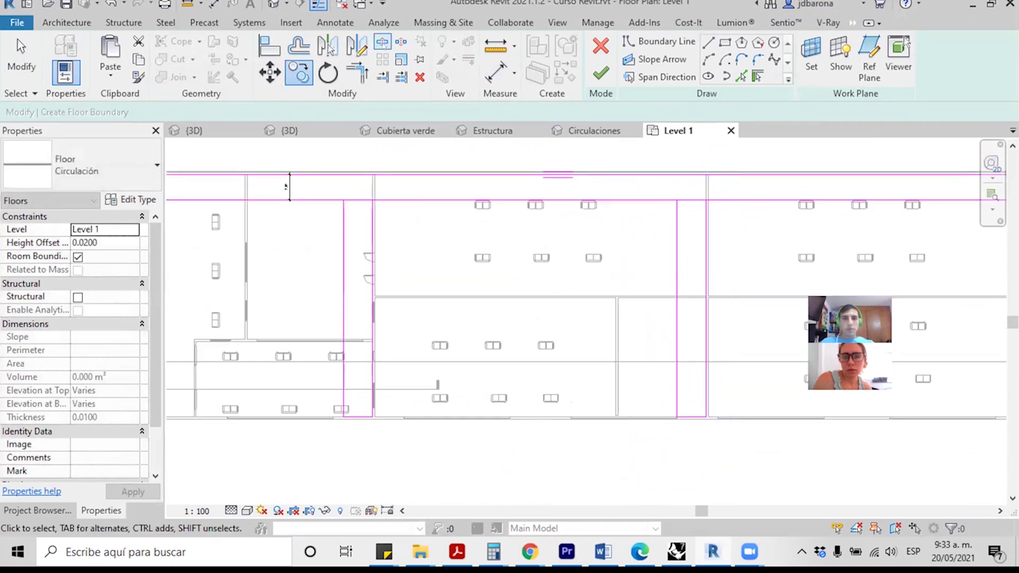
Step: Trim the top boundary line into clean corners with both vertical strips
key("s")
key("l")
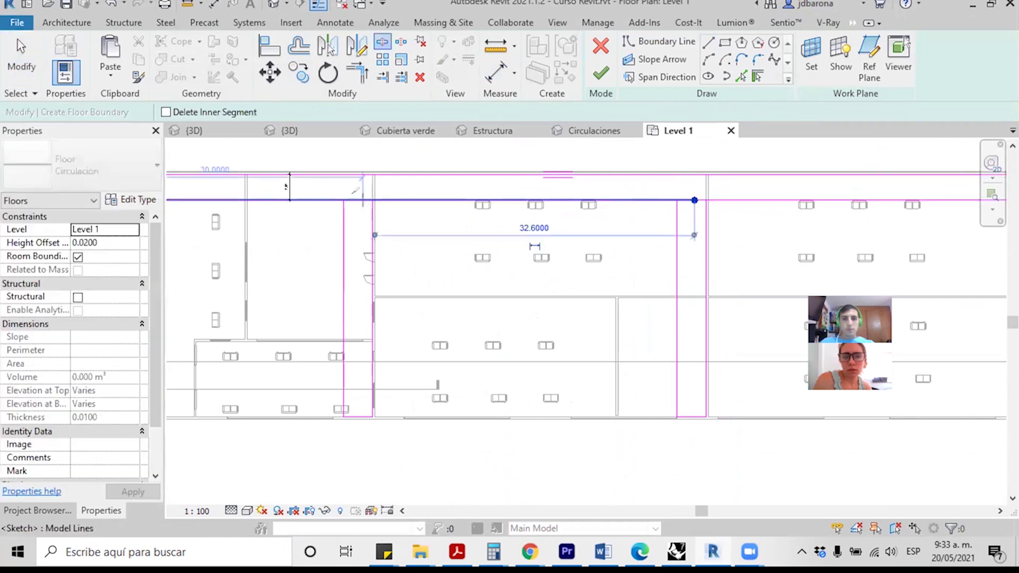
key("Escape")
key("t")
key("r")
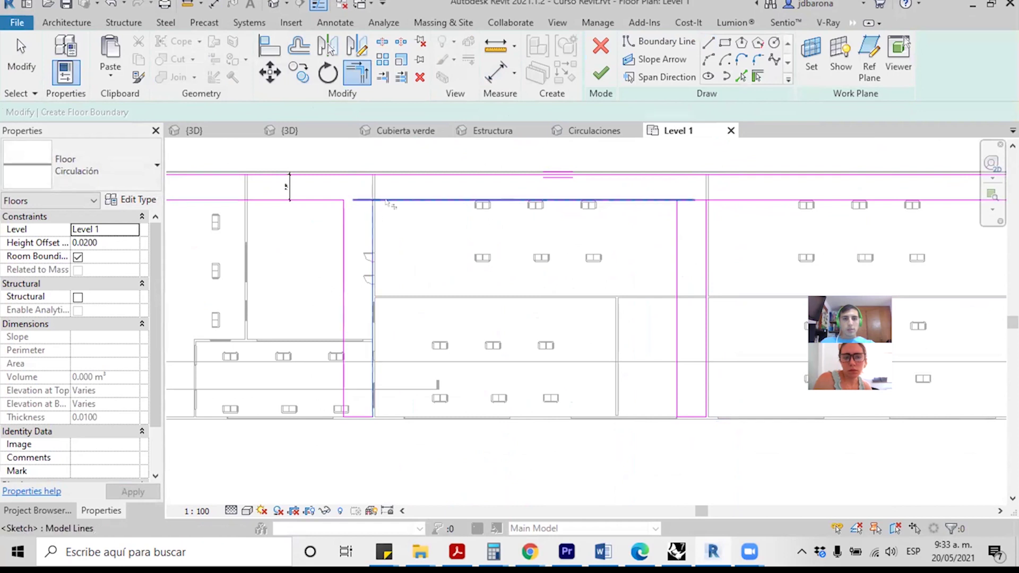
left_click(390, 202)
left_click(676, 223)
left_click(707, 238)
left_click(722, 200)
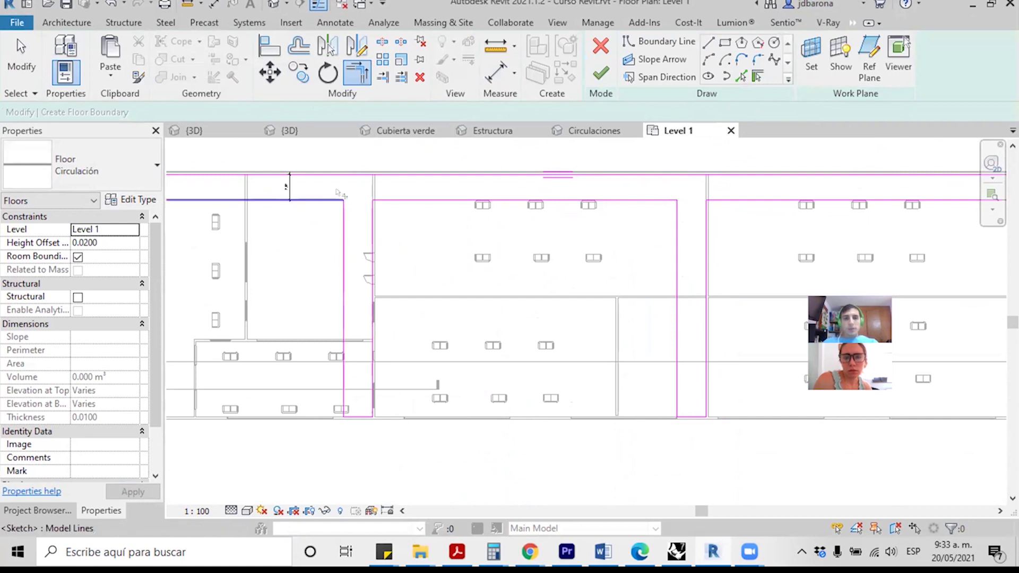
scroll(565, 310, "down", 2)
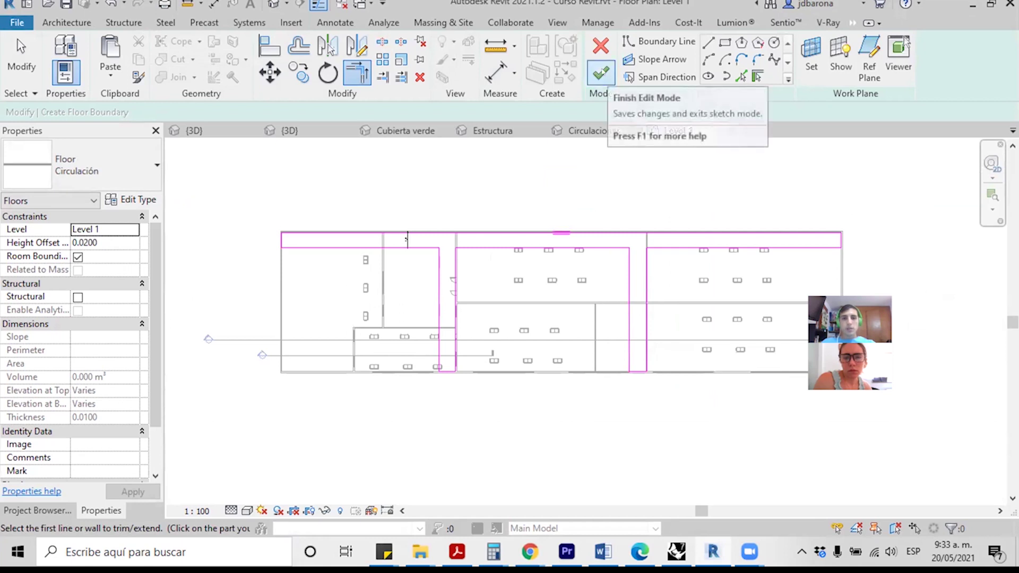
Step: Finish the sketch, creating the 394.179 m² Circulación floor, and deselect it
left_click(601, 75)
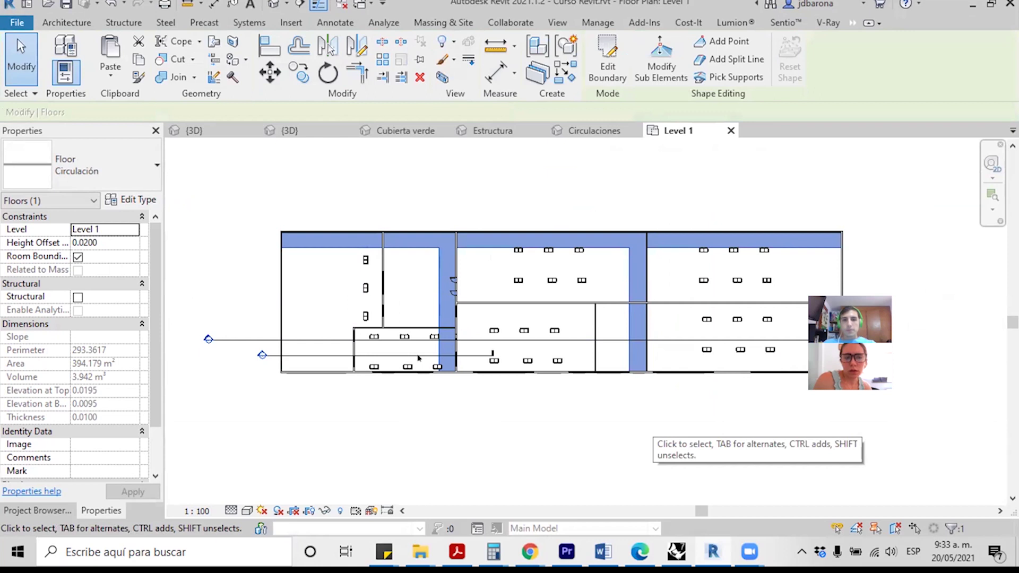
key("Escape")
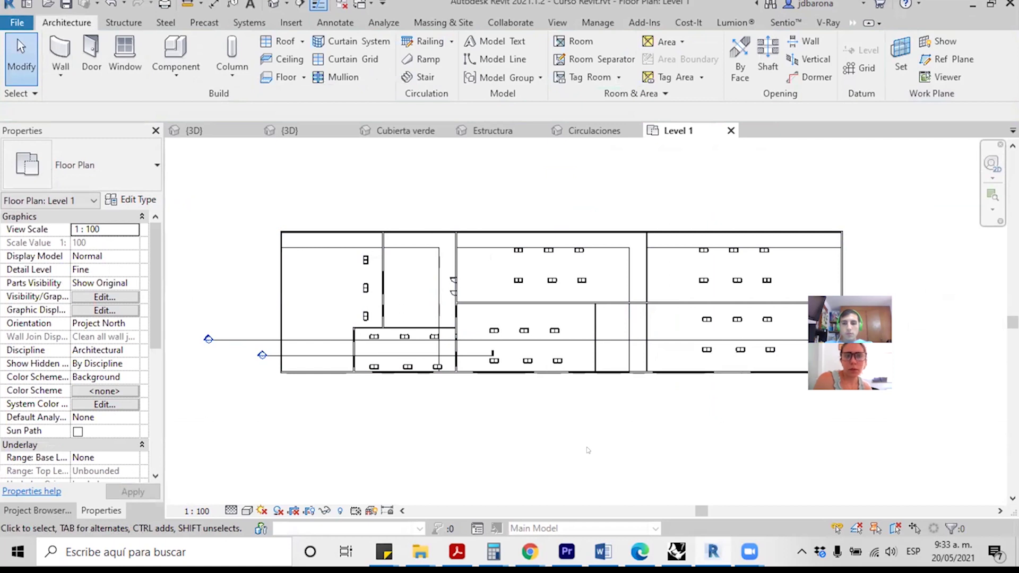
left_click(446, 249)
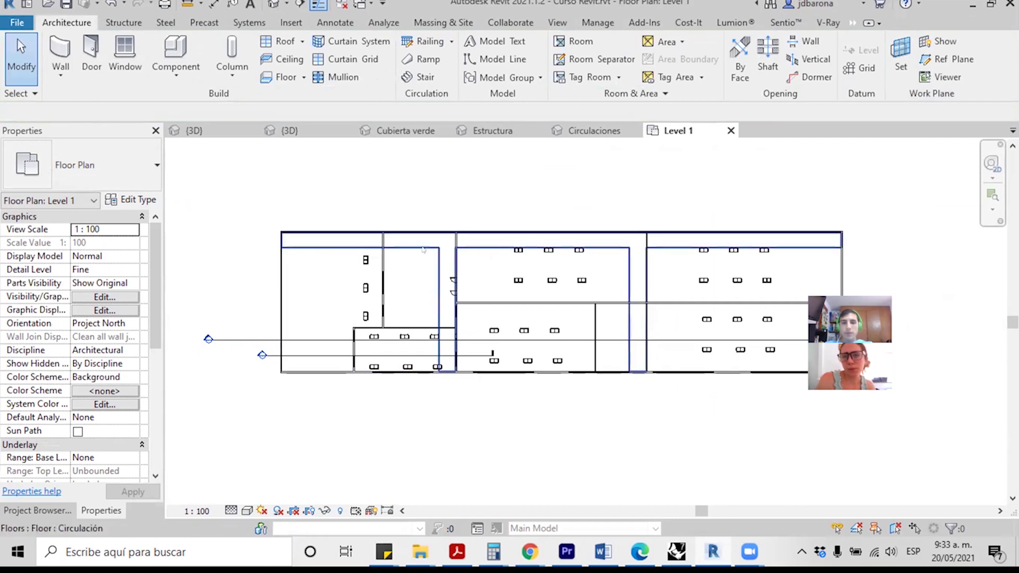
scroll(446, 249, "up", 5)
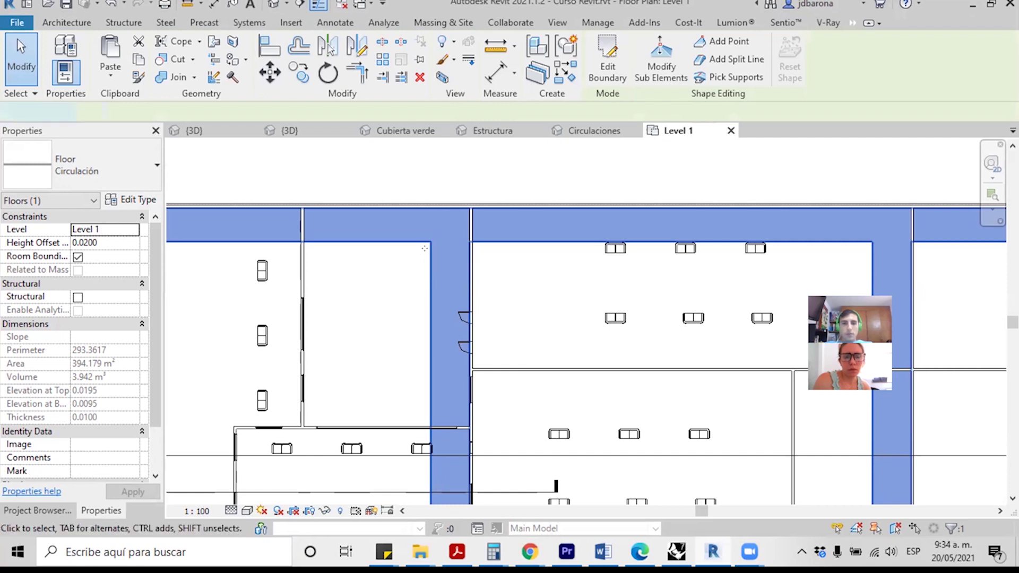
double_click(425, 248)
scroll(431, 251, "down", 3)
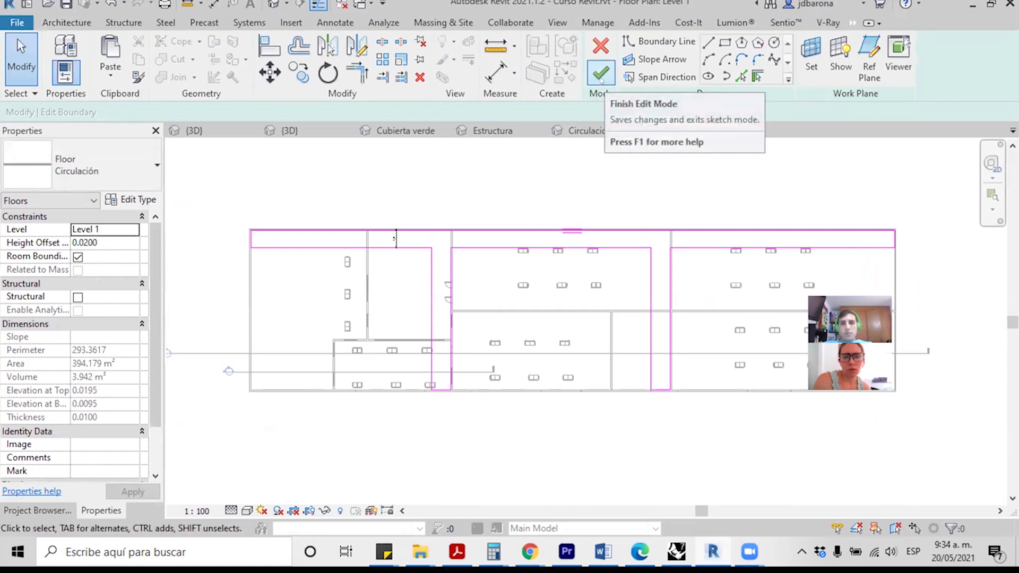
left_click(600, 74)
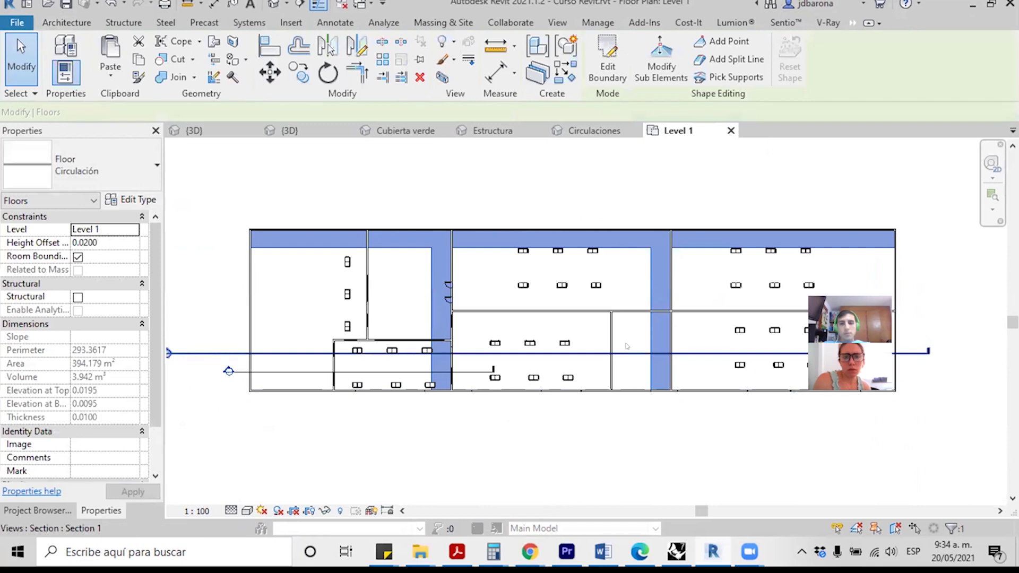
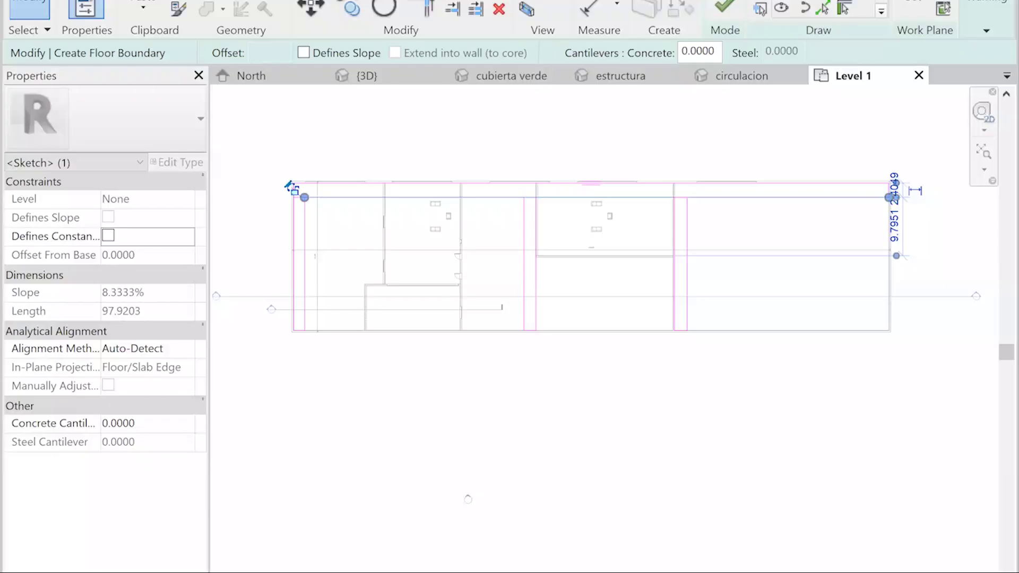
Step: Zoom to the floor boundary corner and deselect the sketch line
scroll(748, 151, "up", 4)
scroll(734, 146, "up", 3)
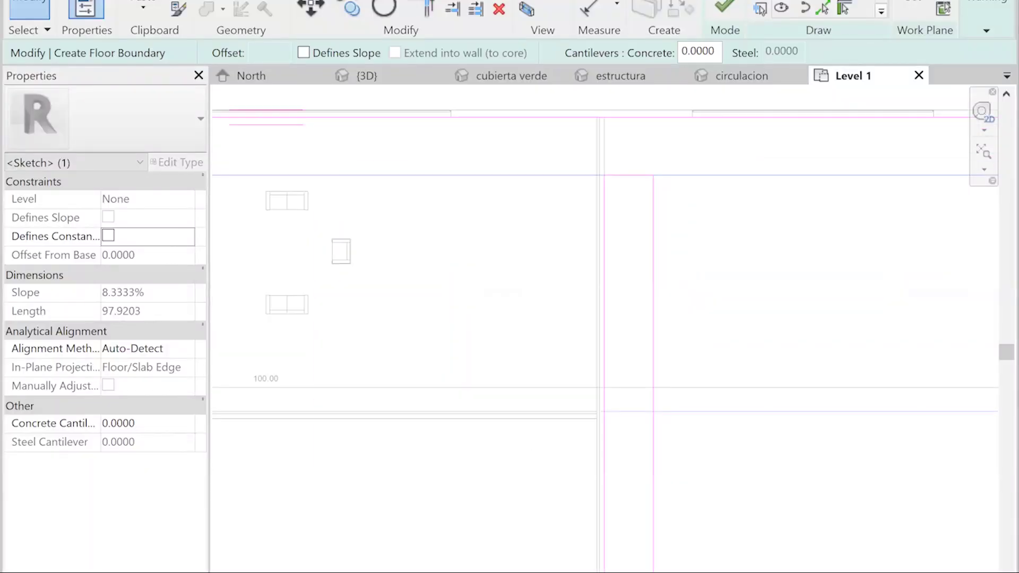
scroll(287, 345, "down", 1)
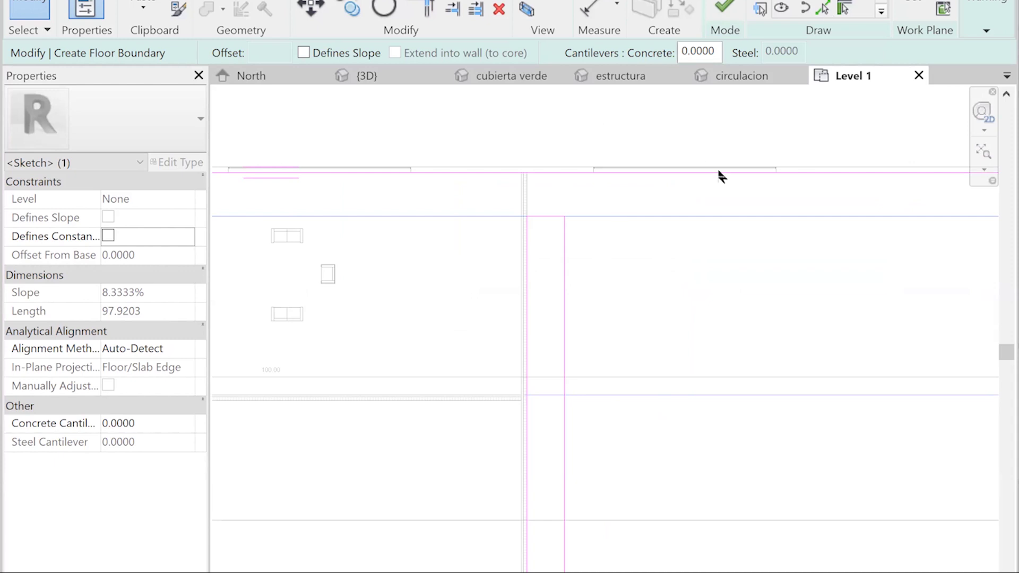
scroll(871, 139, "down", 1)
scroll(639, 200, "down", 1)
scroll(813, 203, "up", 1)
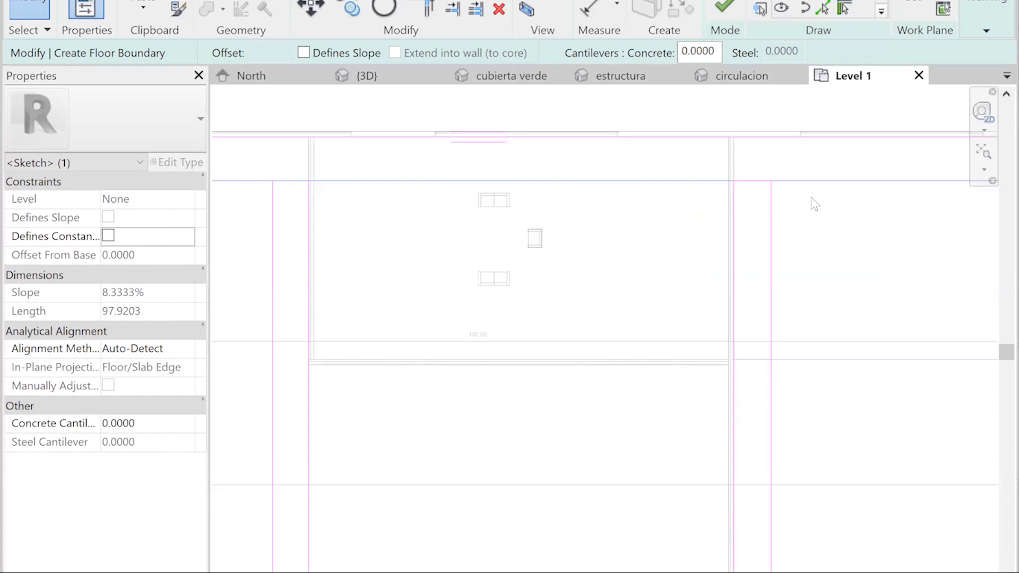
scroll(773, 149, "up", 1)
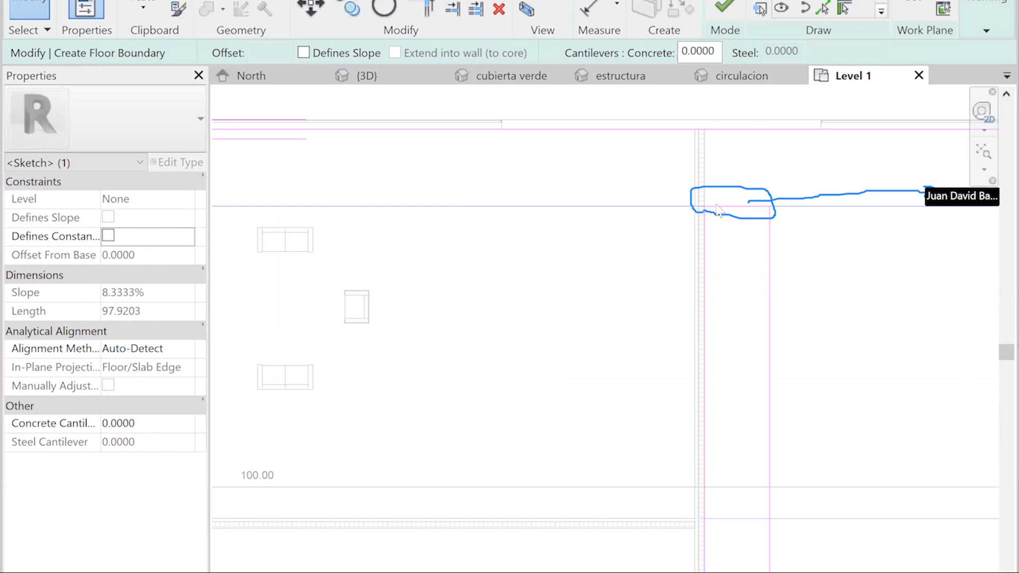
scroll(649, 223, "down", 2)
scroll(649, 222, "down", 2)
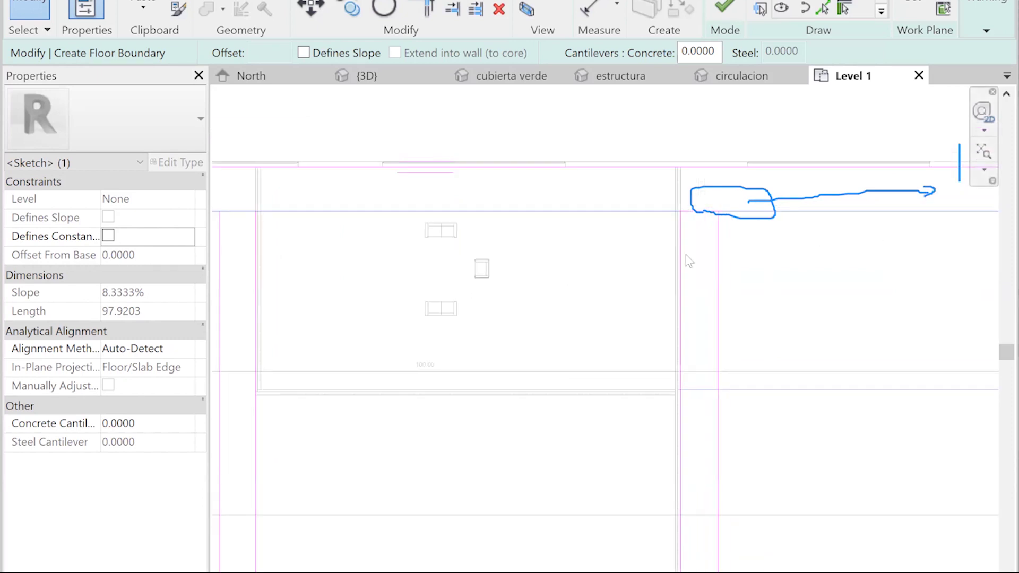
scroll(685, 213, "up", 1)
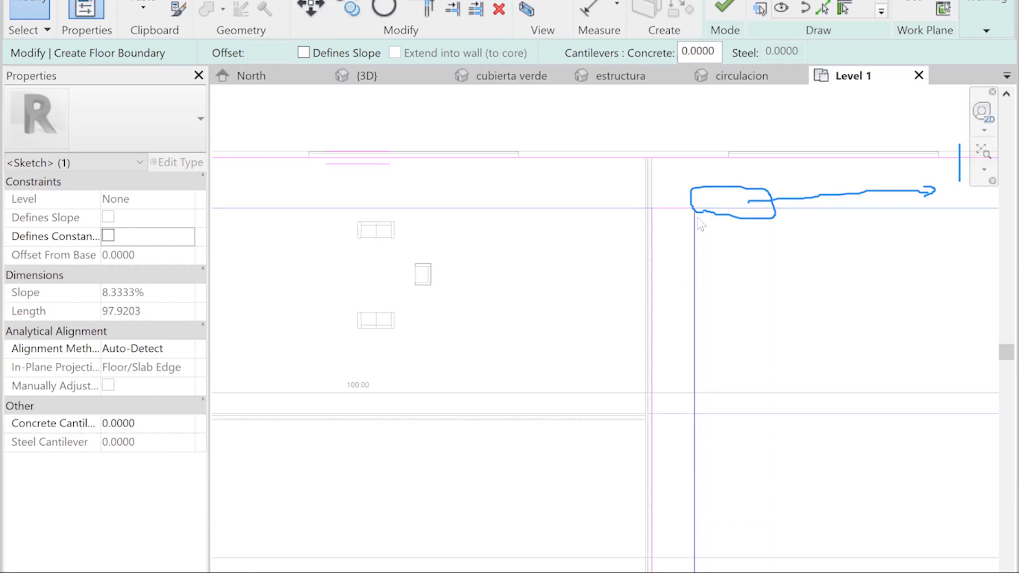
left_click(705, 225)
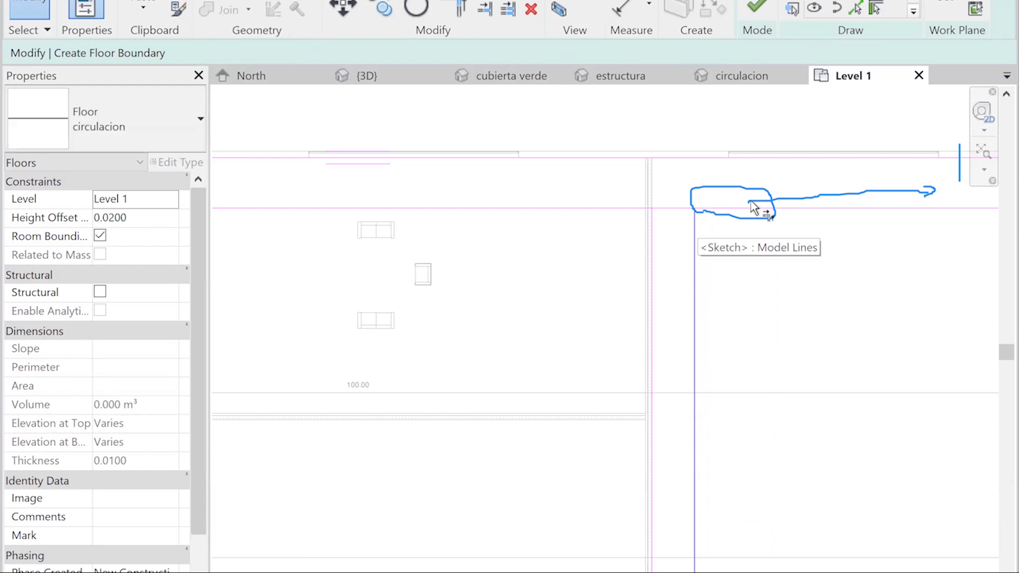
Step: Try Trim/Extend to Corner (TR) on the horizontal boundary line, then cancel it
key("t")
key("r")
scroll(760, 215, "up", 2)
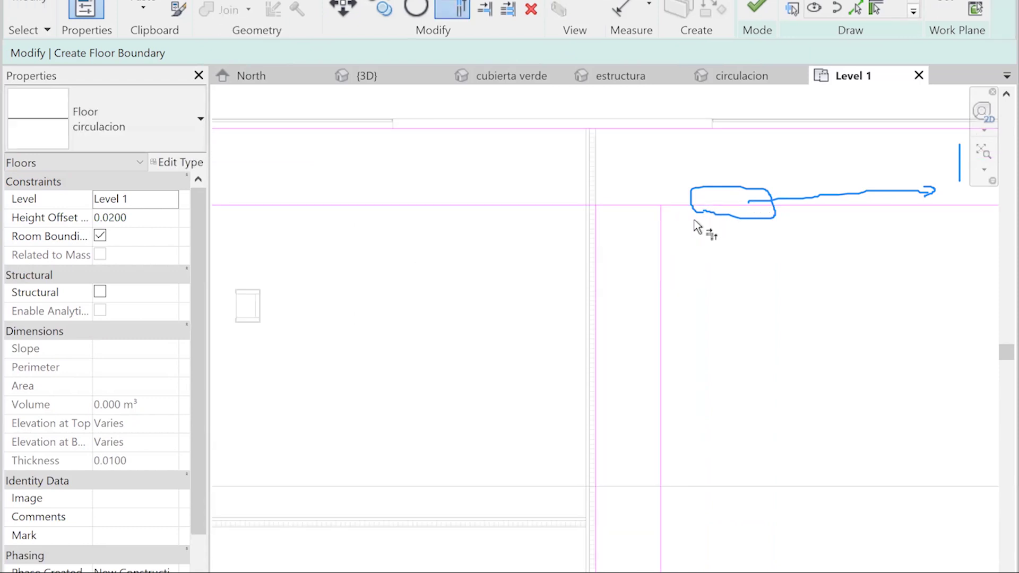
scroll(696, 226, "up", 1)
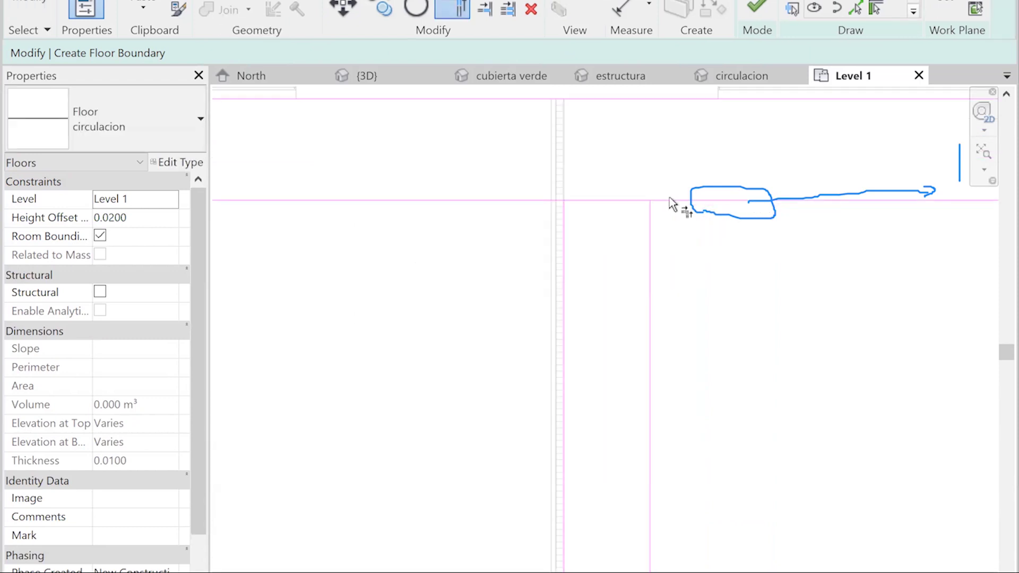
left_click(628, 199)
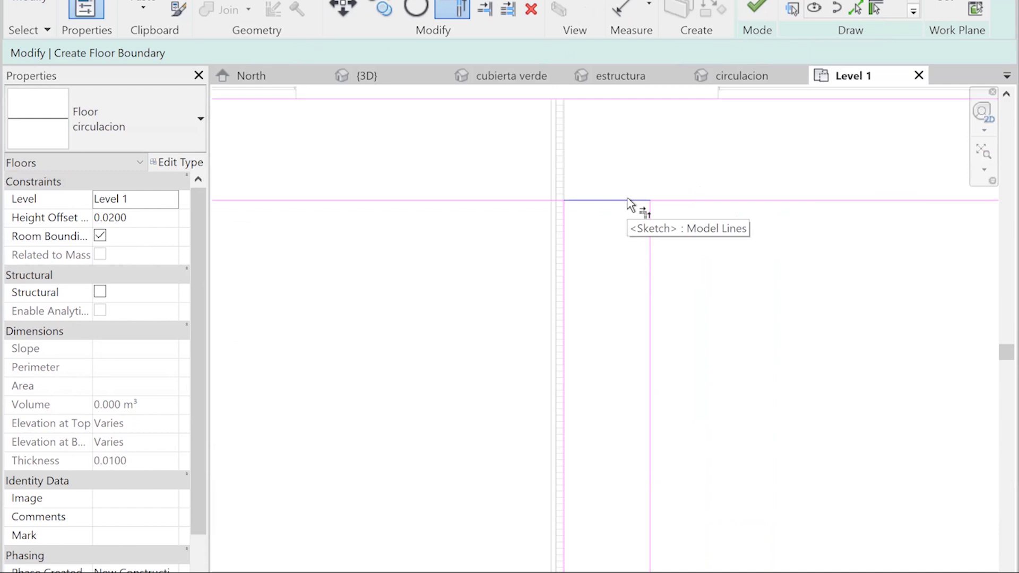
scroll(627, 200, "down", 2)
scroll(627, 200, "down", 2)
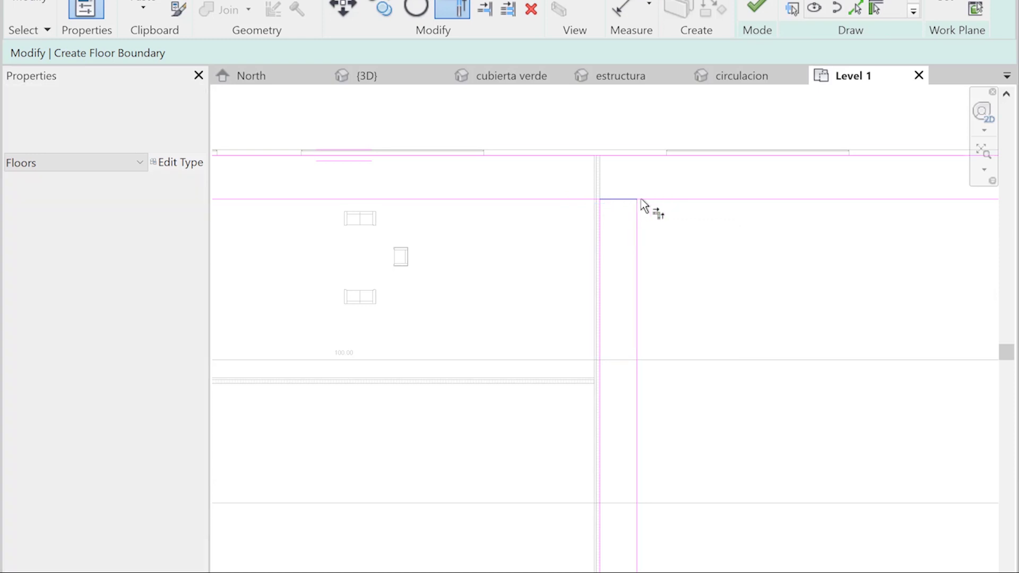
left_click(625, 245)
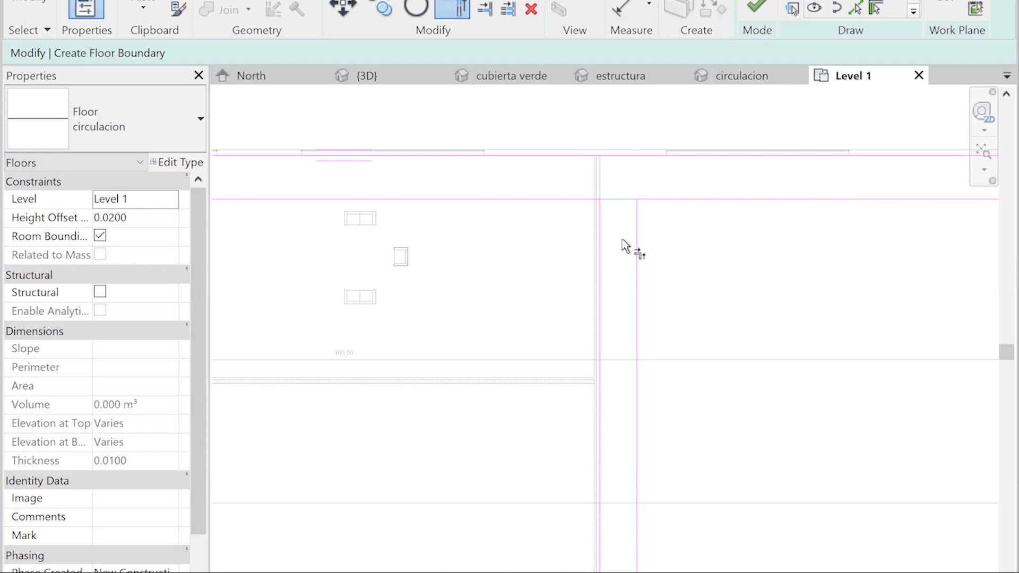
left_click(616, 200)
left_click(620, 253)
key("Escape")
key("Escape")
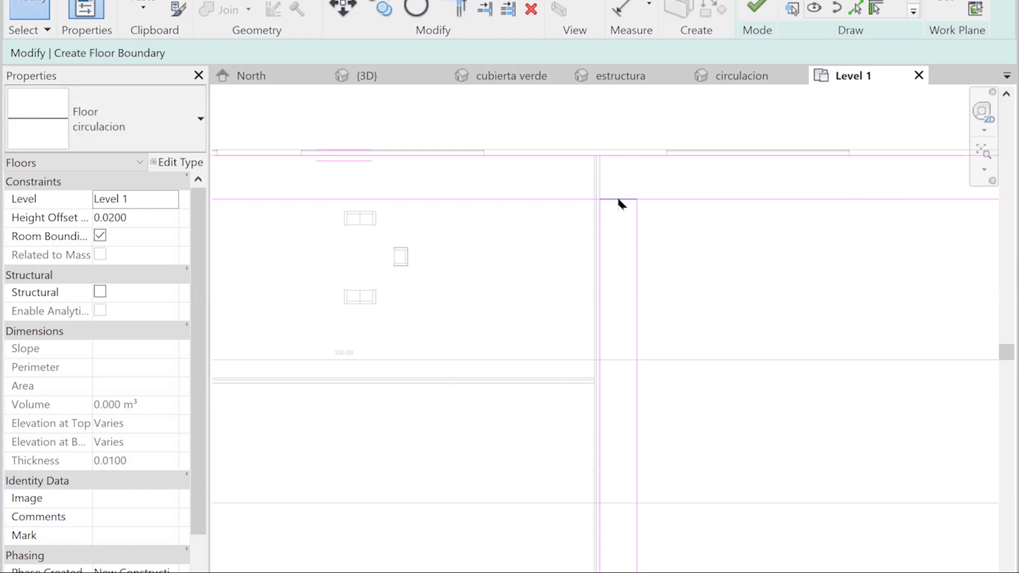
Step: Select and inspect the short horizontal boundary segment between the vertical lines
left_click(619, 200)
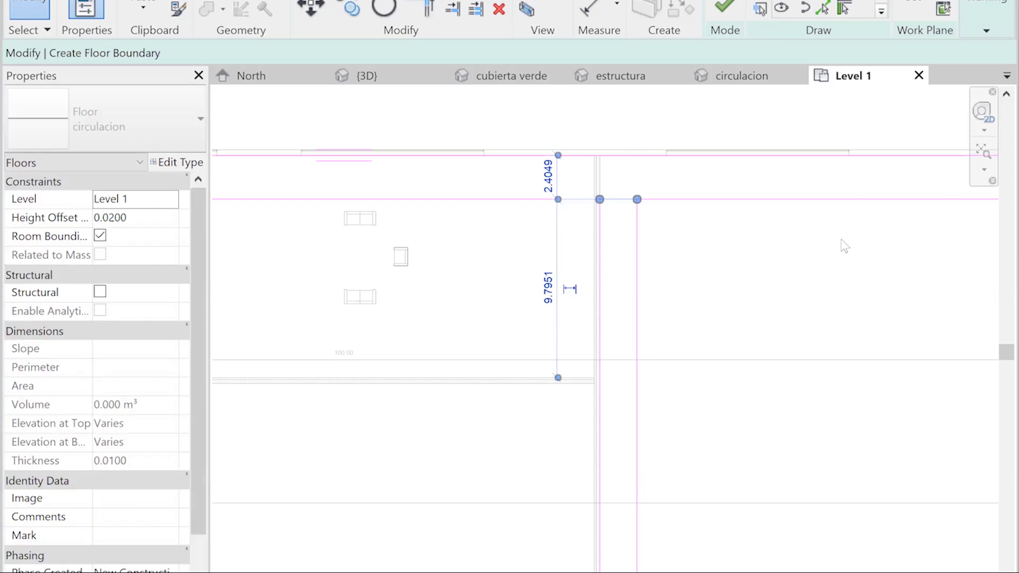
key("Escape")
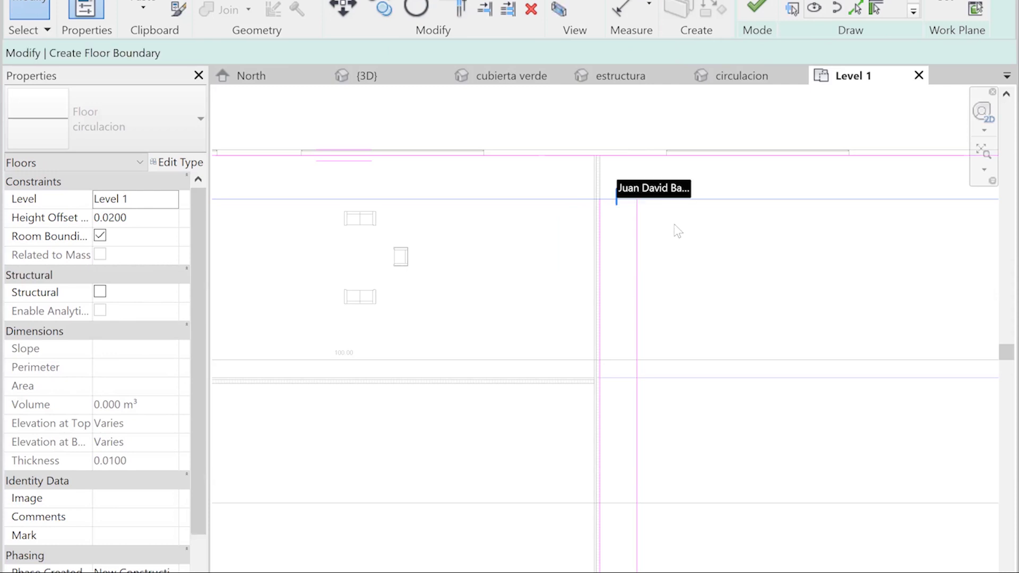
left_click(616, 199)
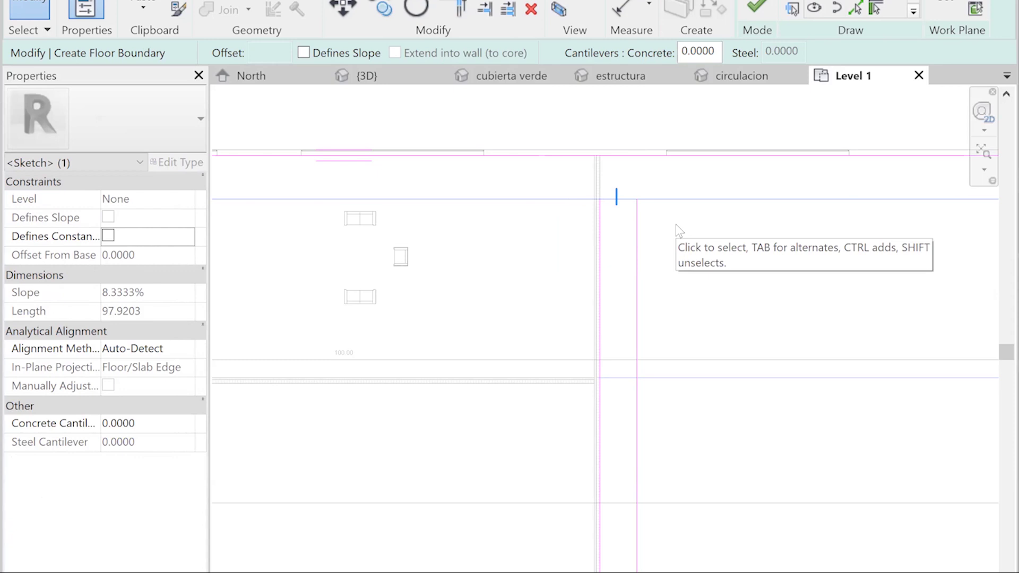
key("Escape")
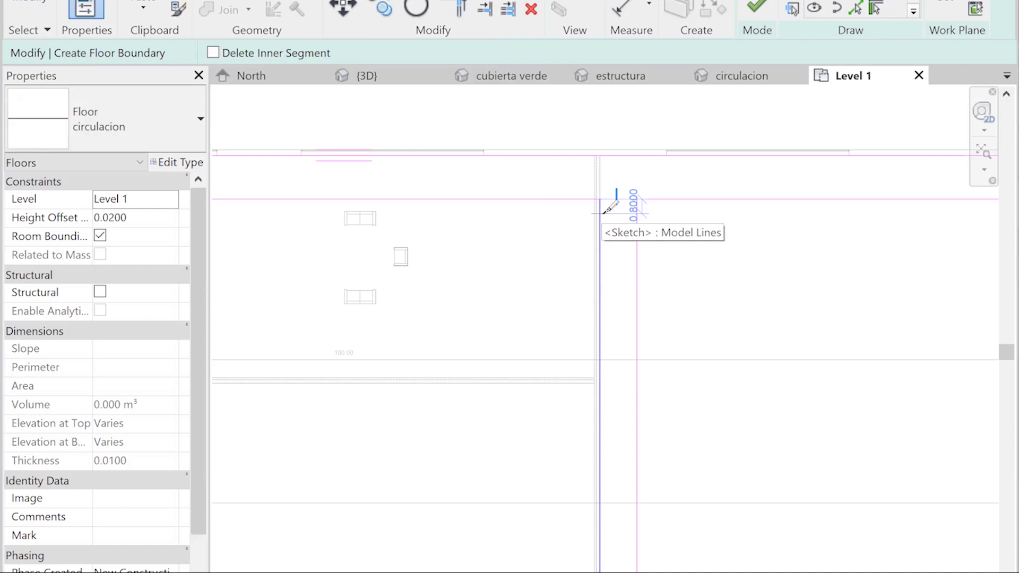
Step: Split the horizontal boundary line and the adjoining vertical line at the corridor corner
left_click(603, 213)
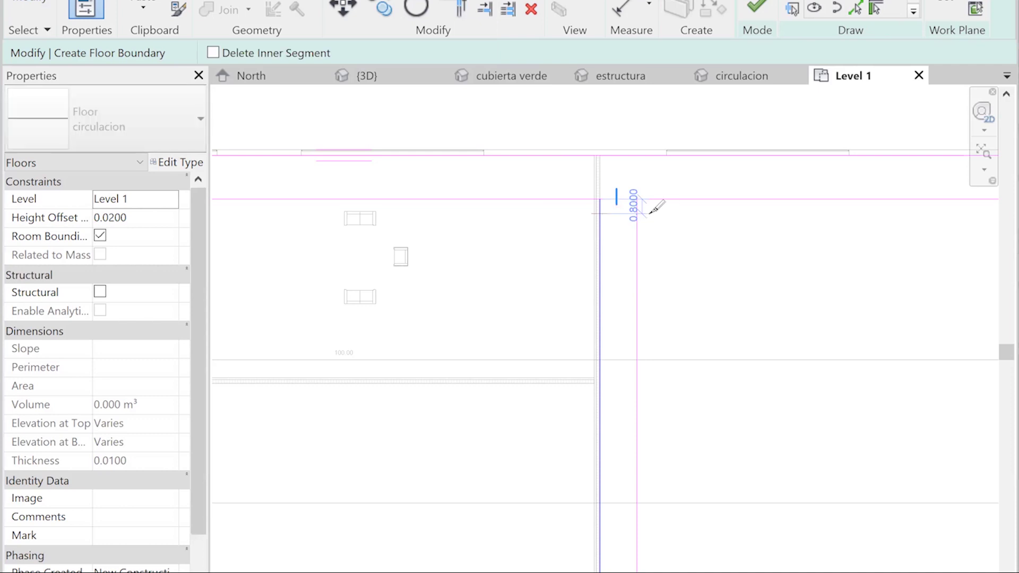
left_click(616, 198)
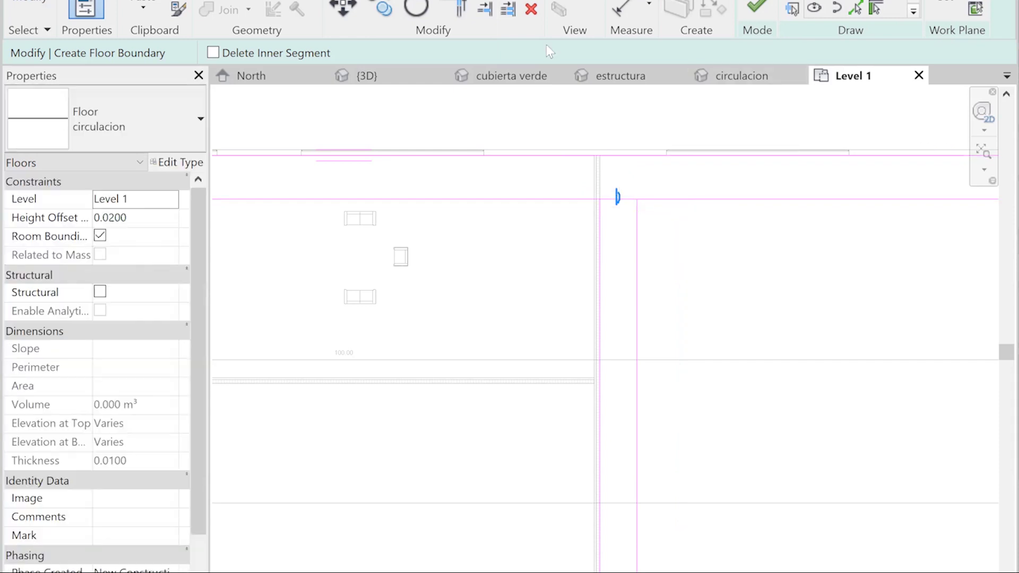
left_click(639, 200)
scroll(639, 201, "up", 3)
scroll(643, 193, "up", 3)
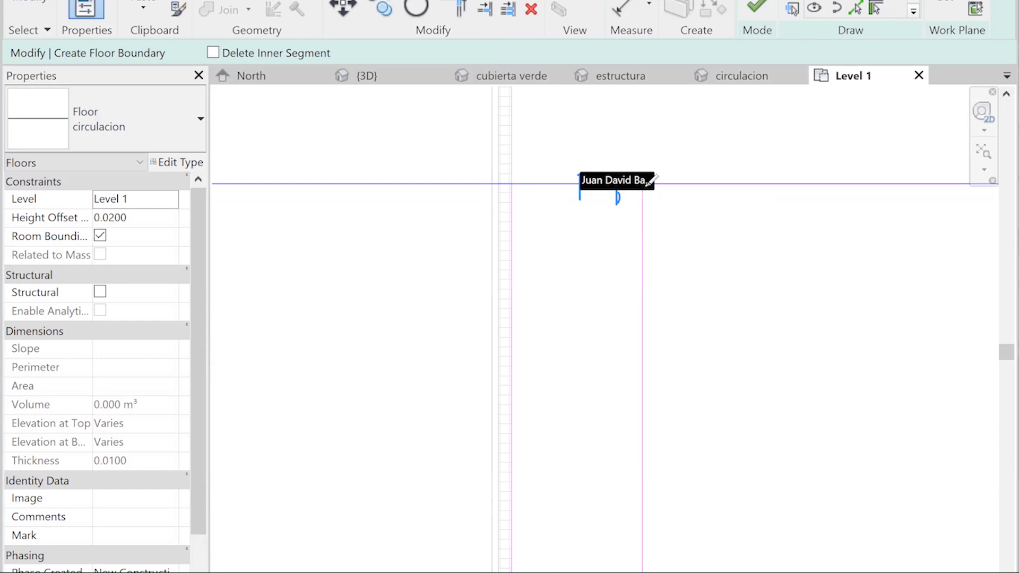
left_click(580, 179)
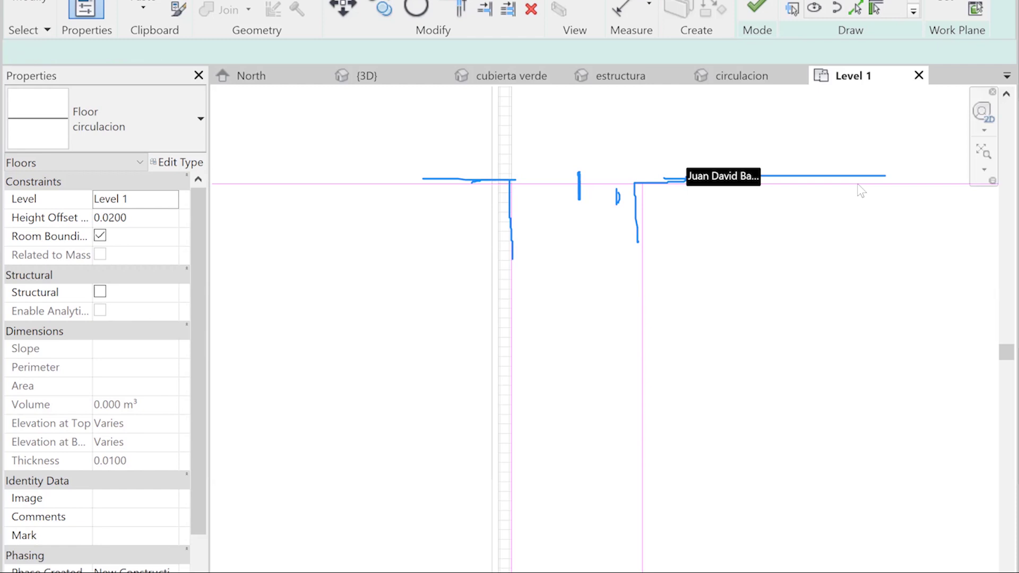
Step: Try Align (AL) using the horizontal boundary lines as reference, then cancel
left_click(477, 188)
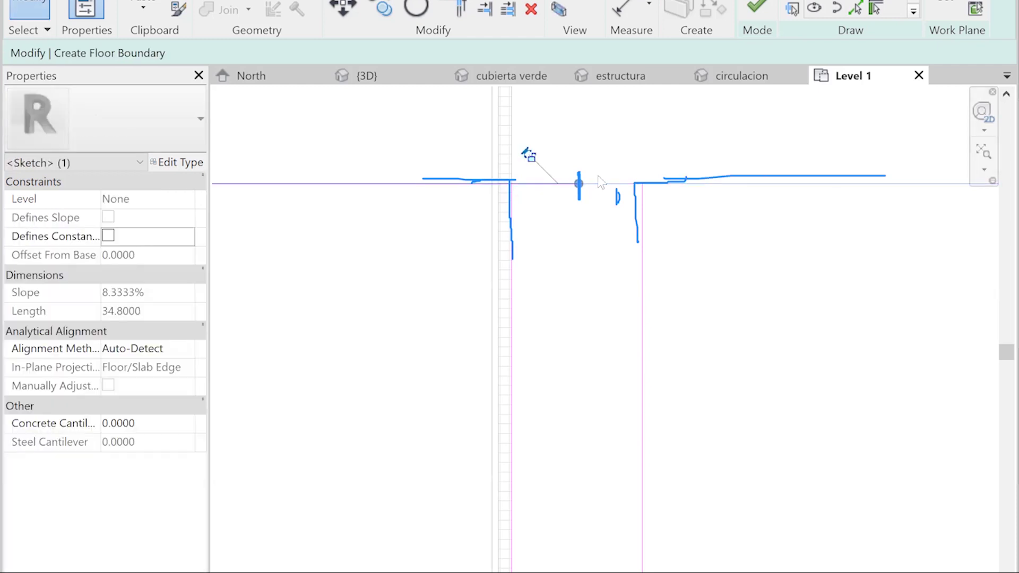
key("Escape")
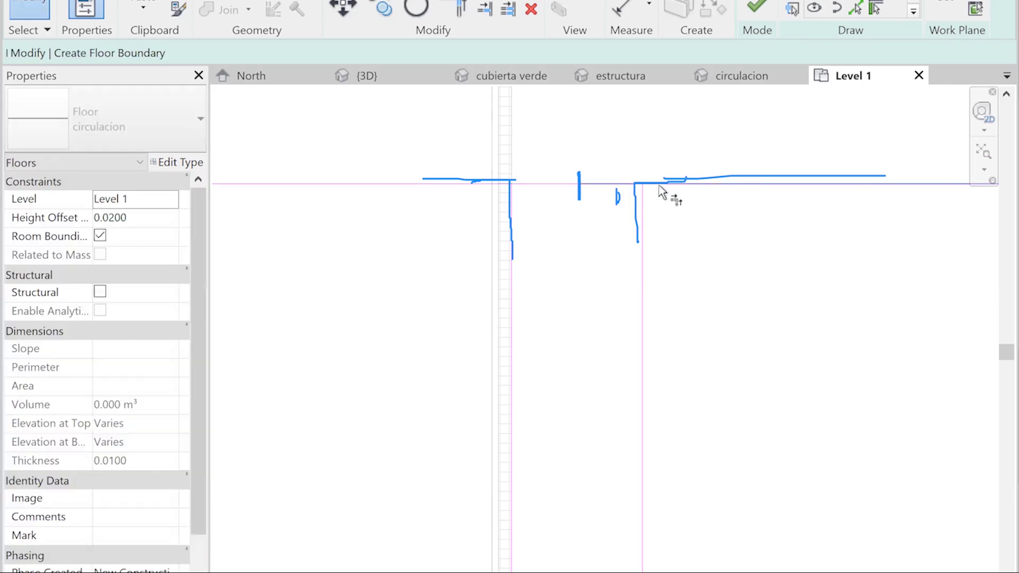
key("a")
key("l")
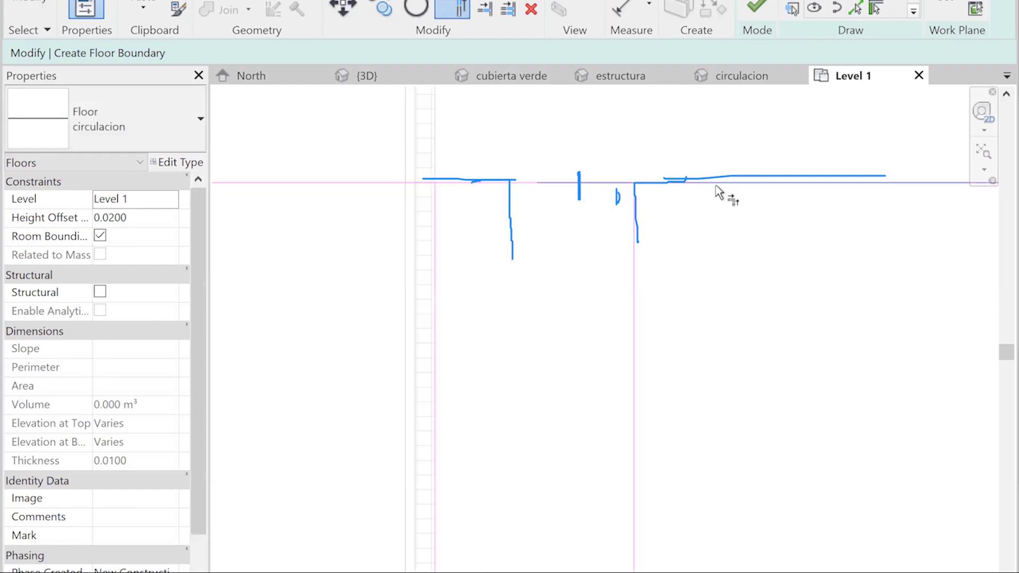
left_click(473, 183)
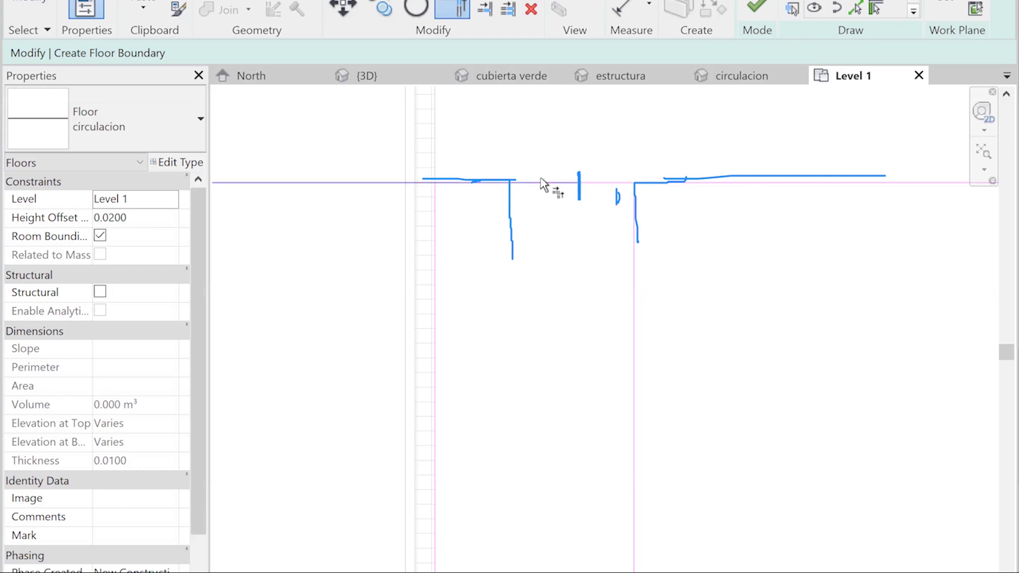
key("Escape")
left_click(549, 190)
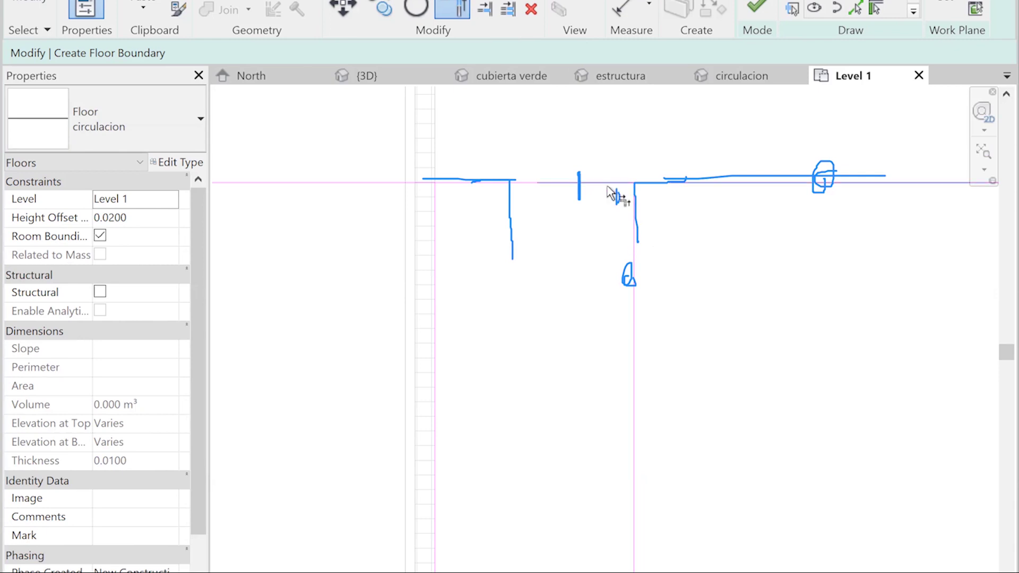
key("Escape")
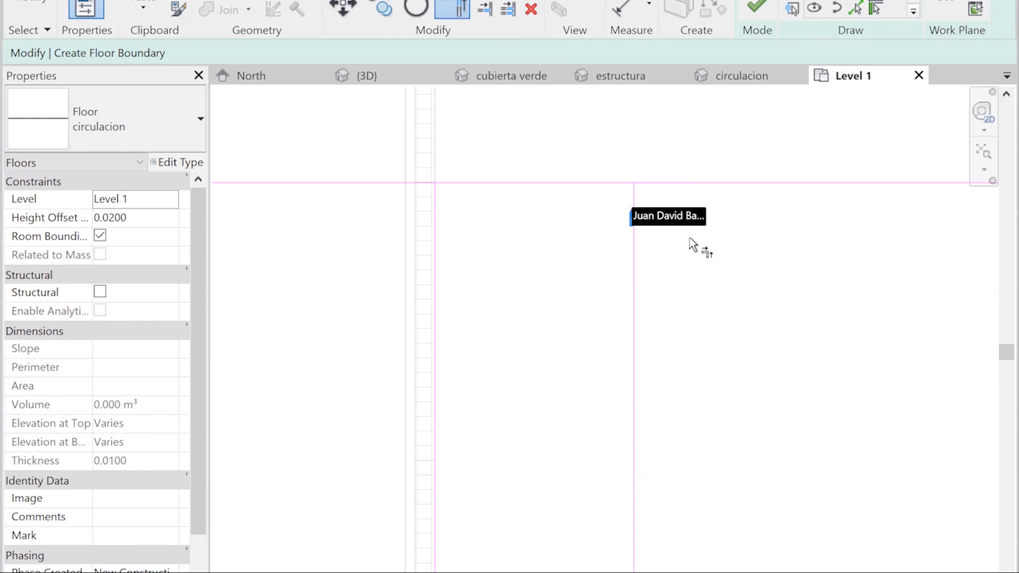
Step: Trim the horizontal boundary line to the right and left vertical lines, closing both corners
left_click(634, 212)
left_click(645, 183, "ctrl")
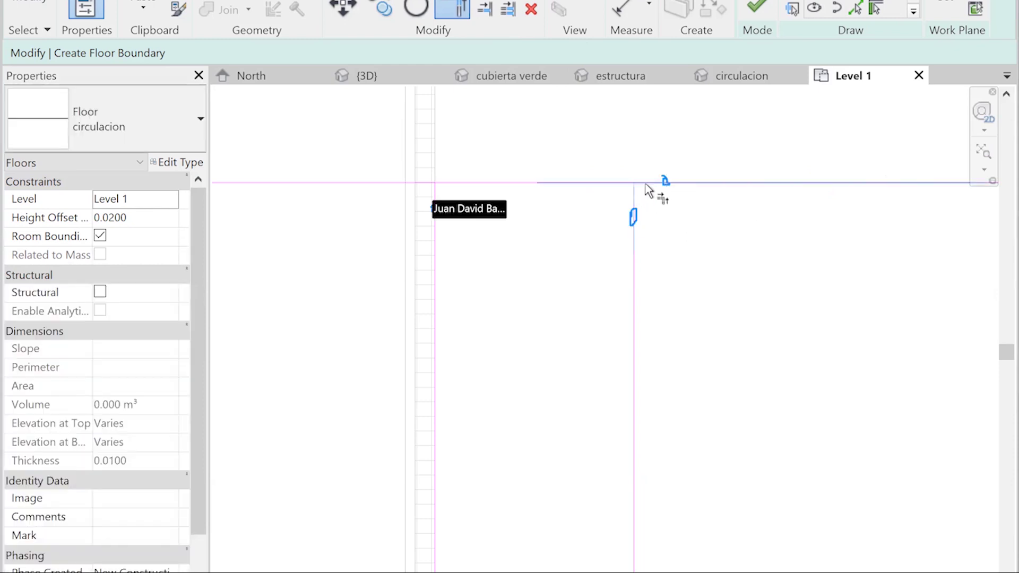
left_click(431, 226, "ctrl")
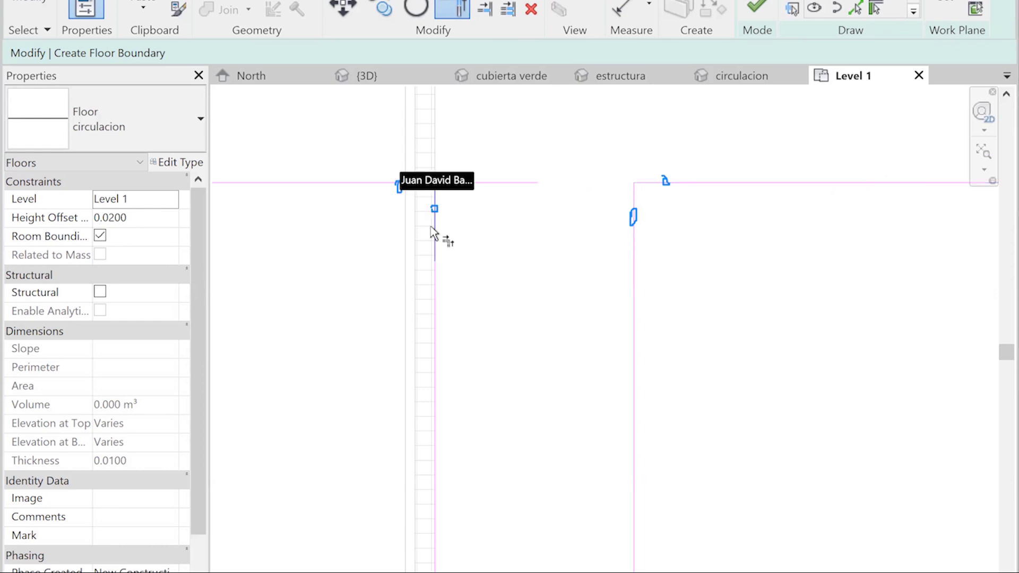
left_click(448, 171)
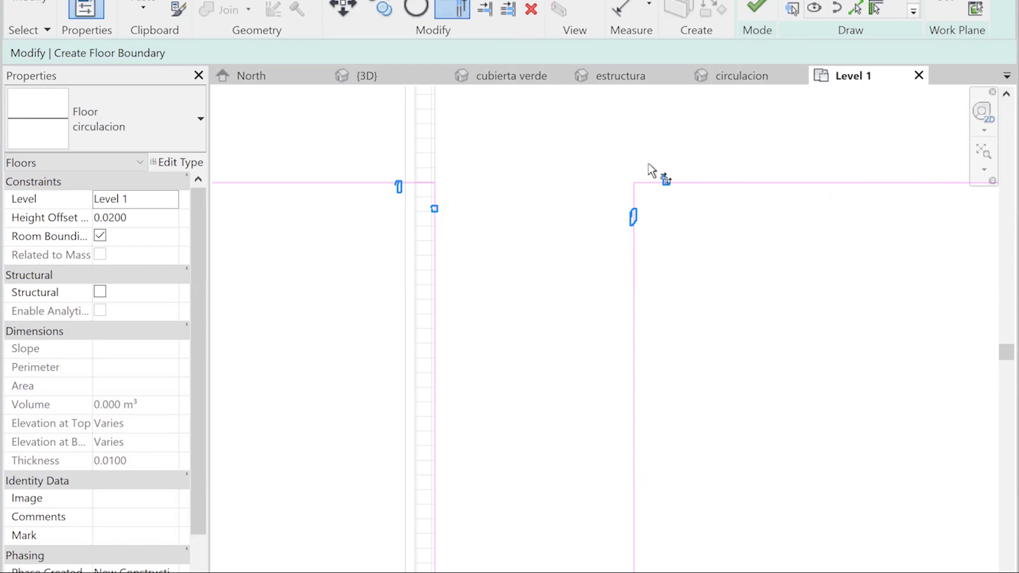
scroll(648, 164, "down", 2)
scroll(651, 165, "down", 1)
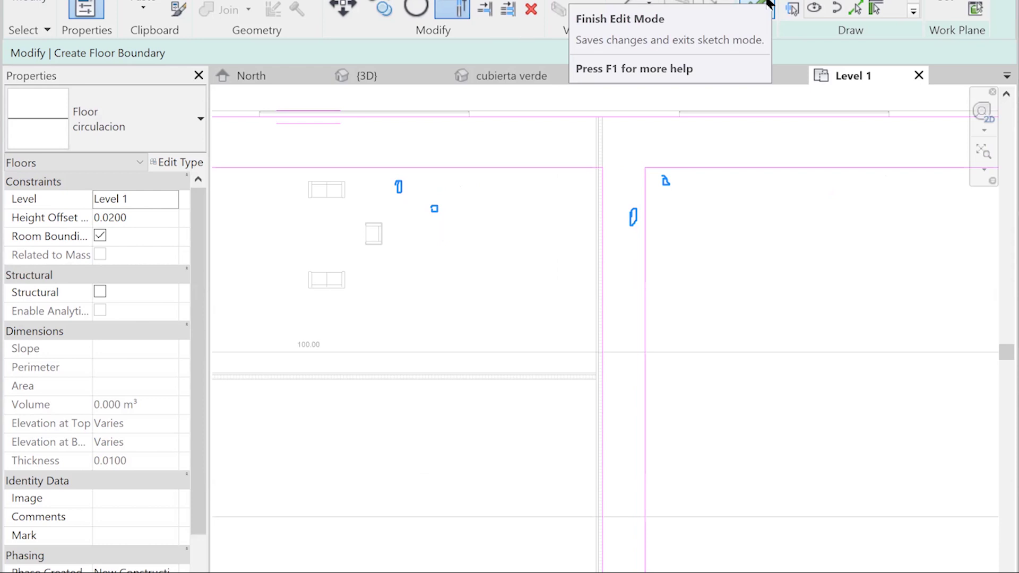
left_click(768, 2)
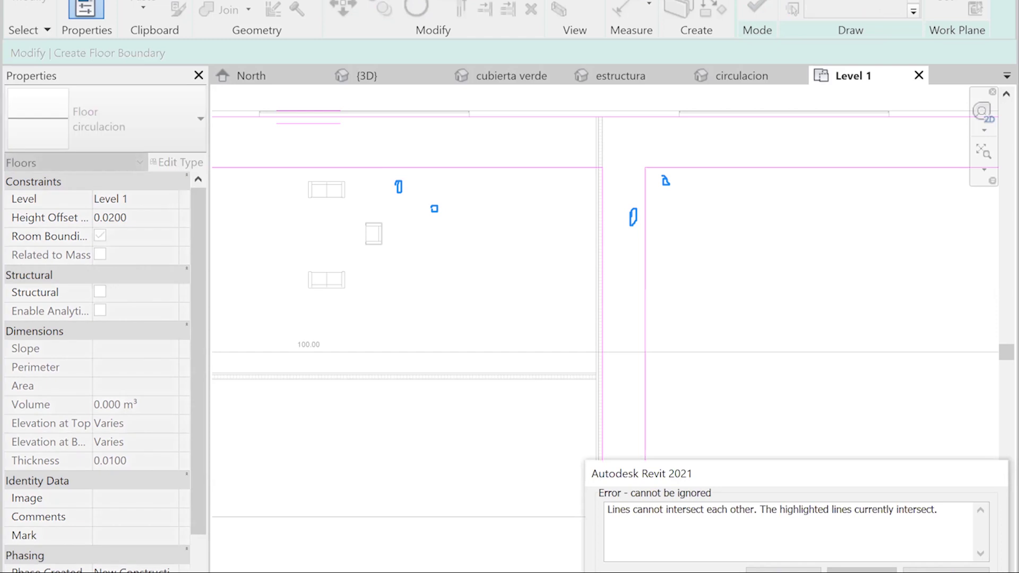
key("Escape")
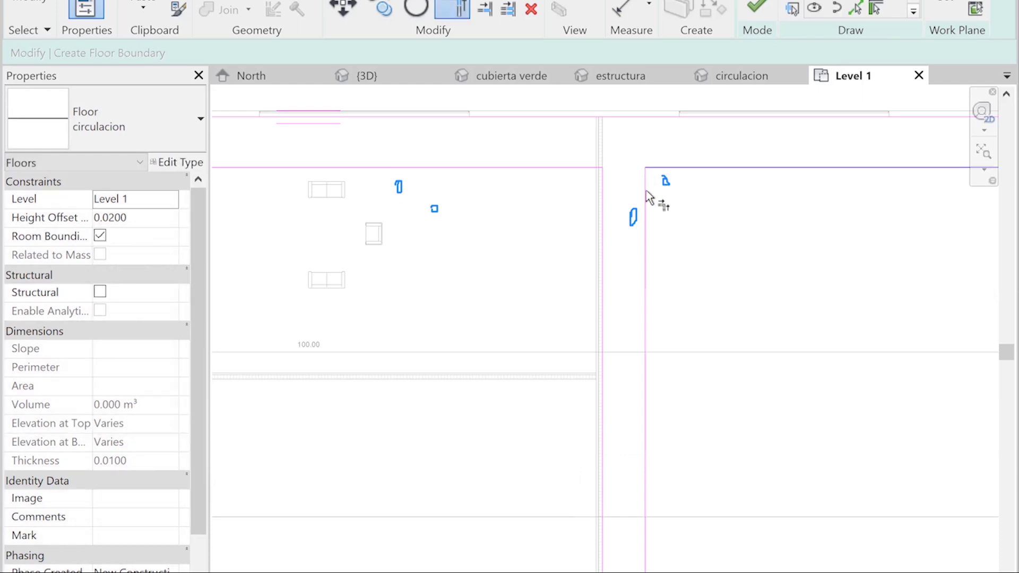
middle_click_drag(645, 189, 508, 140)
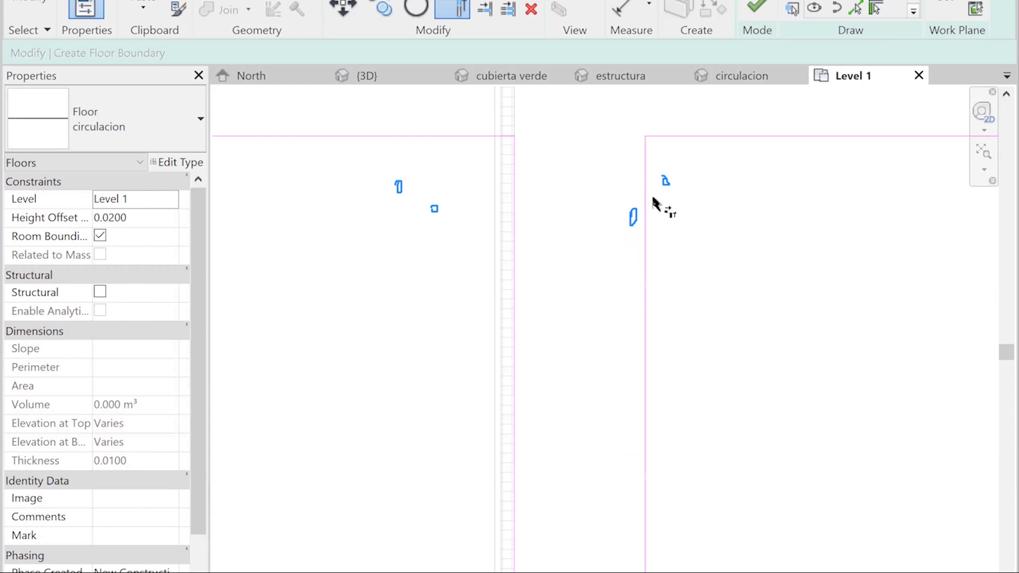
Step: Attempt trimming the top boundary line at the upper-left corner and dismiss the joined-lines error
scroll(696, 260, "down", 2)
scroll(680, 215, "down", 1)
scroll(680, 215, "down", 2)
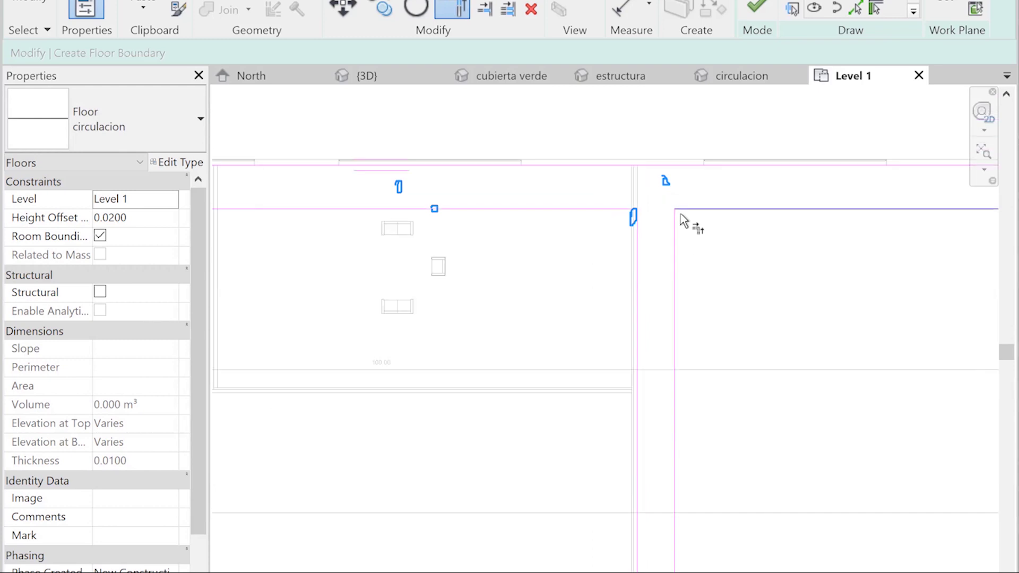
scroll(682, 215, "down", 1)
scroll(685, 243, "down", 1)
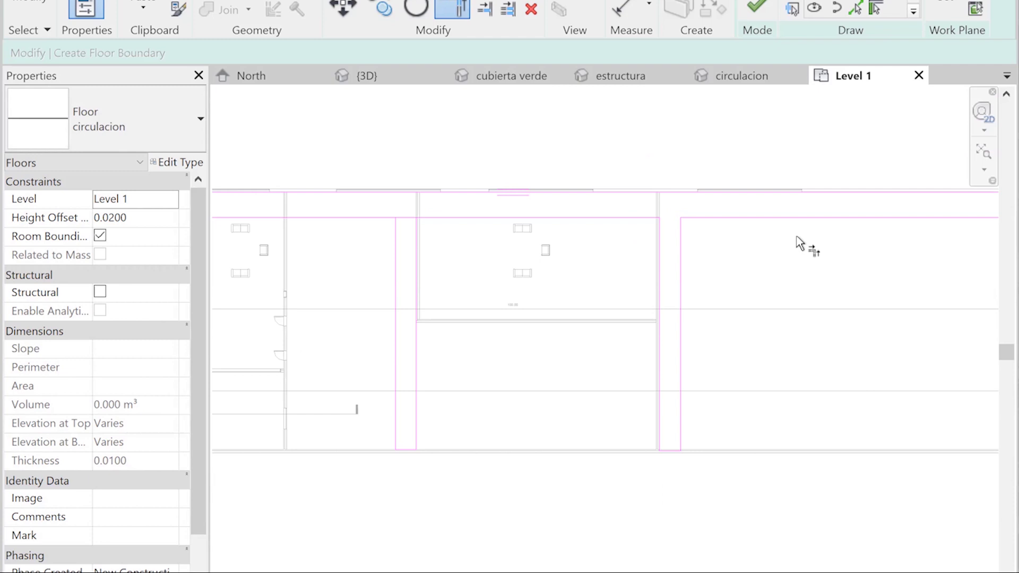
scroll(409, 248, "up", 2)
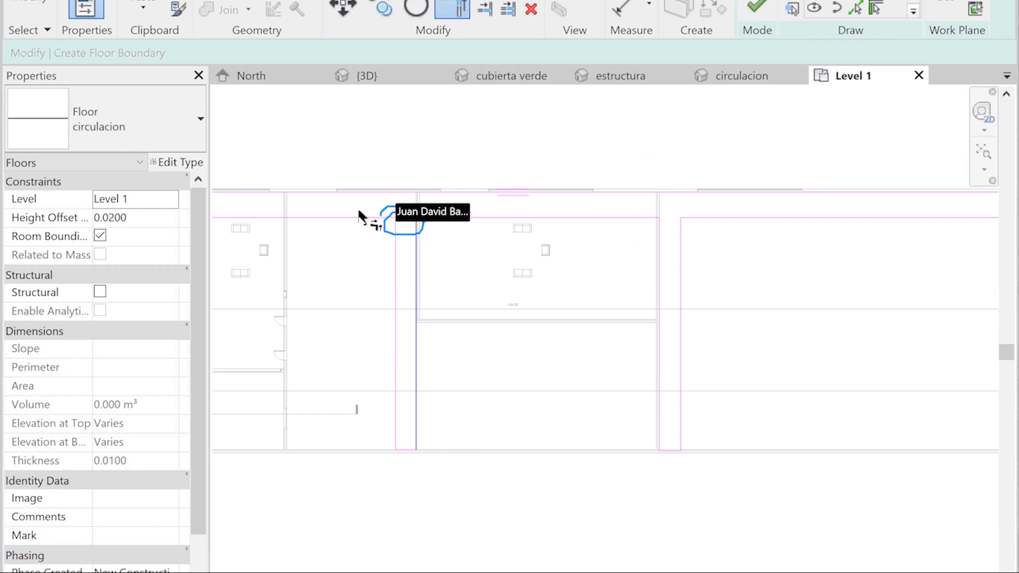
scroll(363, 215, "up", 1)
scroll(408, 239, "up", 1)
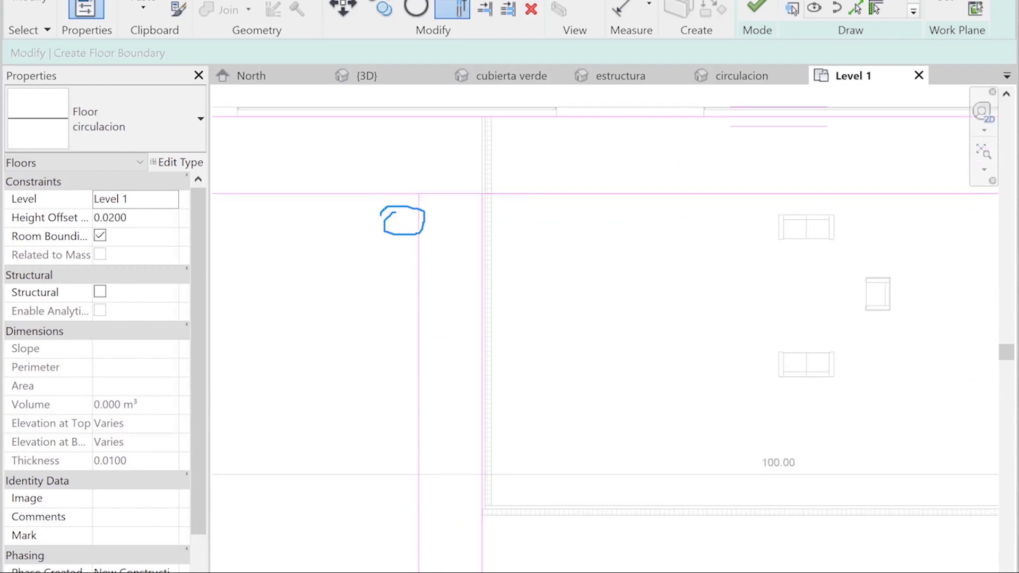
left_click(476, 247)
scroll(420, 210, "up", 2)
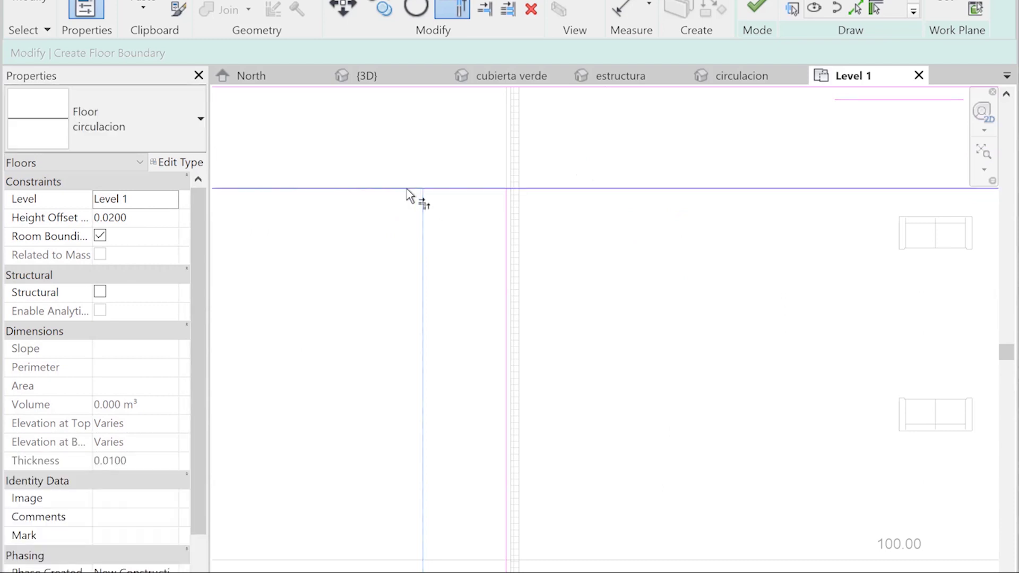
left_click(478, 188)
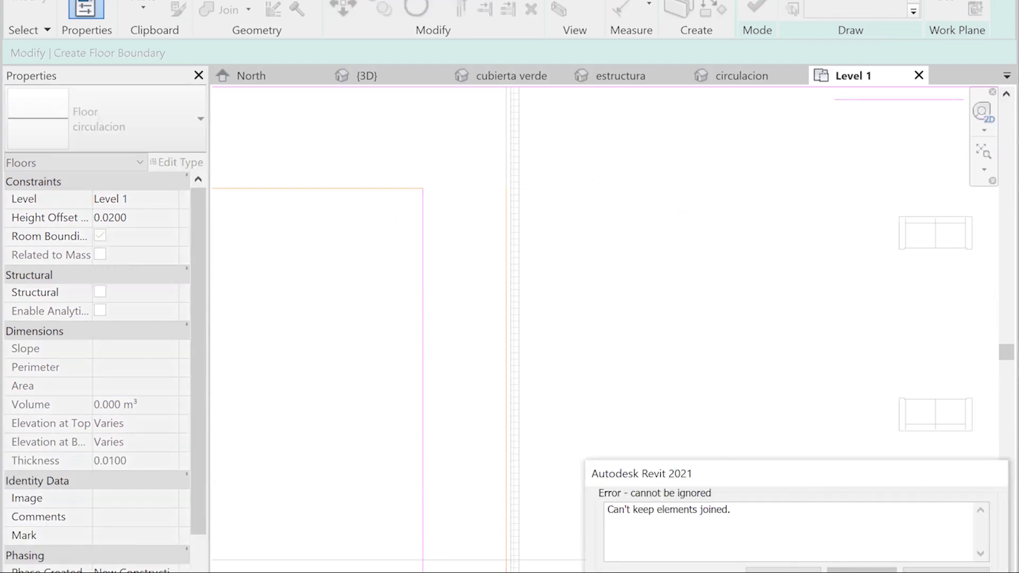
key("Escape")
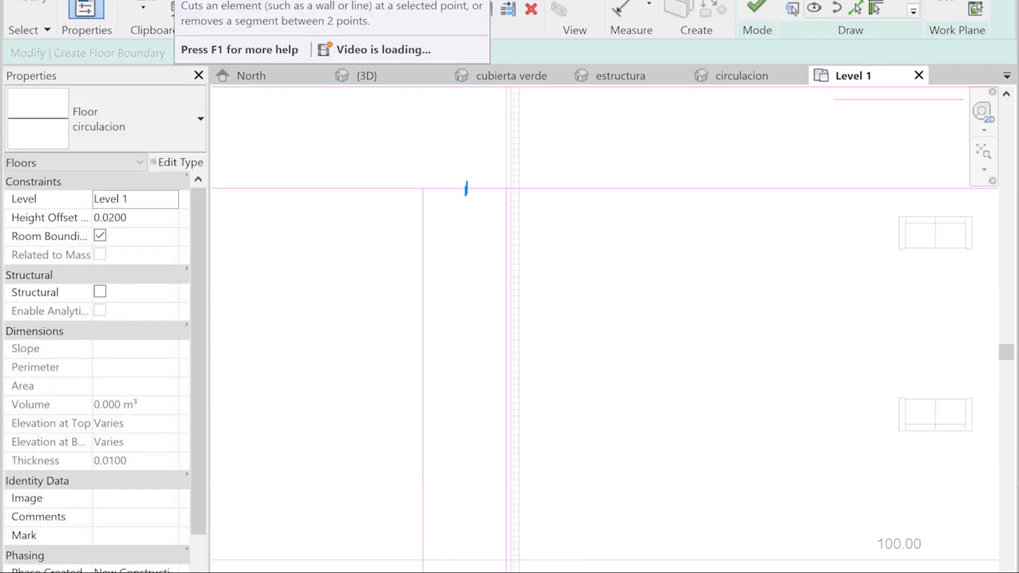
Step: Split the top boundary line near the corner and delete a stray sketch line
left_click(461, 11)
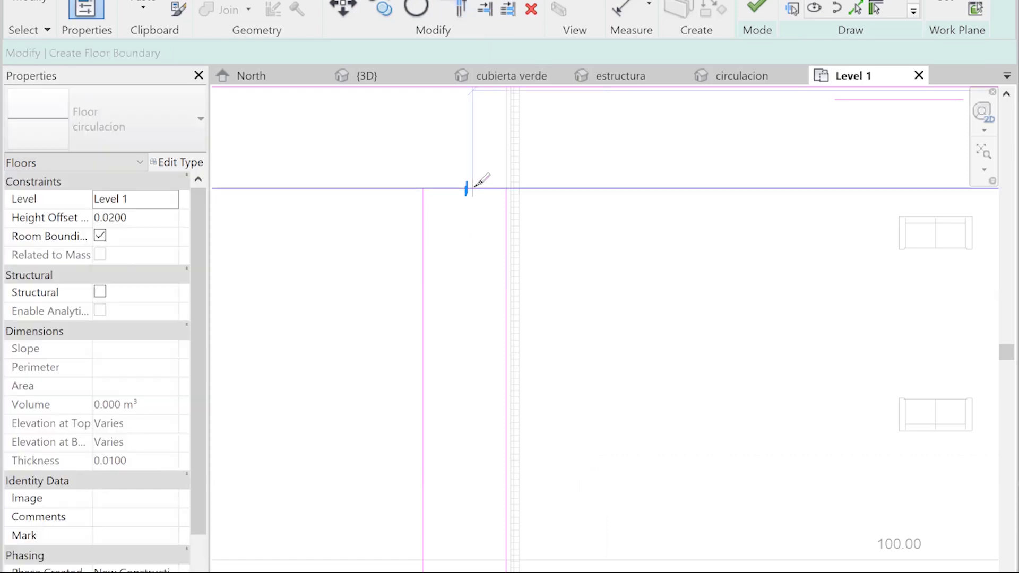
left_click(473, 187)
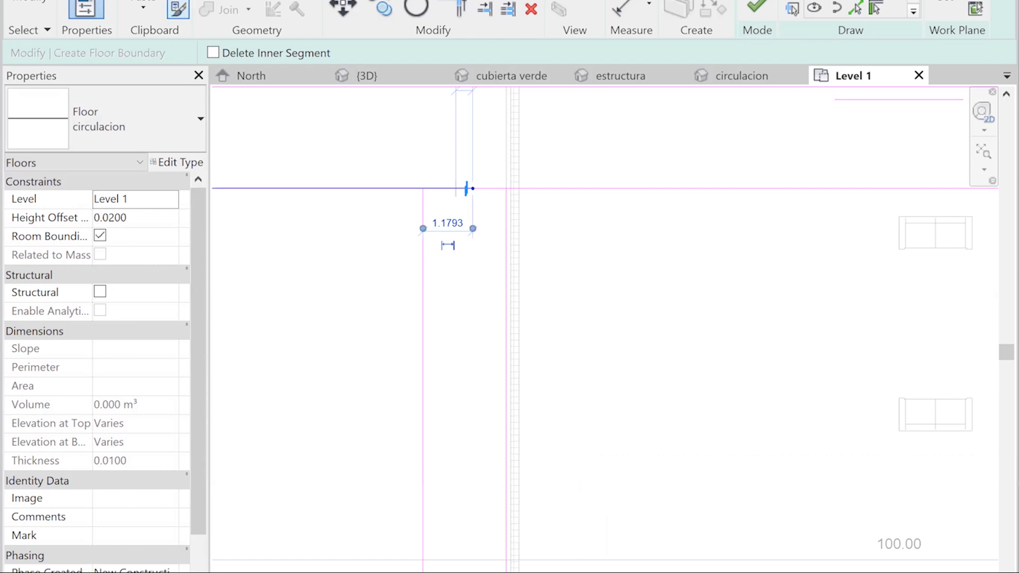
key("Escape")
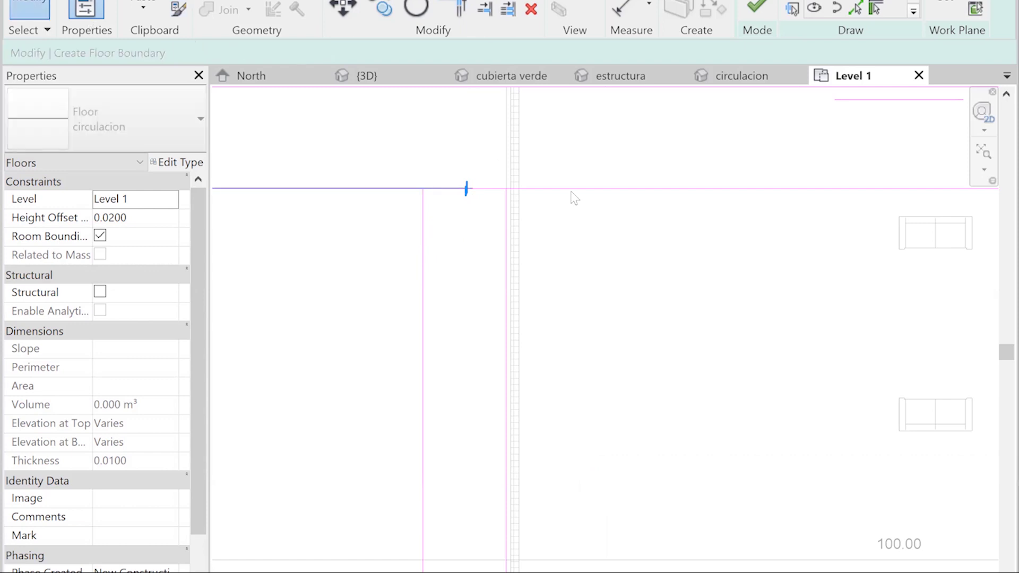
left_click(517, 213)
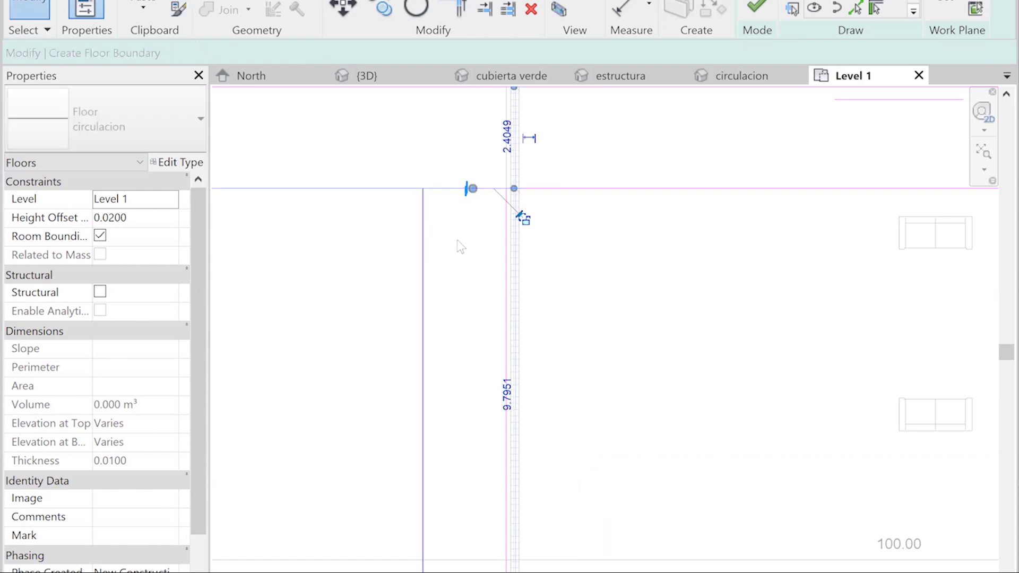
key("Delete")
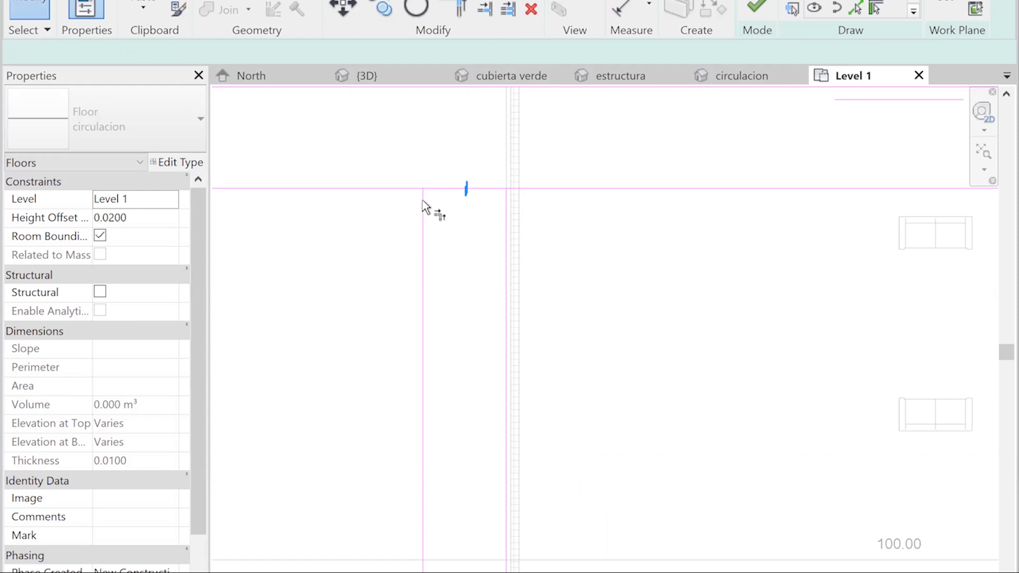
Step: Trim the top boundary back to the corner with TR, cutting off the stub
key("t")
key("r")
left_click(414, 188)
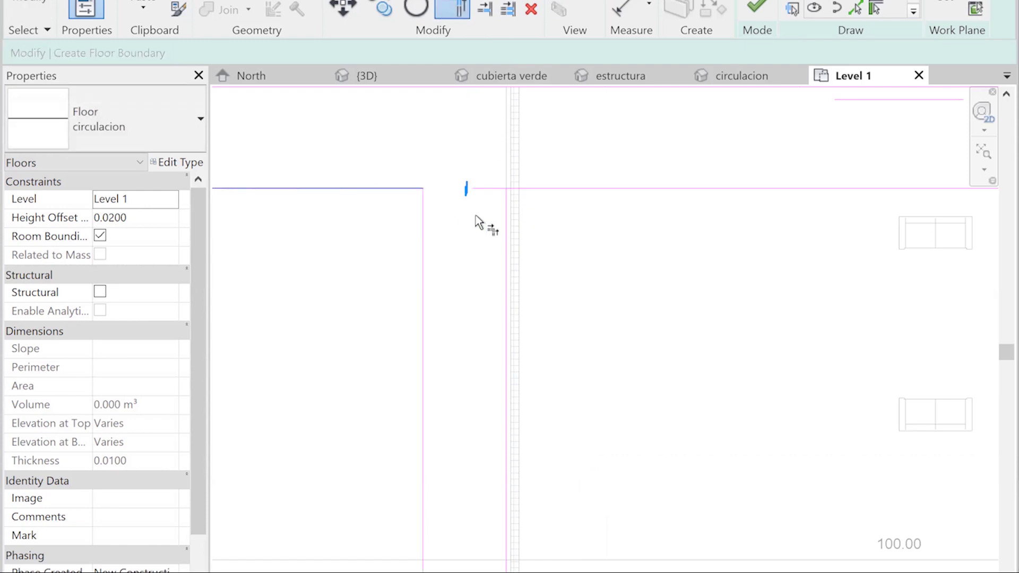
left_click(540, 190)
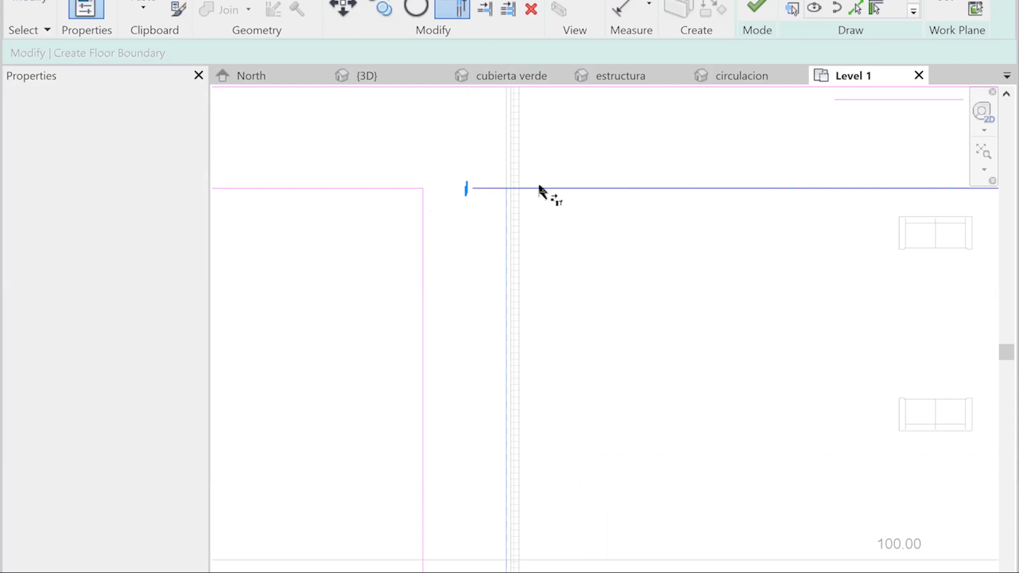
scroll(583, 207, "down", 1)
scroll(624, 200, "down", 2)
scroll(693, 186, "down", 1)
scroll(685, 196, "down", 1)
scroll(282, 223, "up", 1)
Step: Pick the top boundary line on the right for trimming, then end the tool
left_click(685, 193)
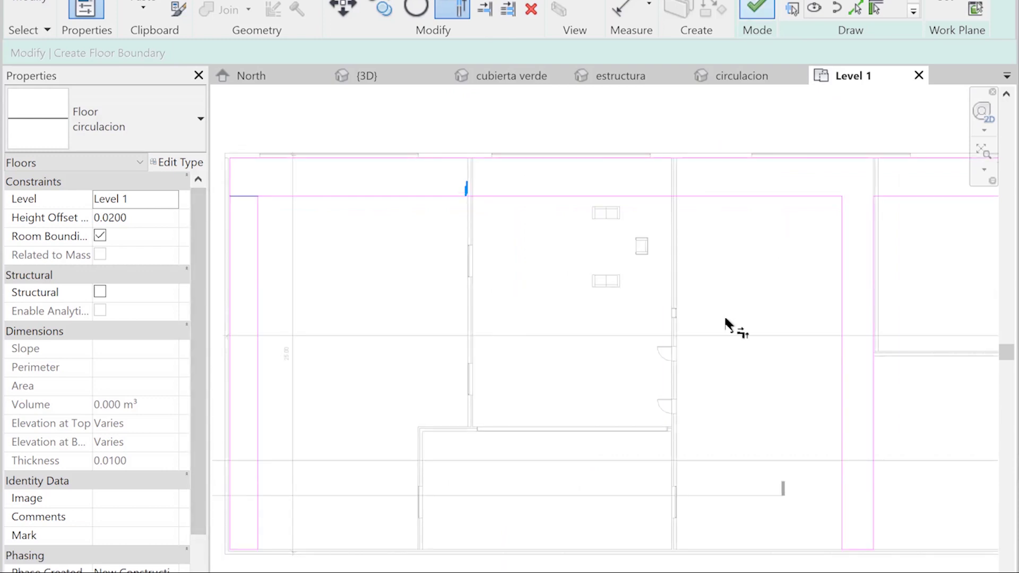
scroll(287, 220, "down", 1)
scroll(414, 130, "up", 2)
scroll(286, 191, "up", 2)
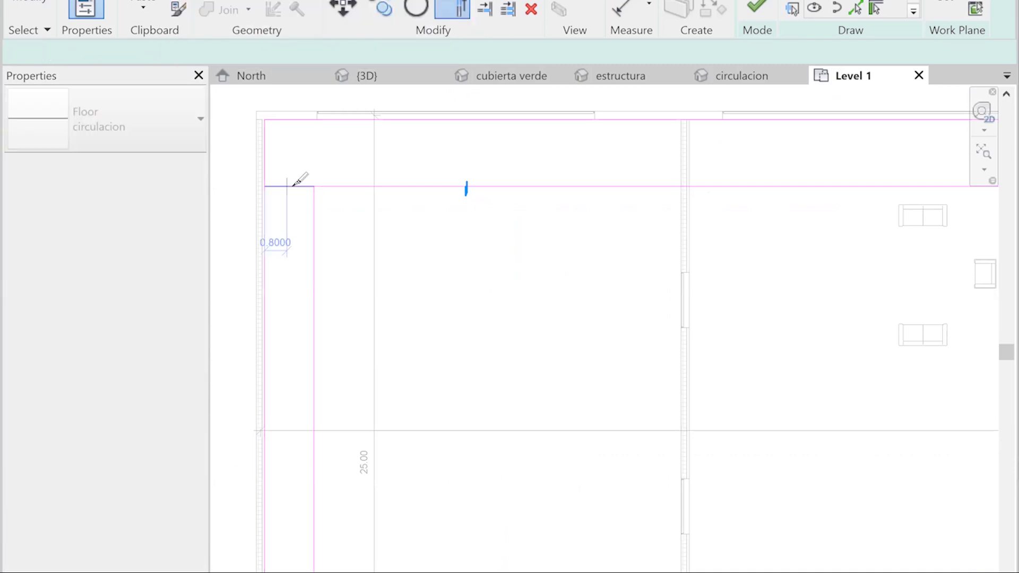
key("Escape")
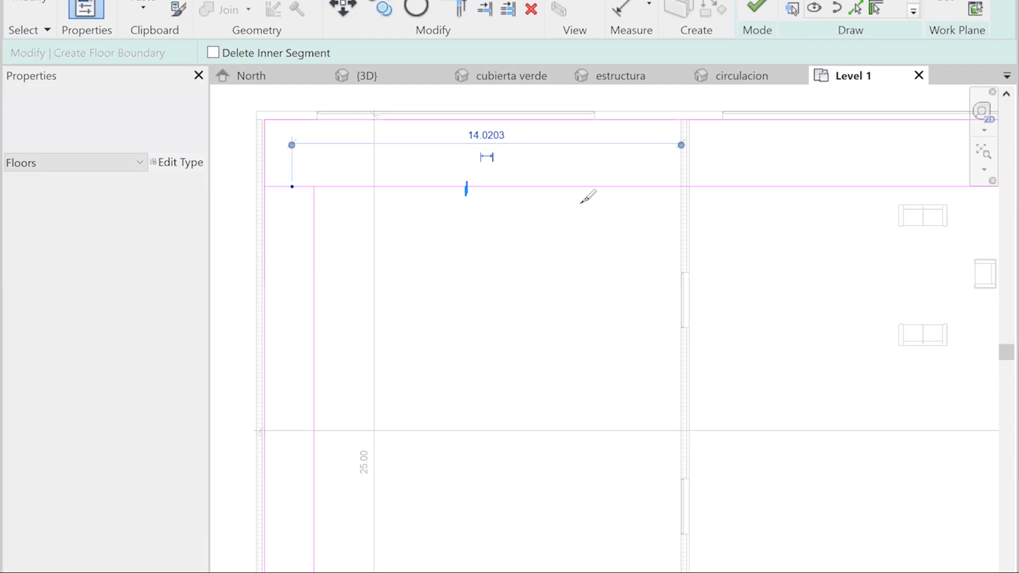
key("Escape")
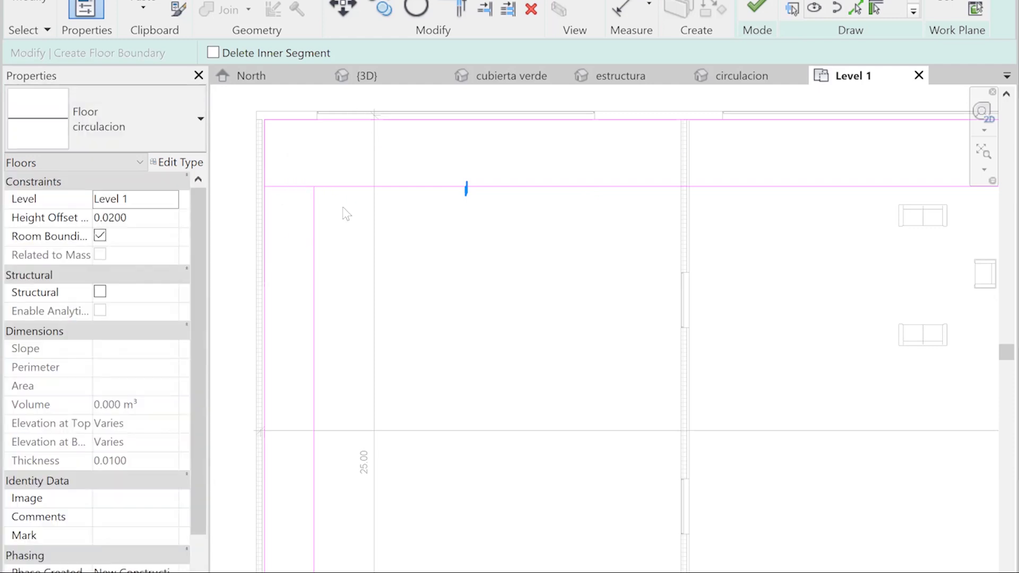
Step: Extend the left boundary line to the top line and delete the leftover corner segment
left_click(300, 187)
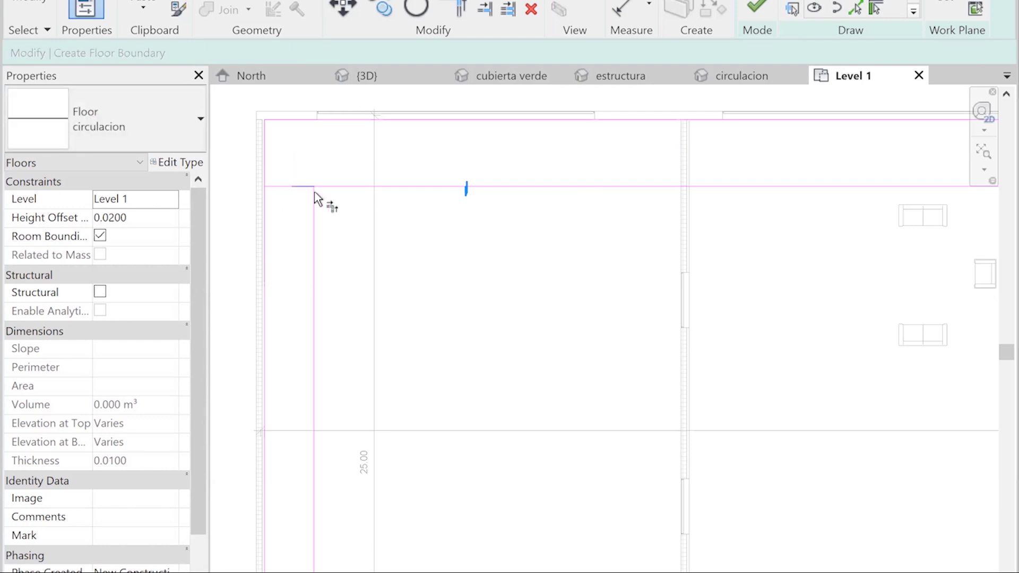
left_click(314, 192)
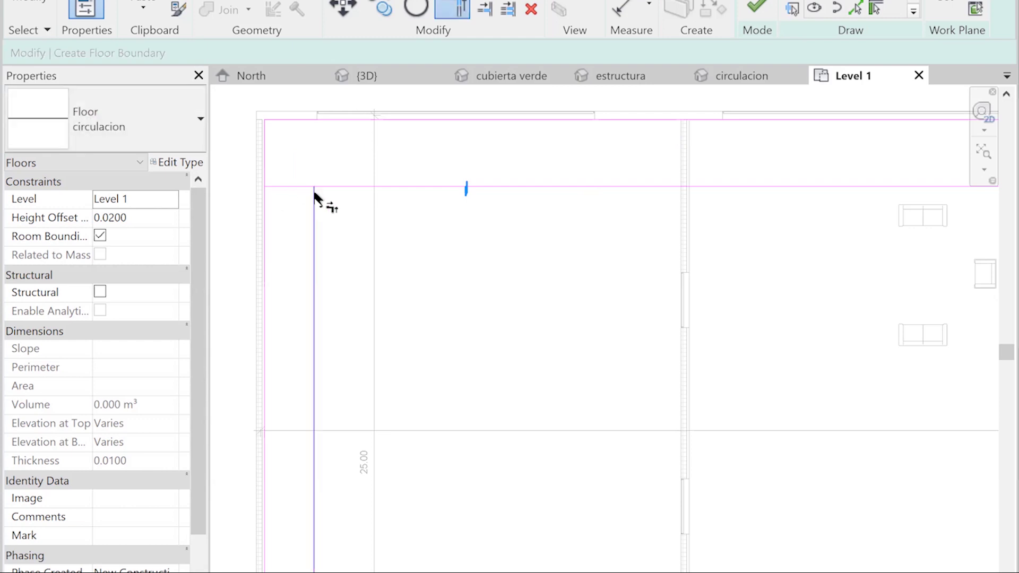
left_click(344, 187)
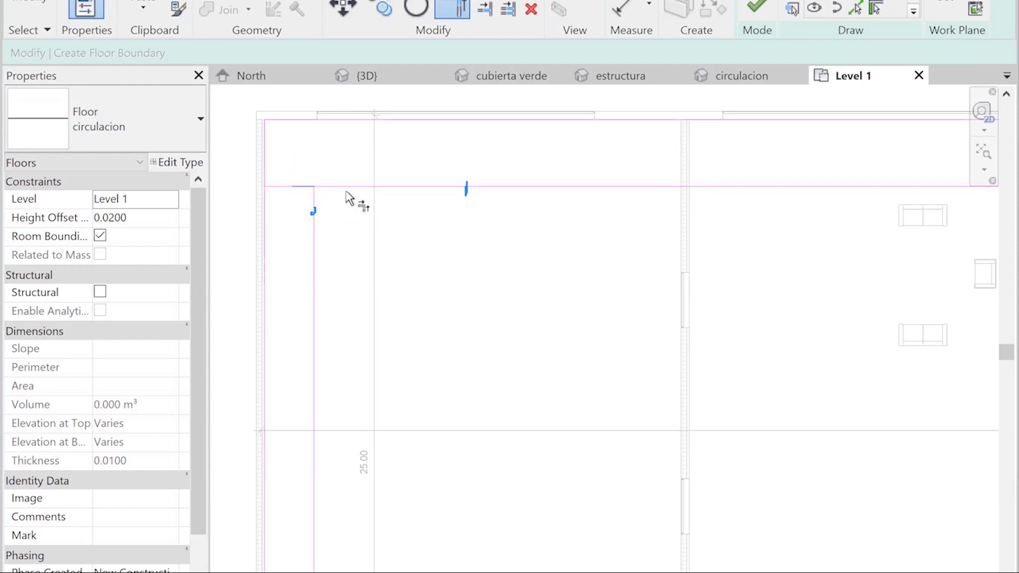
left_click(293, 187)
left_click(299, 185)
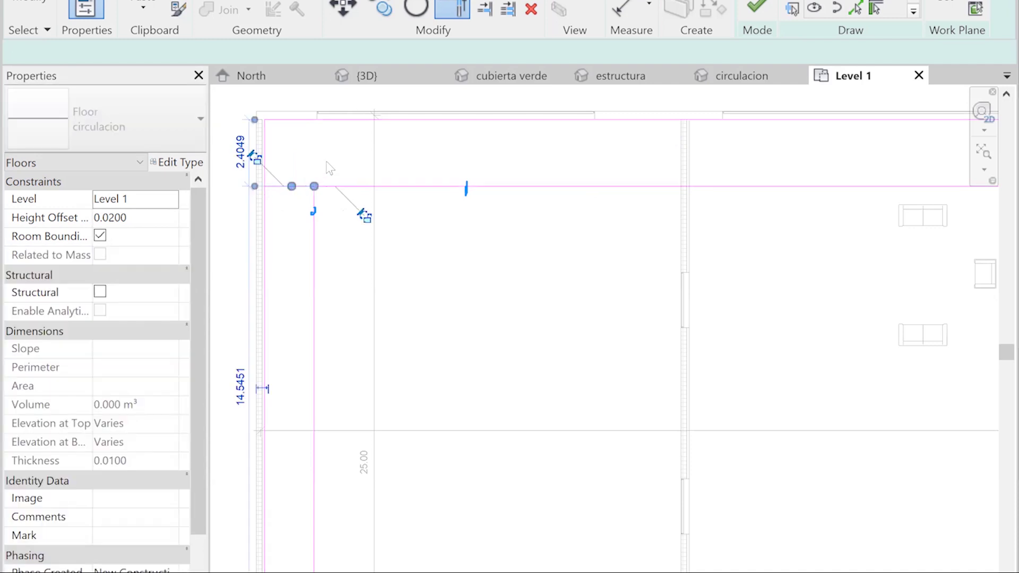
key("Delete")
key("Escape")
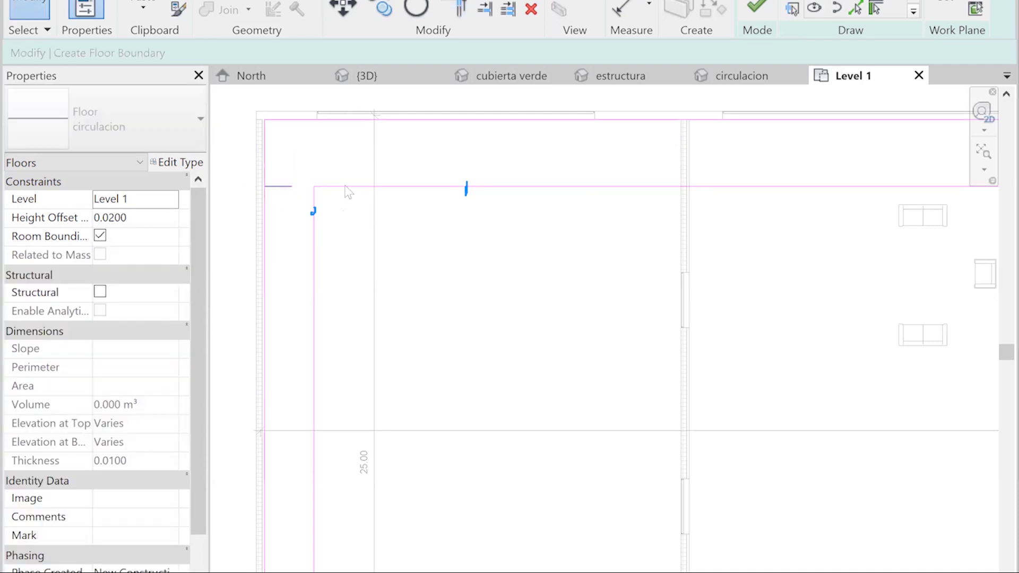
left_click(316, 187)
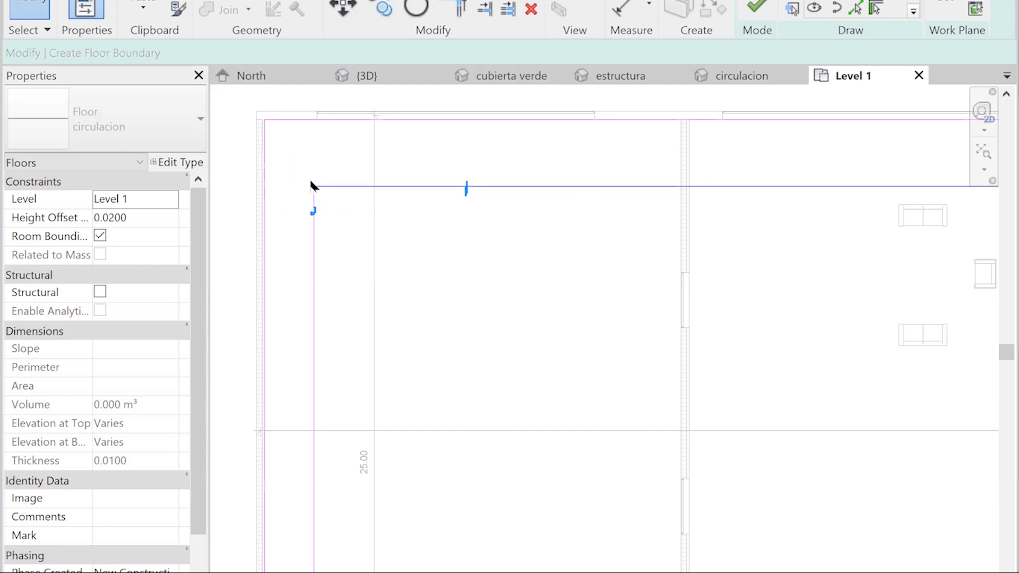
scroll(329, 212, "down", 2)
Step: Finish the circulacion floor sketch, save the project, and zoom out
scroll(343, 219, "down", 1)
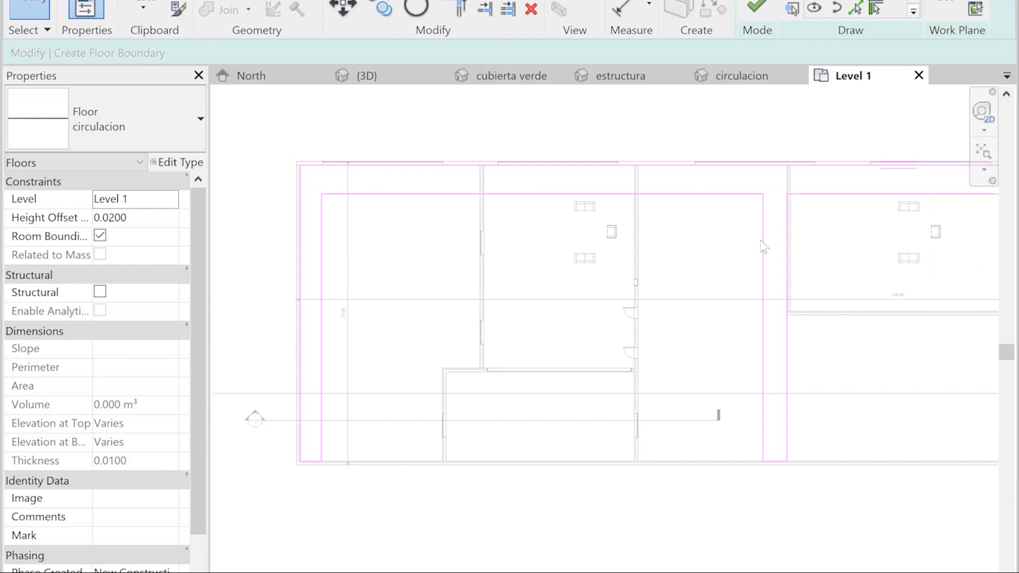
left_click(759, 11)
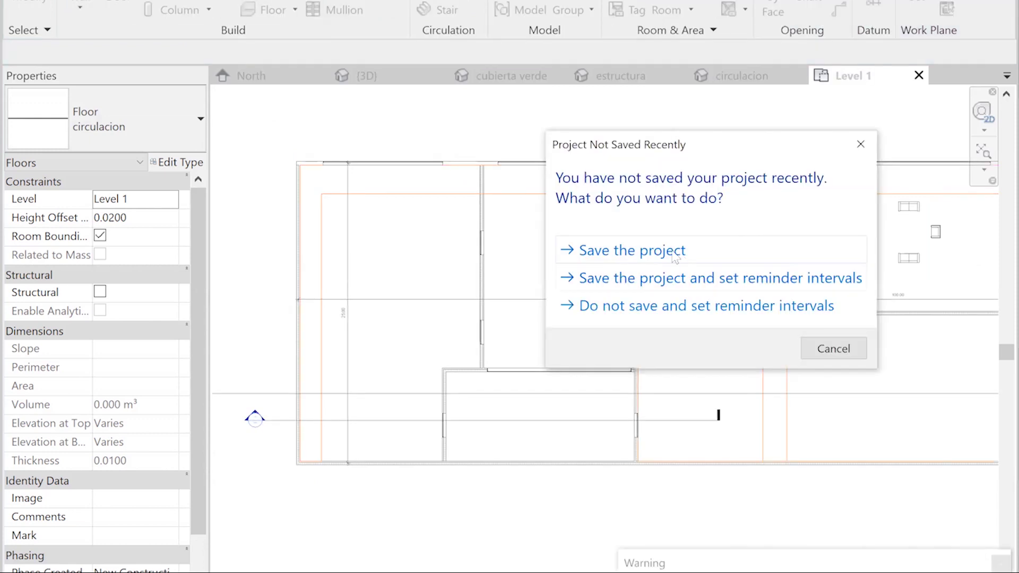
left_click(672, 250)
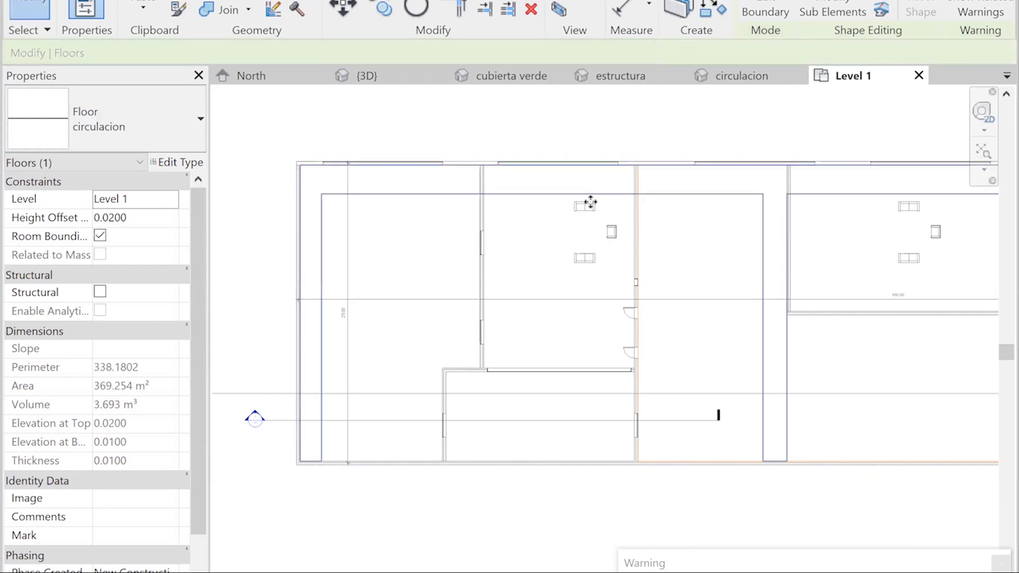
scroll(455, 247, "down", 2)
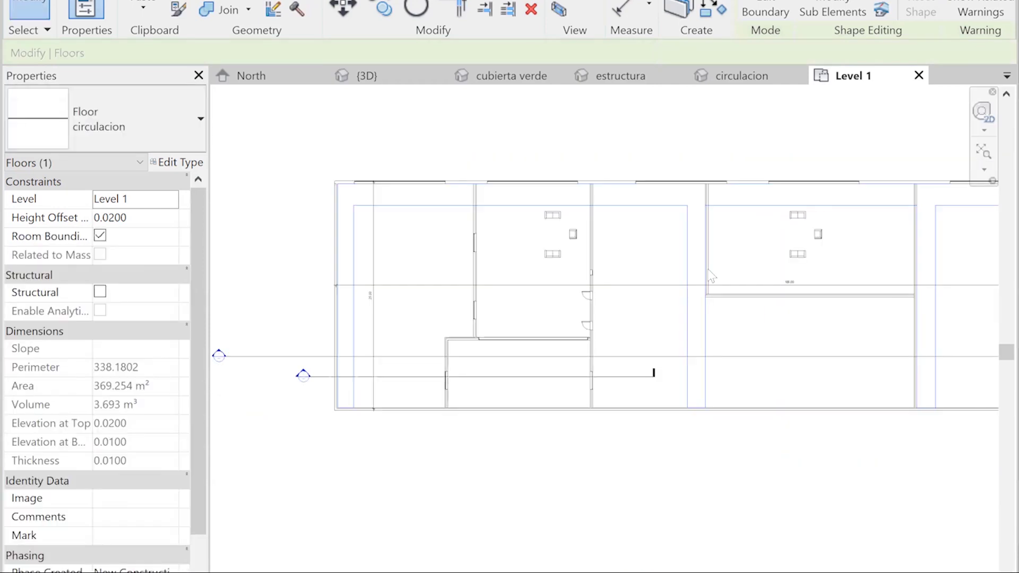
scroll(455, 247, "down", 1)
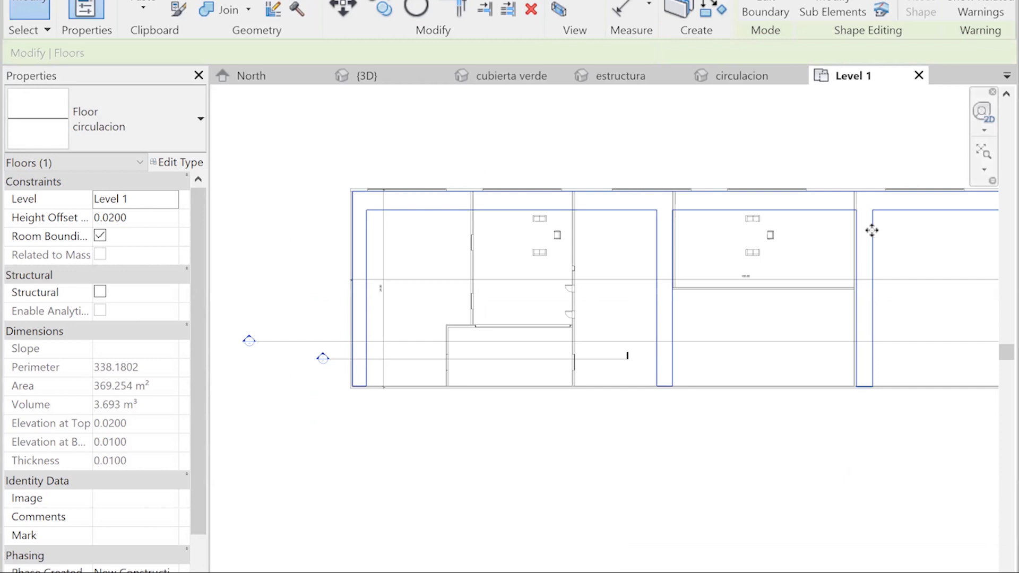
scroll(872, 230, "down", 2)
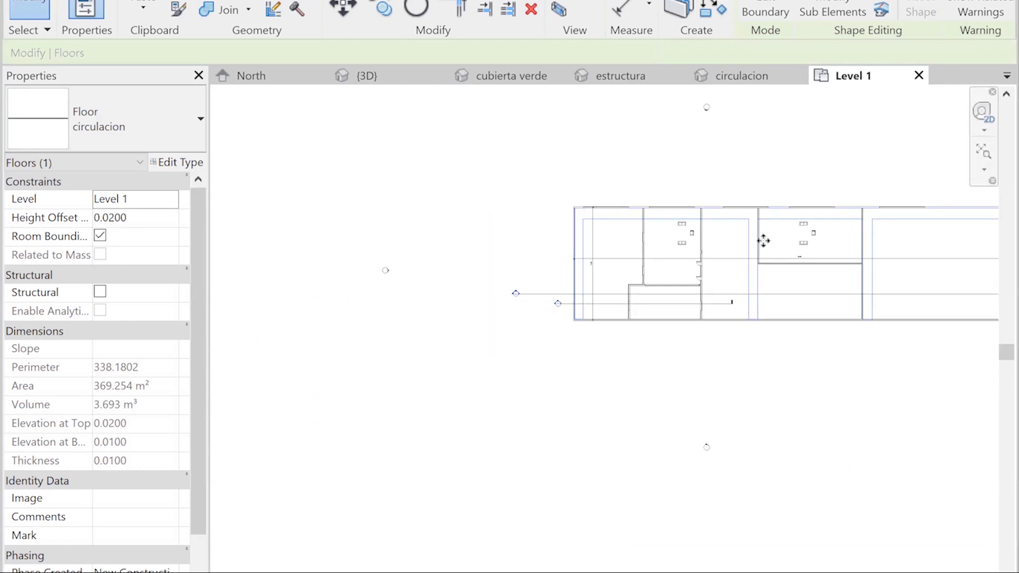
scroll(762, 239, "up", 3)
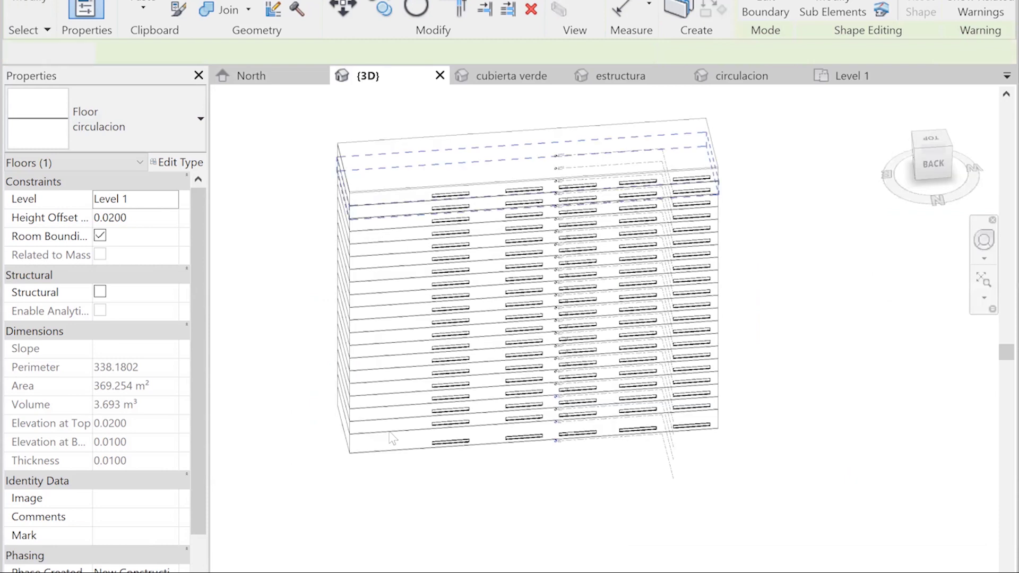
Step: Dismiss the save reminder, switch to the {3D} view and zoom extents (ZF)
key("Escape")
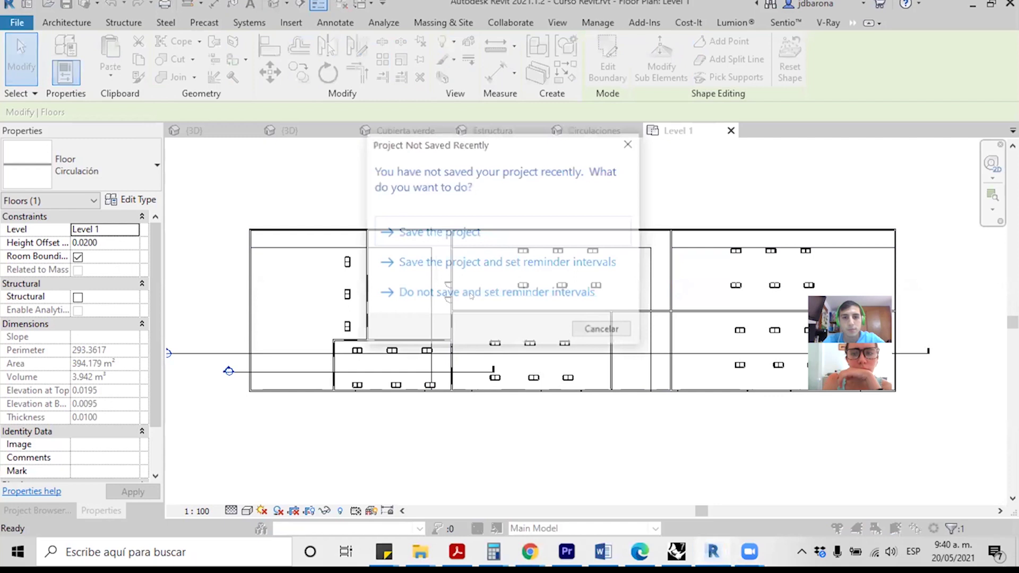
left_click(471, 293)
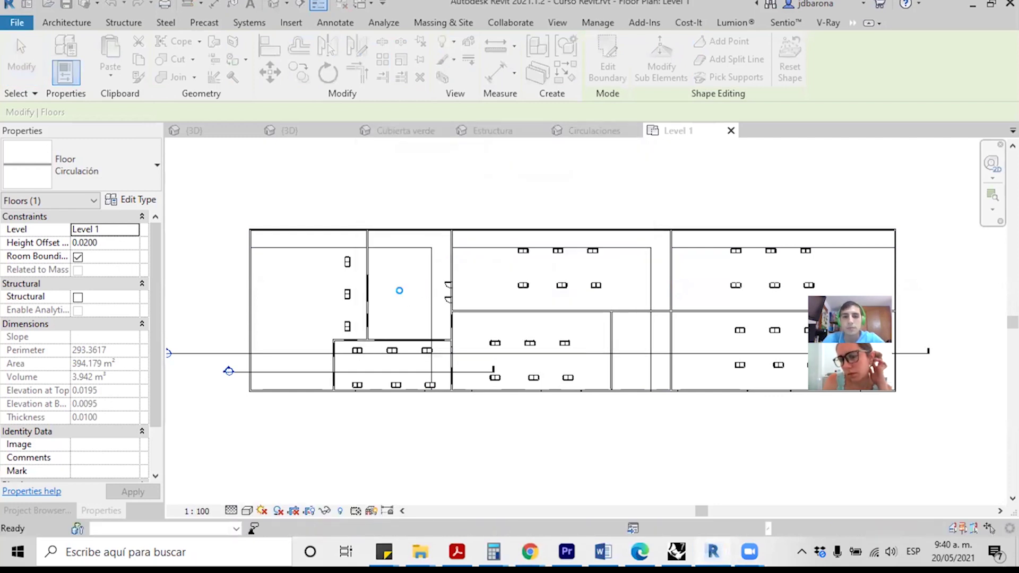
key("ctrl+Tab")
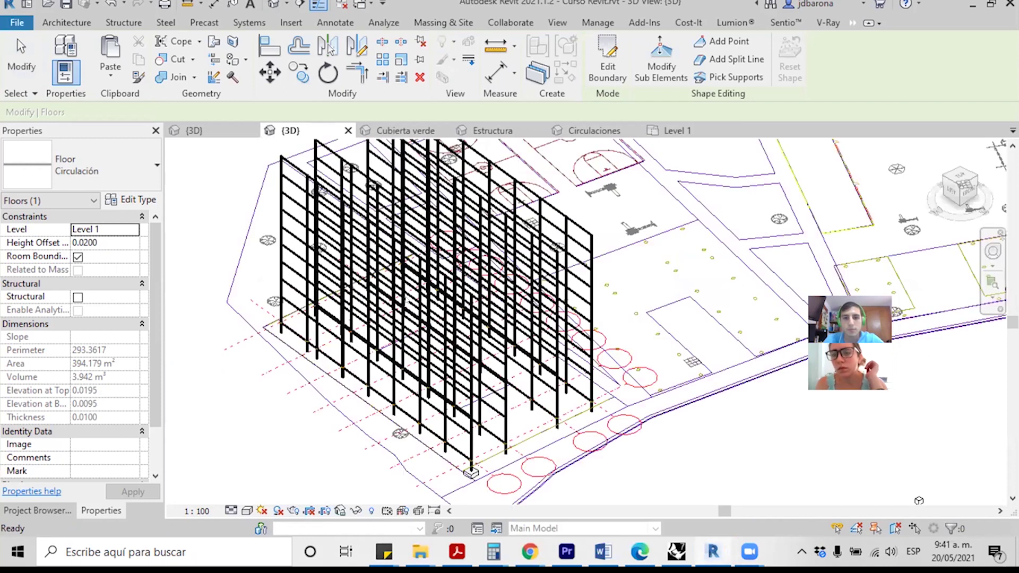
key("Escape")
key("z")
key("f")
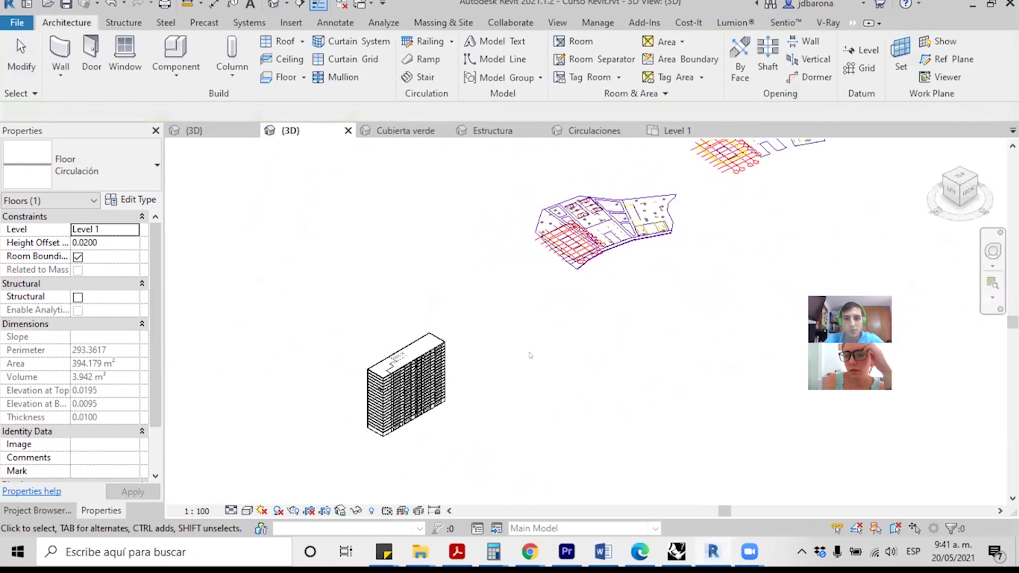
Step: Orbit around the building tower and select the Cerramientos model group
middle_click_drag(529, 355, 434, 366, "shift")
scroll(424, 350, "up", 5)
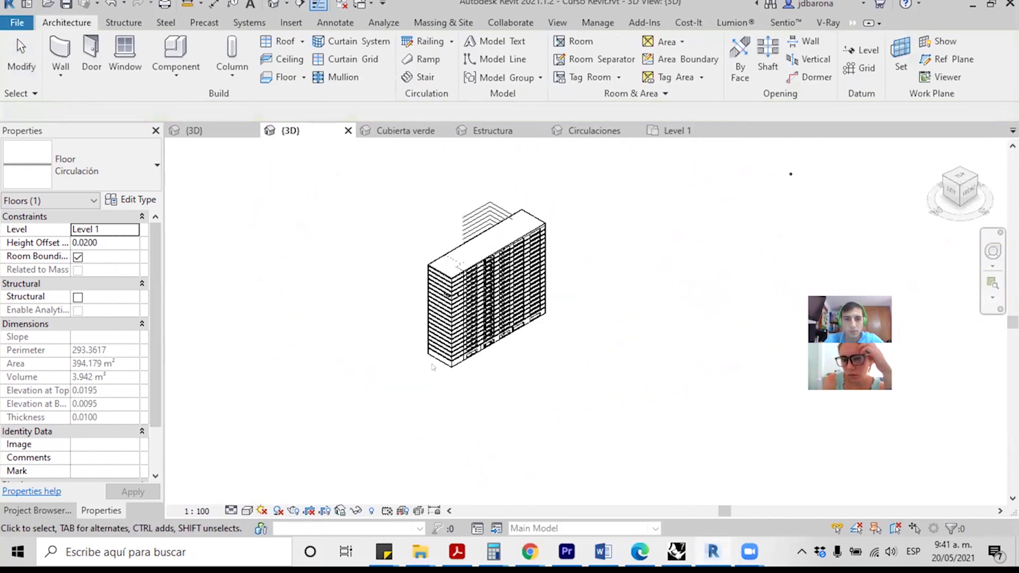
key("Escape")
scroll(469, 334, "up", 3)
scroll(468, 334, "down", 5)
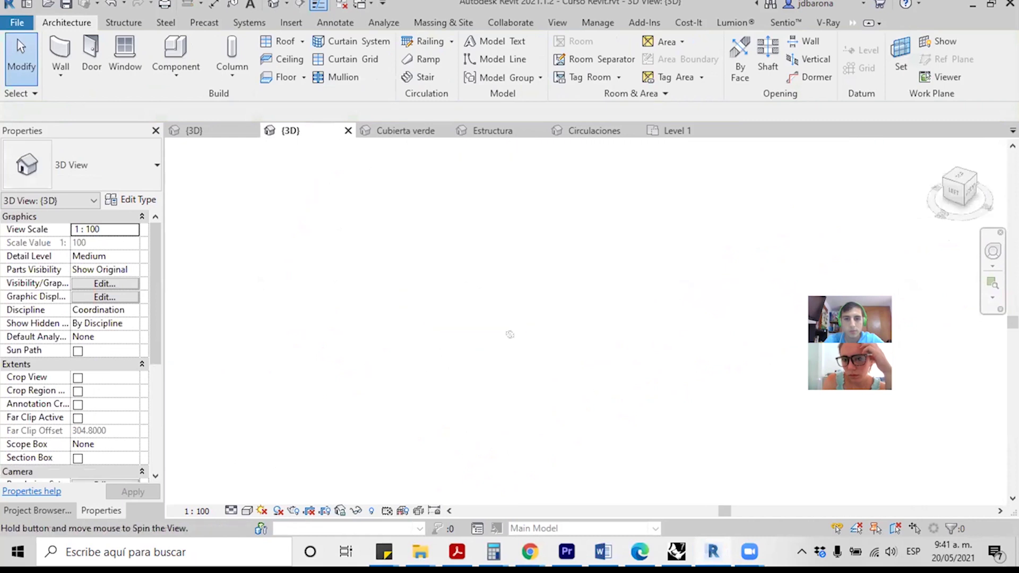
middle_click_drag(485, 318, 681, 367, "shift")
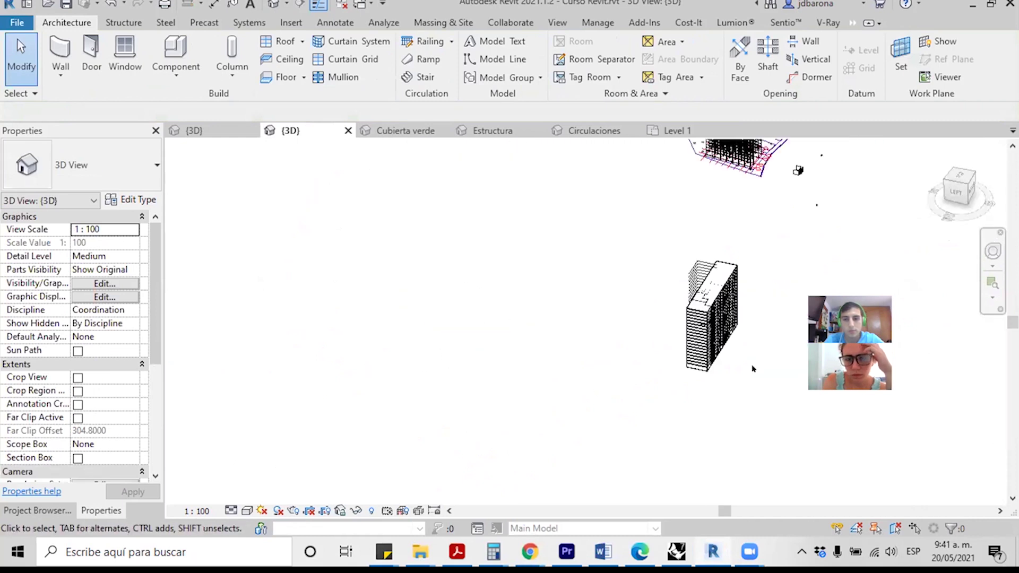
scroll(752, 368, "up", 4)
scroll(599, 354, "up", 2)
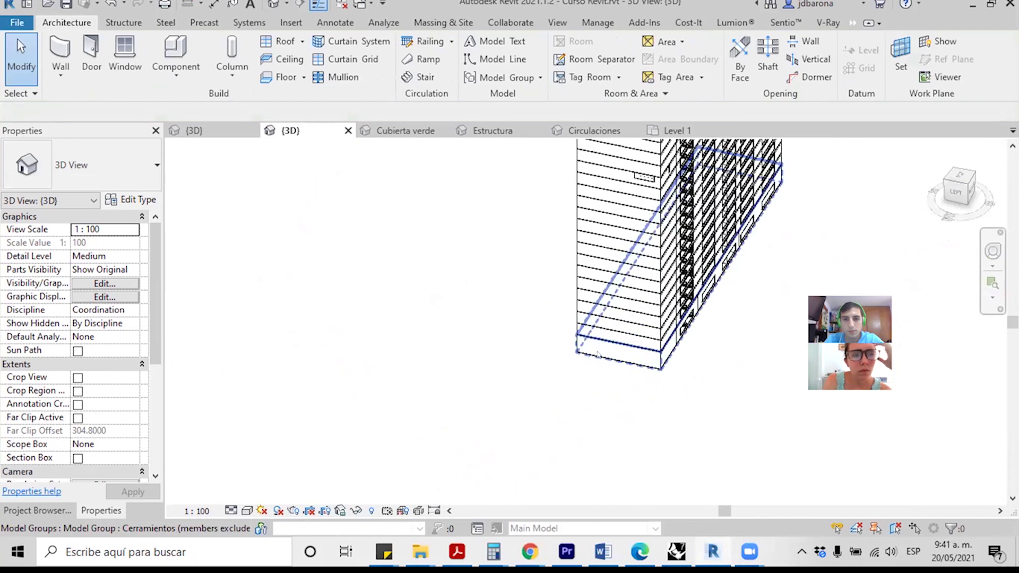
left_click(600, 355)
Step: Set the 3D view's visual style to Wireframe and select the Level 1 Circulación floor
scroll(599, 357, "up", 2)
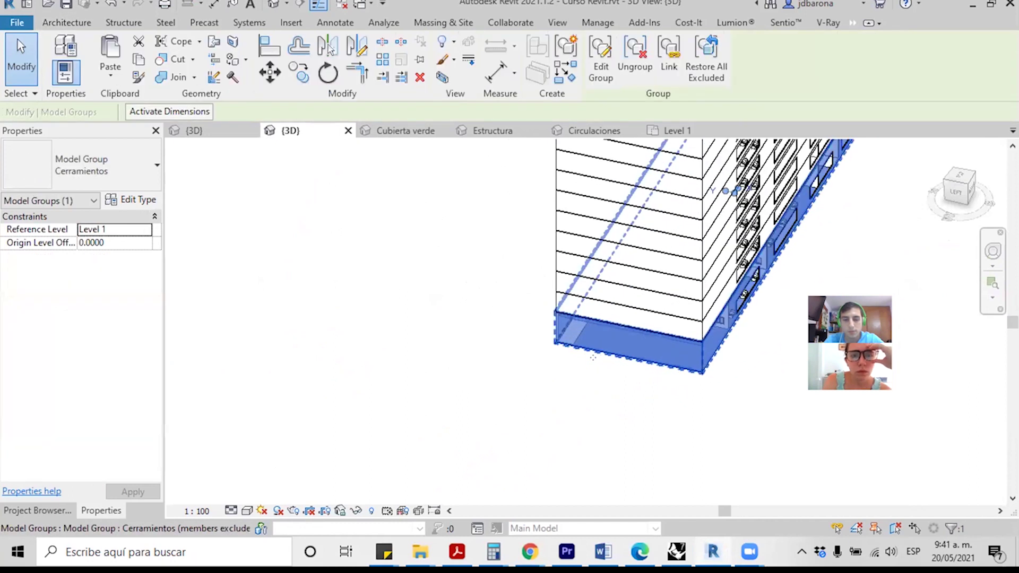
left_click(247, 511)
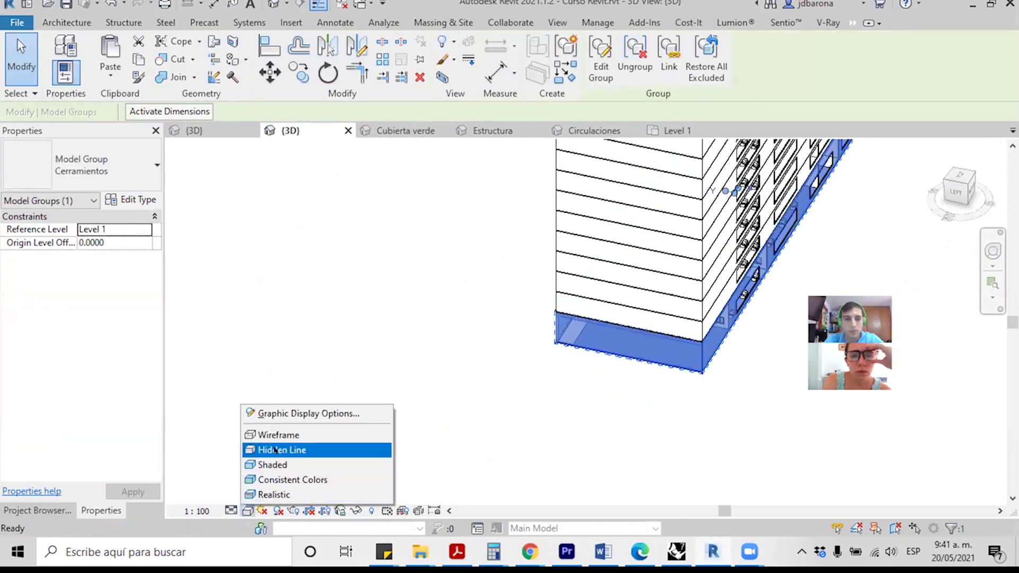
left_click(344, 441)
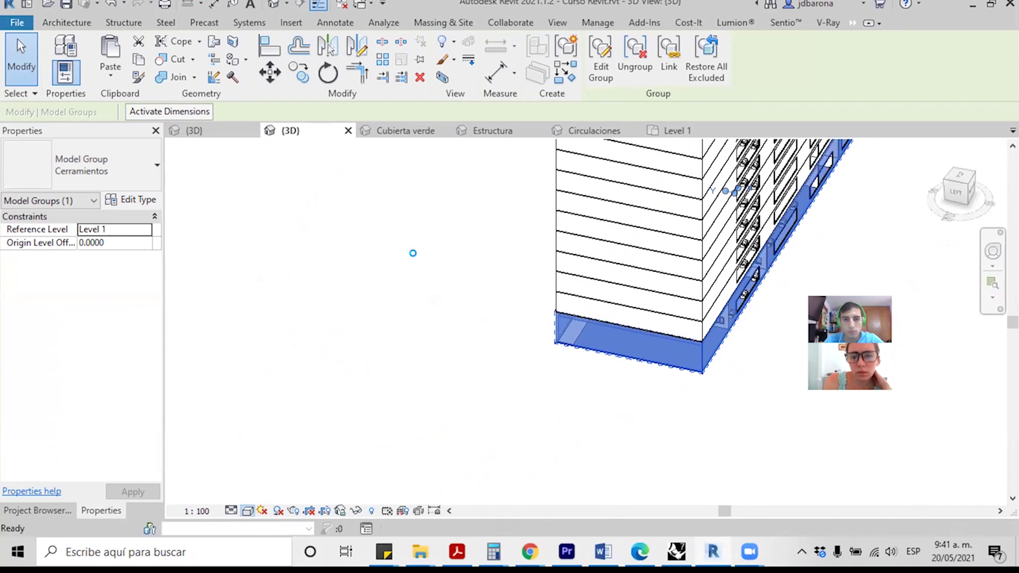
left_click(422, 272)
scroll(578, 329, "up", 4)
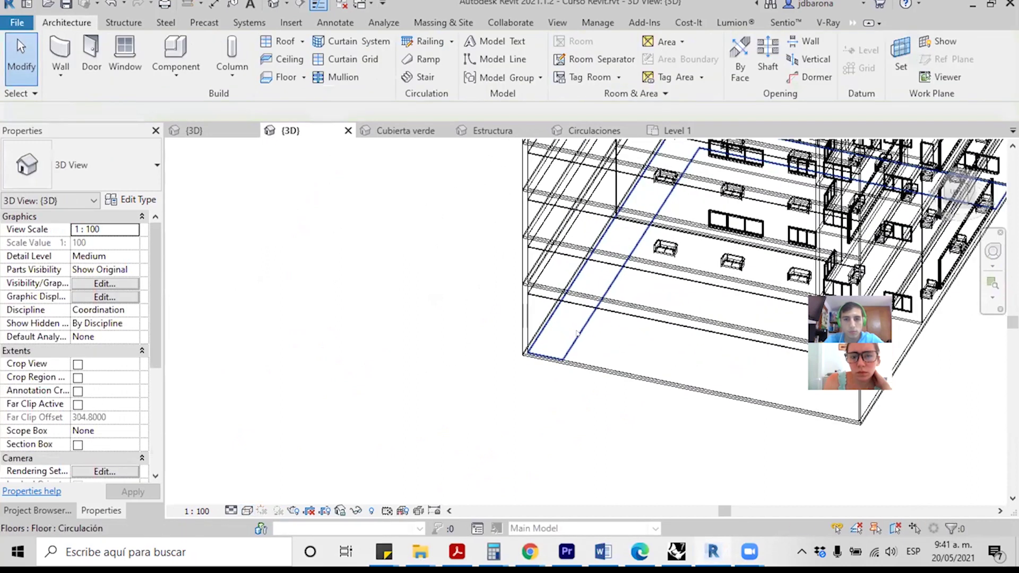
left_click(524, 353)
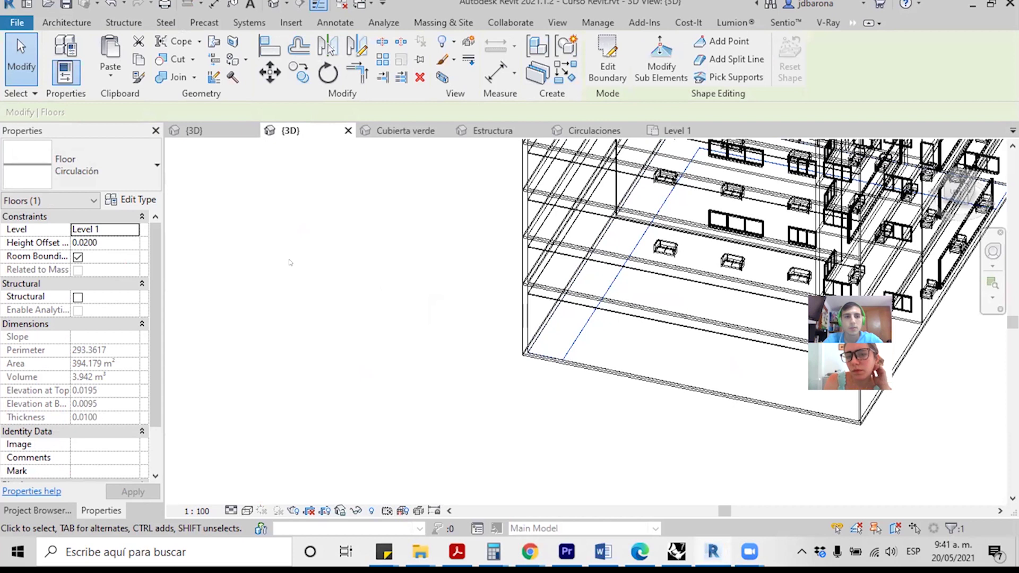
Step: Paste the Circulación floor Aligned to Selected Levels, Level 2 through Level 10
left_click(112, 78)
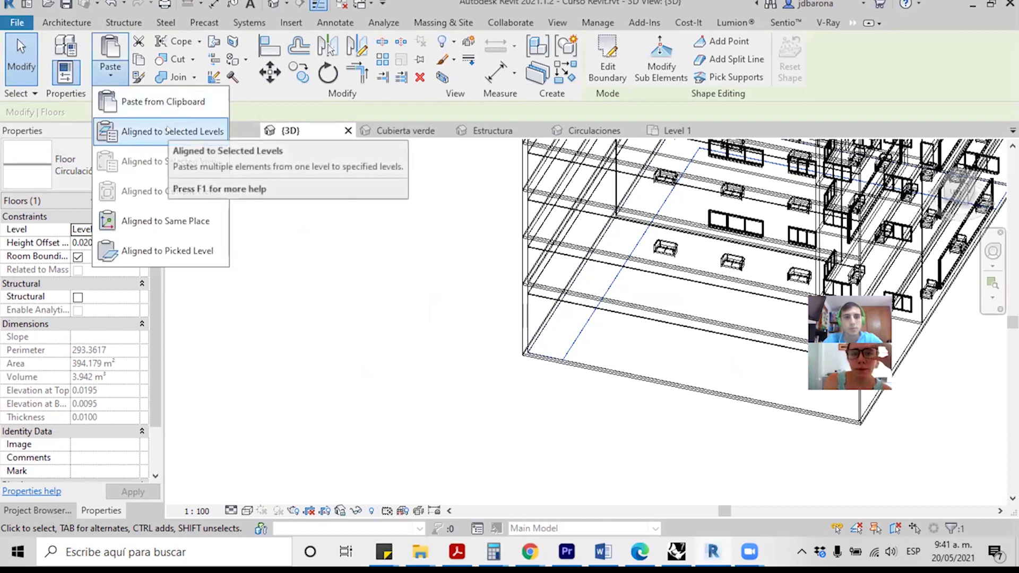
left_click(159, 130)
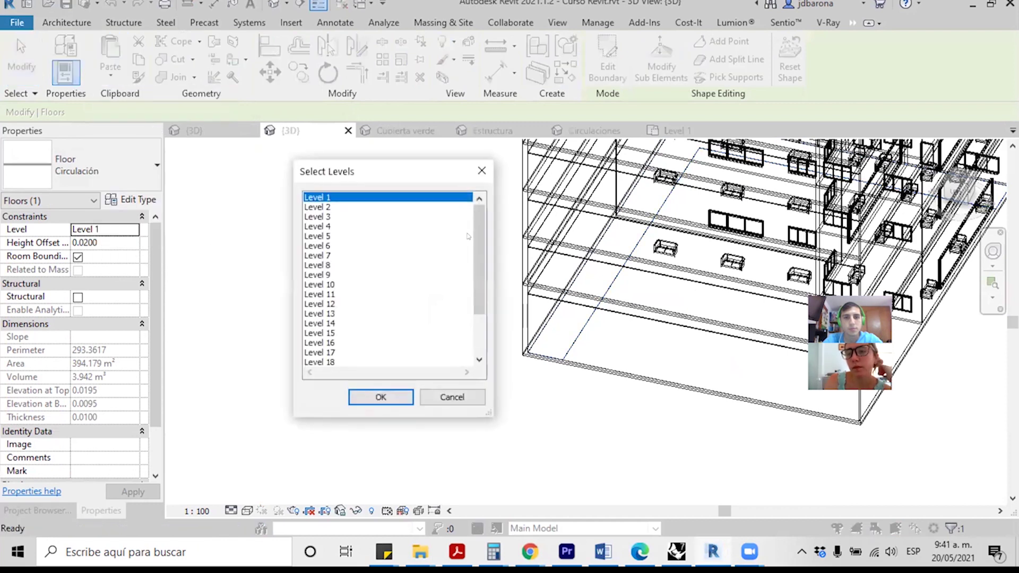
left_click(323, 207)
left_click(315, 285, "shift")
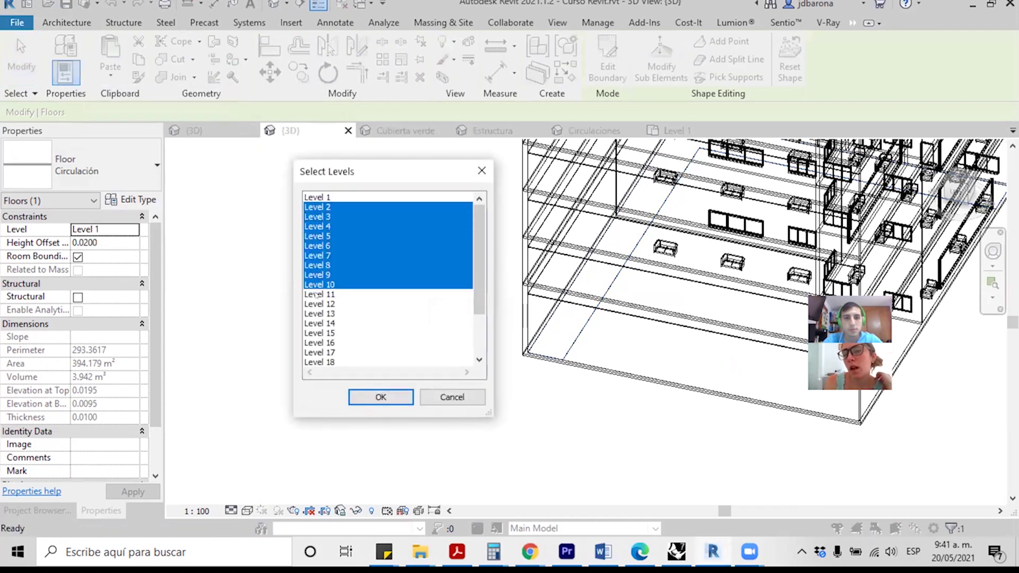
key("Return")
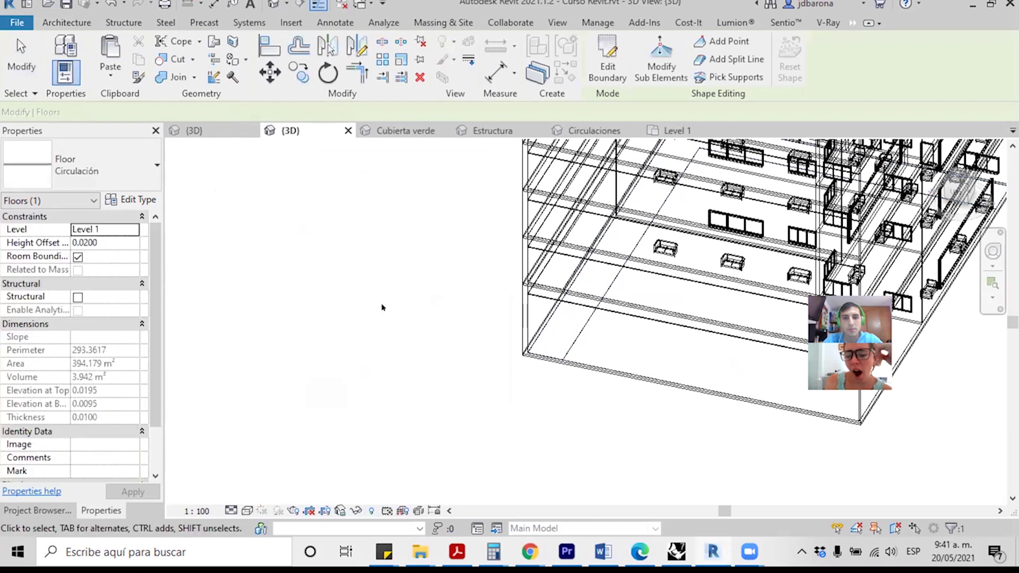
Step: Zoom and orbit the wireframe tower to check the pasted floors up to Level 10
scroll(380, 308, "down", 2)
scroll(380, 308, "down", 2)
scroll(376, 308, "down", 1)
scroll(375, 307, "down", 1)
scroll(375, 308, "down", 1)
scroll(404, 260, "down", 2)
scroll(433, 211, "down", 1)
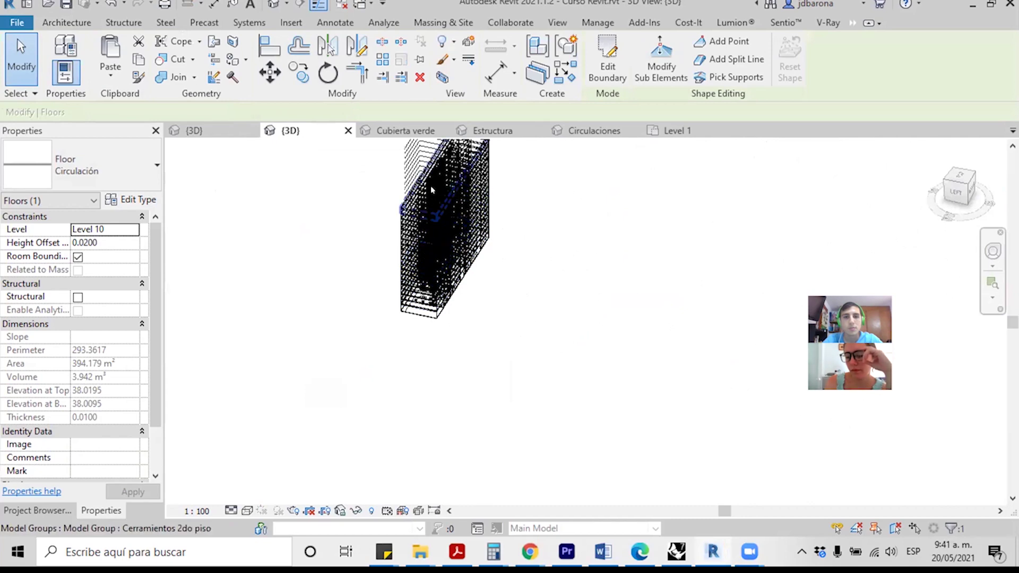
scroll(433, 211, "up", 3)
middle_click_drag(434, 211, 741, 252, "shift")
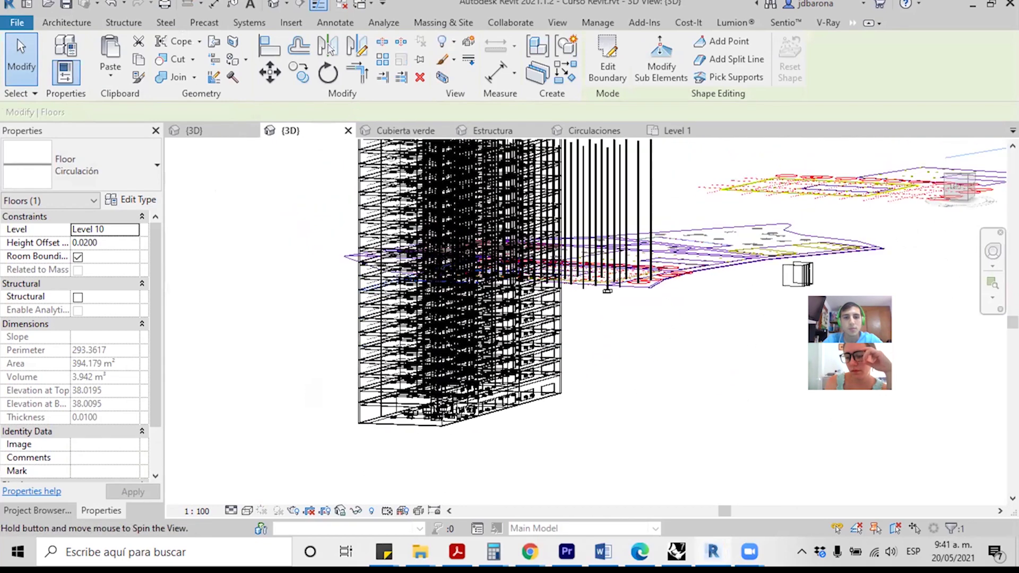
middle_click_drag(741, 252, 157, 433, "shift")
scroll(414, 225, "down", 2)
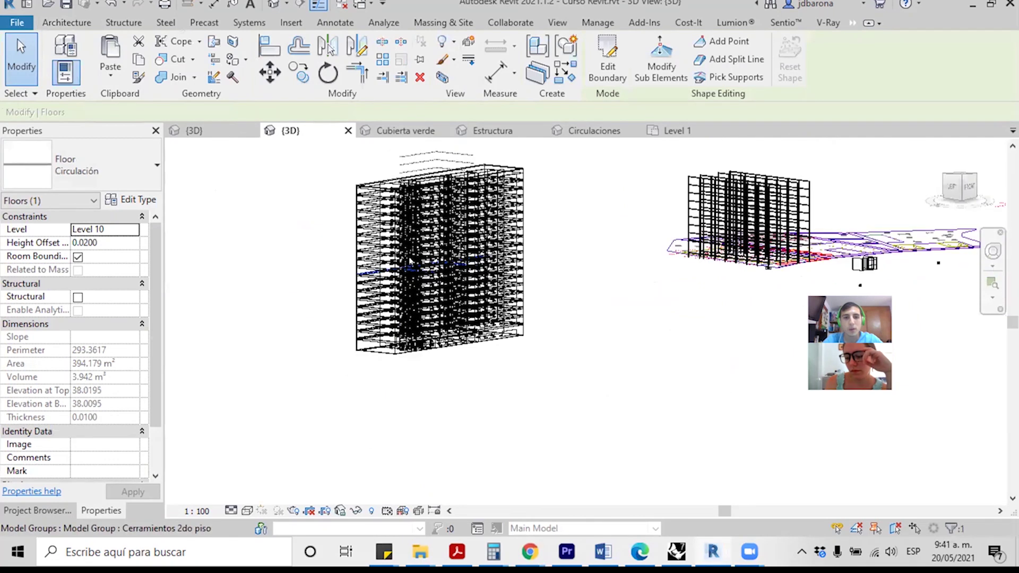
scroll(414, 225, "down", 1)
scroll(403, 249, "up", 1)
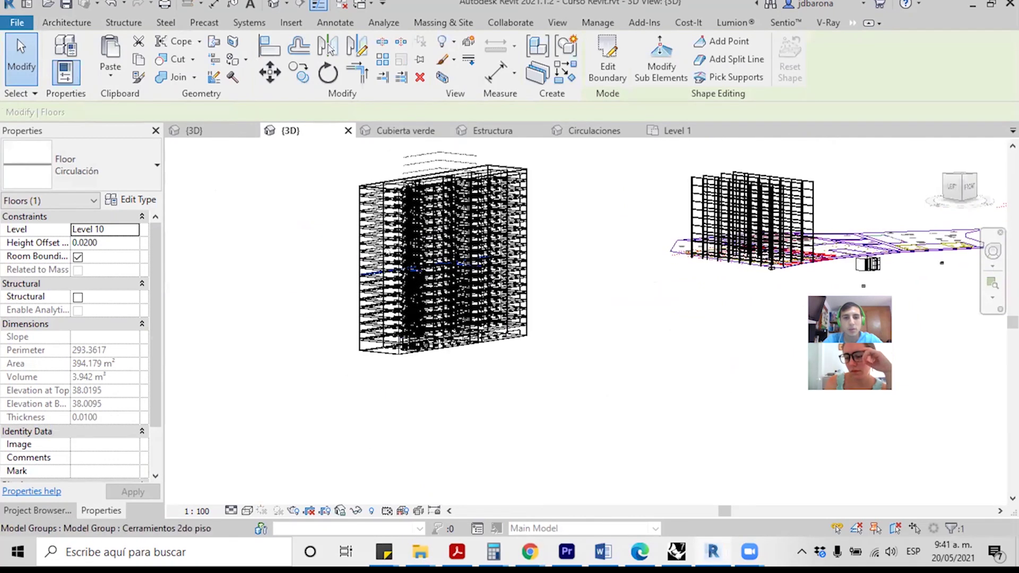
scroll(403, 249, "up", 2)
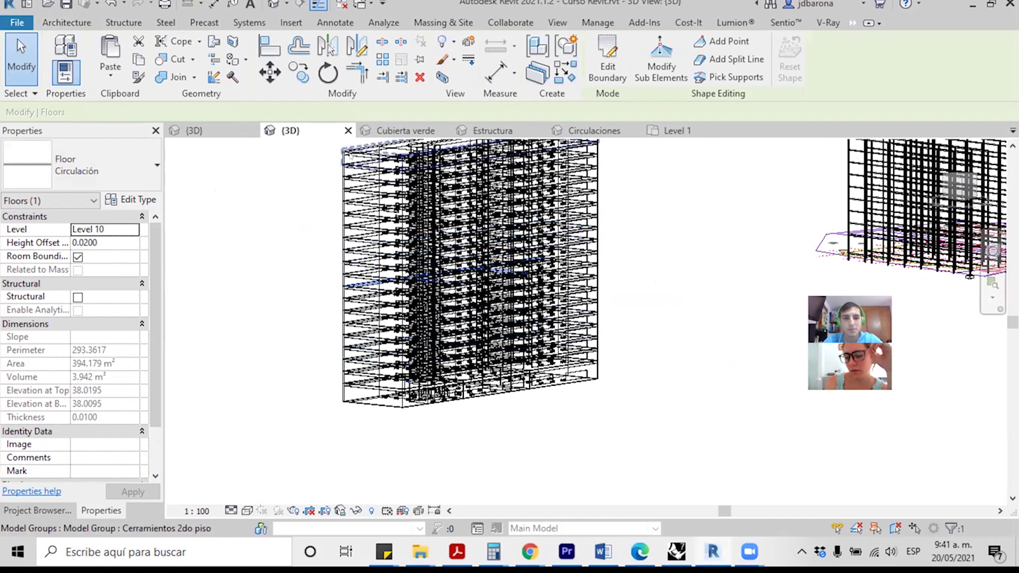
left_click(326, 214)
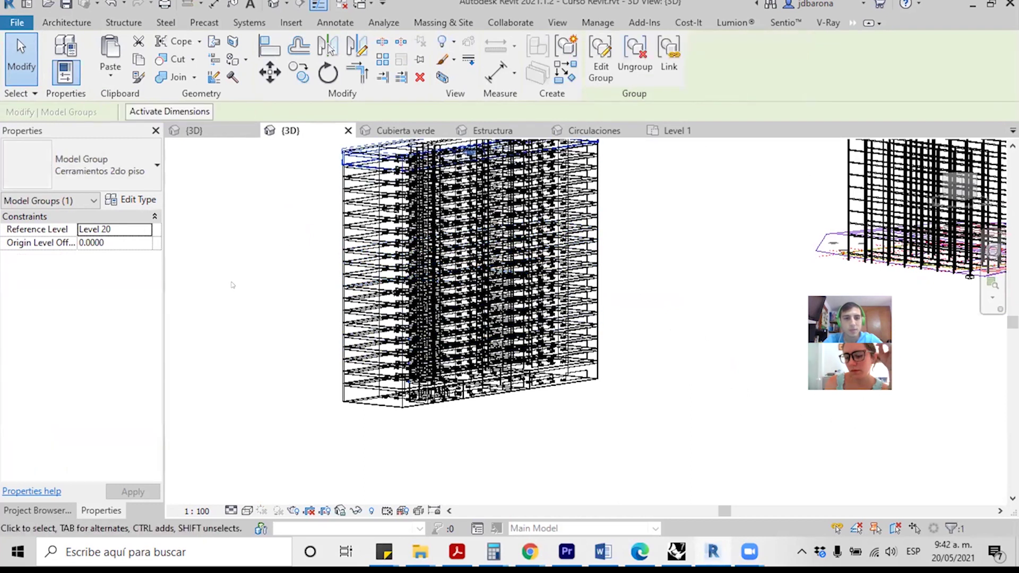
scroll(300, 321, "up", 2)
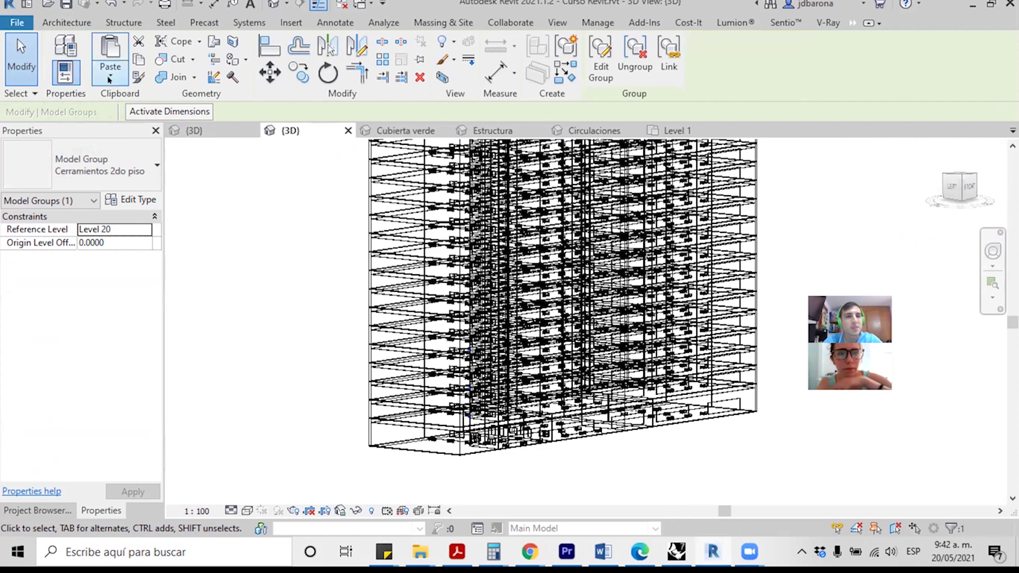
left_click(111, 74)
left_click(150, 131)
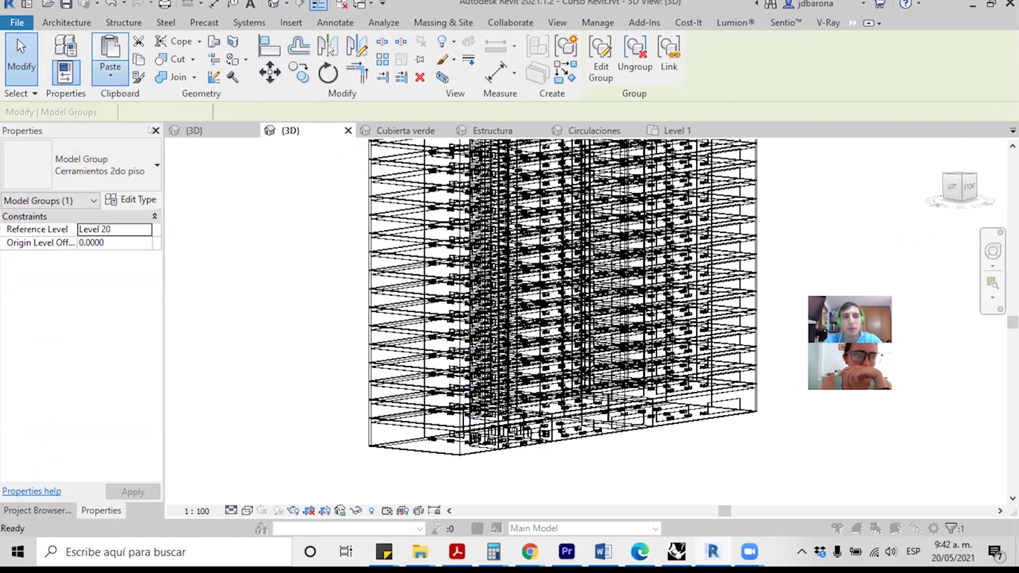
left_click(327, 295)
scroll(352, 284, "down", 2)
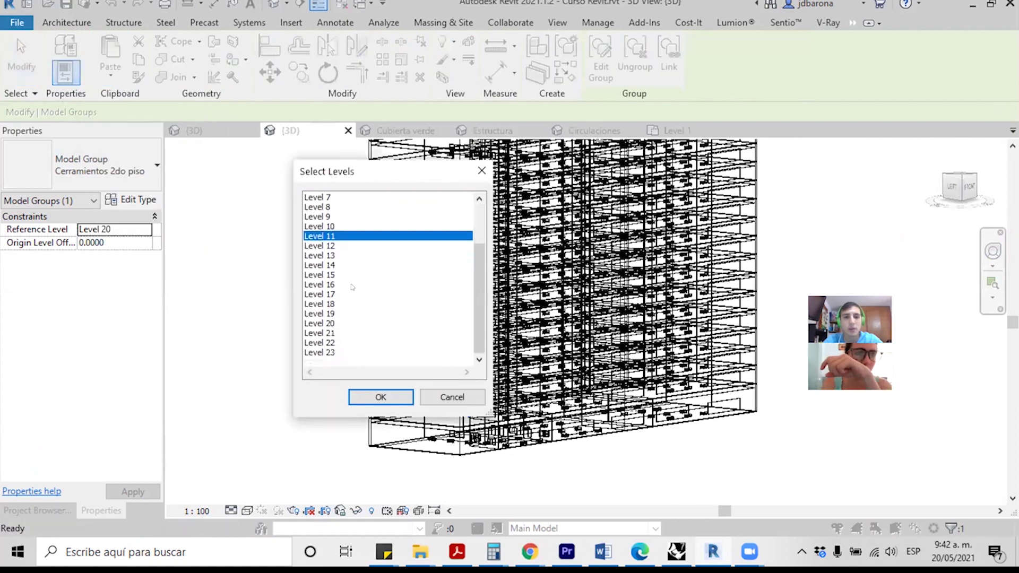
left_click(316, 323, "shift")
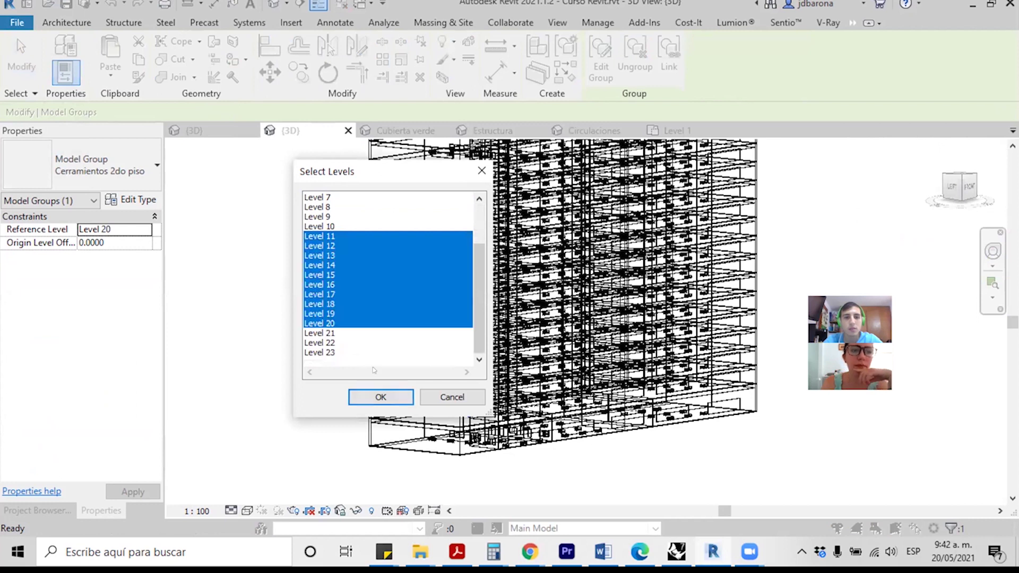
left_click(380, 397)
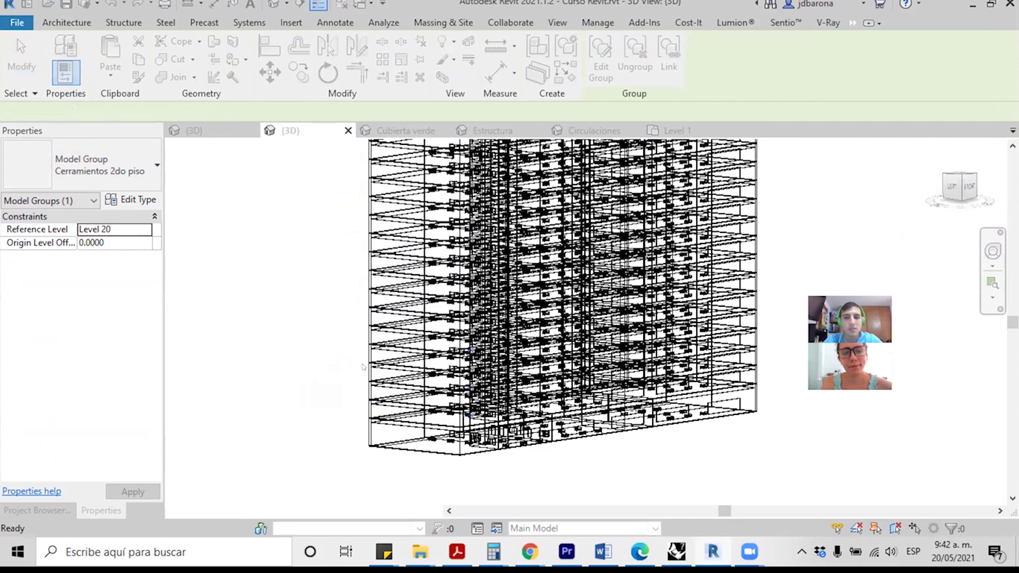
scroll(363, 367, "down", 1)
scroll(363, 366, "down", 2)
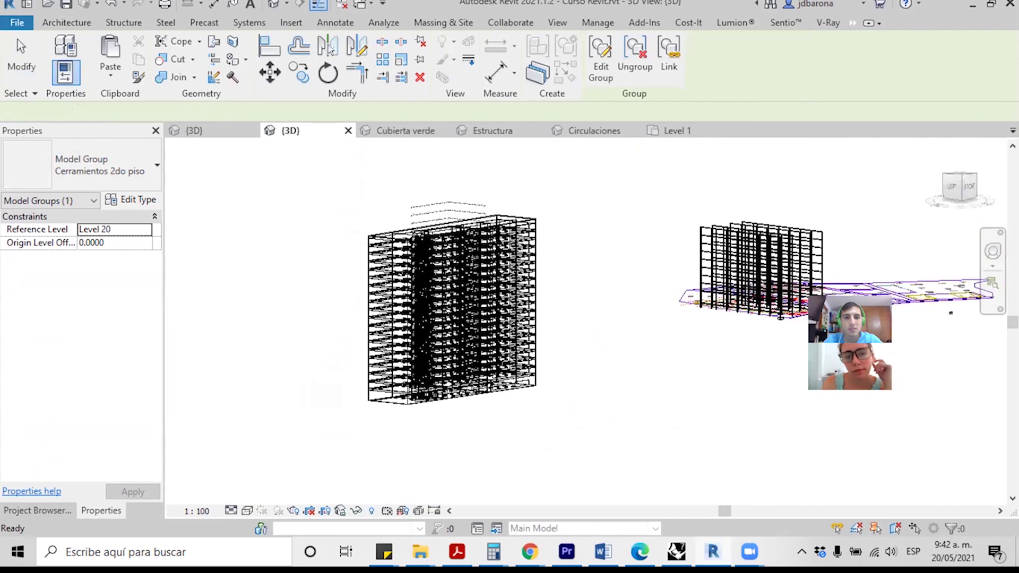
Step: Clear the selection and keep the 3D view in the Wireframe visual style
key("Escape")
scroll(388, 265, "up", 3)
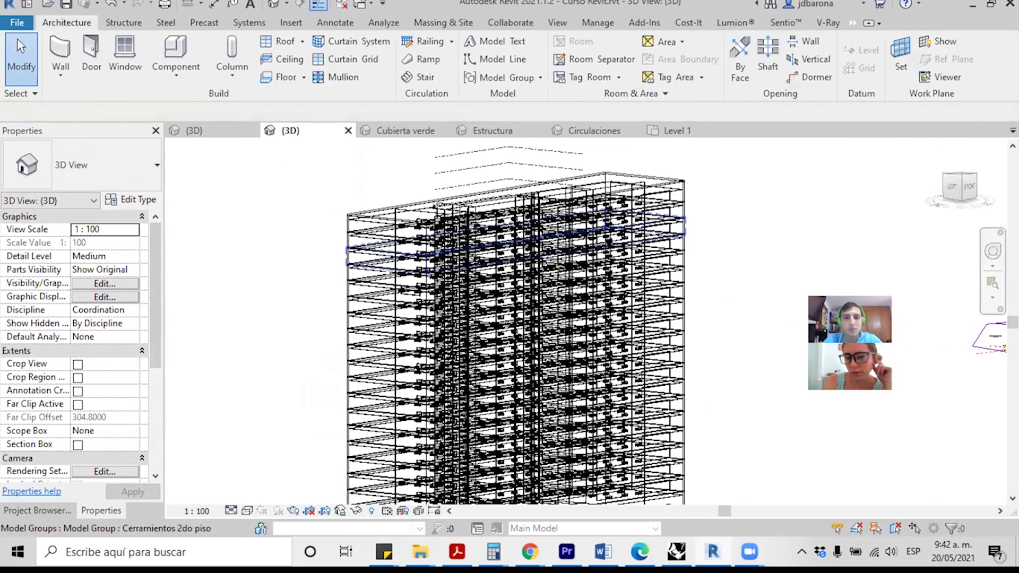
scroll(319, 246, "down", 2)
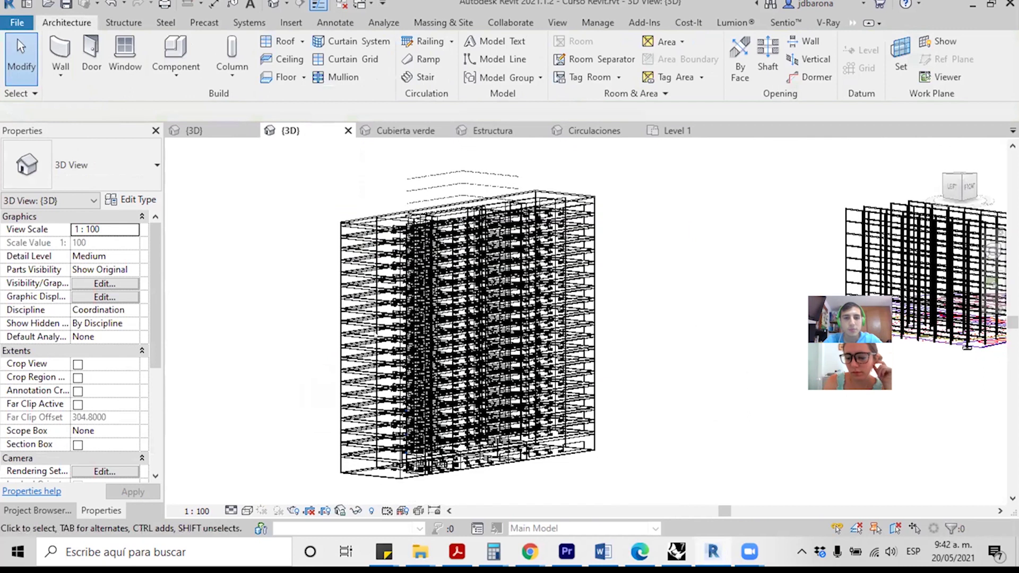
scroll(319, 245, "down", 1)
left_click(247, 510)
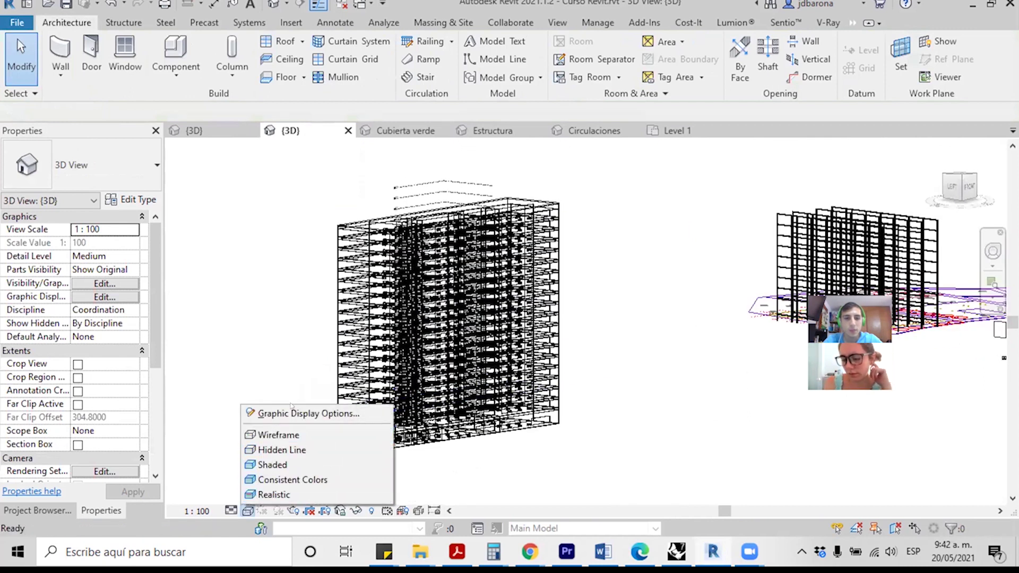
left_click(335, 239)
Step: Zoom in and select the 394.179 m² Circulación floor slab on Level 19
scroll(335, 239, "up", 1)
scroll(340, 236, "up", 2)
scroll(372, 228, "up", 2)
scroll(421, 211, "up", 2)
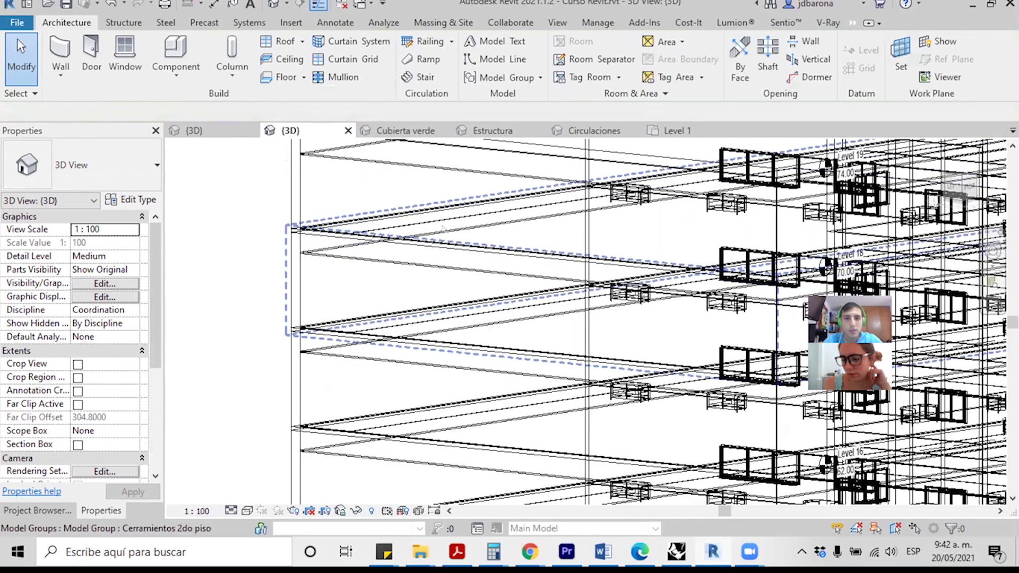
scroll(421, 239, "down", 1)
scroll(421, 239, "down", 1)
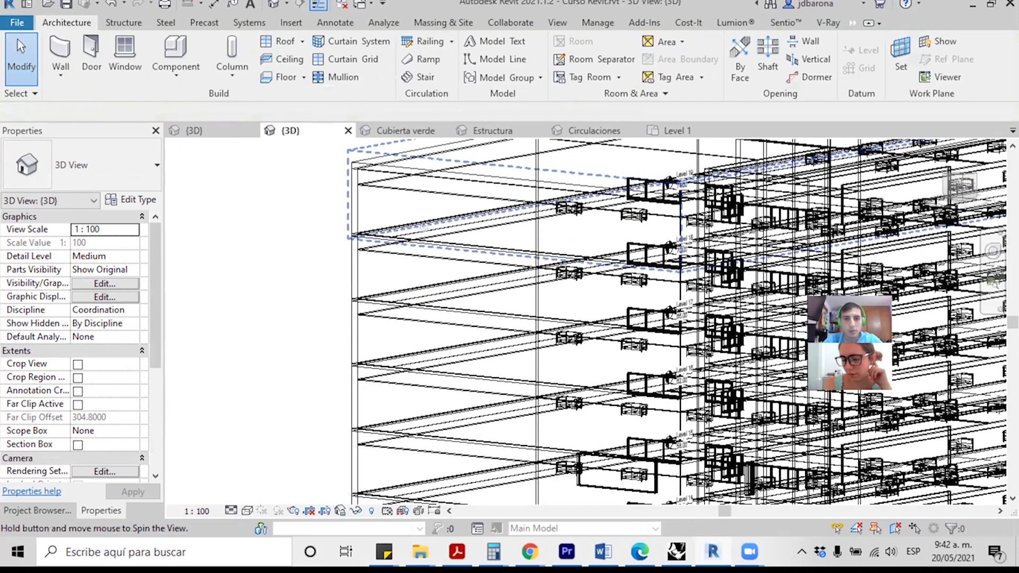
scroll(421, 238, "down", 1)
scroll(384, 225, "down", 2)
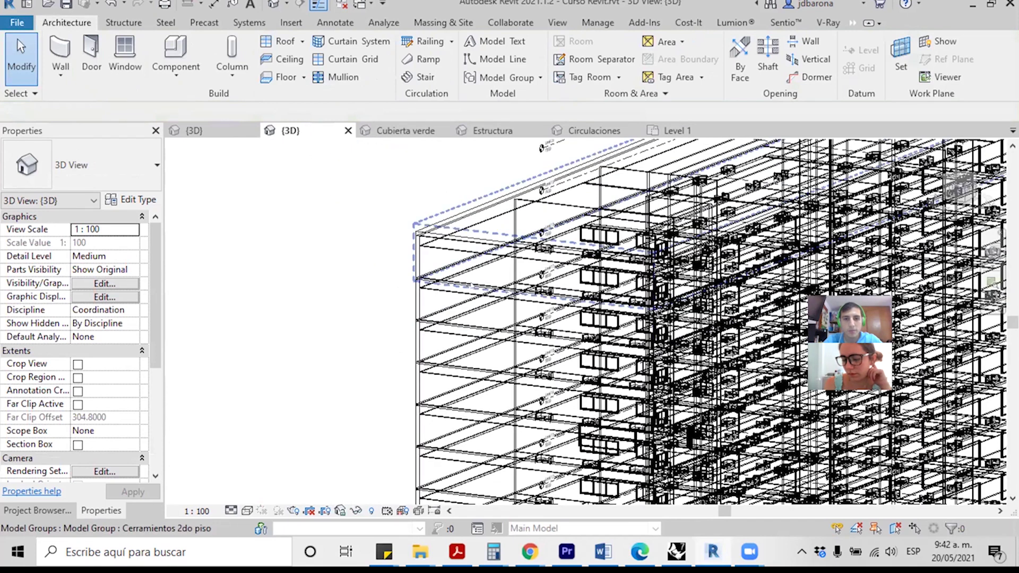
scroll(471, 280, "up", 1)
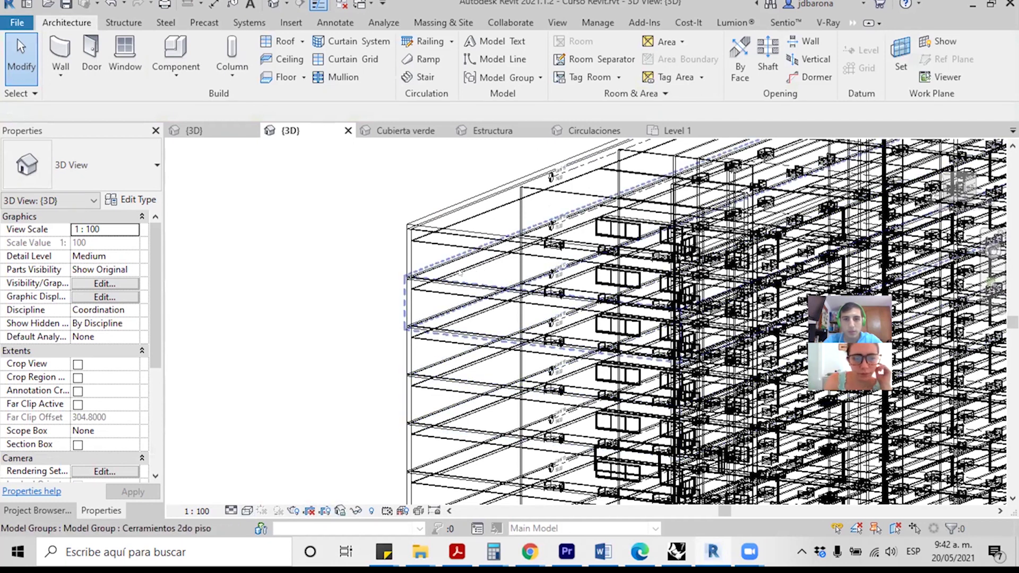
scroll(470, 258, "down", 2)
scroll(473, 254, "up", 2)
scroll(481, 257, "up", 2)
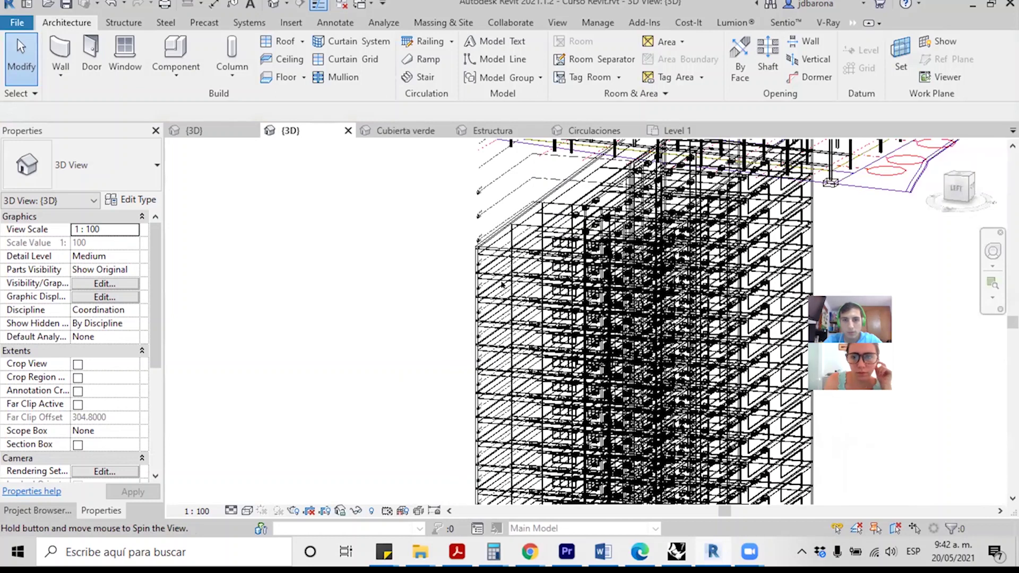
scroll(503, 292, "up", 2)
scroll(498, 291, "up", 2)
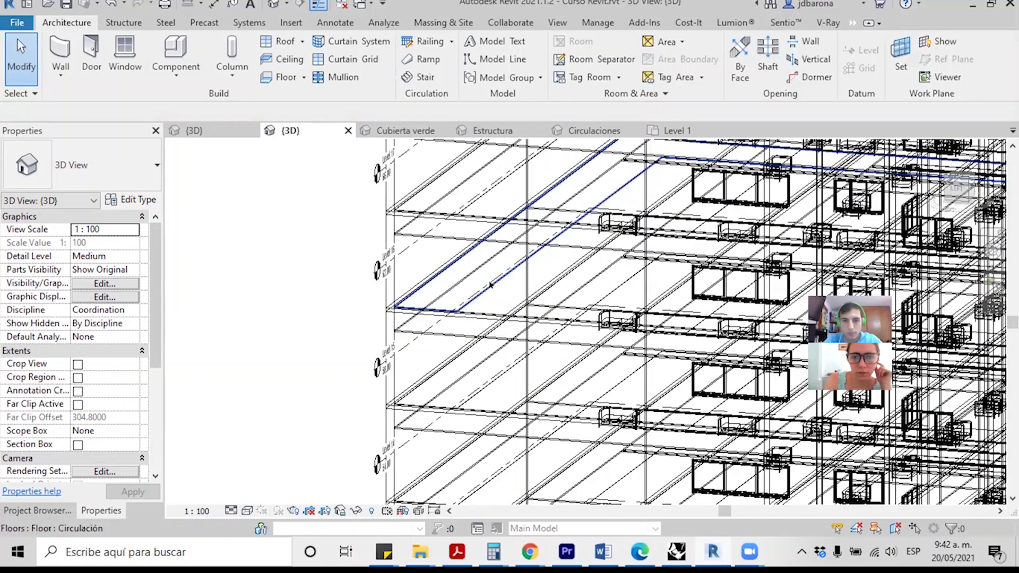
left_click(489, 285)
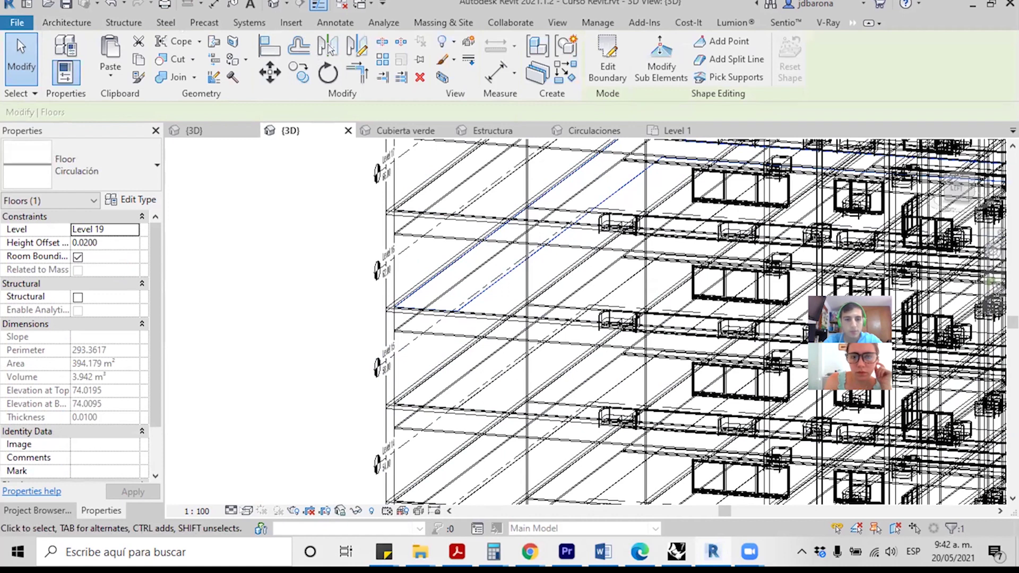
left_click(247, 511)
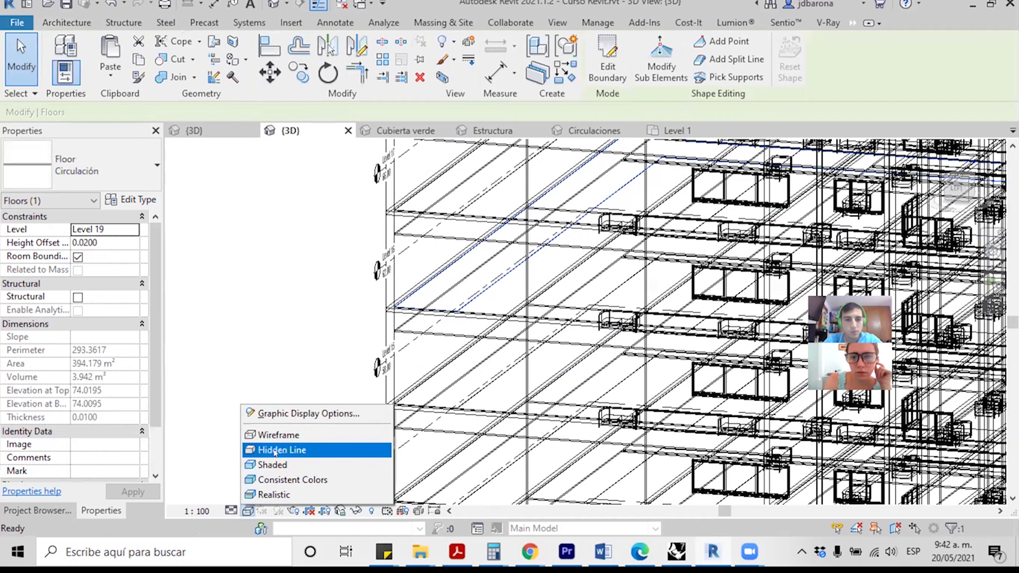
Step: Switch the 3D view's visual style to Hidden Line
left_click(267, 449)
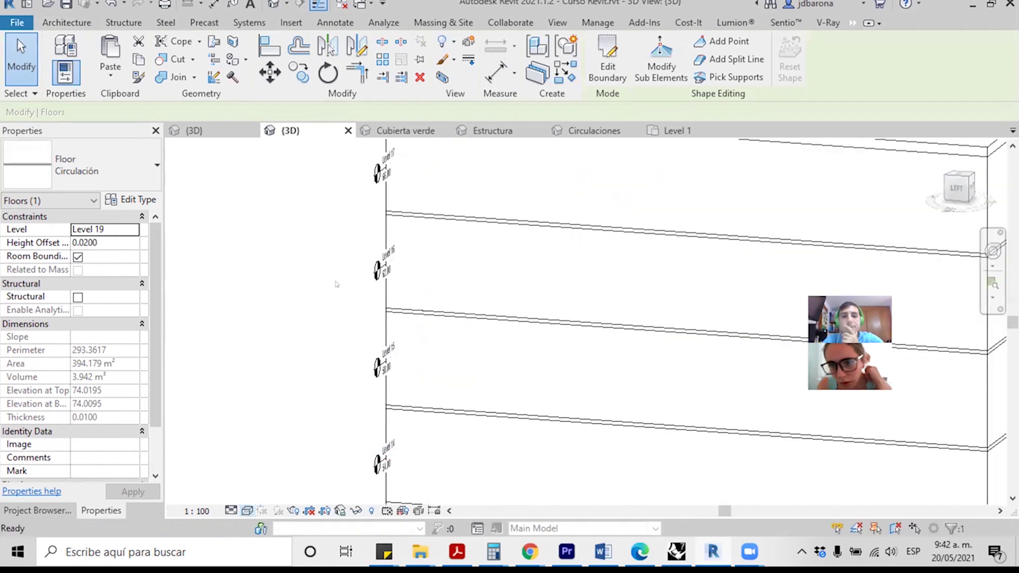
scroll(338, 285, "down", 2)
scroll(338, 285, "down", 1)
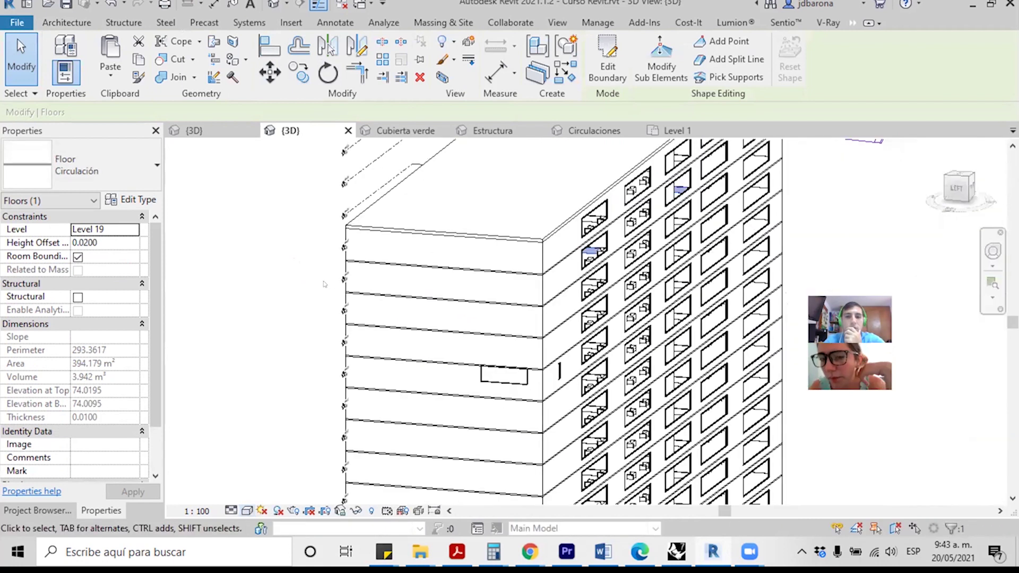
scroll(372, 285, "down", 1)
scroll(583, 255, "up", 2)
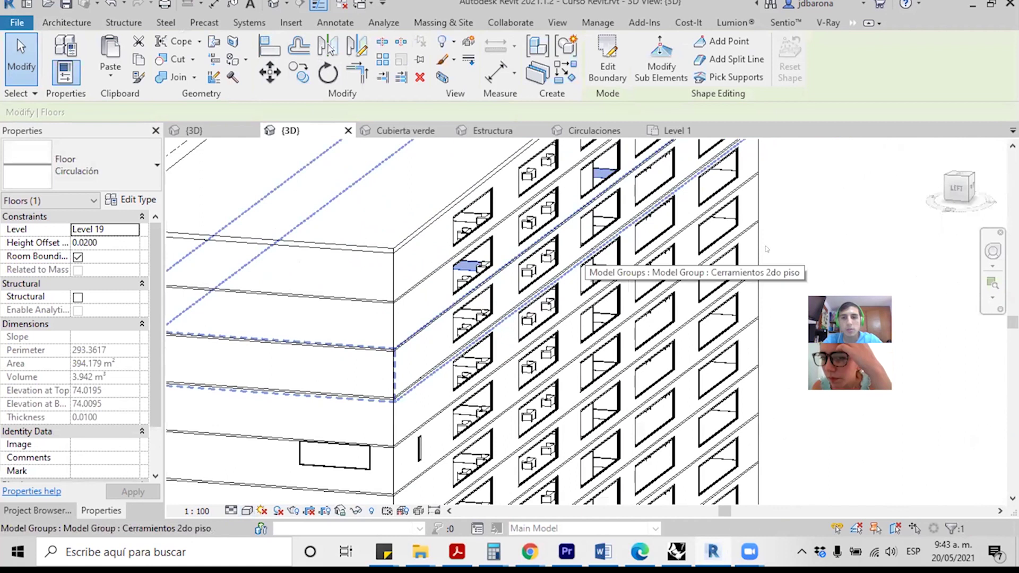
Step: Select all 20 Circulación floor instances visible in the view
right_click(817, 225)
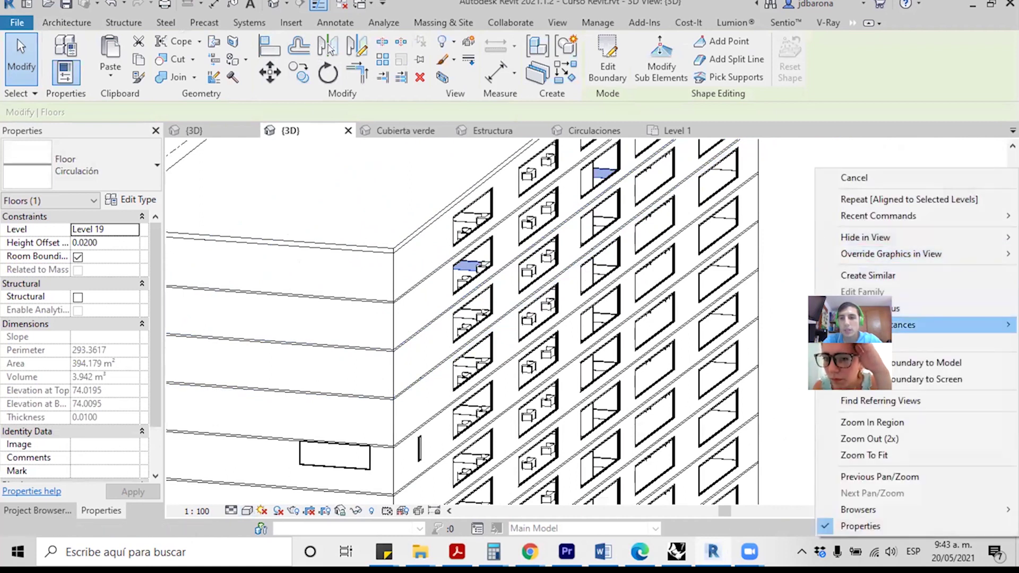
left_click(723, 323)
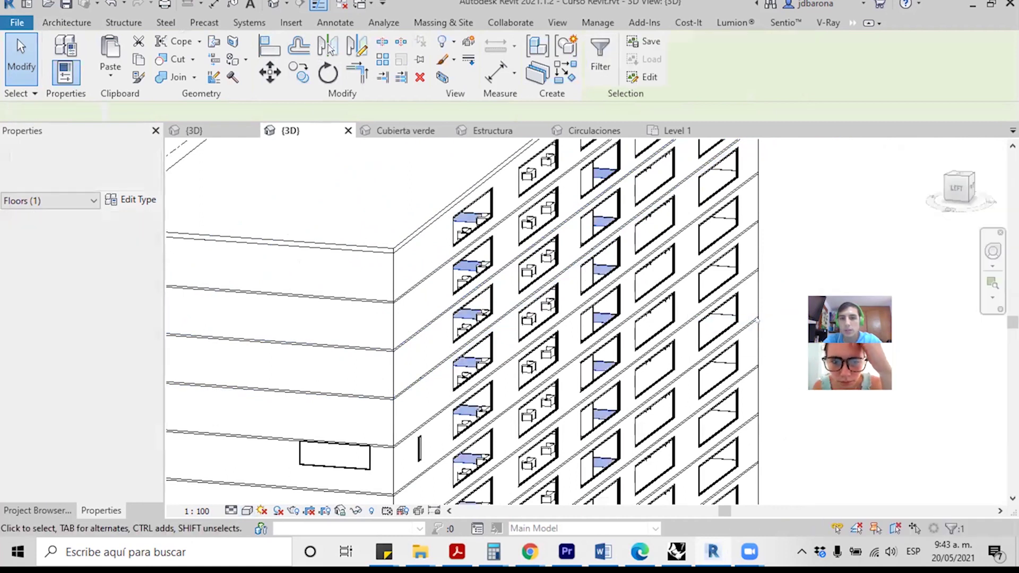
scroll(588, 195, "down", 1)
scroll(587, 194, "down", 2)
scroll(588, 194, "down", 1)
scroll(588, 194, "down", 1)
scroll(610, 467, "down", 1)
scroll(635, 466, "down", 1)
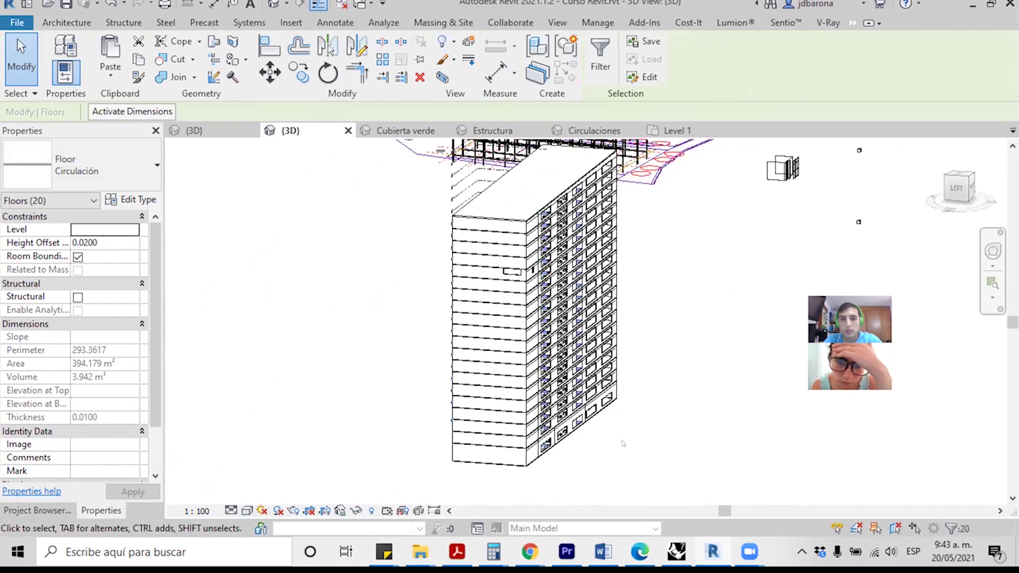
scroll(623, 443, "up", 2)
middle_click_drag(623, 443, 615, 371, "shift")
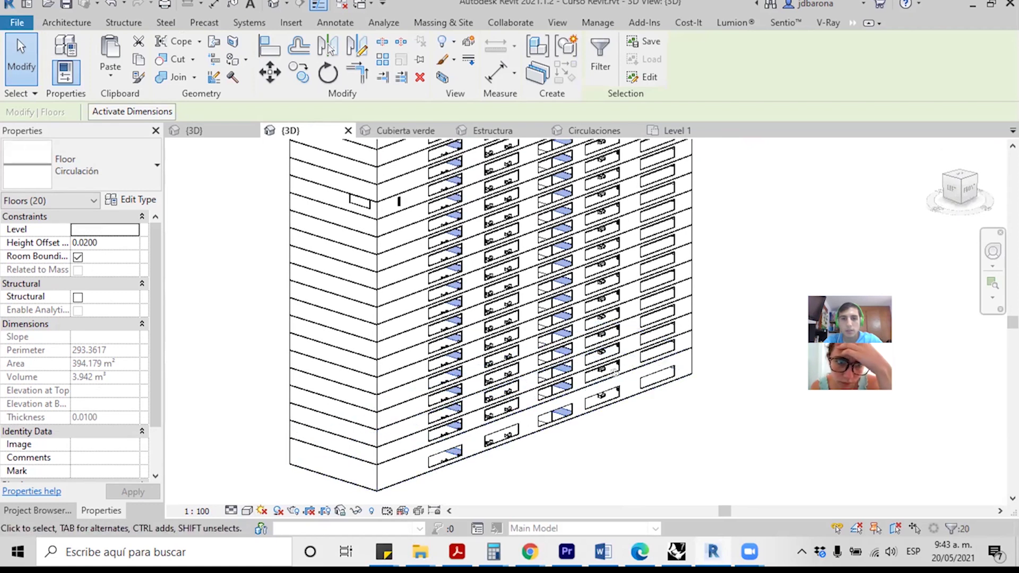
scroll(210, 273, "down", 1)
scroll(211, 273, "down", 1)
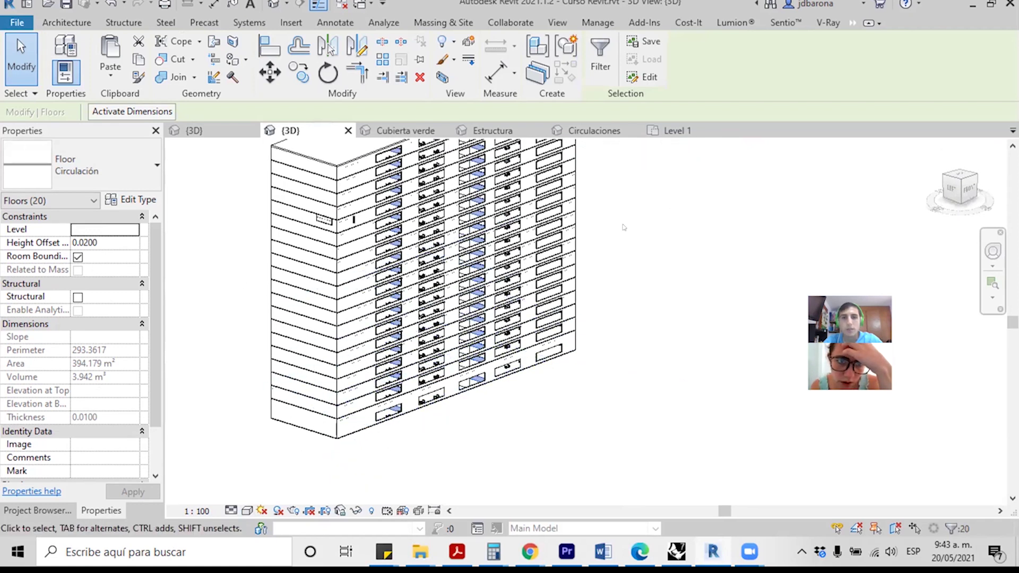
right_click(623, 227)
mouse_move(701, 253)
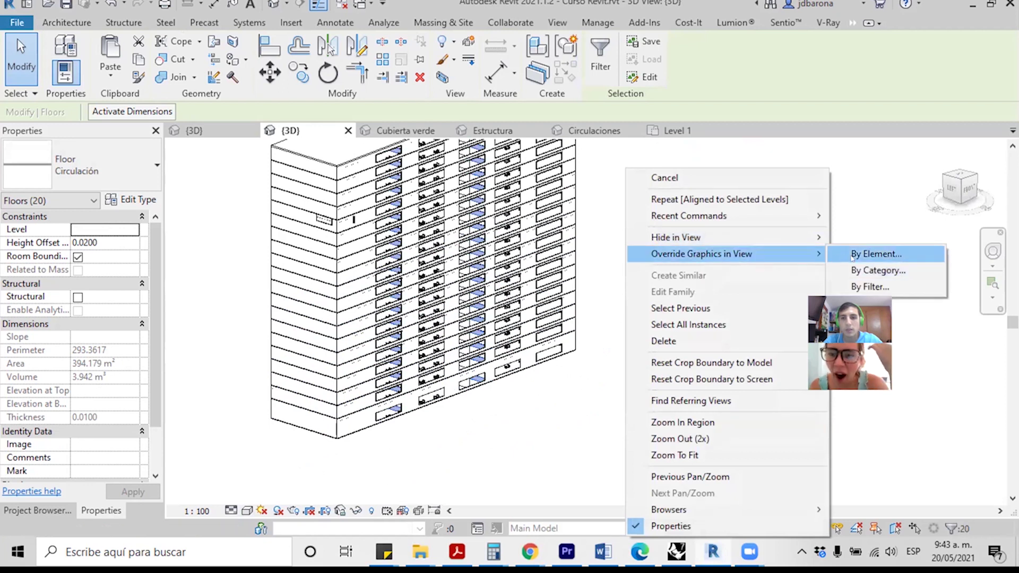
Step: Override the floors' surface foreground to solid fill, orange RGB 255-128-064, then deselect
left_click(875, 254)
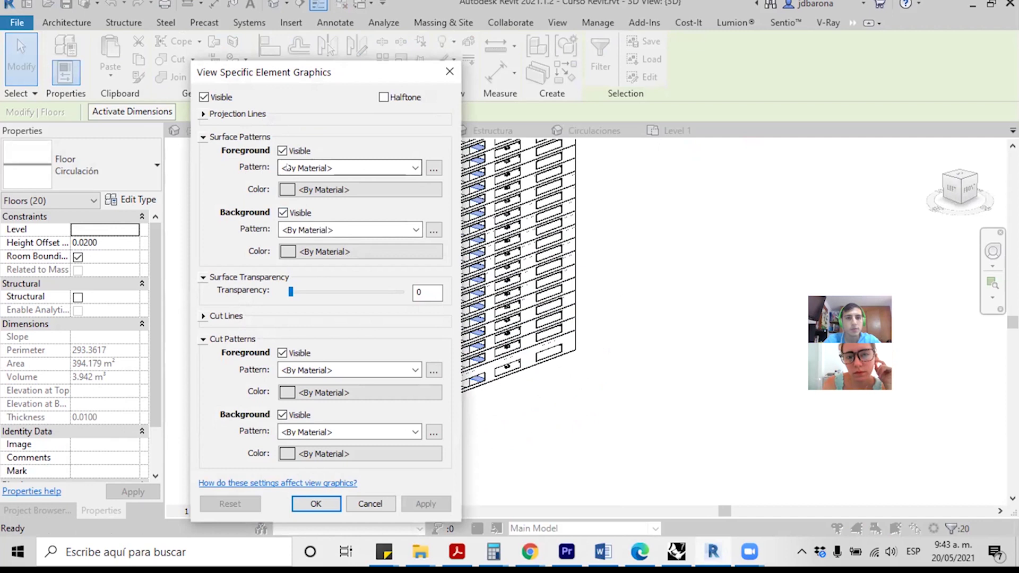
left_click(312, 168)
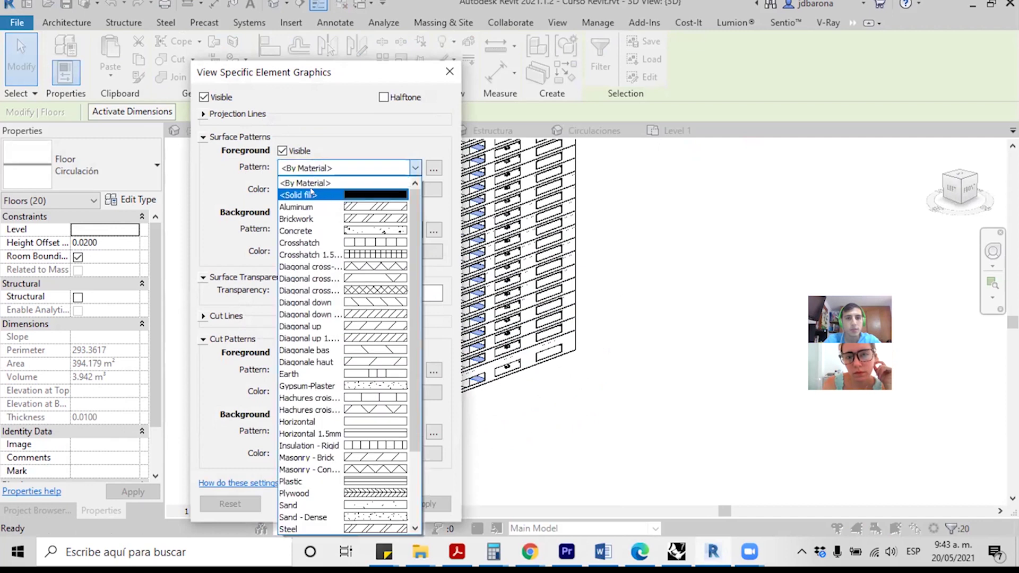
left_click(312, 195)
left_click(312, 190)
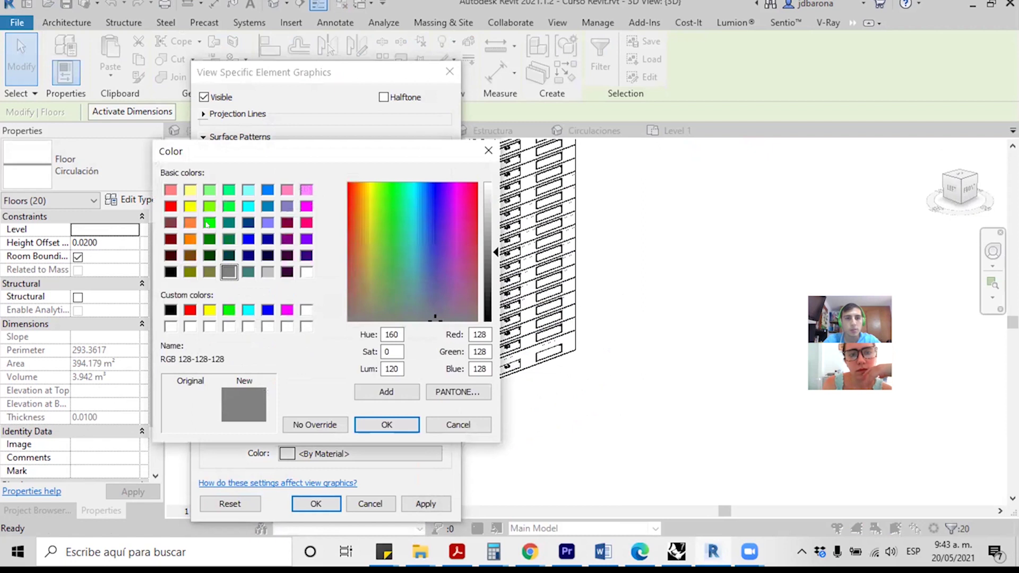
left_click(190, 222)
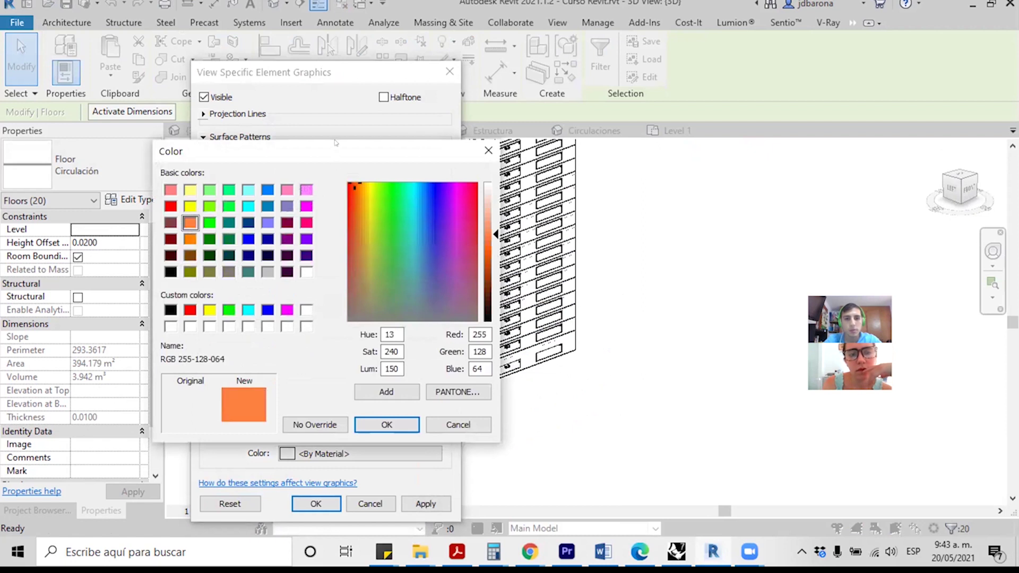
left_click_drag(335, 144, 362, 59)
left_click(414, 339)
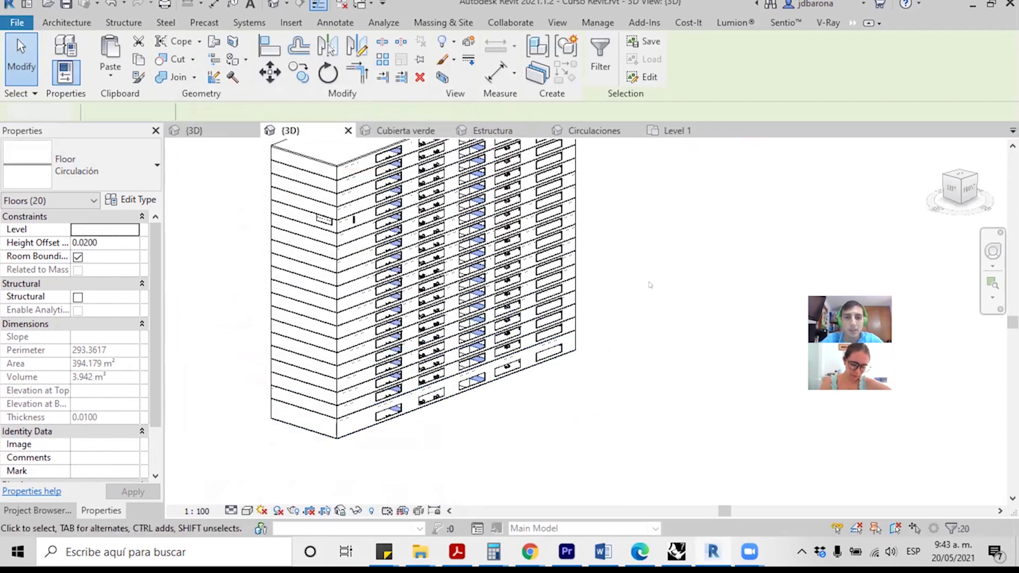
left_click(650, 285)
scroll(446, 270, "down", 2)
mouse_move(940, 172)
middle_mouse_down("shift")
mouse_move(828, 166)
mouse_move(1004, 492)
mouse_move(510, 333)
mouse_move(520, 325)
middle_mouse_up("shift")
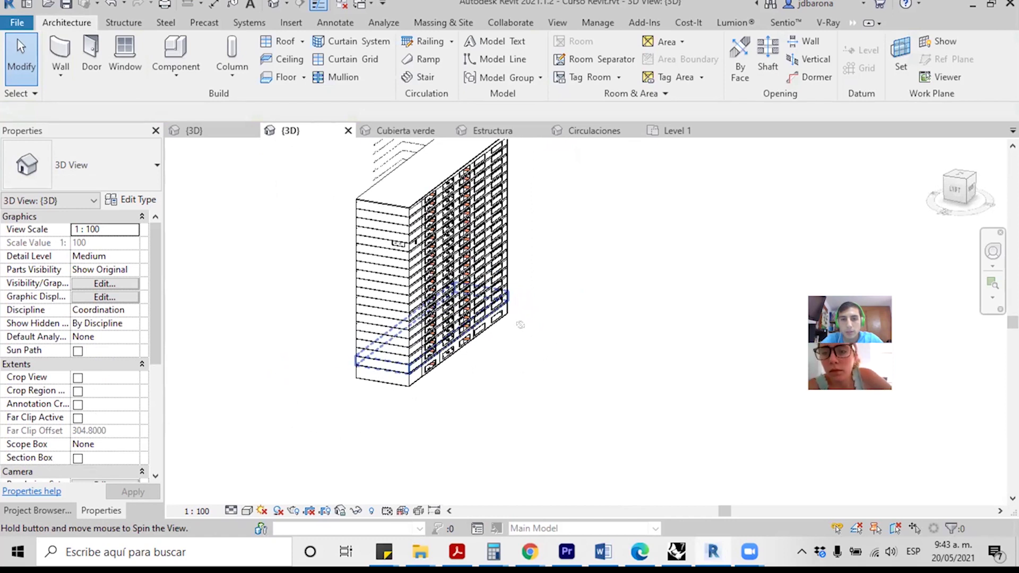
mouse_move(520, 325)
middle_mouse_down("shift")
mouse_move(457, 300)
mouse_move(537, 297)
middle_mouse_up("shift")
middle_click_drag(367, 213, 315, 288, "shift")
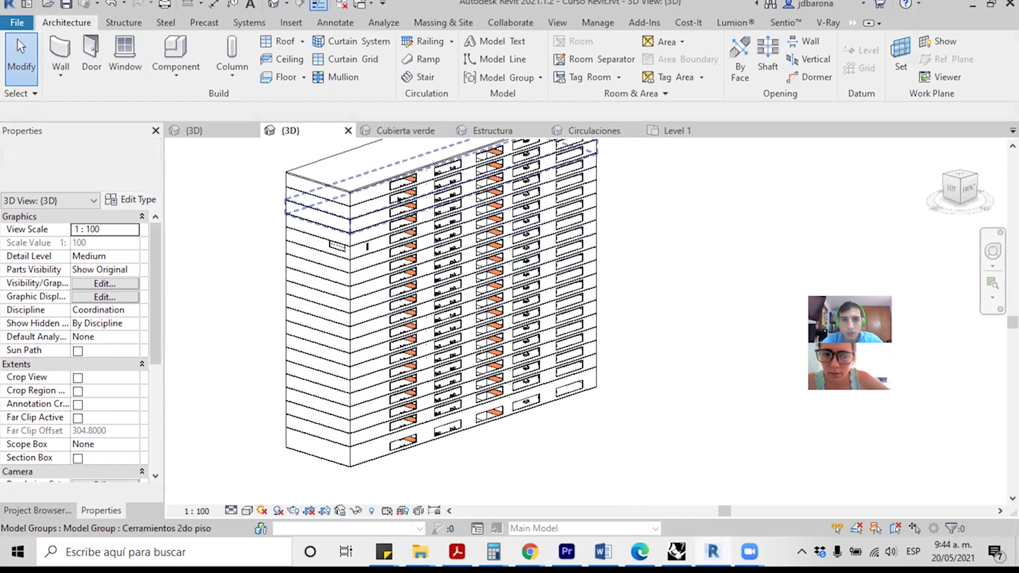
scroll(361, 286, "down", 1)
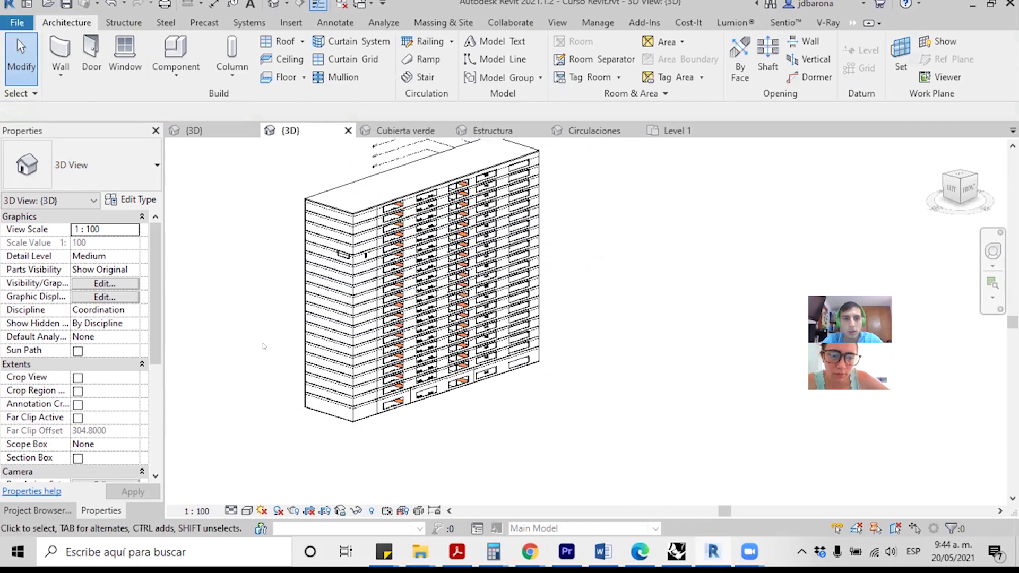
Step: In VV Model Categories, select every category down to Wires except Floors
key("v")
key("g")
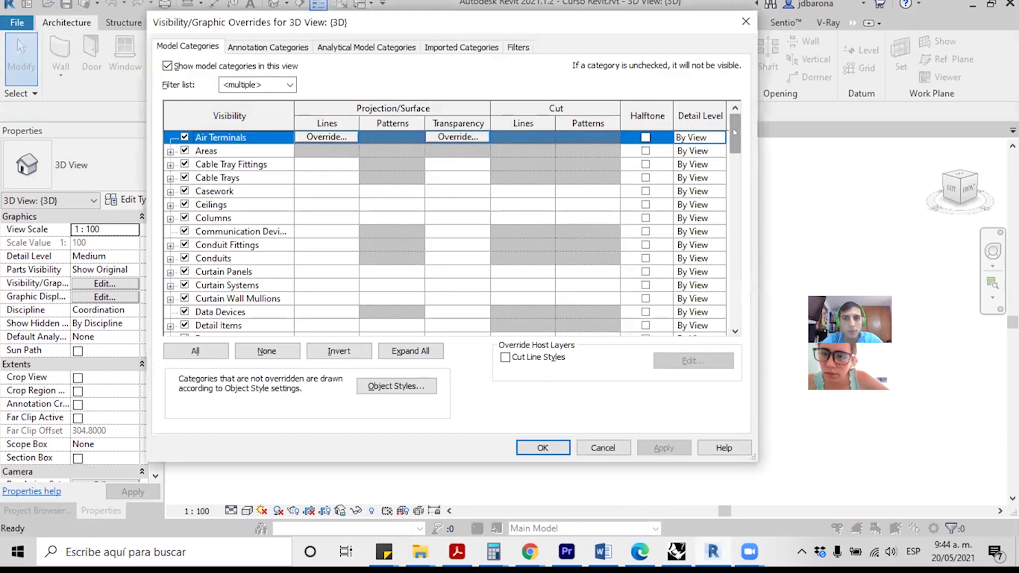
left_click_drag(741, 140, 742, 306)
left_click(218, 326, "shift")
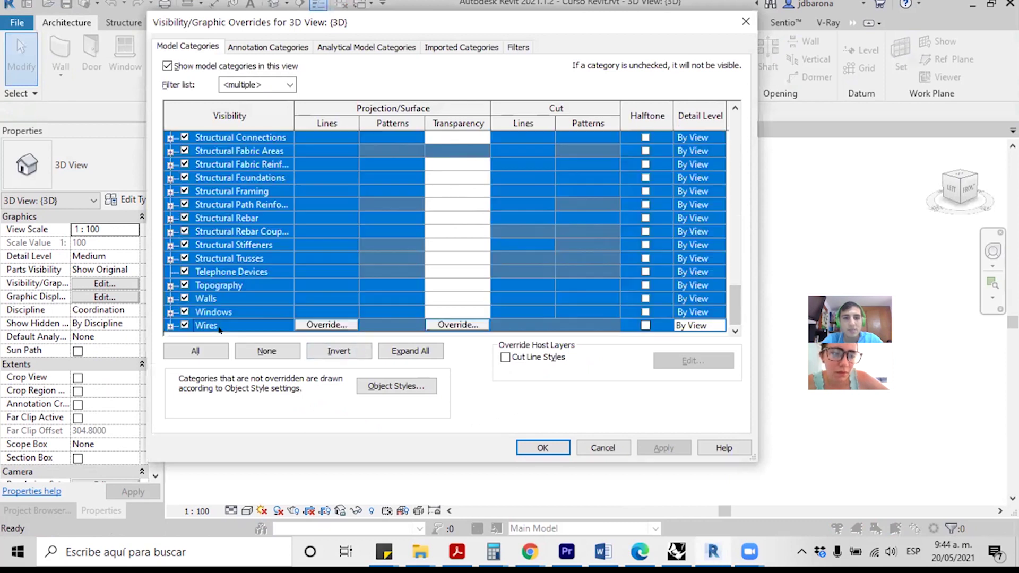
left_click_drag(733, 306, 732, 288)
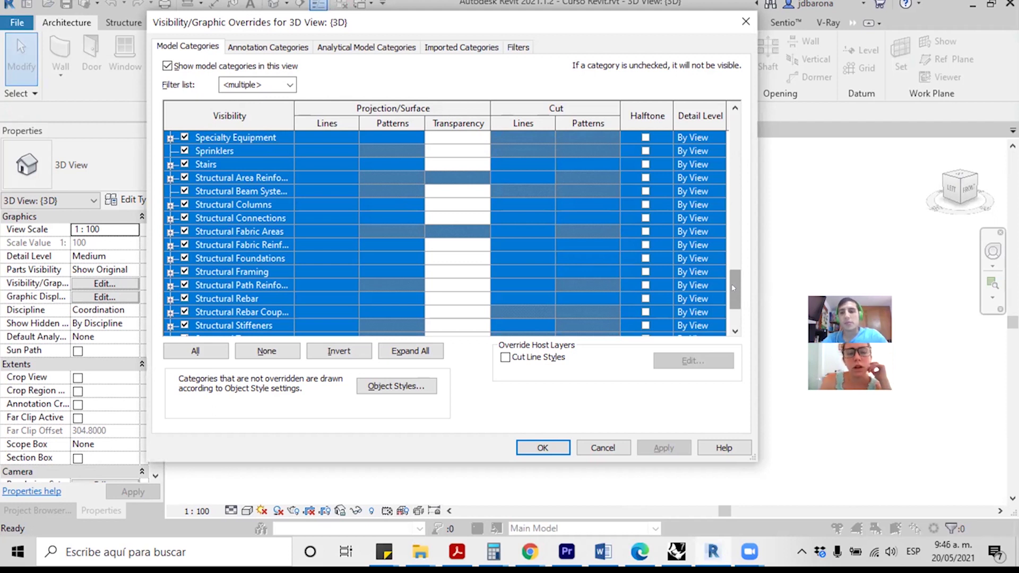
mouse_move(733, 288)
left_mouse_down()
mouse_move(734, 300)
mouse_move(741, 288)
left_mouse_up()
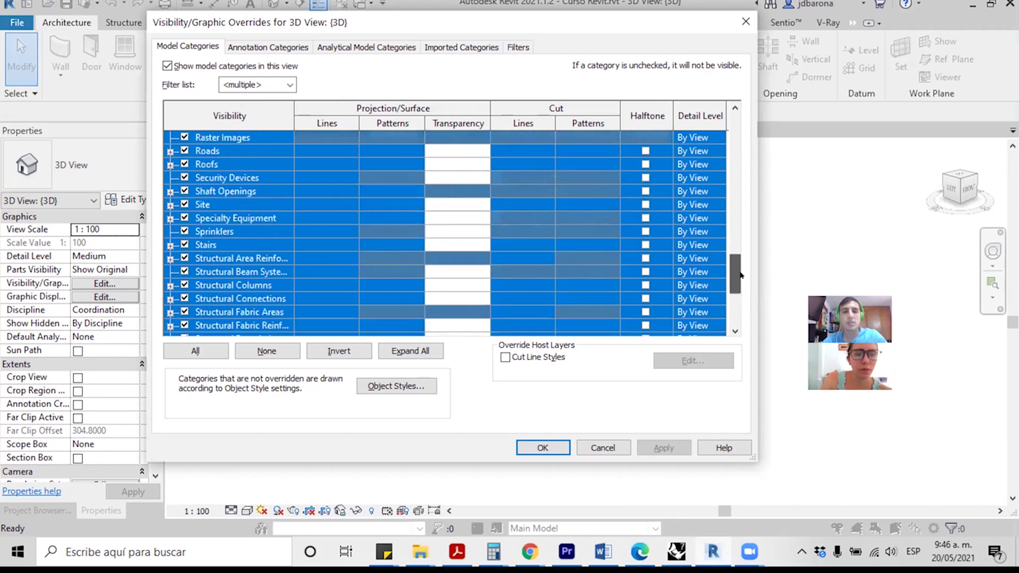
mouse_move(741, 289)
left_mouse_down()
mouse_move(742, 310)
mouse_move(742, 216)
left_mouse_up()
left_click_drag(745, 192, 745, 179)
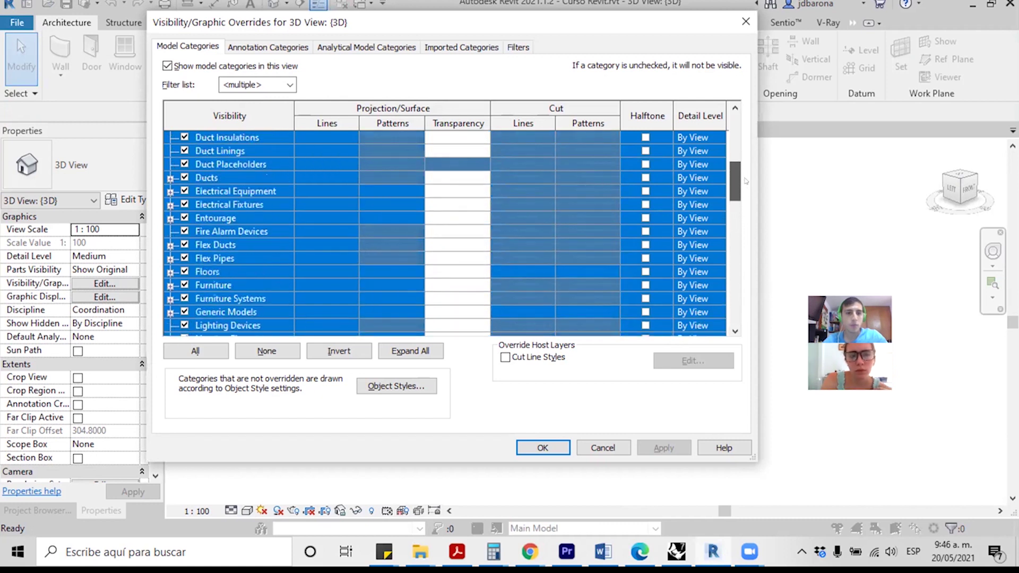
left_click(228, 272, "ctrl")
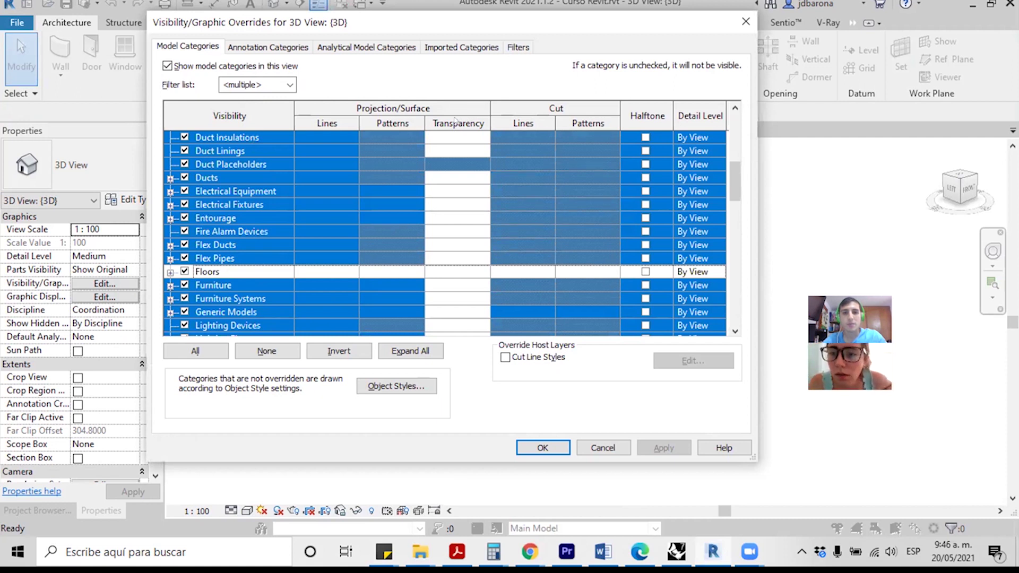
Step: Set 90% surface transparency on the selected non-Floor categories and apply the overrides
left_click(454, 230)
left_click(455, 230)
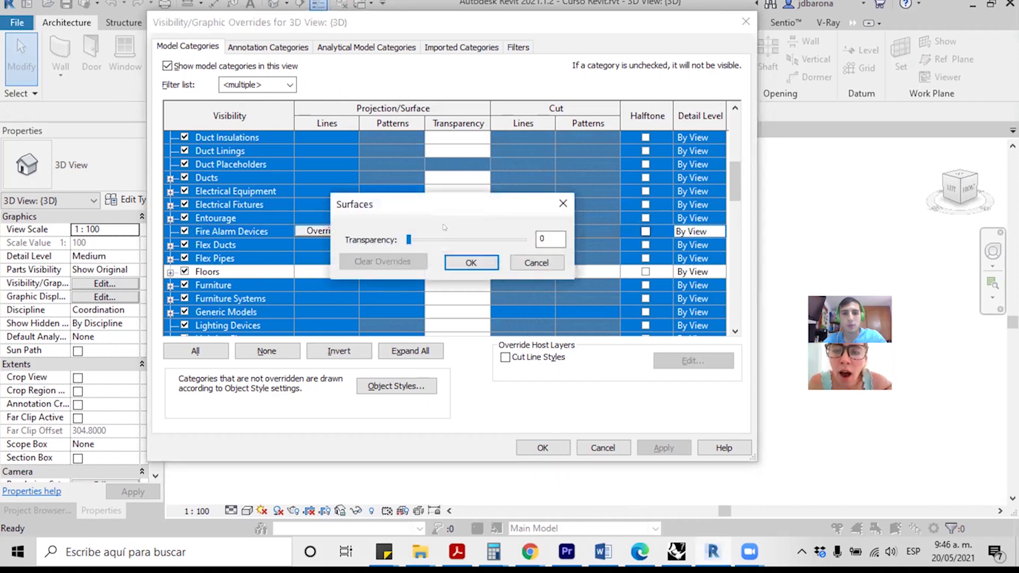
left_click_drag(409, 240, 514, 250)
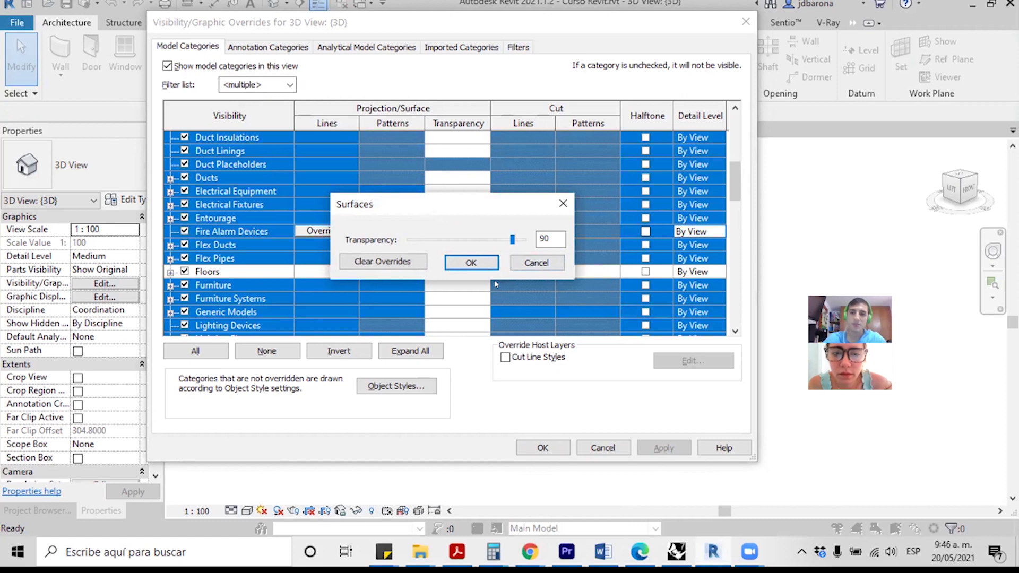
left_click(474, 263)
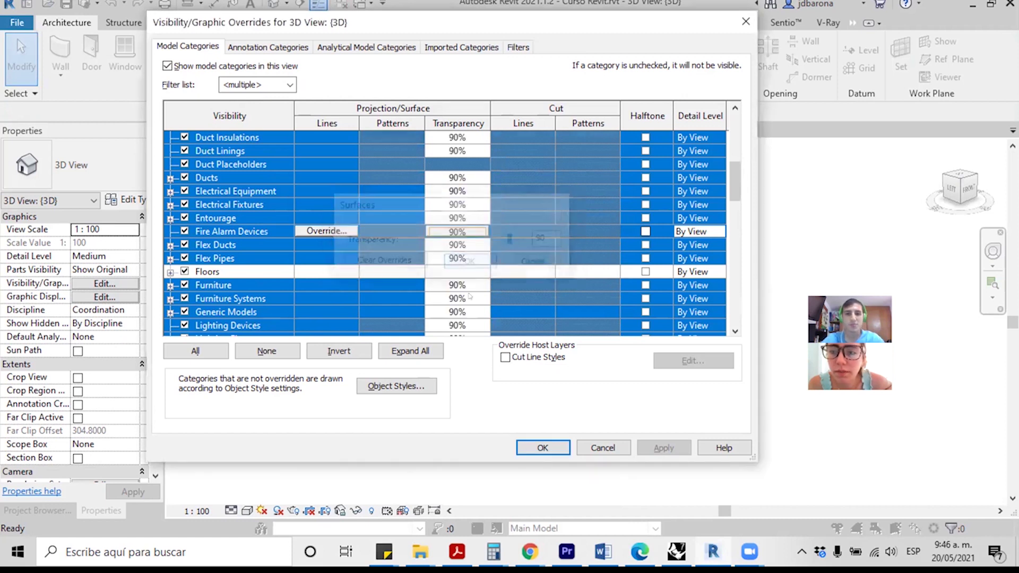
left_click(541, 449)
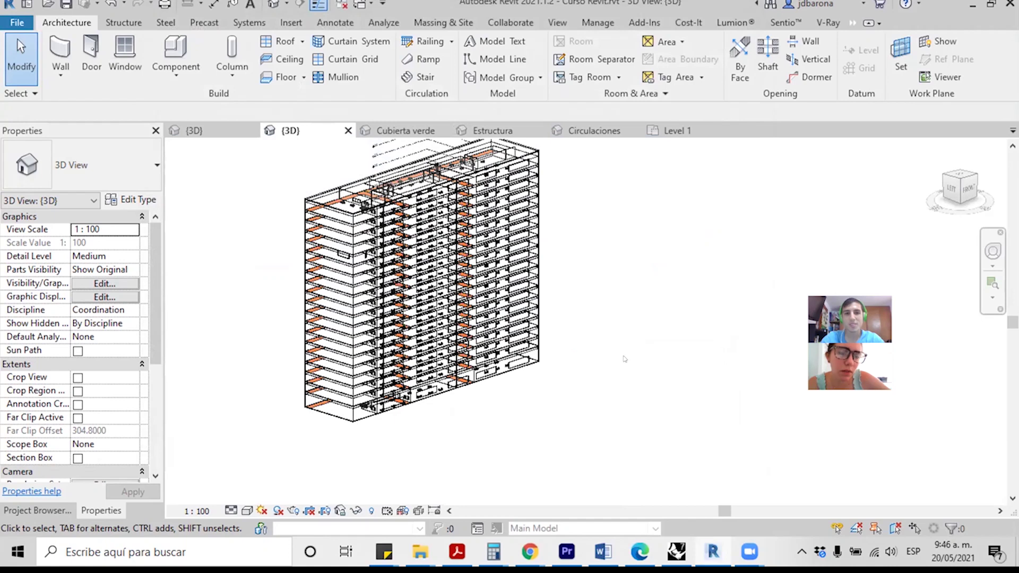
Step: Zoom in and select a Circulación floor to inspect its orange override
scroll(615, 357, "down", 1)
scroll(398, 287, "up", 2)
scroll(392, 286, "up", 1)
scroll(371, 287, "up", 1)
scroll(318, 270, "up", 1)
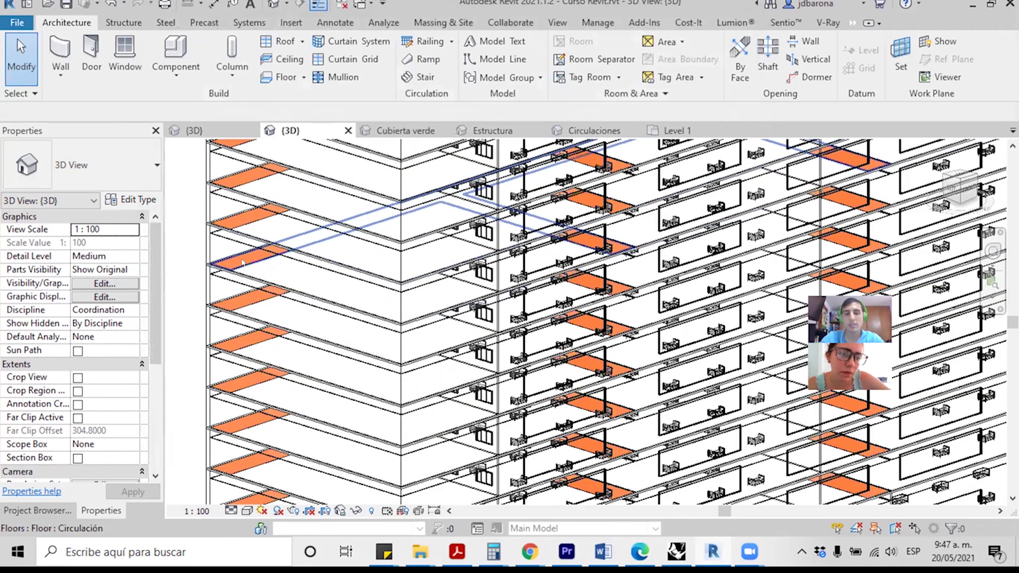
left_click(255, 261)
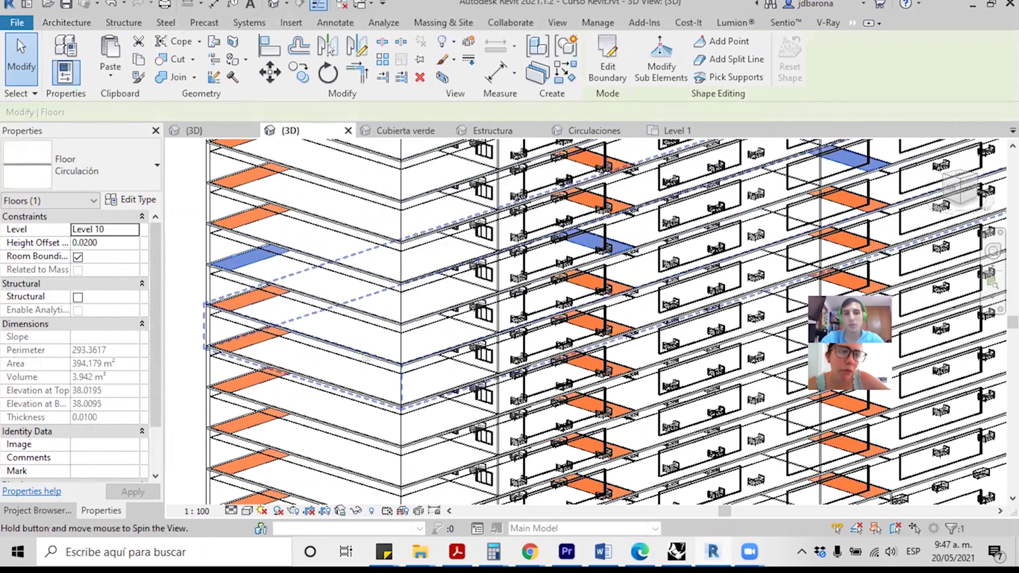
Step: Orbit around the translucent tower, then clear the floor selection
middle_click_drag(350, 354, 400, 357, "shift")
scroll(407, 343, "down", 1)
scroll(425, 324, "down", 1)
scroll(461, 297, "down", 1)
scroll(497, 273, "down", 1)
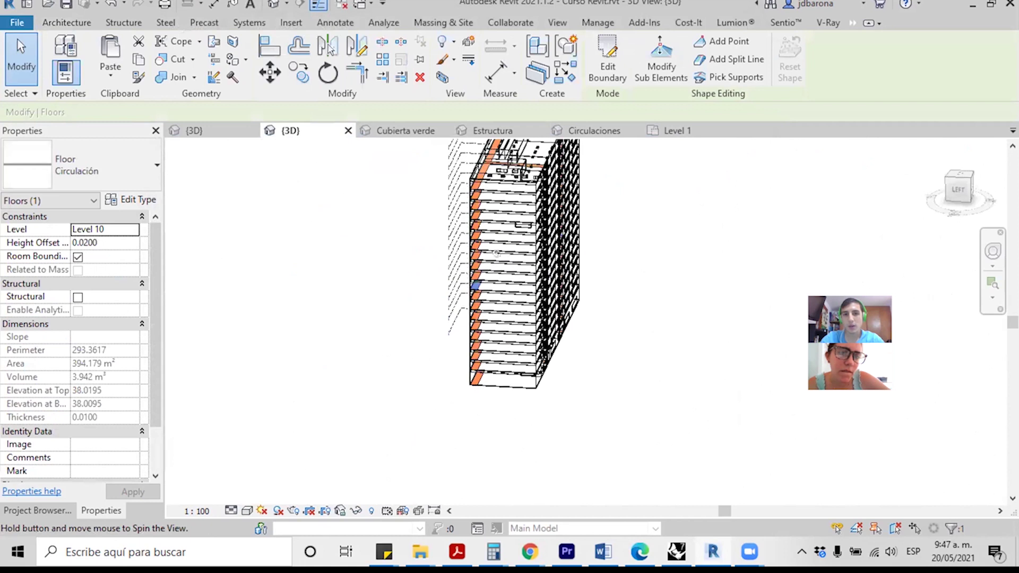
scroll(501, 181, "up", 2)
scroll(491, 162, "up", 1)
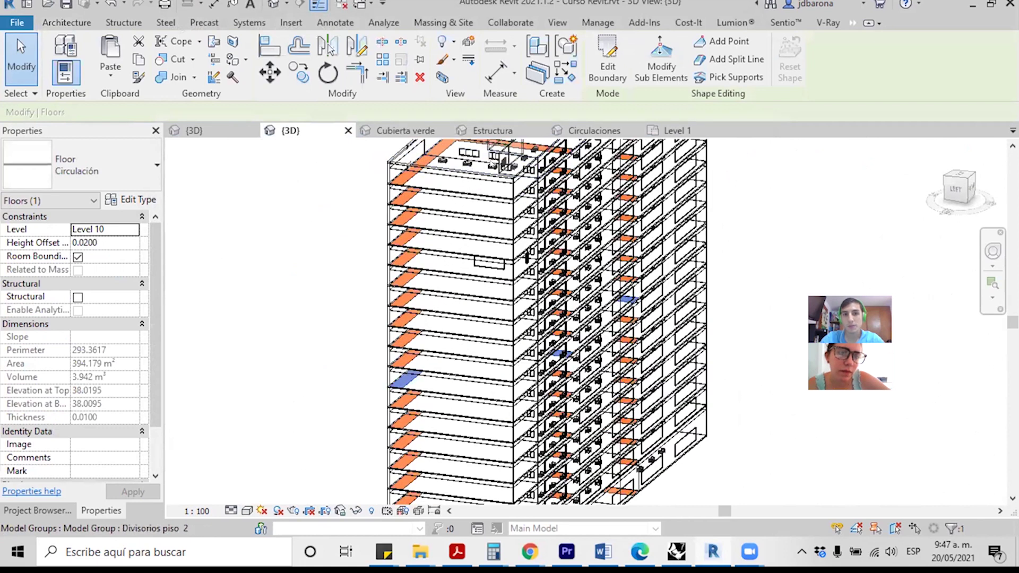
scroll(491, 162, "up", 1)
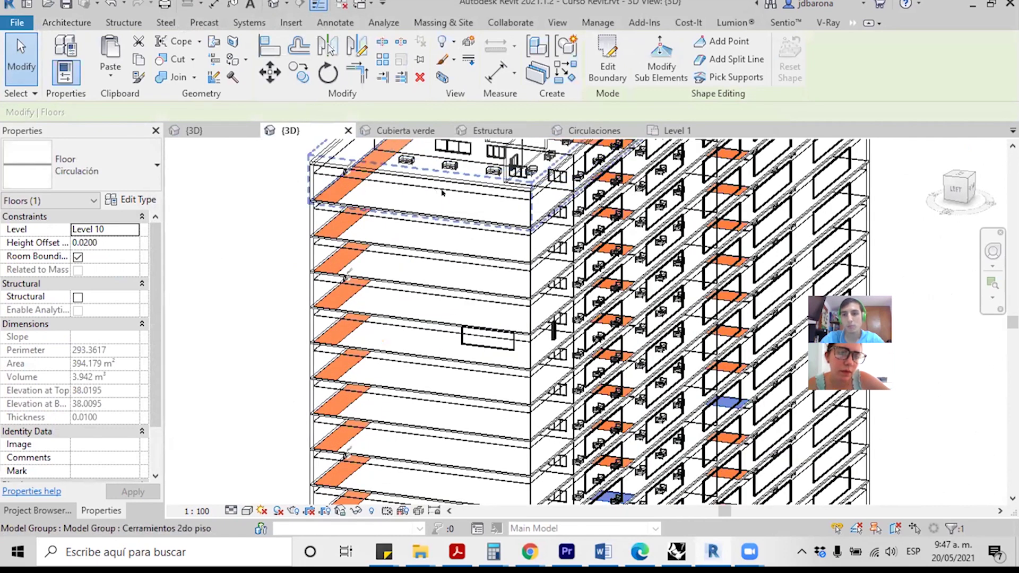
scroll(456, 183, "down", 3)
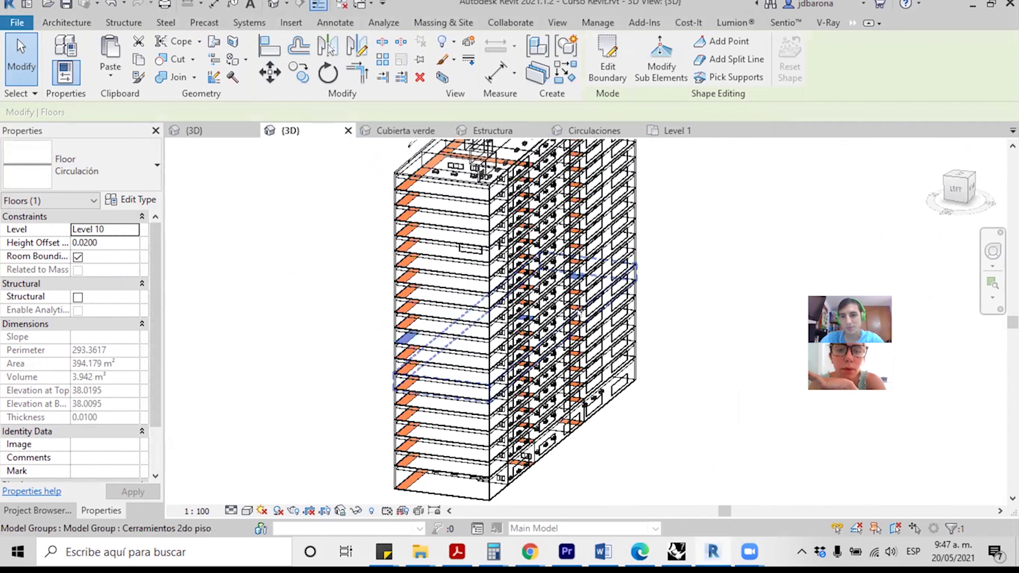
middle_click_drag(582, 312, 566, 301, "shift")
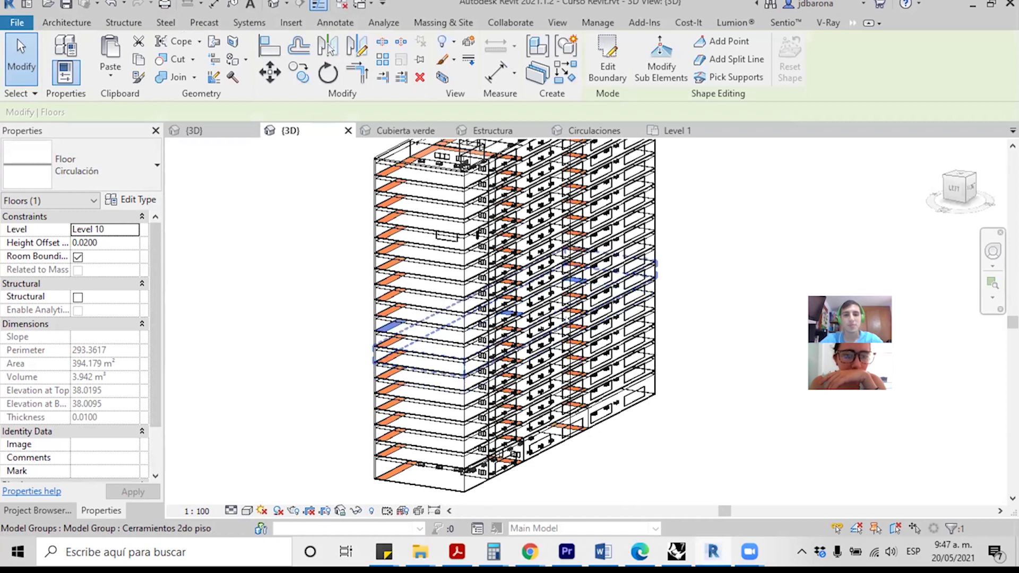
middle_click_drag(285, 345, 287, 346, "shift")
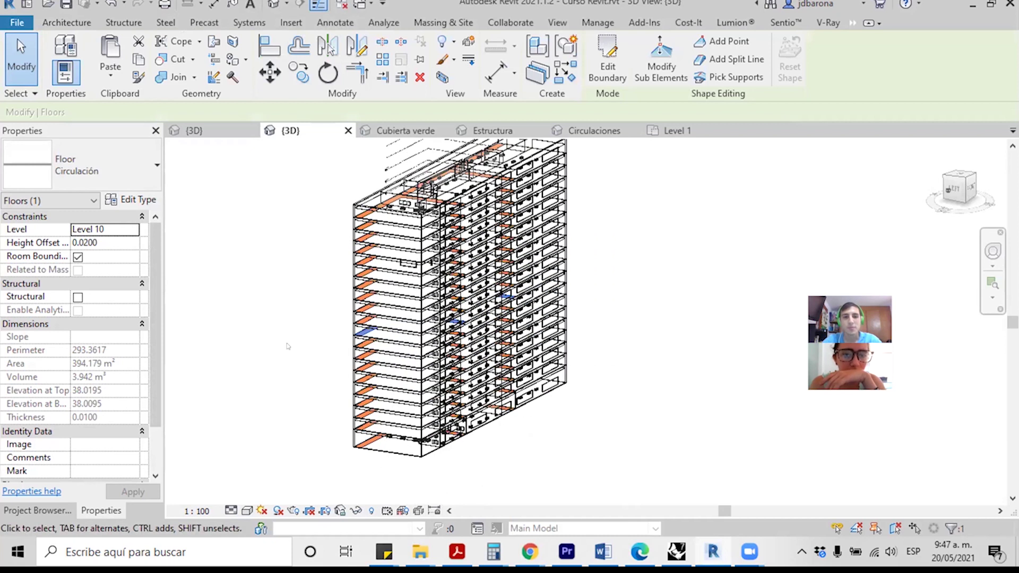
left_click(610, 239)
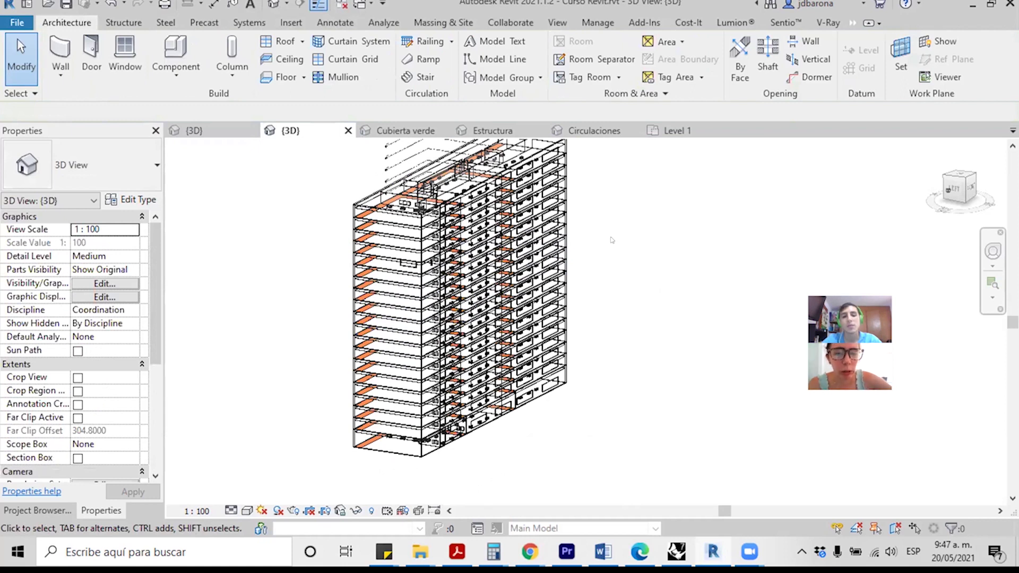
key("v")
key("g")
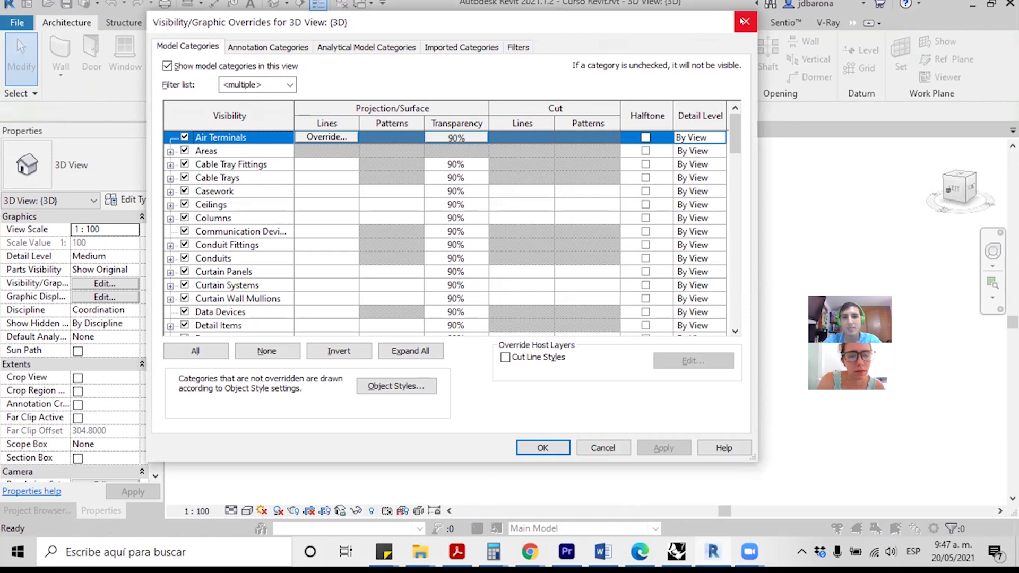
Step: Close Visibility/Graphic Overrides unchanged and zoom around the tower's orange floors
left_click(743, 21)
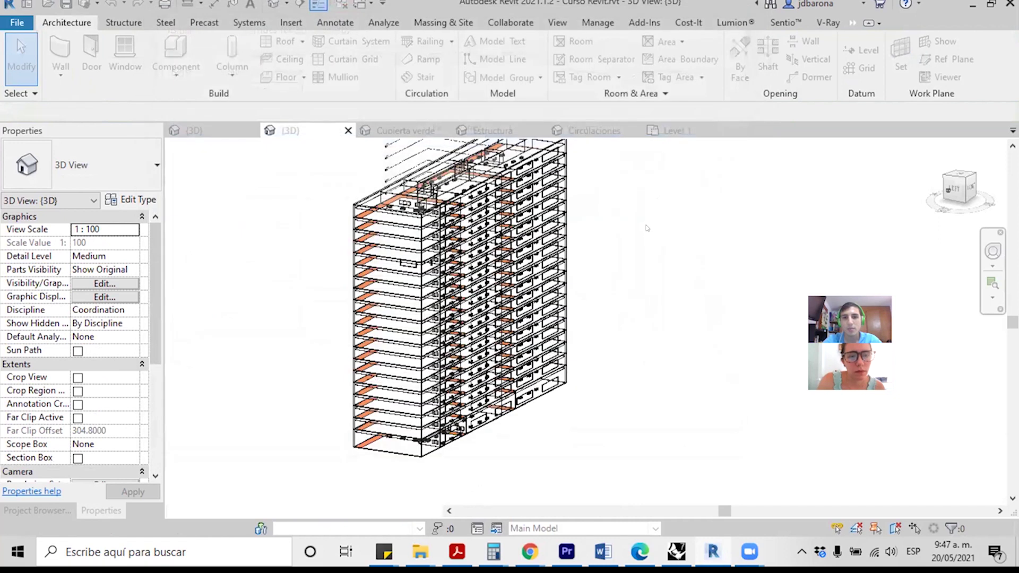
scroll(415, 190, "up", 2)
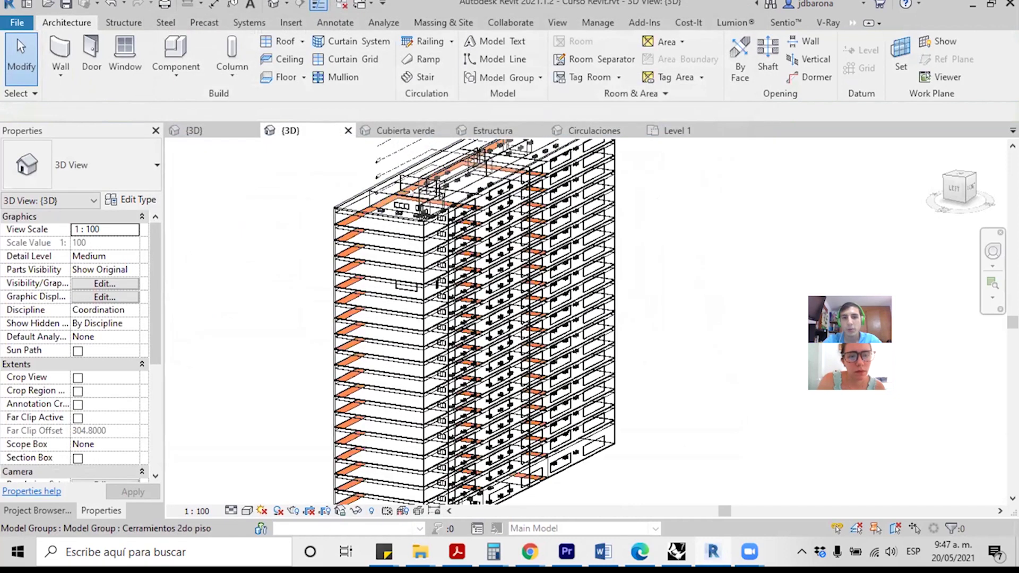
scroll(415, 189, "up", 2)
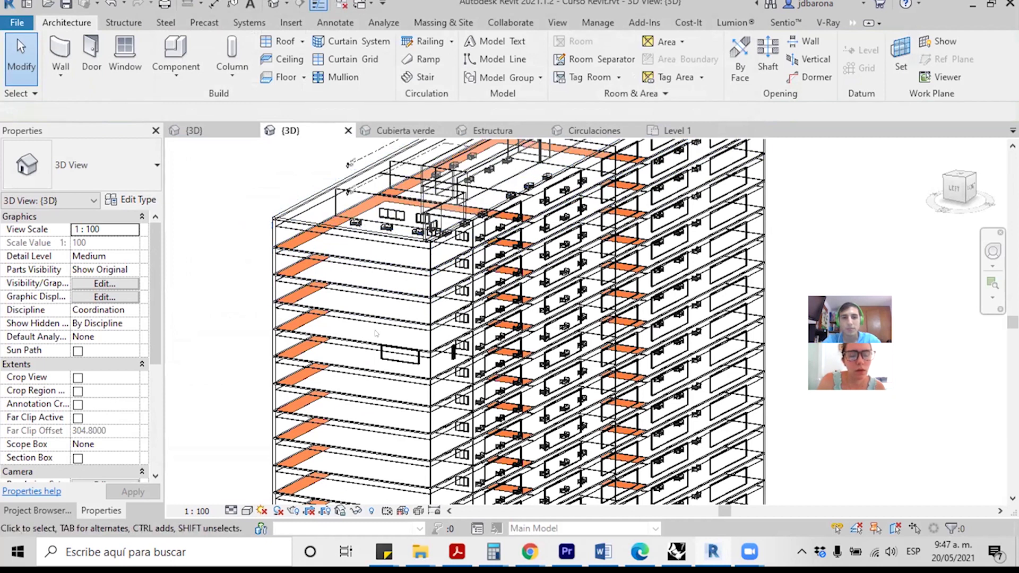
scroll(375, 333, "down", 2)
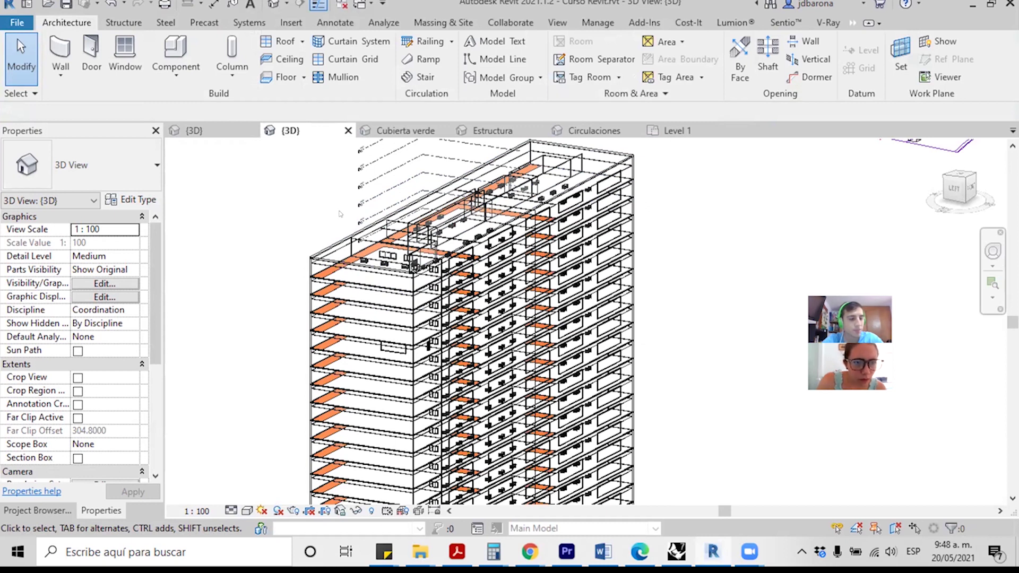
scroll(444, 166, "down", 2)
scroll(444, 166, "down", 2)
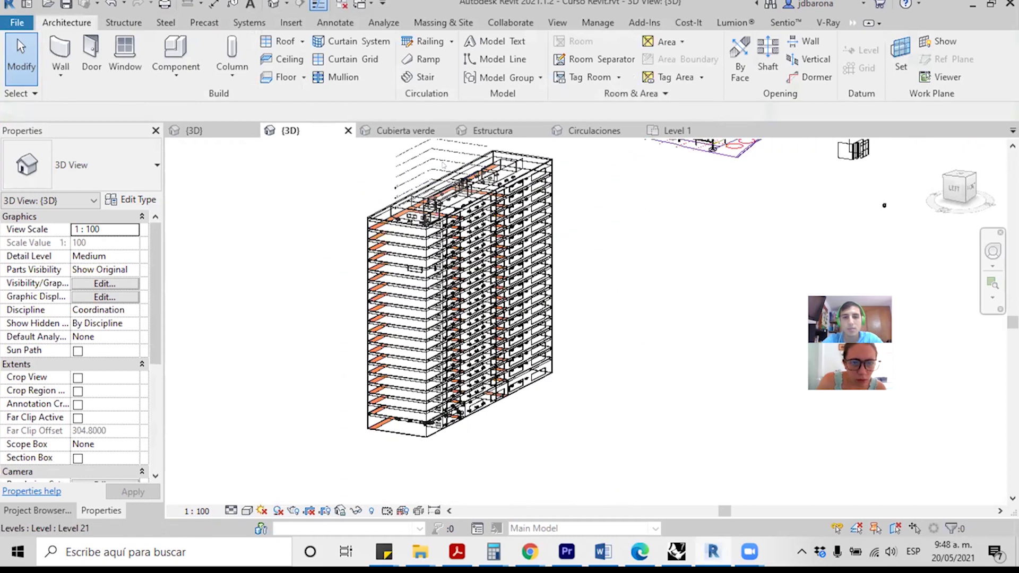
scroll(443, 165, "down", 1)
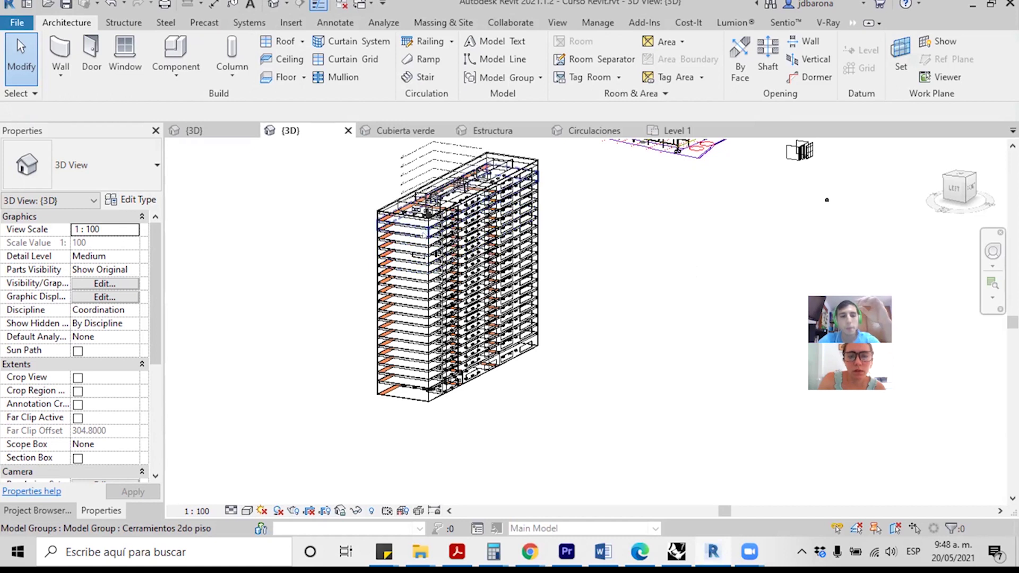
Step: Orbit the tower and window-select its elements, filtering down to the 8 floors
middle_click_drag(433, 206, 482, 373, "shift")
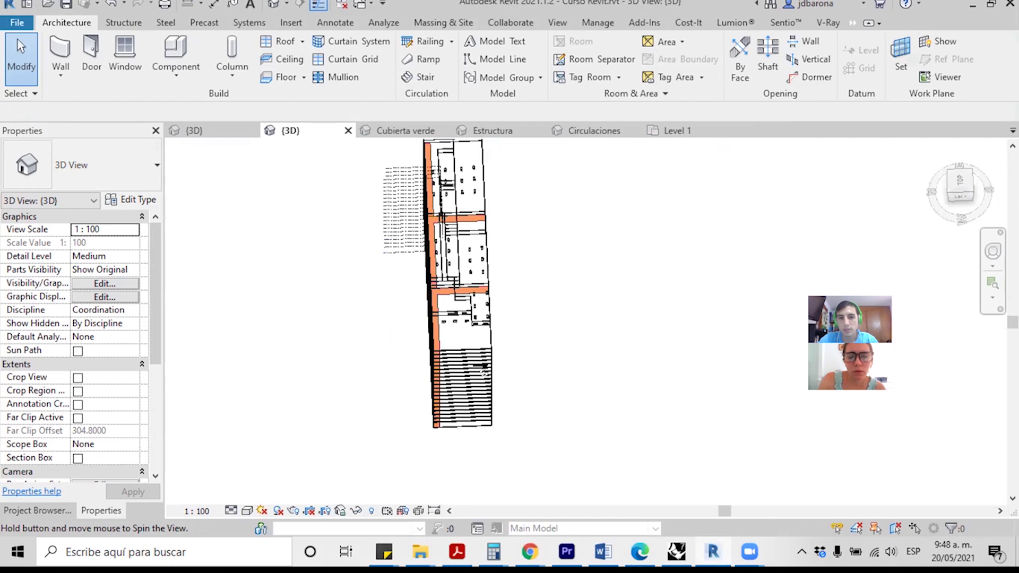
middle_click_drag(482, 373, 515, 451, "shift")
mouse_move(514, 451)
left_mouse_down()
mouse_move(531, 343)
mouse_move(551, 336)
left_mouse_up()
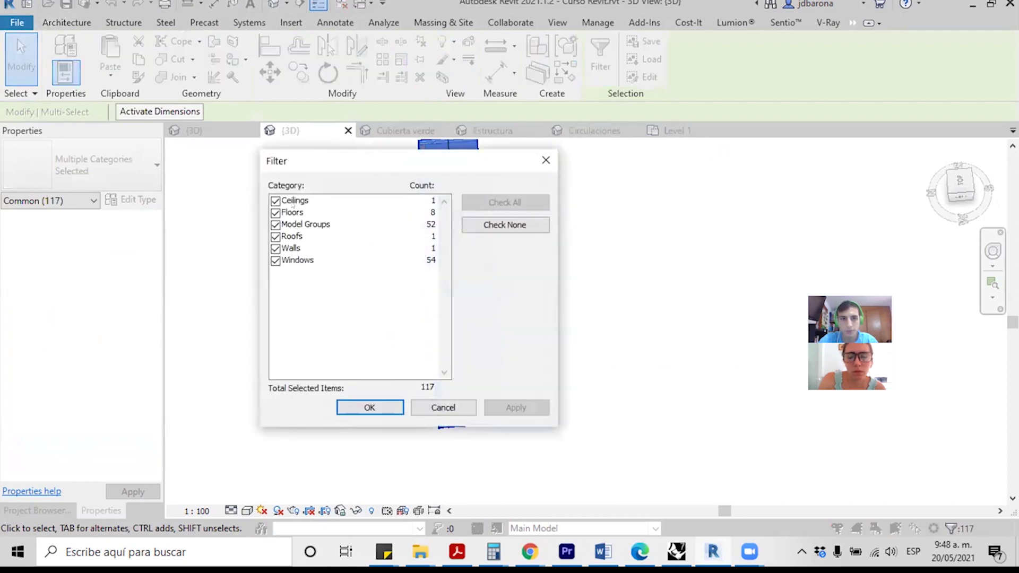
left_click(470, 226)
left_click(276, 213)
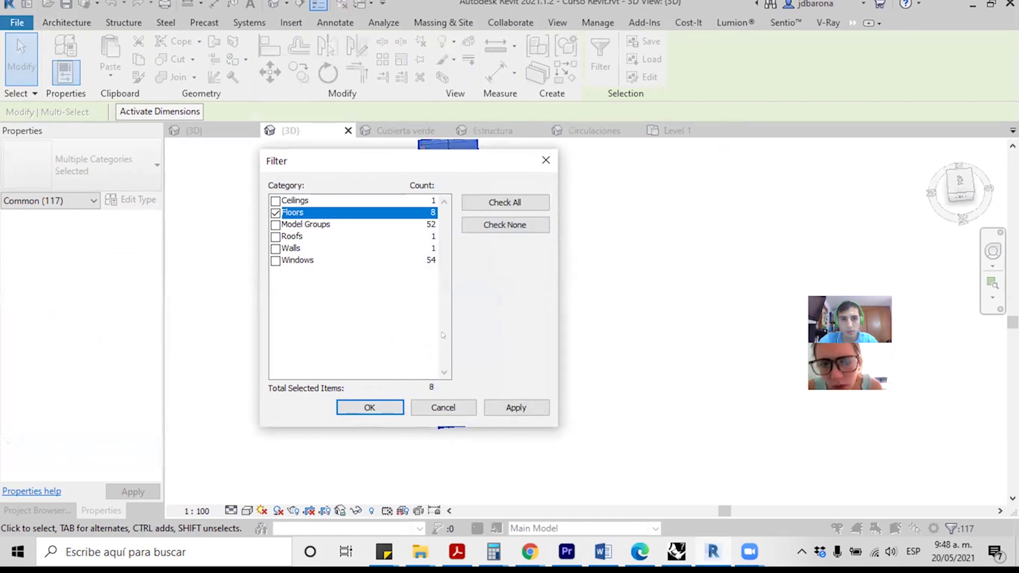
left_click(369, 408)
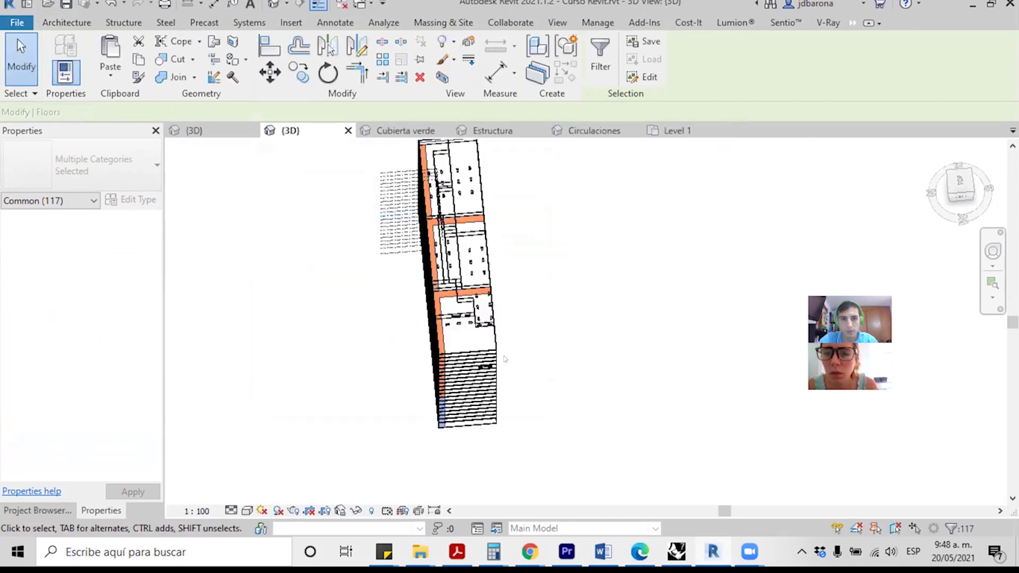
Step: Orbit and zoom to a tilted view of the tower, leaving nothing selected
mouse_move(503, 358)
middle_mouse_down("shift")
mouse_move(518, 191)
mouse_move(531, 337)
middle_mouse_up("shift")
key("Escape")
mouse_move(531, 418)
middle_mouse_down("shift")
mouse_move(531, 406)
mouse_move(528, 421)
middle_mouse_up("shift")
left_click_drag(527, 461, 458, 419)
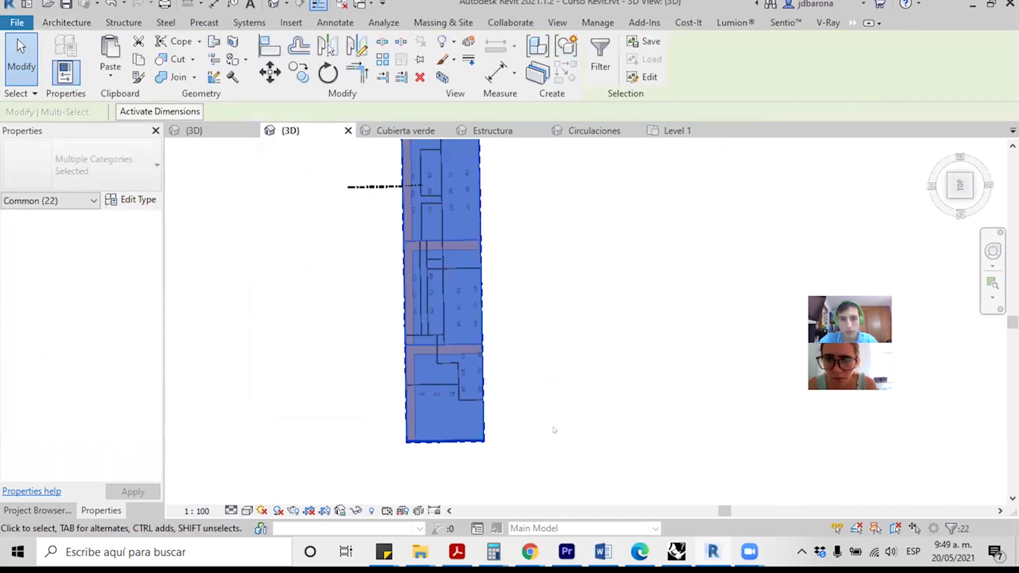
mouse_move(556, 324)
middle_mouse_down("shift")
mouse_move(530, 194)
mouse_move(528, 213)
middle_mouse_up("shift")
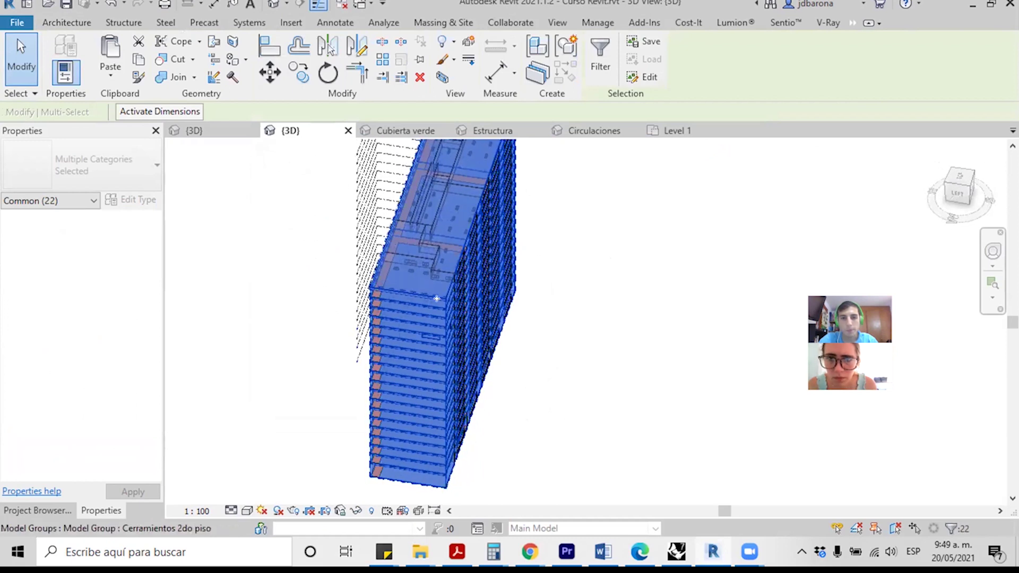
scroll(437, 299, "up", 2)
scroll(436, 299, "up", 1)
scroll(436, 299, "up", 1)
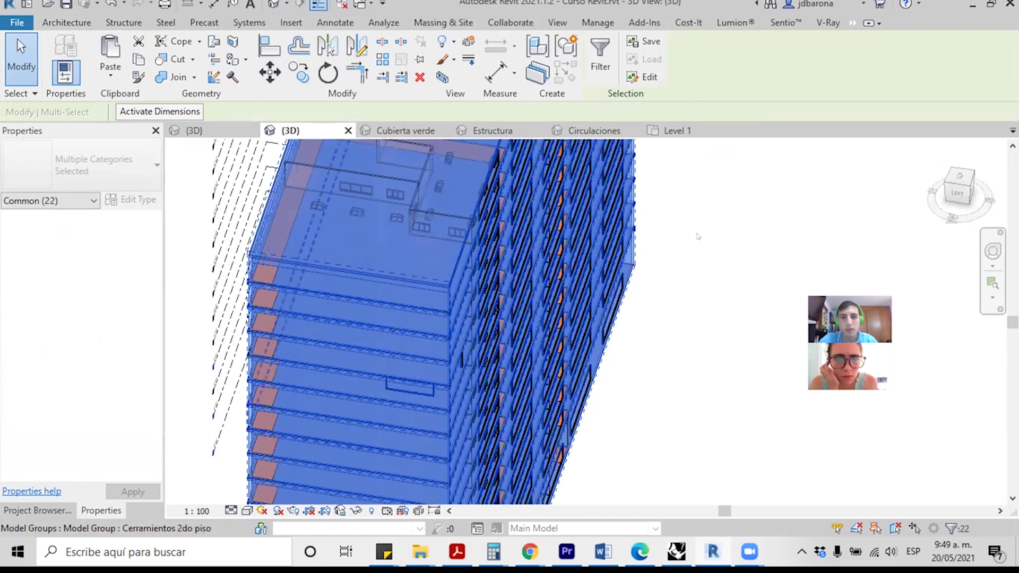
left_click(698, 235)
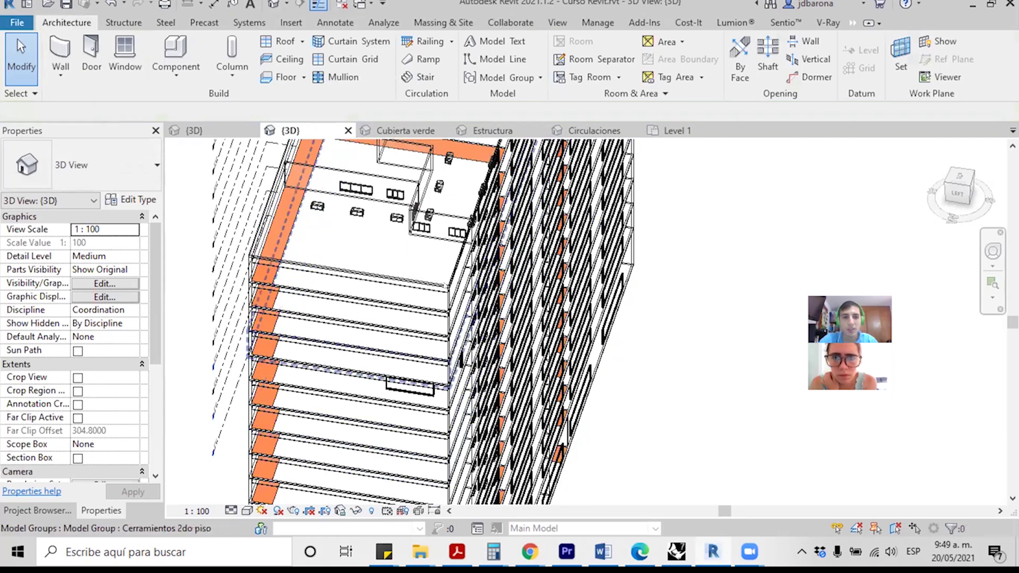
Step: Select the Cerramientos 2do piso model group and enter Edit Group mode
left_click(252, 274)
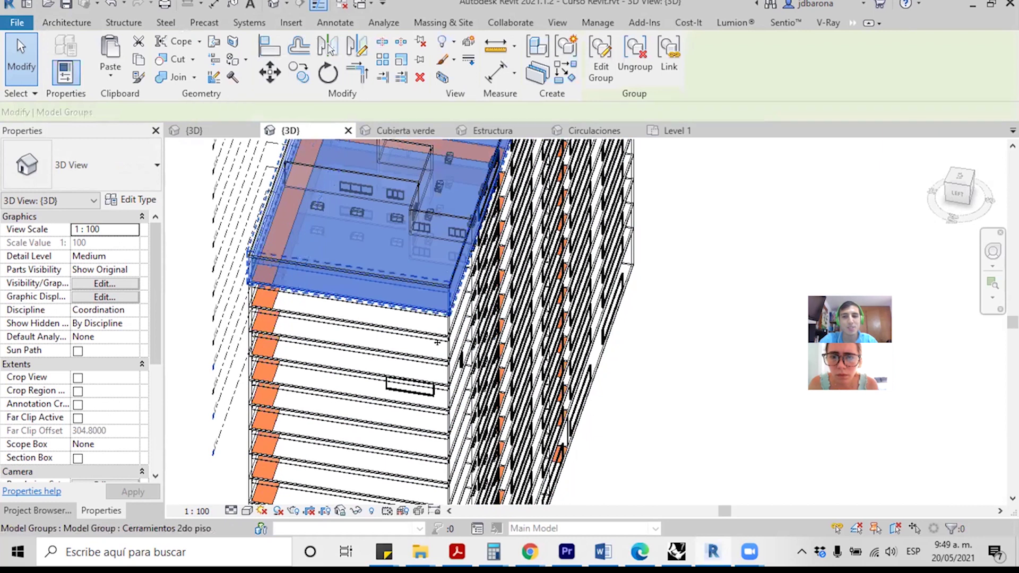
middle_click_drag(446, 329, 449, 309, "shift")
middle_click_drag(365, 236, 365, 226, "shift")
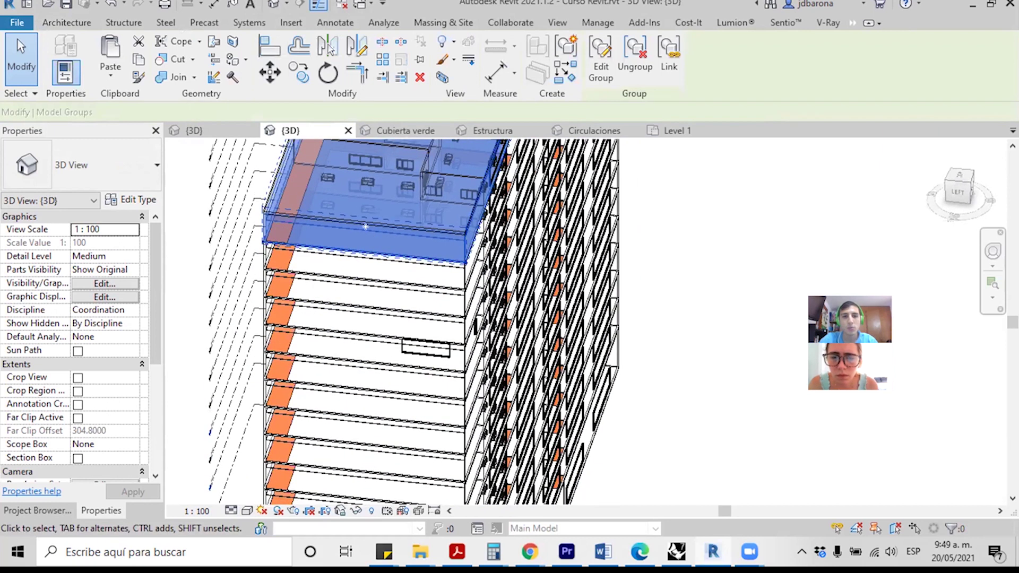
left_click(366, 227)
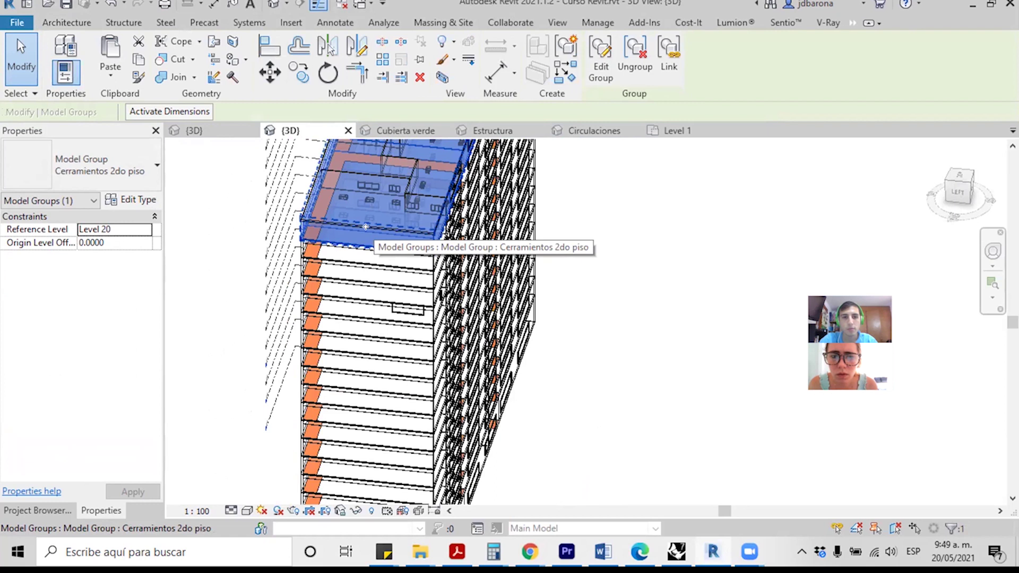
double_click(365, 227)
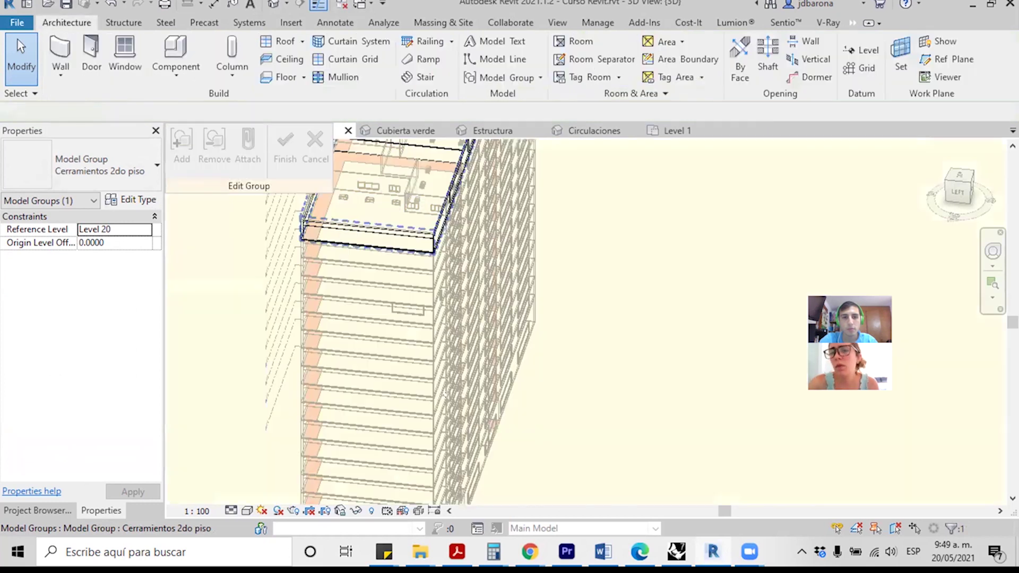
Step: Reorient the view on the tower top and select the group's top-floor floors and walls
scroll(411, 240, "up", 3)
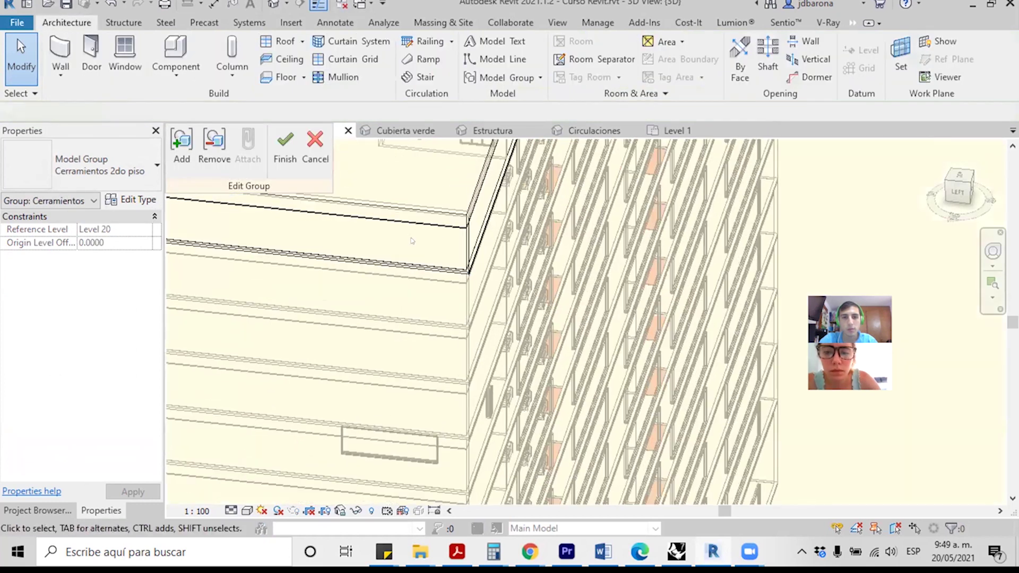
scroll(412, 240, "down", 2)
scroll(352, 231, "down", 2)
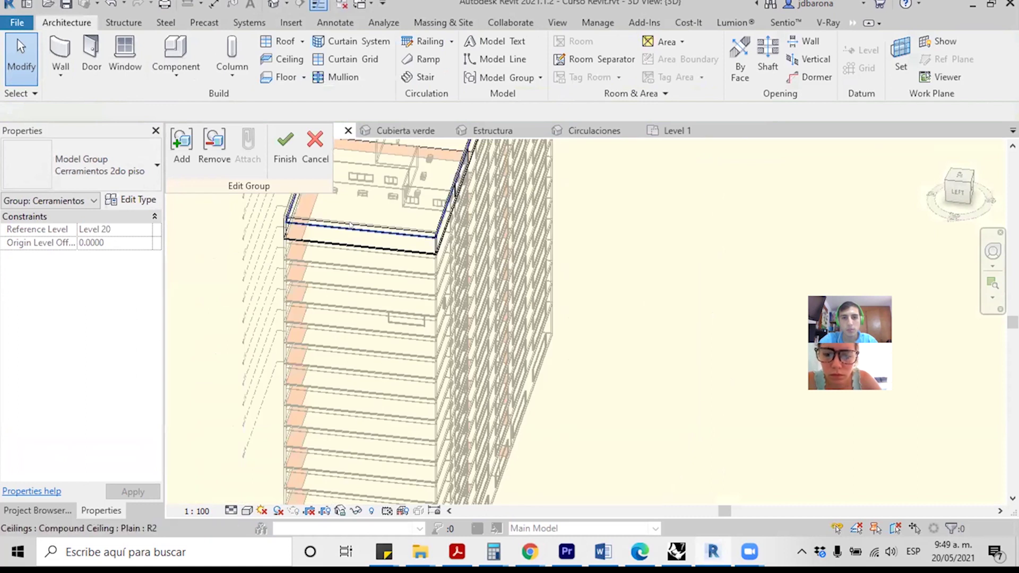
scroll(350, 225, "up", 4)
scroll(350, 225, "up", 2)
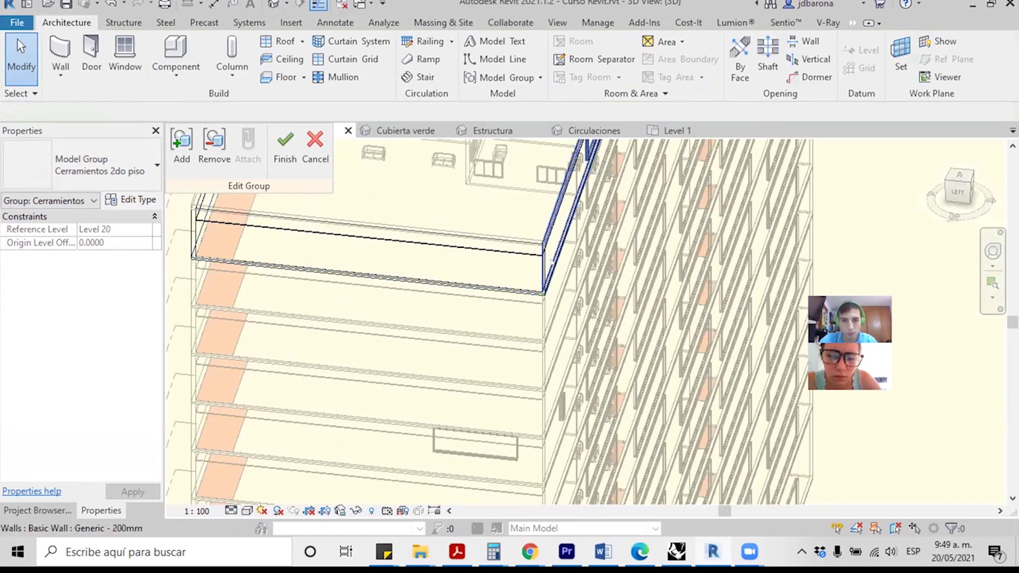
scroll(506, 263, "down", 3)
middle_click_drag(507, 312, 660, 286, "shift")
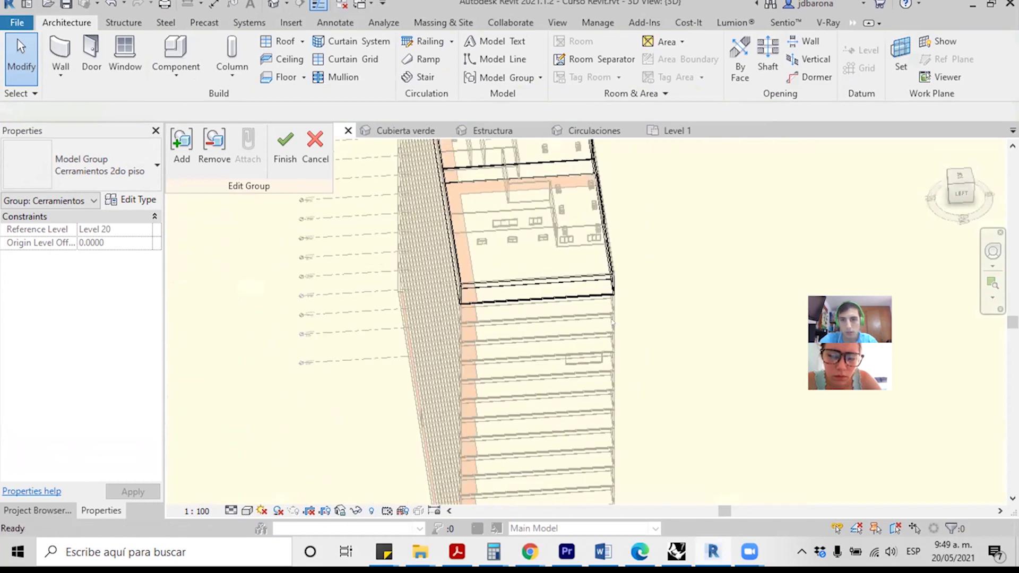
left_click(577, 305)
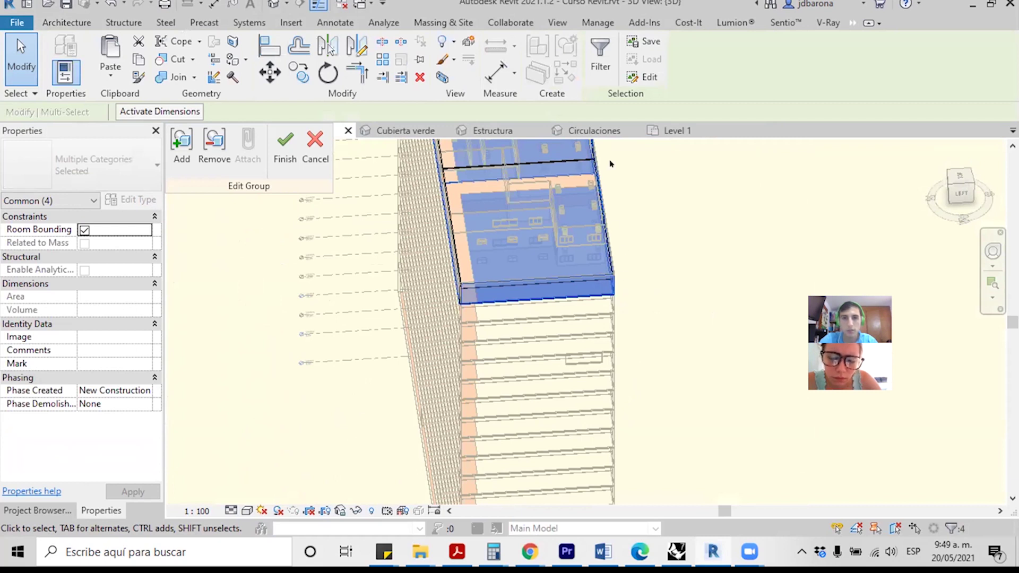
Step: Filter the selection to the two Level 20 floors and override their surface transparency to 90
left_click(600, 58)
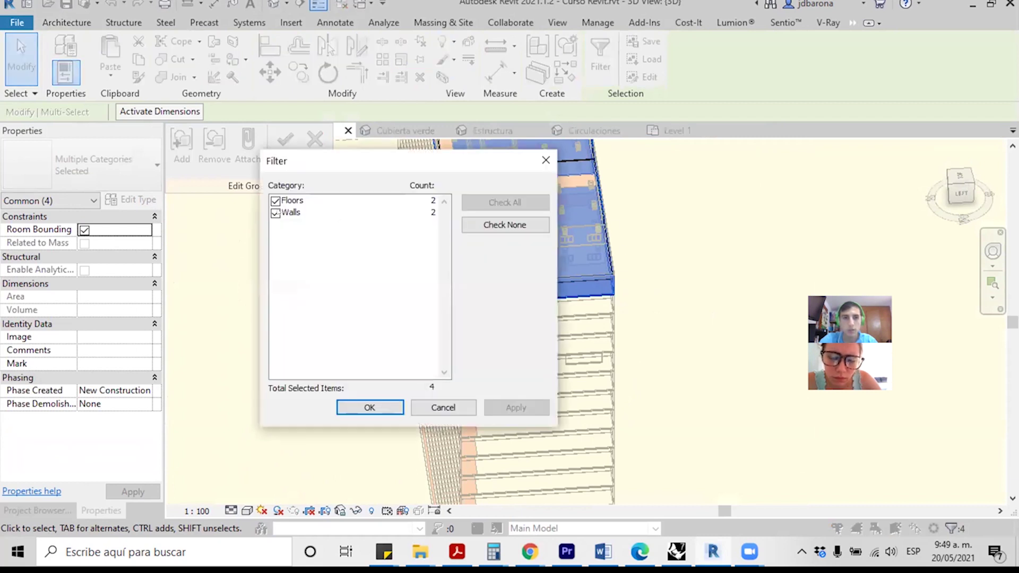
left_click(276, 213)
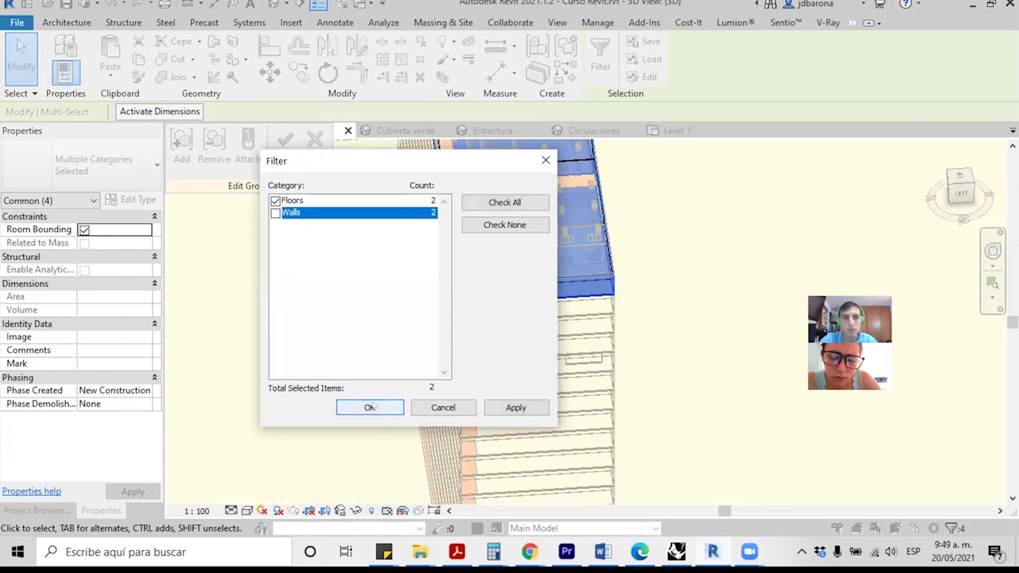
left_click(370, 407)
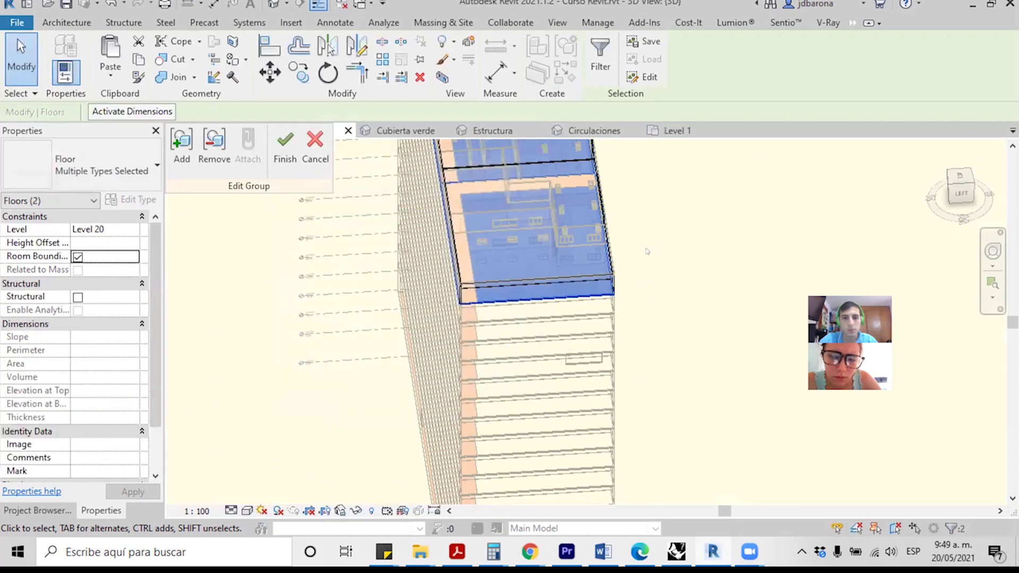
right_click(647, 251)
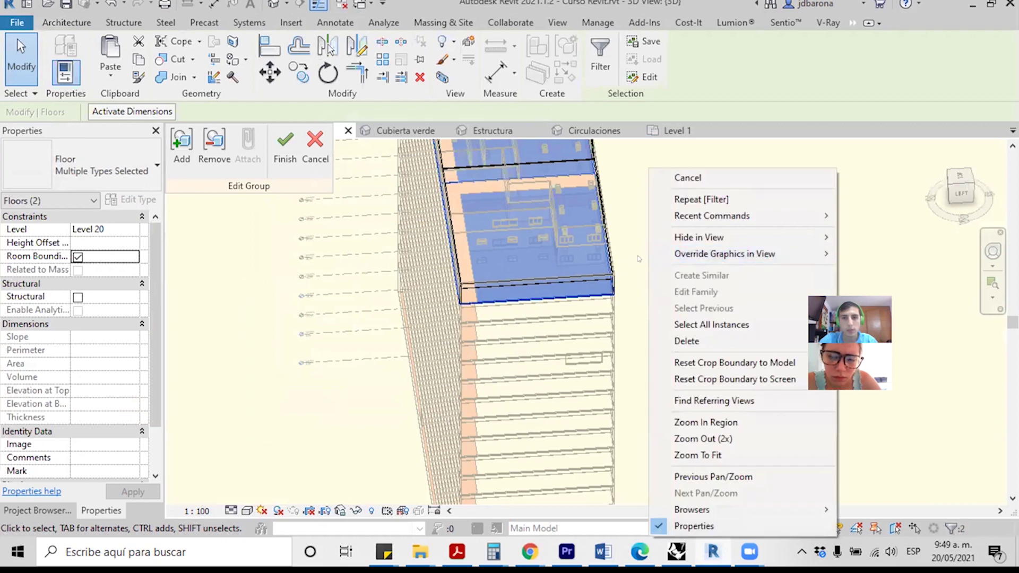
mouse_move(724, 253)
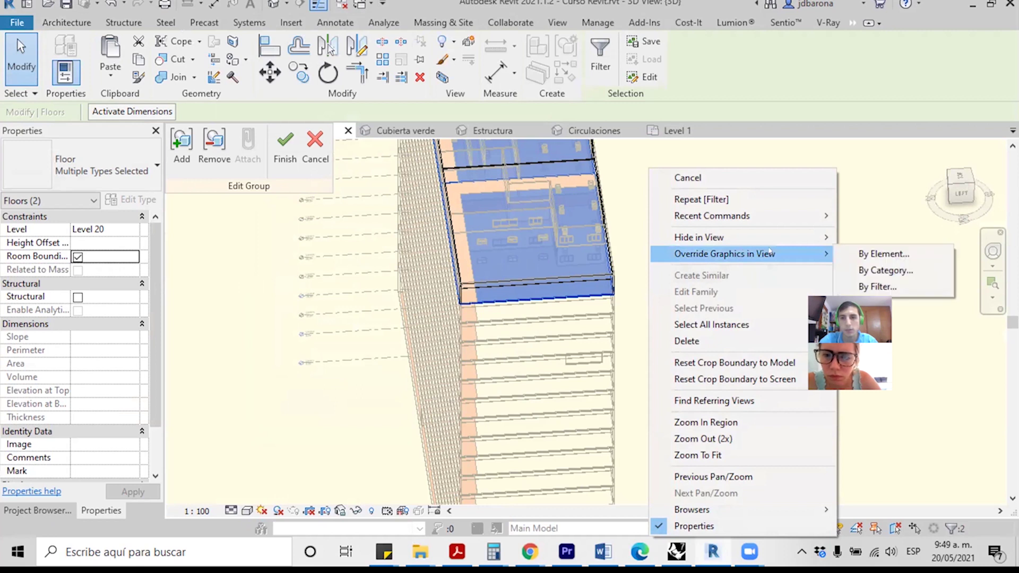
left_click(875, 253)
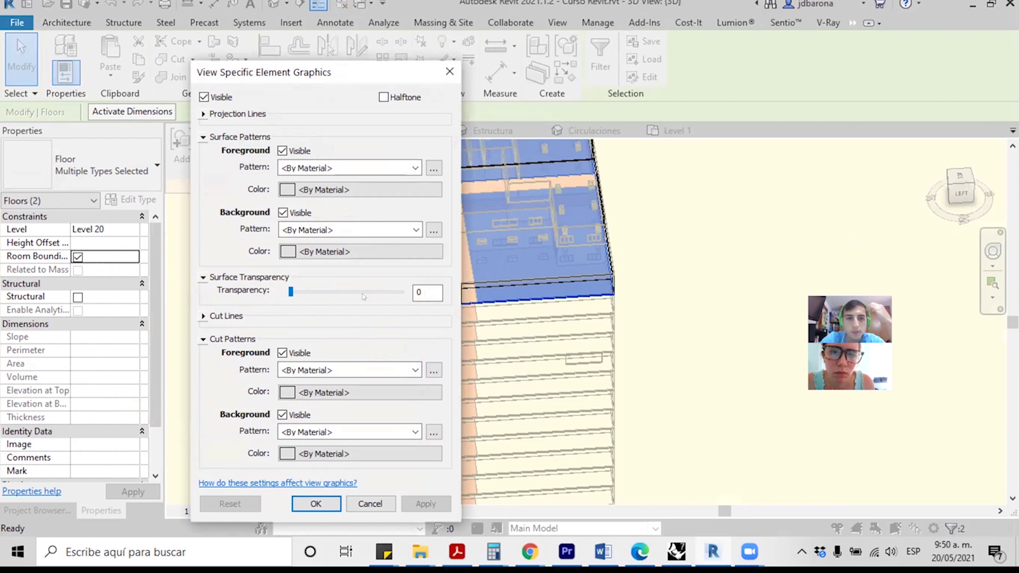
mouse_move(291, 293)
left_mouse_down()
mouse_move(374, 293)
mouse_move(384, 307)
left_mouse_up()
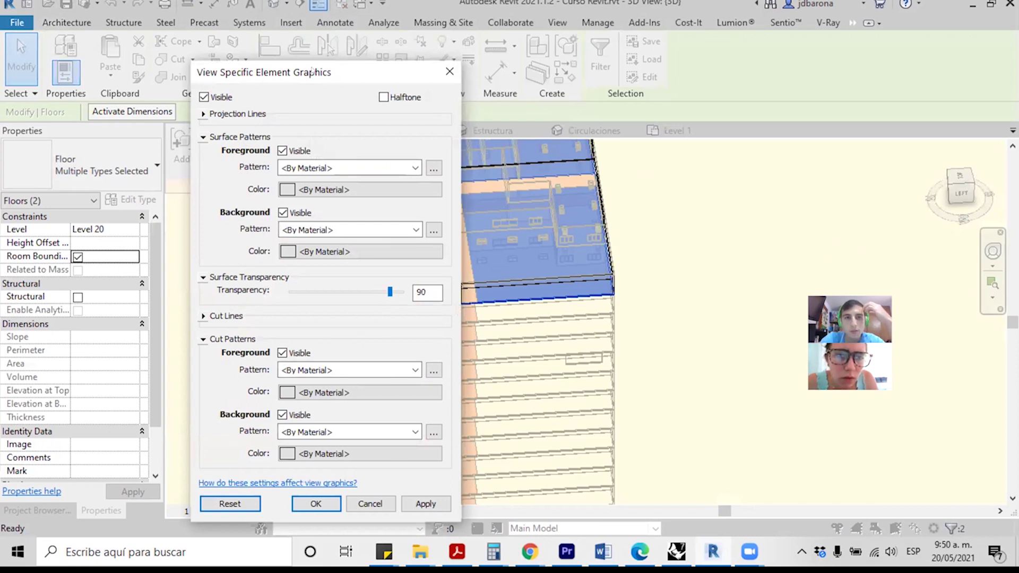
left_click_drag(311, 71, 279, 42)
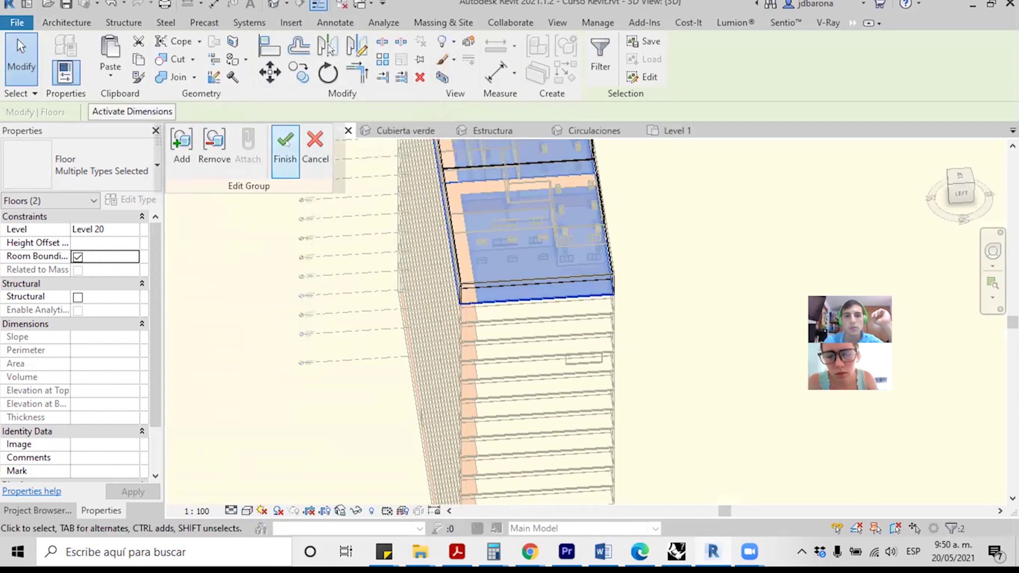
Step: Finish editing the Cerramientos 2do piso group, deselect, and orbit the building to an isometric view
left_click(285, 149)
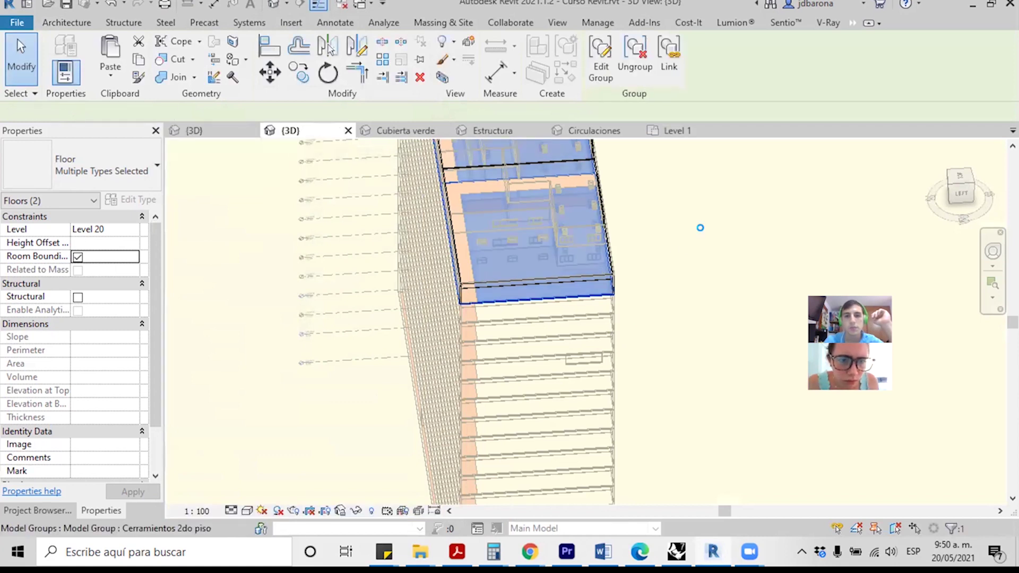
left_click(704, 241)
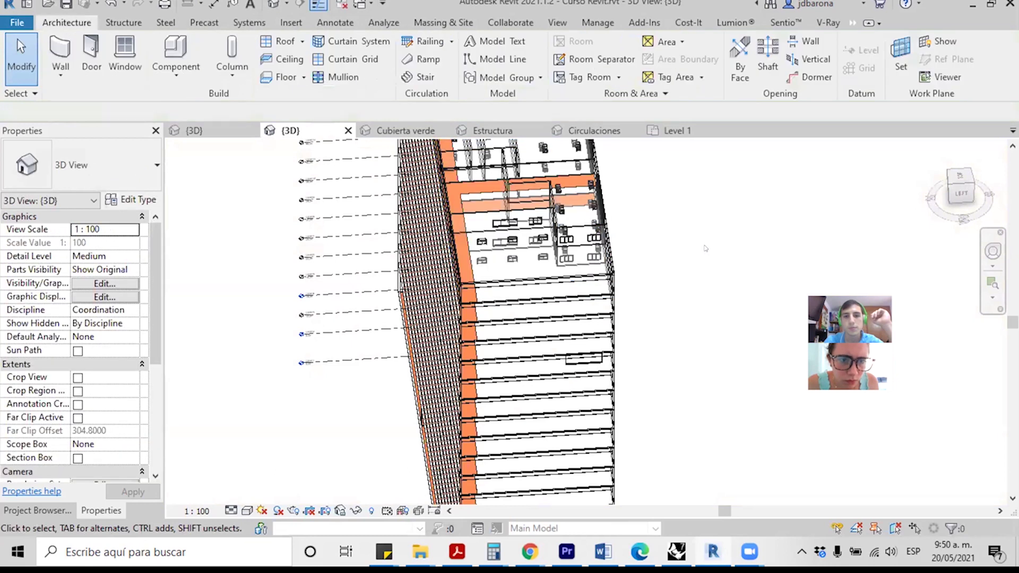
mouse_move(627, 290)
middle_mouse_down("shift")
mouse_move(533, 218)
mouse_move(569, 201)
middle_mouse_up("shift")
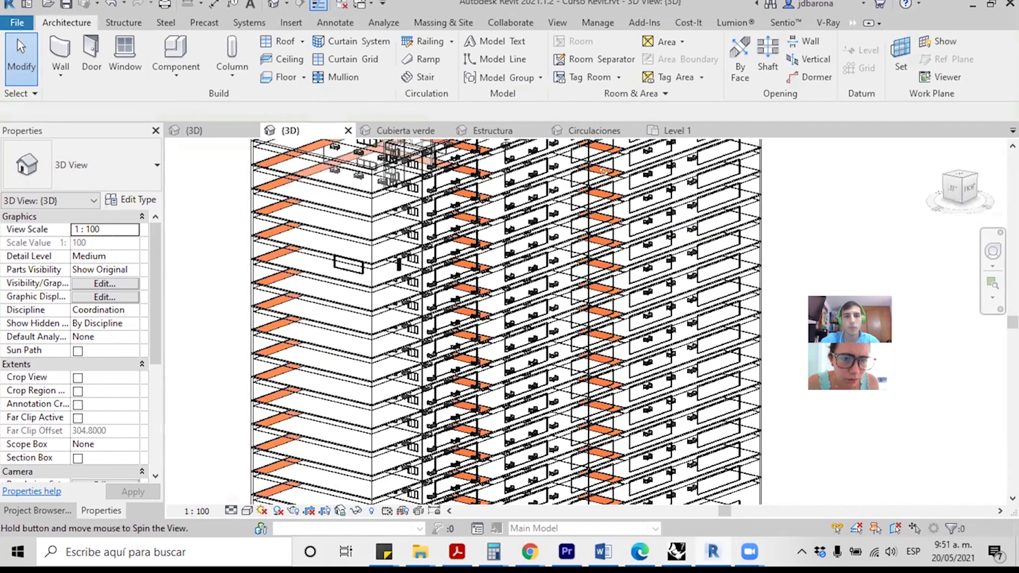
middle_click_drag(604, 170, 555, 323, "shift")
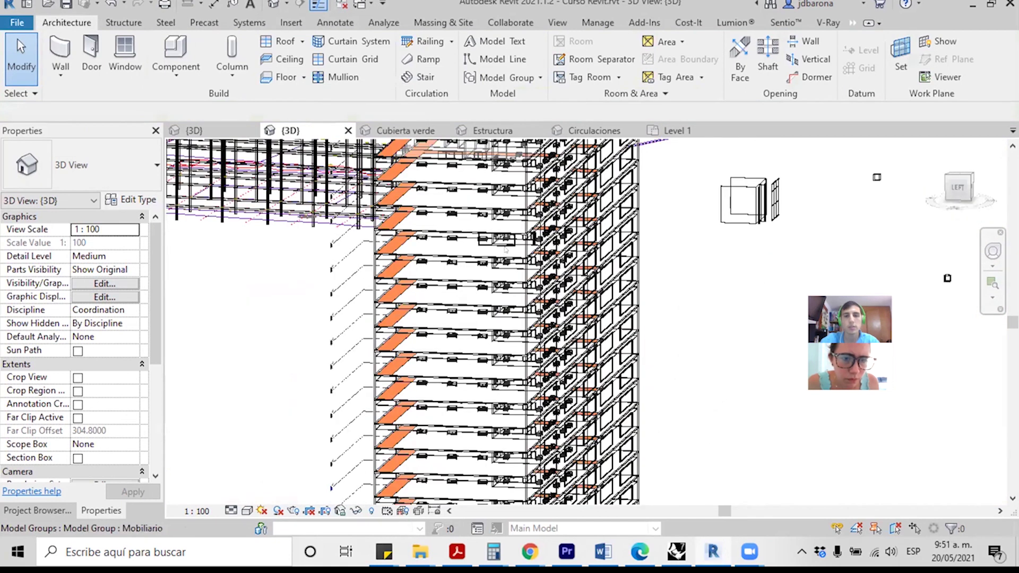
Step: Orbit and zoom the 3D view to look down on the tower from nearly straight above
scroll(505, 249, "down", 3)
scroll(504, 241, "up", 3)
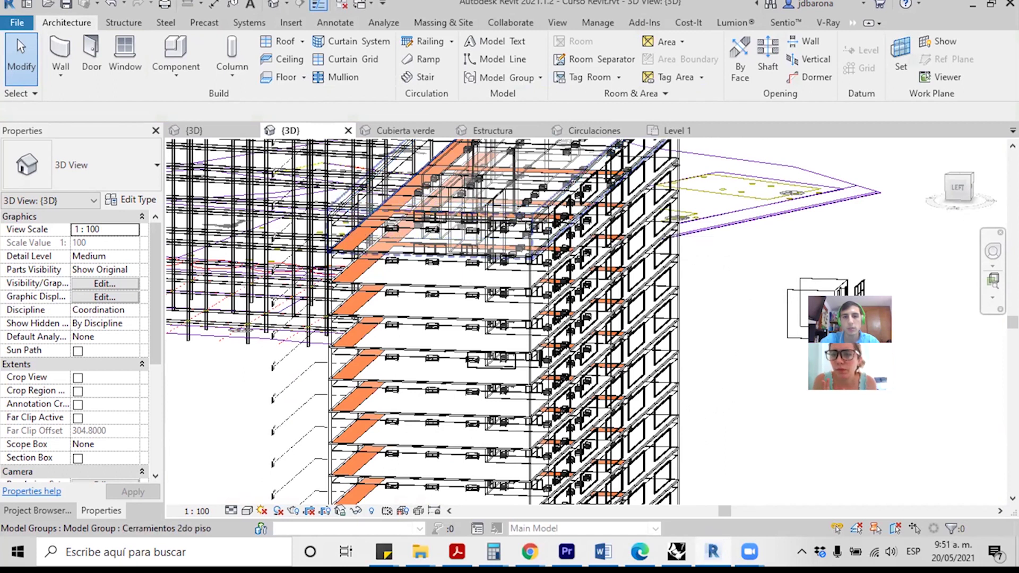
middle_click_drag(512, 226, 486, 278, "shift")
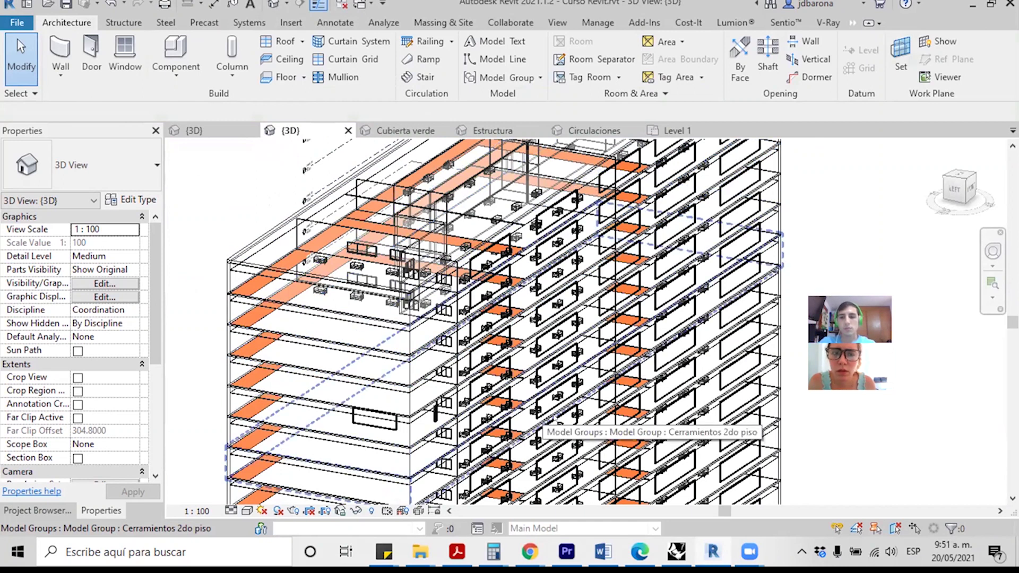
scroll(436, 264, "down", 2)
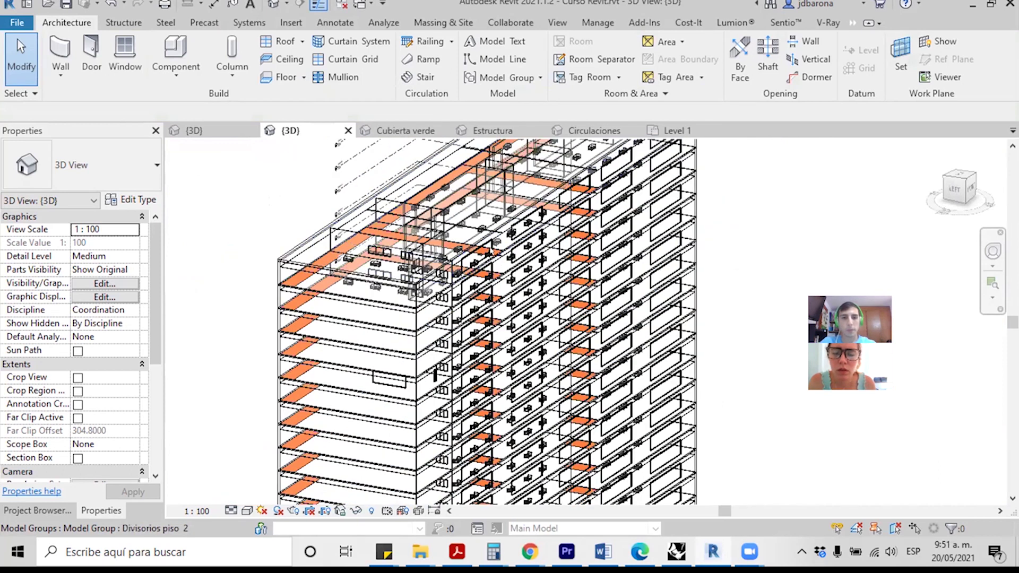
middle_click_drag(435, 374, 373, 340, "shift")
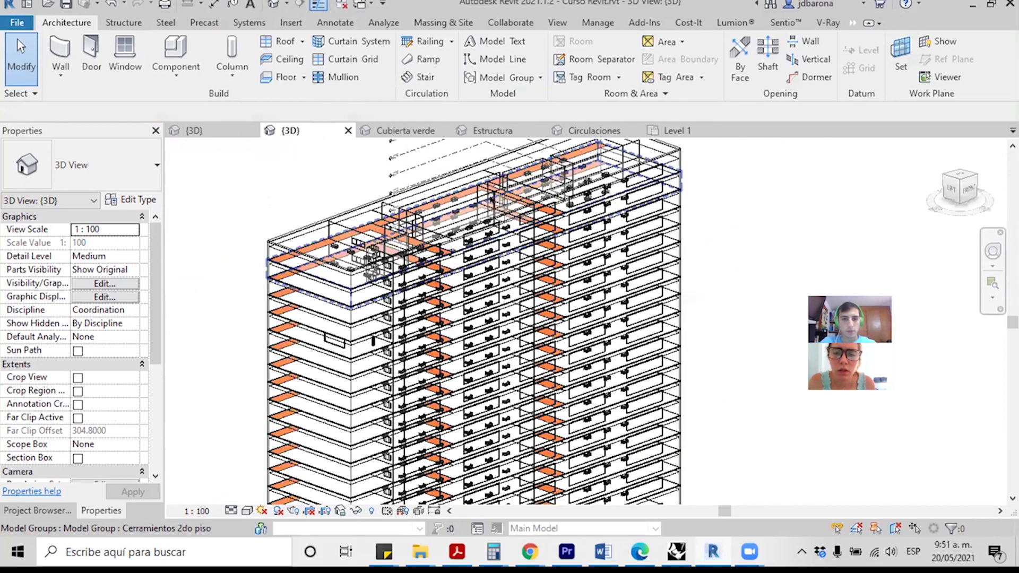
scroll(491, 212, "down", 2)
scroll(490, 213, "down", 2)
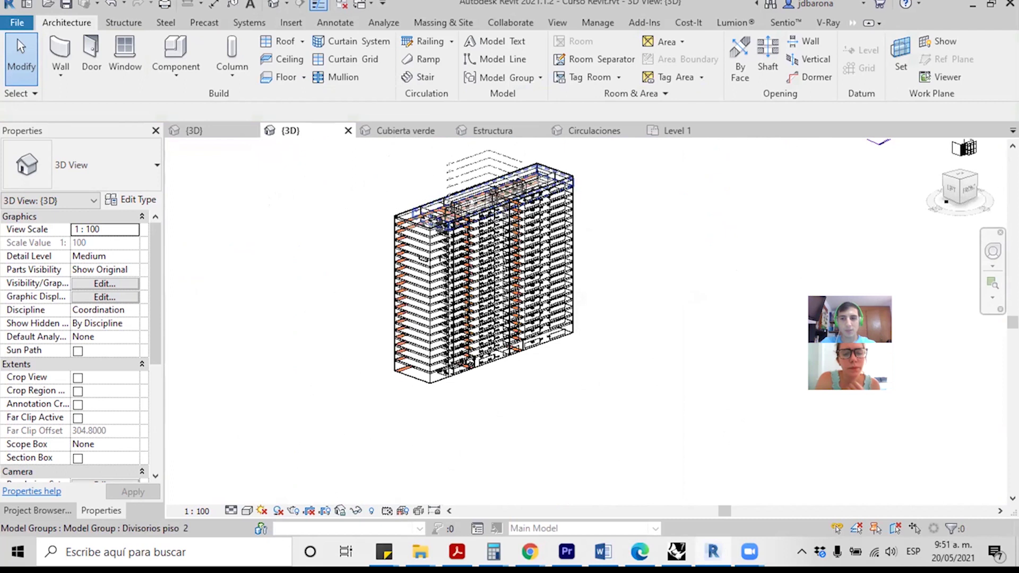
scroll(456, 205, "up", 1)
scroll(455, 205, "up", 1)
scroll(456, 215, "up", 2)
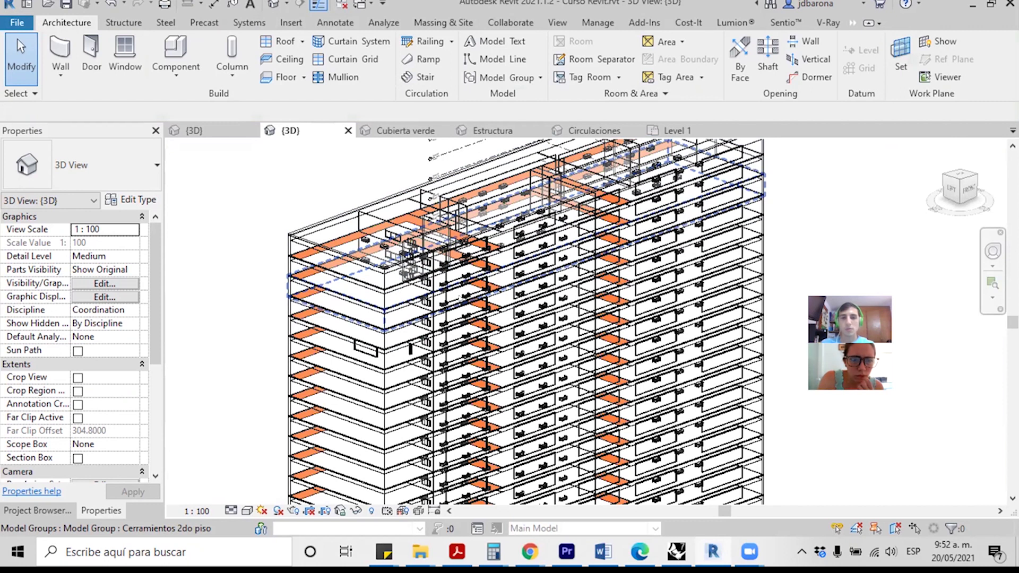
scroll(401, 240, "down", 3)
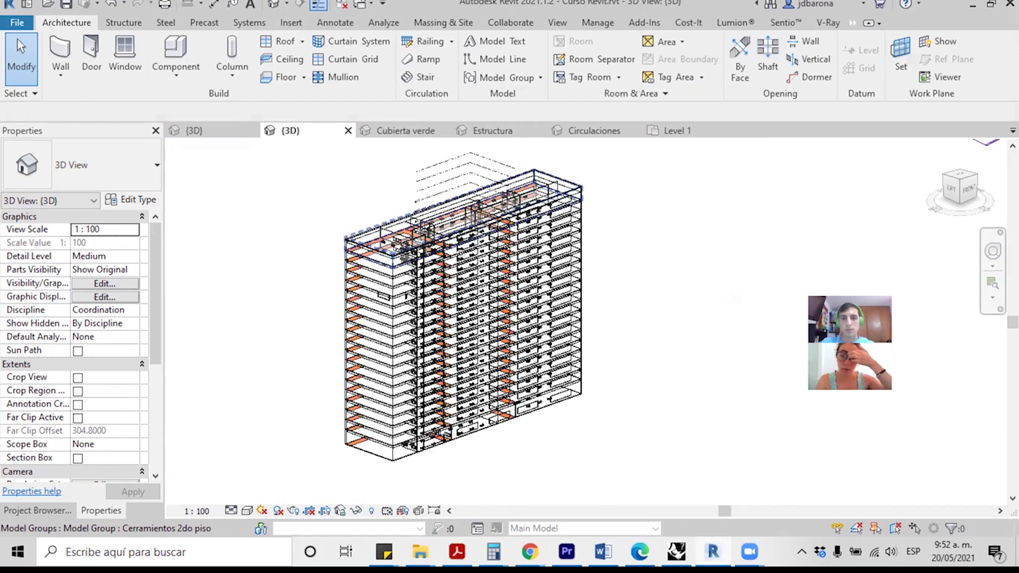
middle_click_drag(450, 325, 459, 308, "shift")
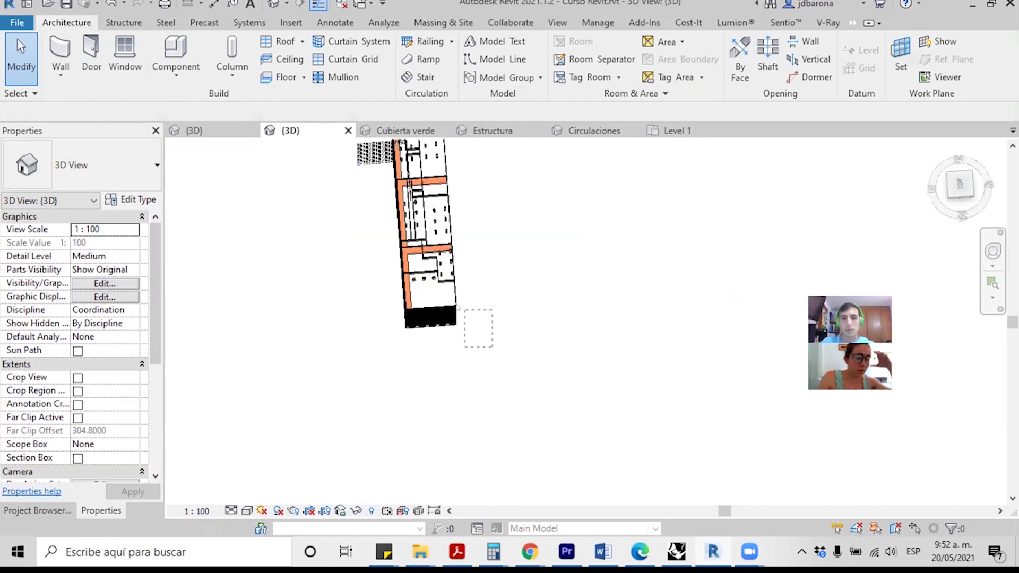
Step: Filter a box selection of the tower down to Model Groups only
left_click_drag(464, 309, 428, 289)
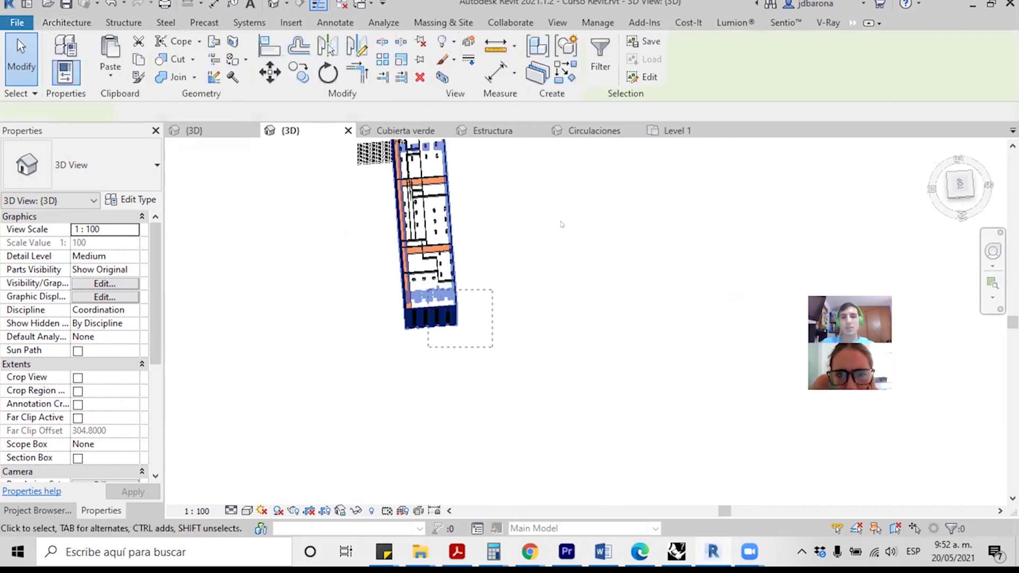
left_click(599, 53)
left_click(503, 225)
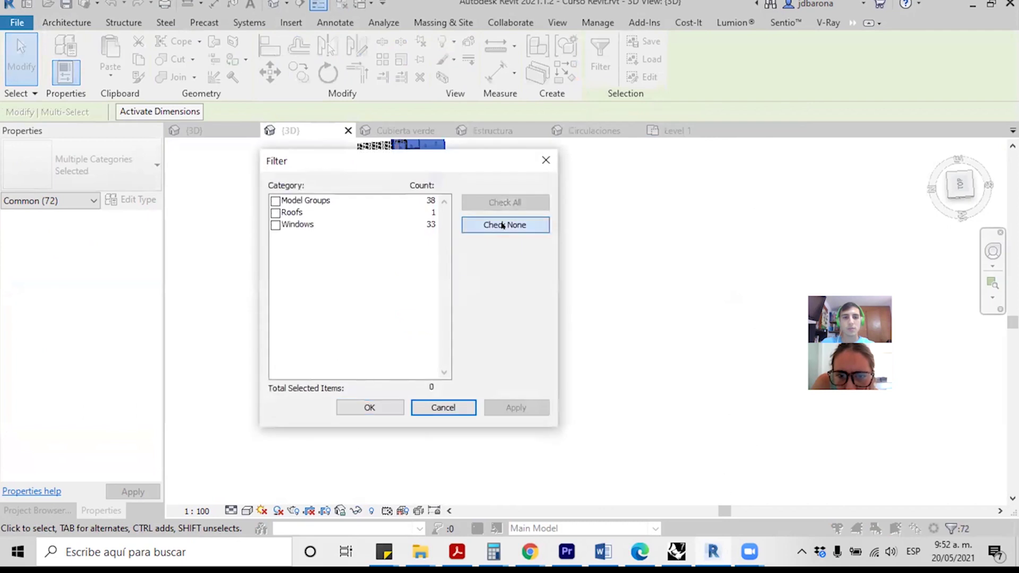
left_click(276, 201)
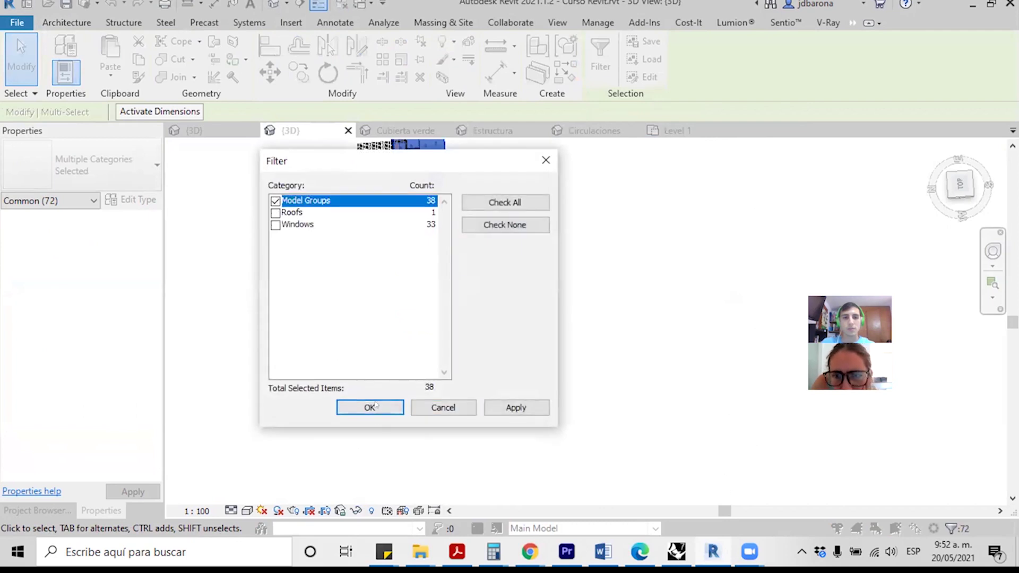
left_click(376, 406)
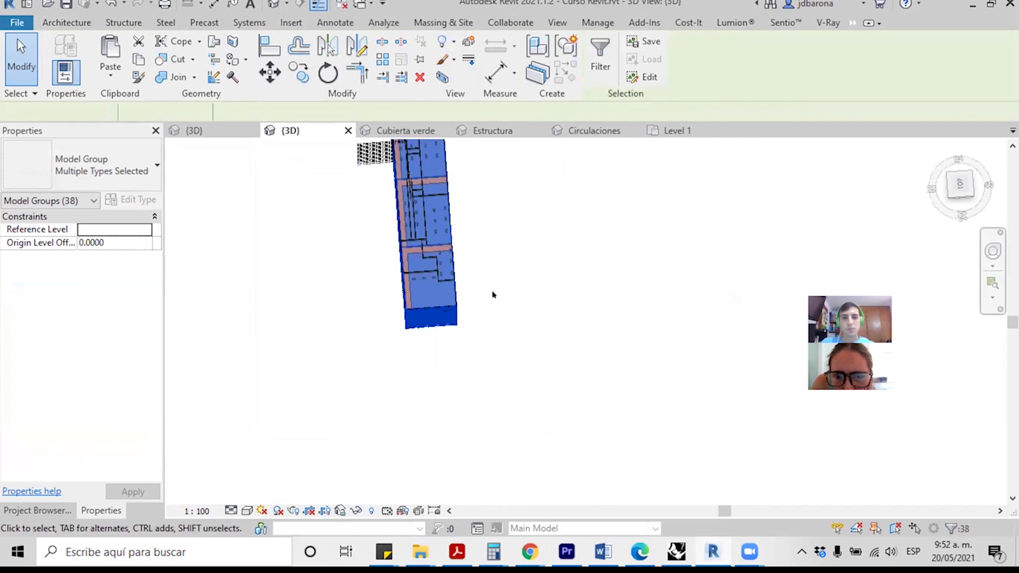
Step: Crossing-select the whole building and filter it down to just the 40 floors
left_click(490, 298)
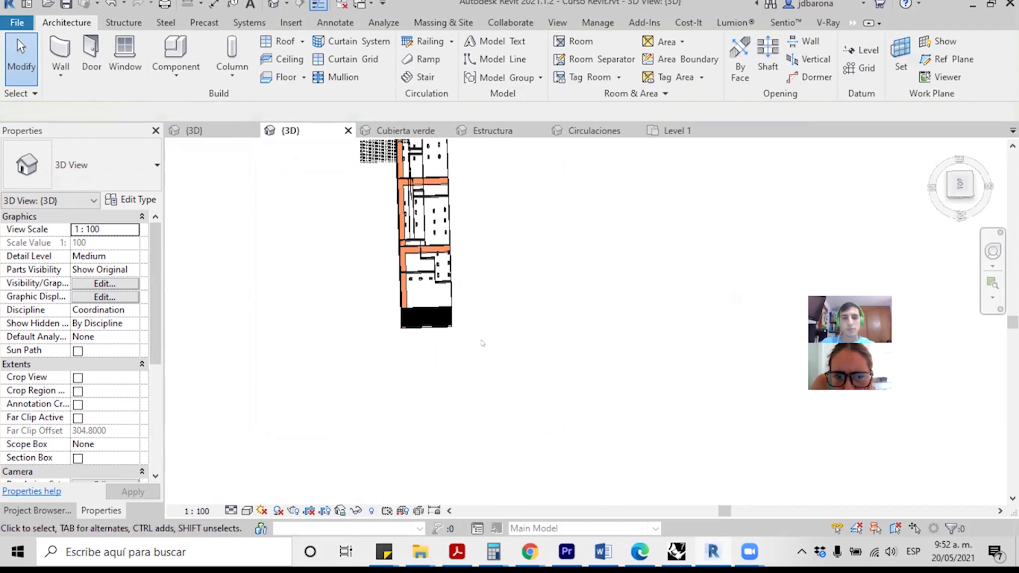
left_click_drag(491, 354, 434, 292)
left_click(600, 58)
left_click(505, 225)
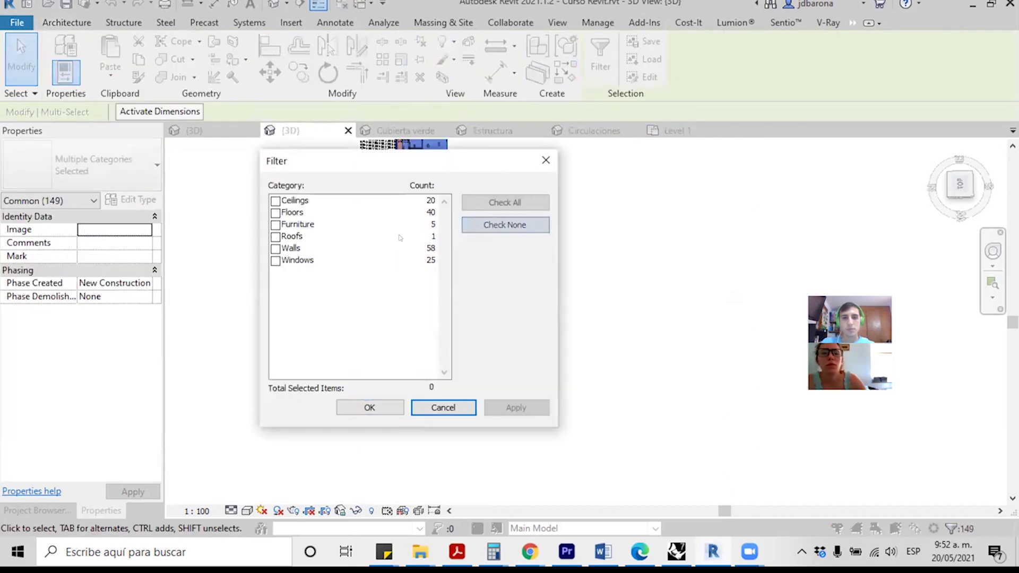
left_click(292, 212)
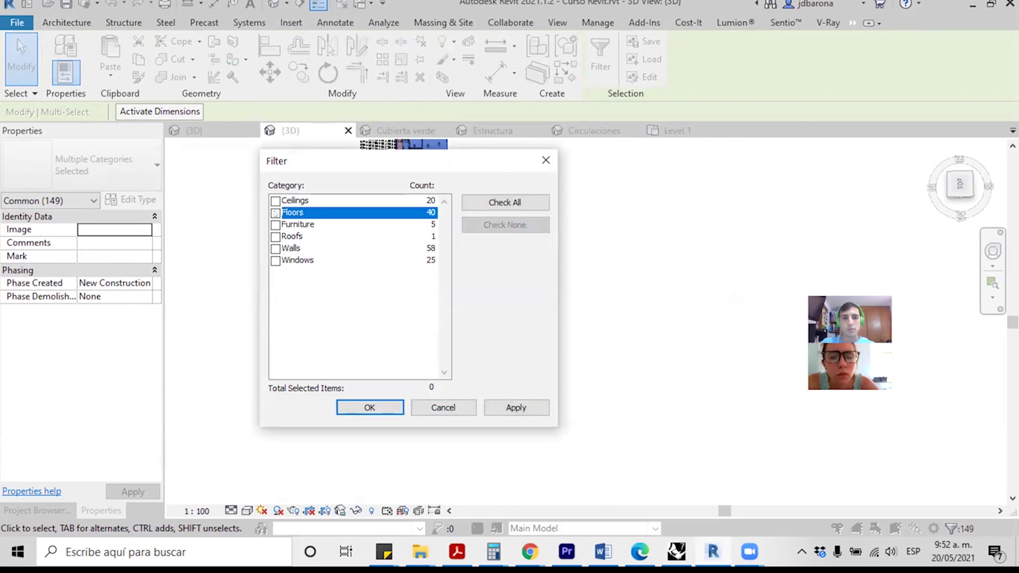
key("space")
left_click(350, 408)
mouse_move(512, 391)
middle_mouse_down("shift")
mouse_move(423, 239)
mouse_move(529, 330)
middle_mouse_up("shift")
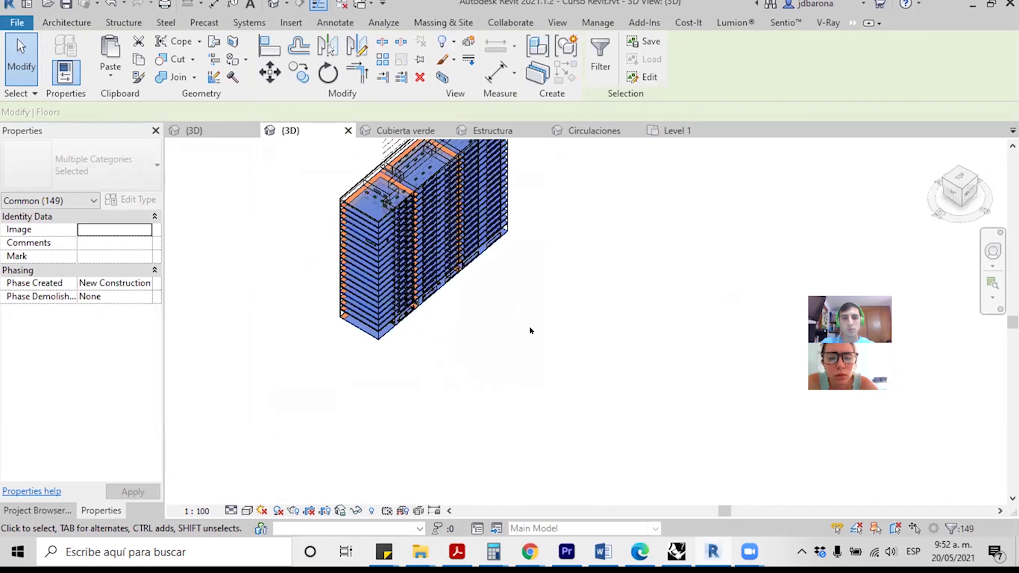
Step: Override the selected floors' graphics in this view with 91 surface transparency
right_click(530, 330)
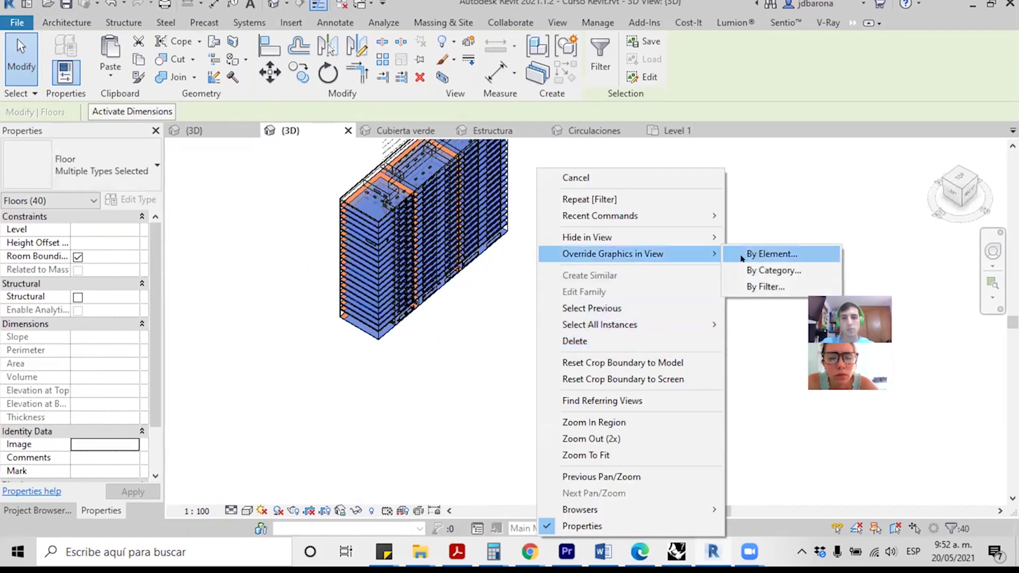
mouse_move(613, 253)
left_click(738, 256)
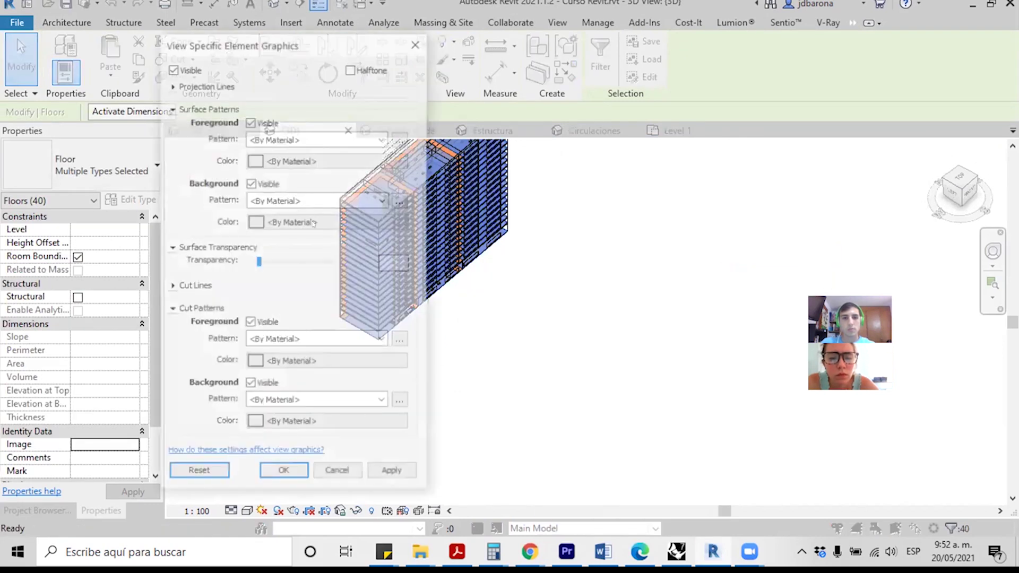
left_click_drag(258, 262, 361, 271)
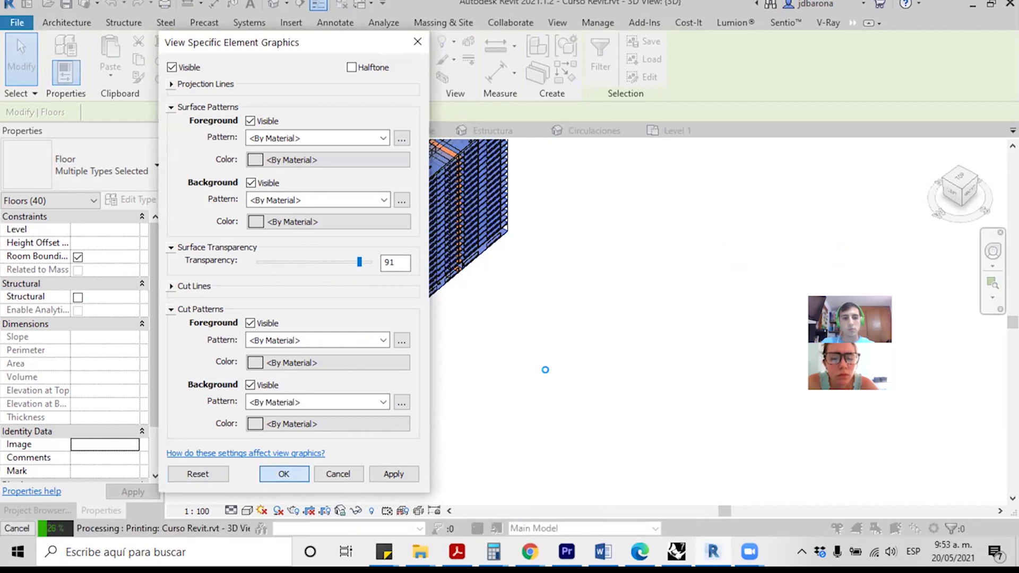
left_click(573, 380)
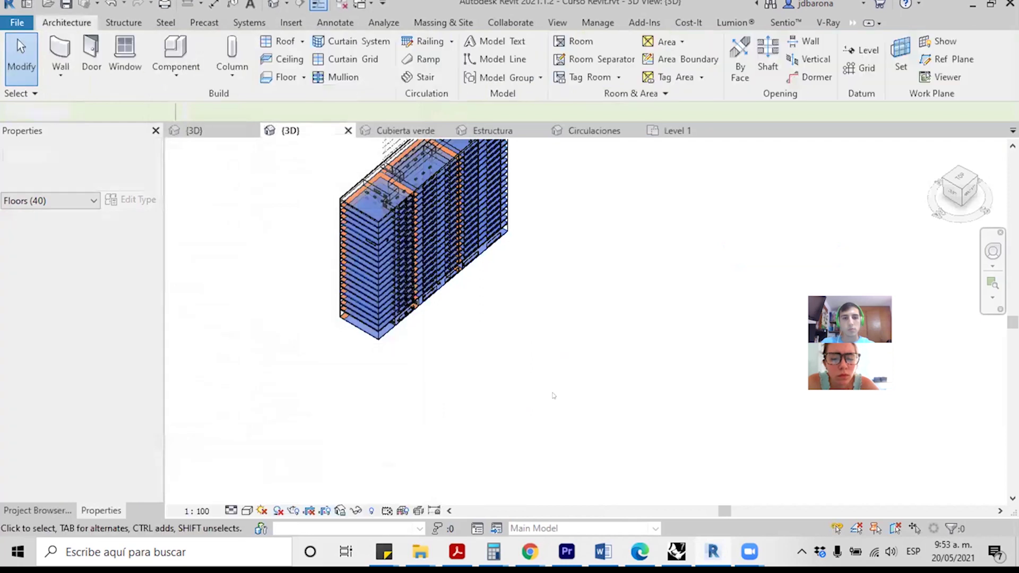
middle_click_drag(471, 380, 471, 336, "shift")
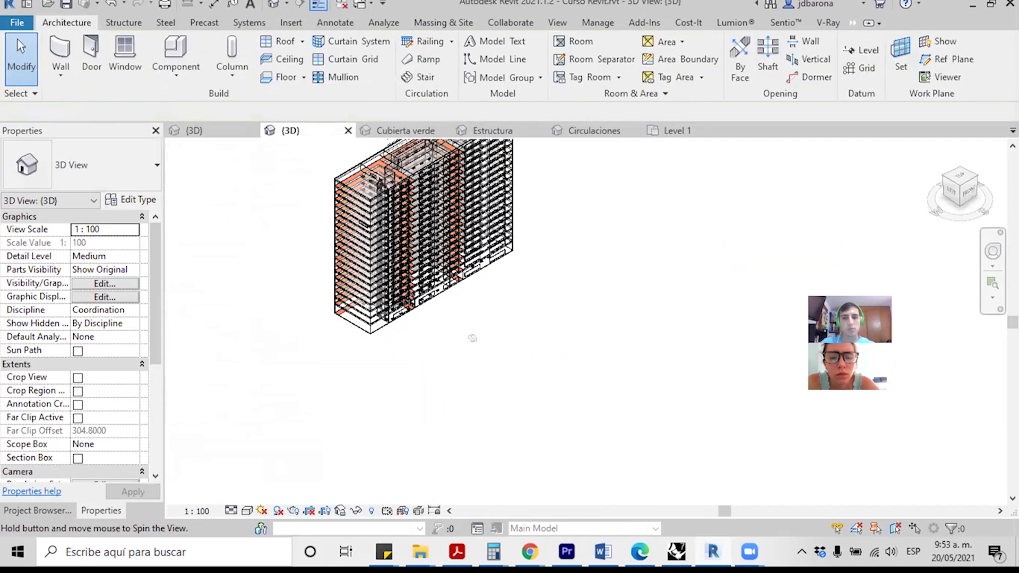
Step: Turn the view with the ViewCube and zoom in and out on the translucent building
left_click(950, 182)
scroll(637, 343, "down", 5)
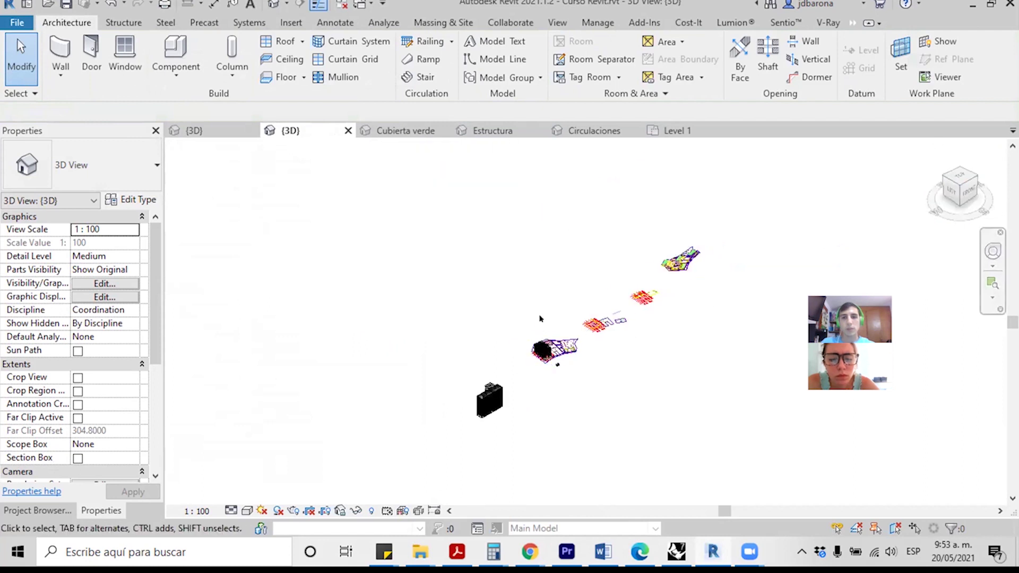
scroll(645, 292, "up", 2)
scroll(645, 292, "up", 3)
scroll(645, 292, "up", 3)
scroll(491, 188, "up", 1)
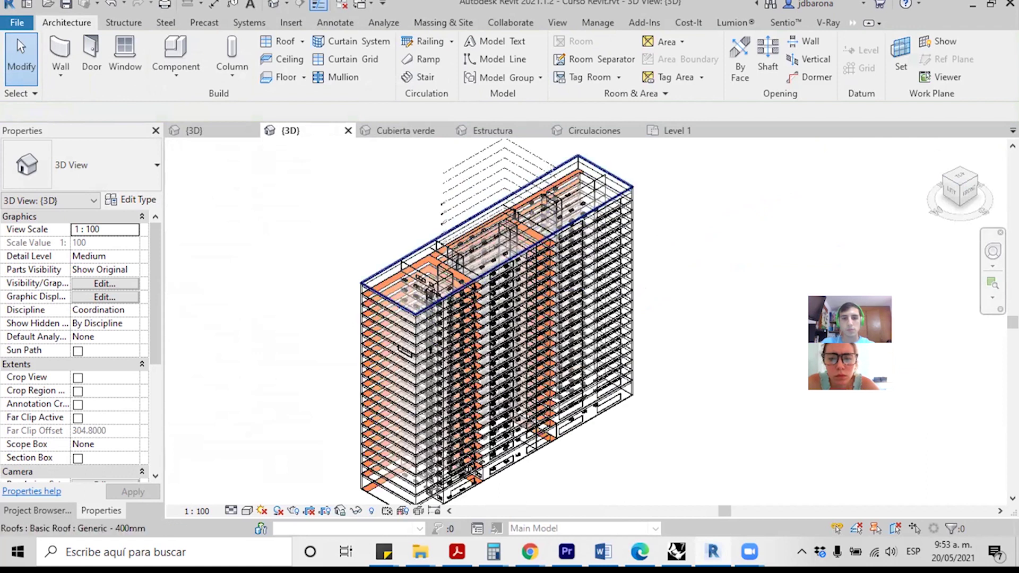
scroll(504, 164, "up", 1)
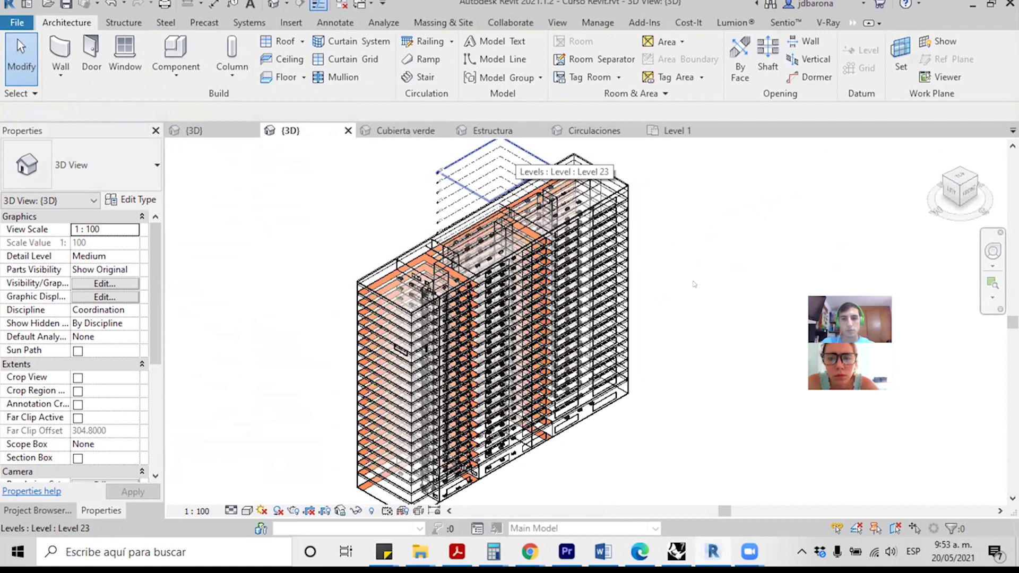
scroll(636, 453, "up", 1)
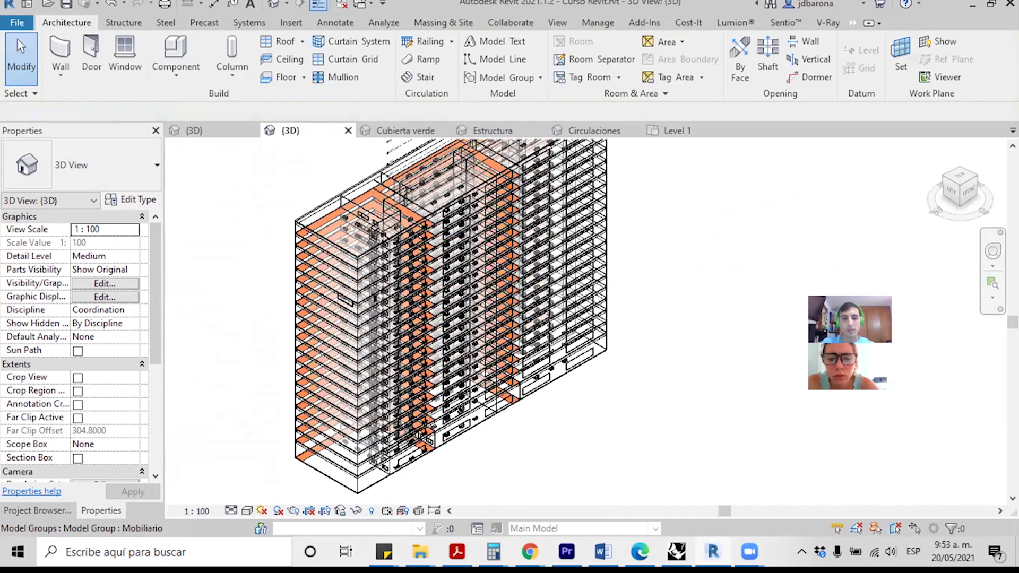
scroll(361, 314, "down", 1)
scroll(361, 313, "down", 1)
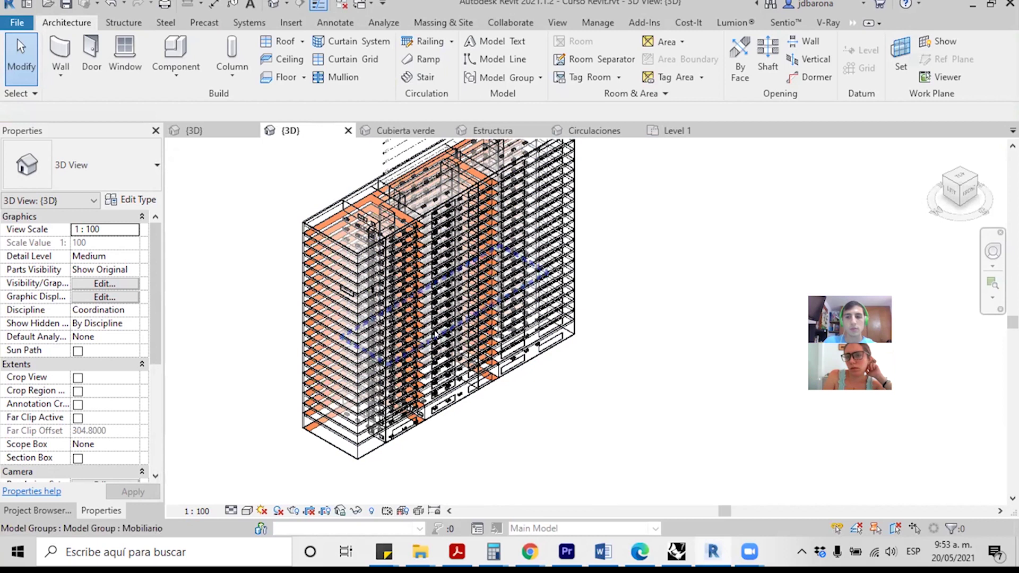
scroll(513, 394, "down", 2)
scroll(513, 394, "down", 1)
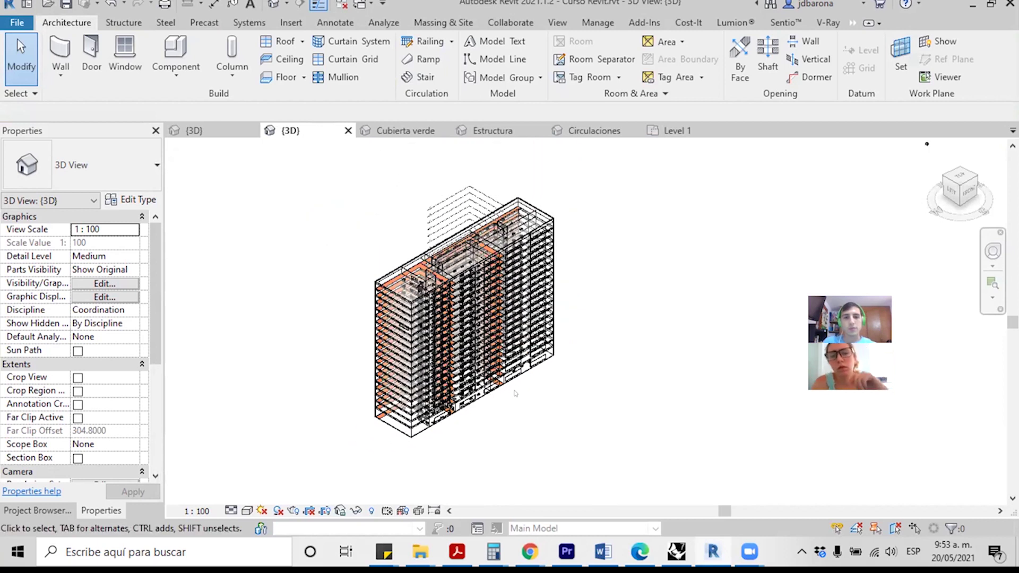
scroll(518, 189, "up", 1)
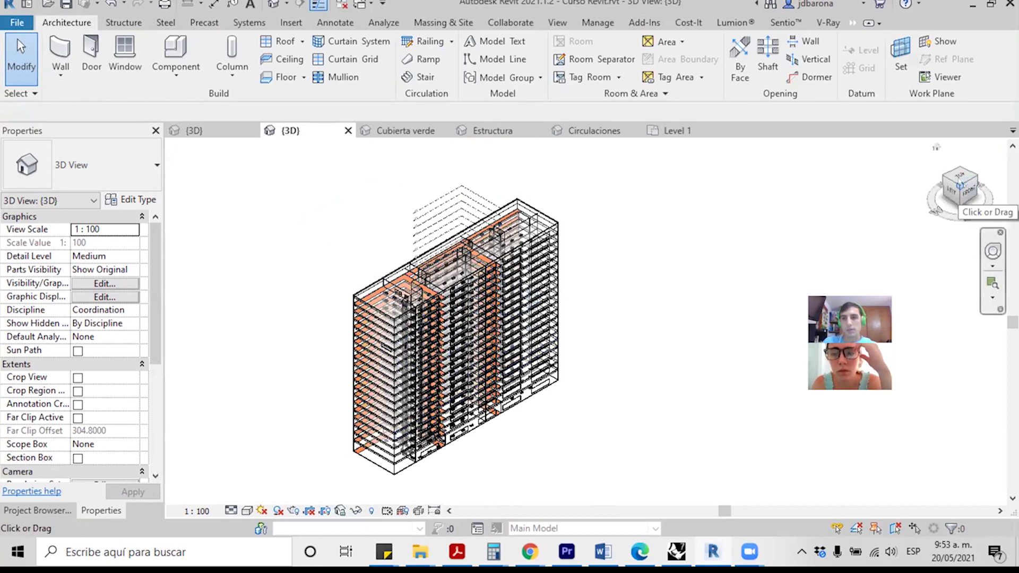
Step: Zoom to fit, orbit the building more frontally, and bring up Visibility/Graphic Overrides with VG
left_click(959, 184)
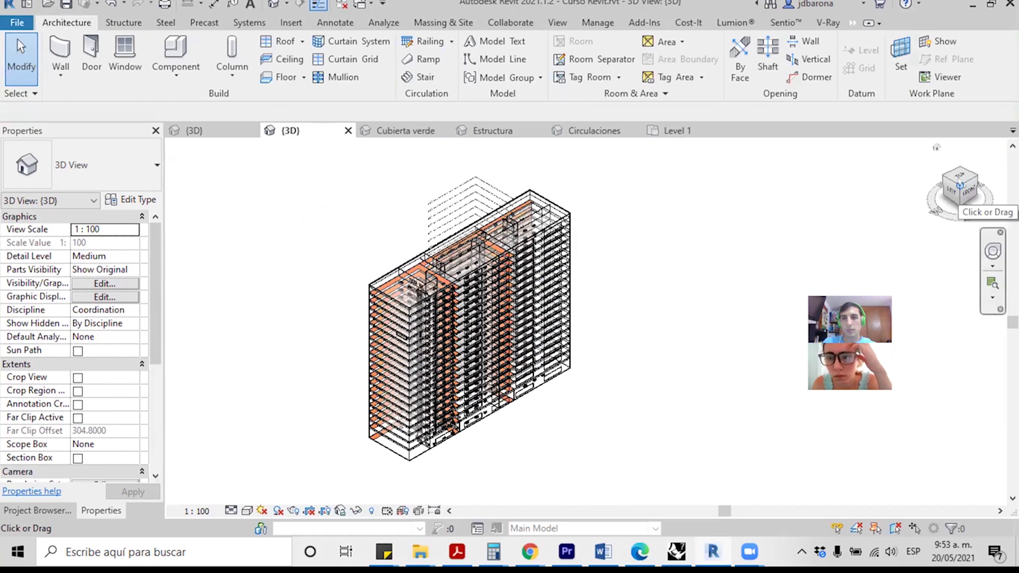
left_click(960, 186)
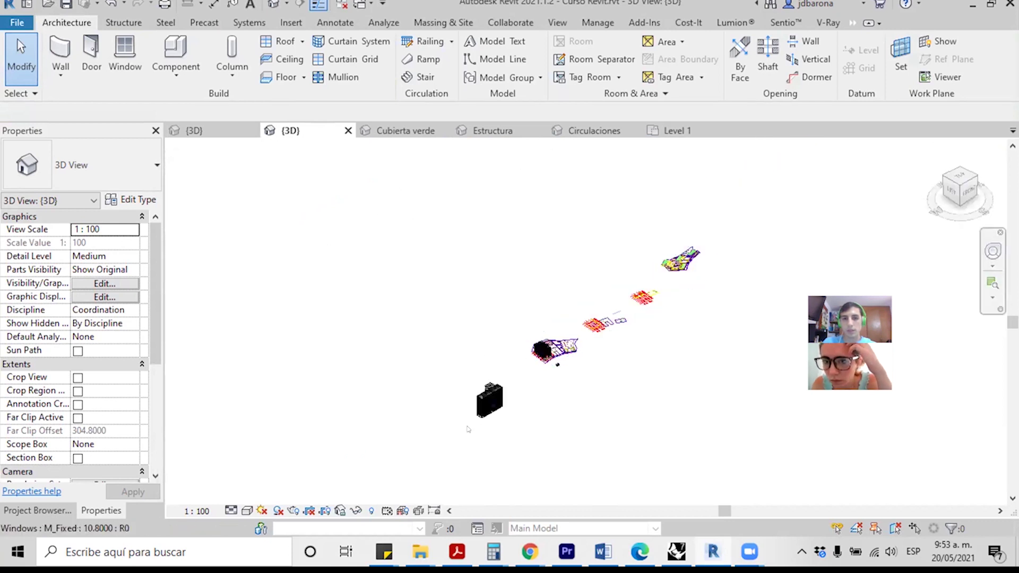
scroll(507, 356, "up", 5)
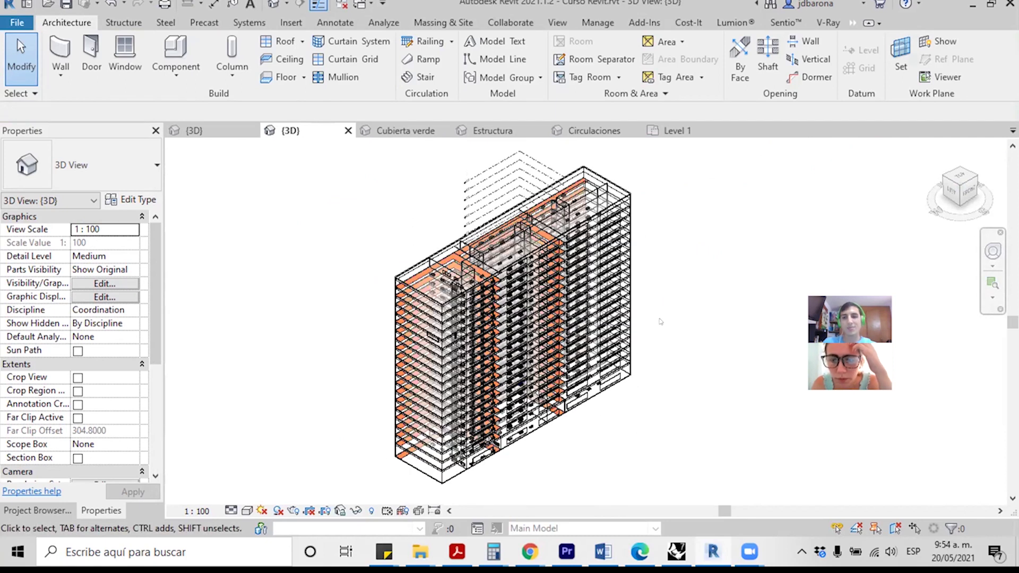
middle_click_drag(658, 324, 596, 368, "shift")
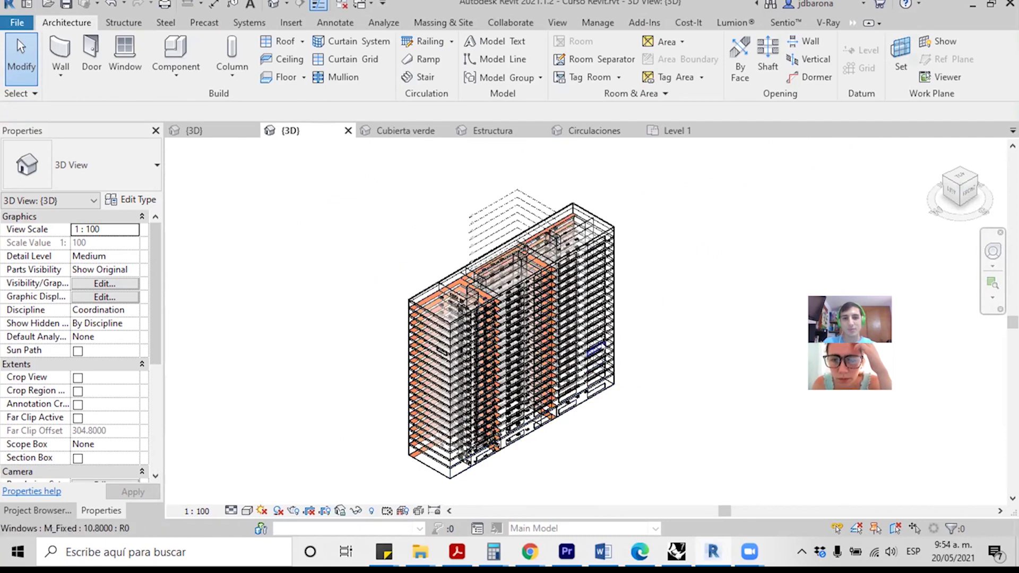
scroll(602, 376, "up", 1)
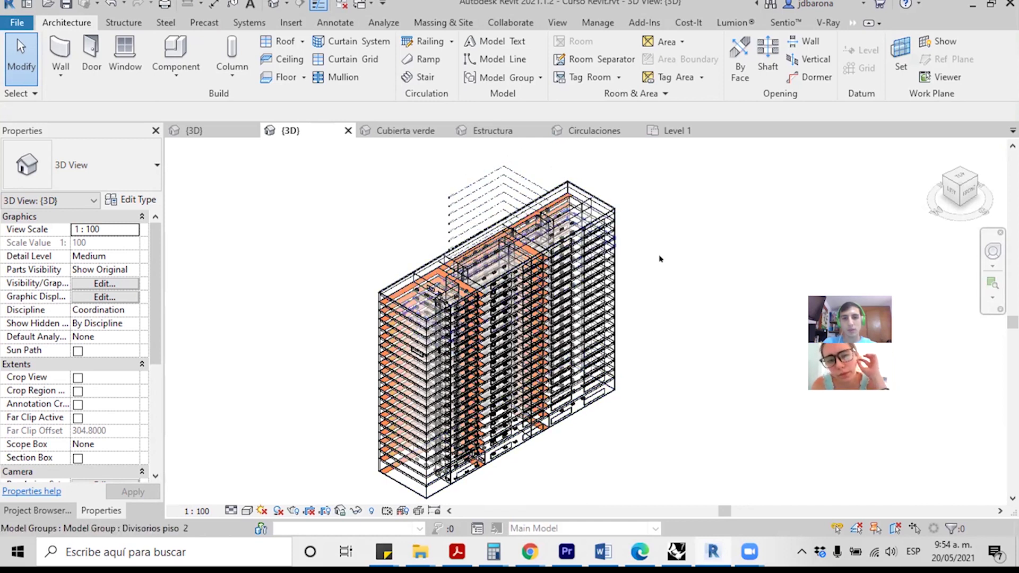
key("v")
key("g")
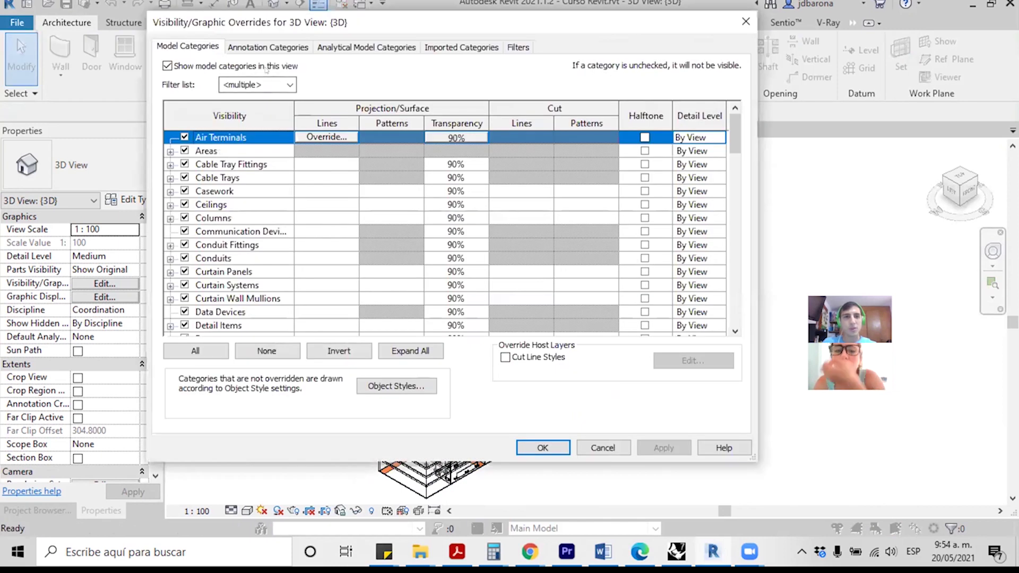
Step: Uncheck Levels under Annotation Categories to hide levels in the {3D} view
left_click(245, 48)
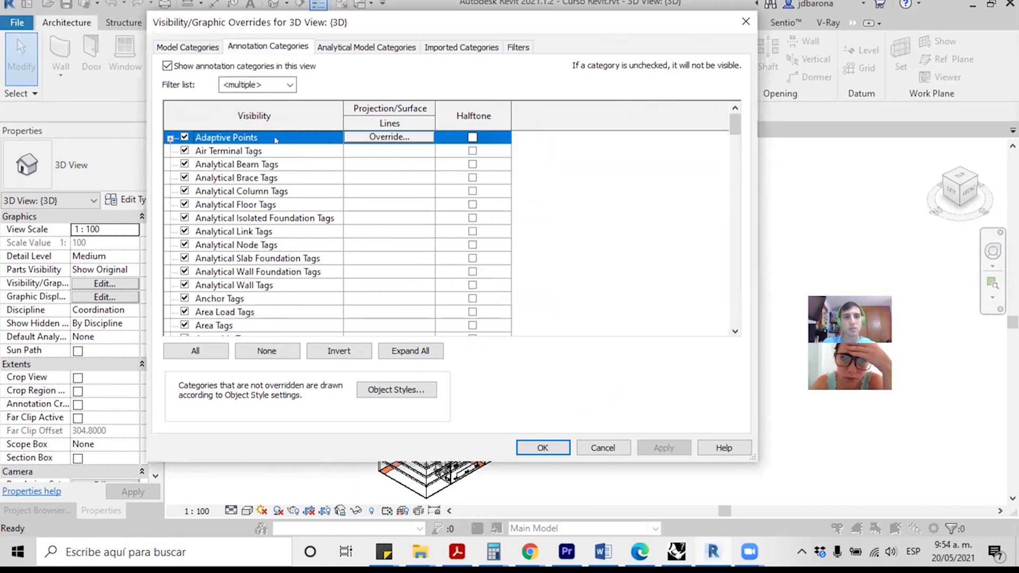
left_click(244, 272)
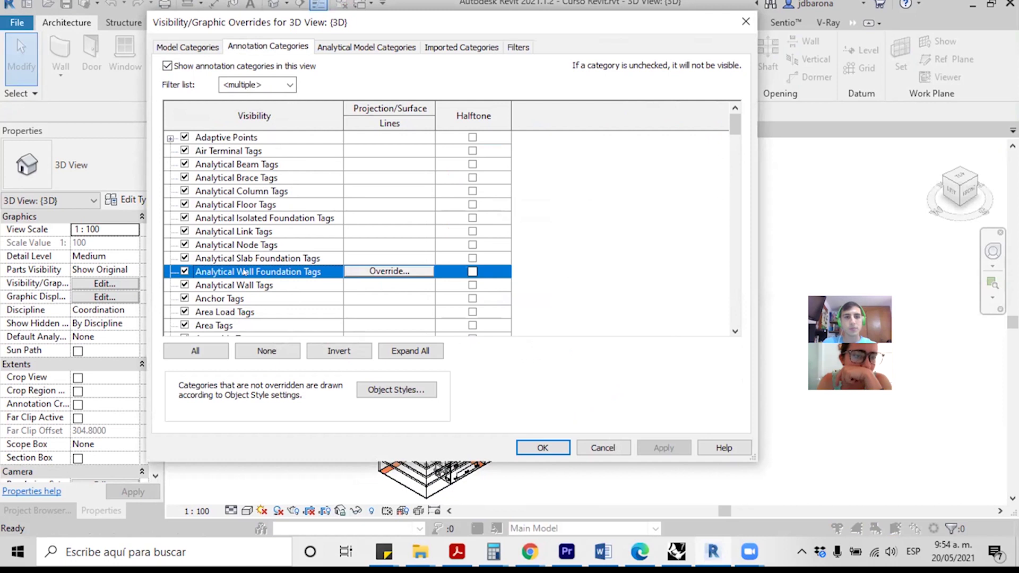
key("l")
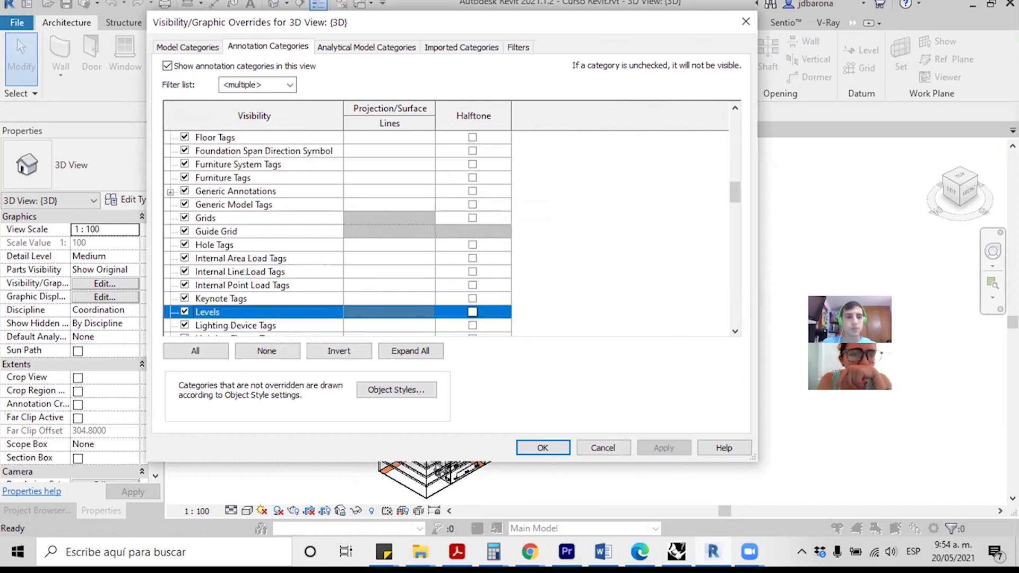
left_click(184, 312)
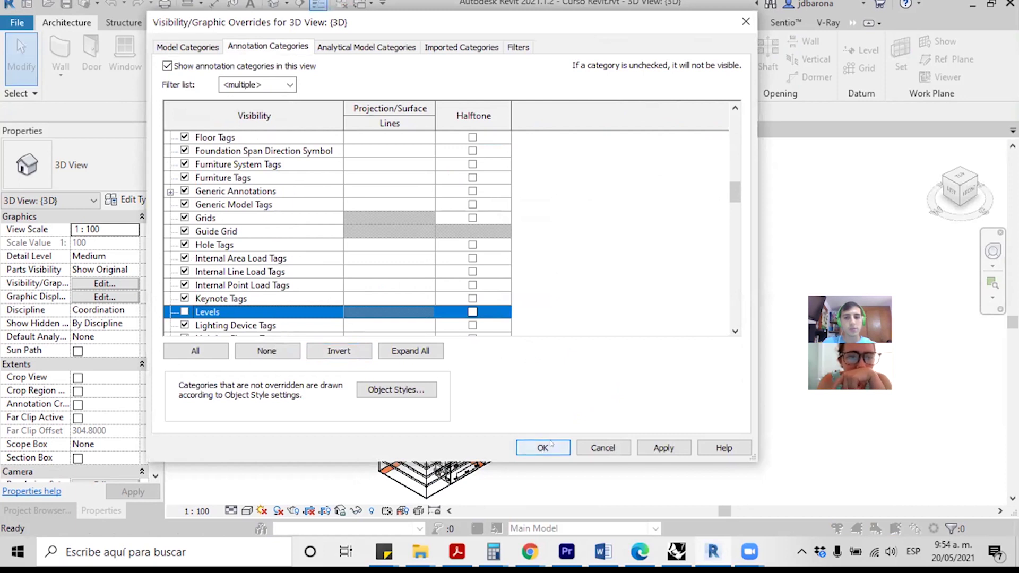
left_click(551, 447)
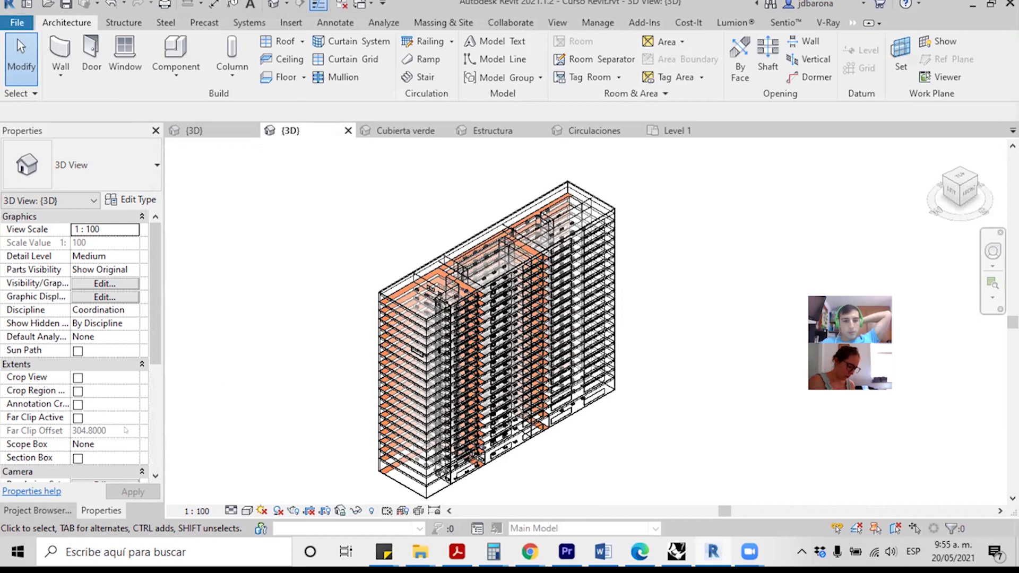
Step: Adjust the 3D view zoom, then reveal File > Export > Images and Animations options
scroll(524, 232, "down", 2)
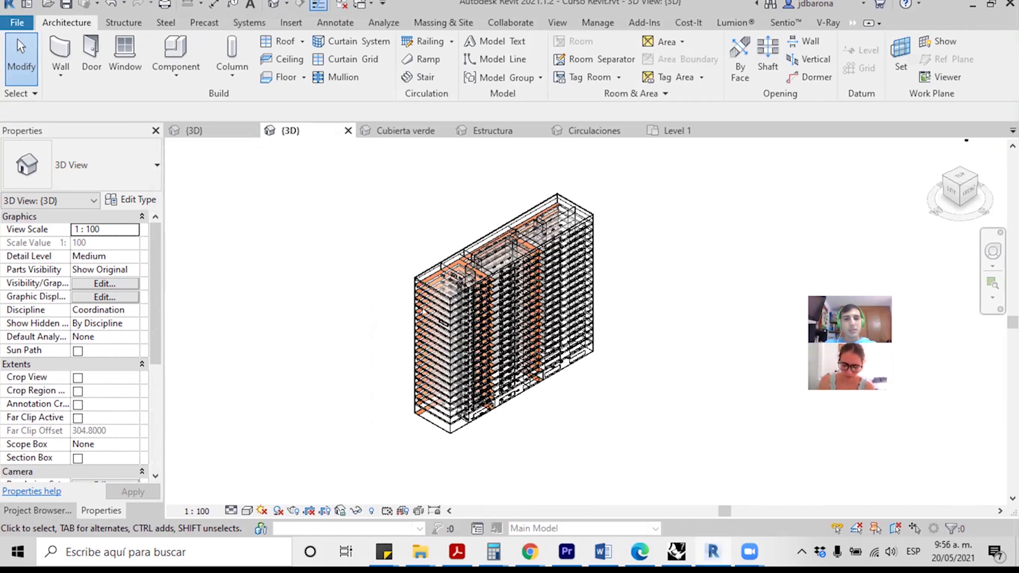
scroll(425, 307, "up", 1)
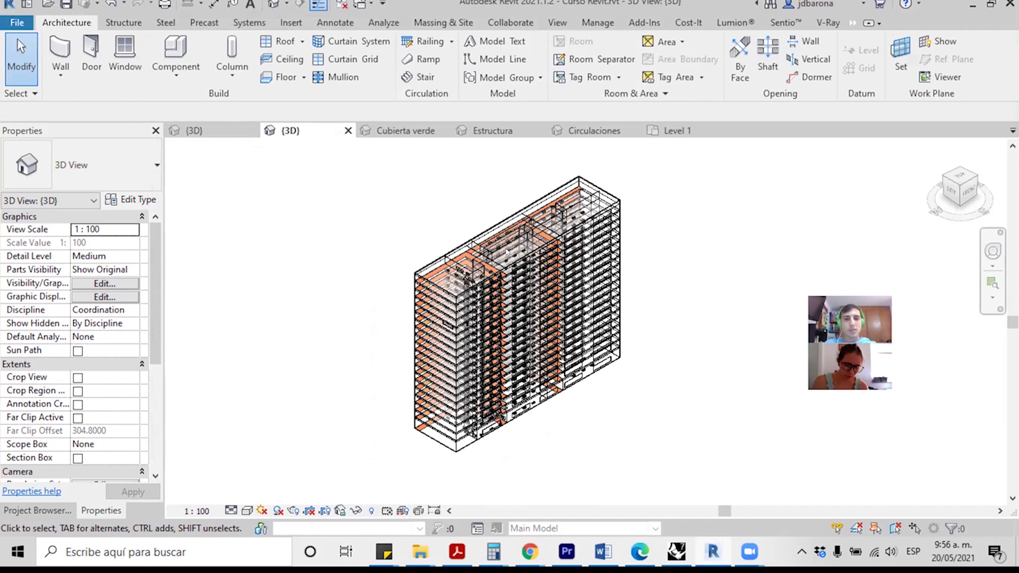
scroll(506, 252, "up", 1)
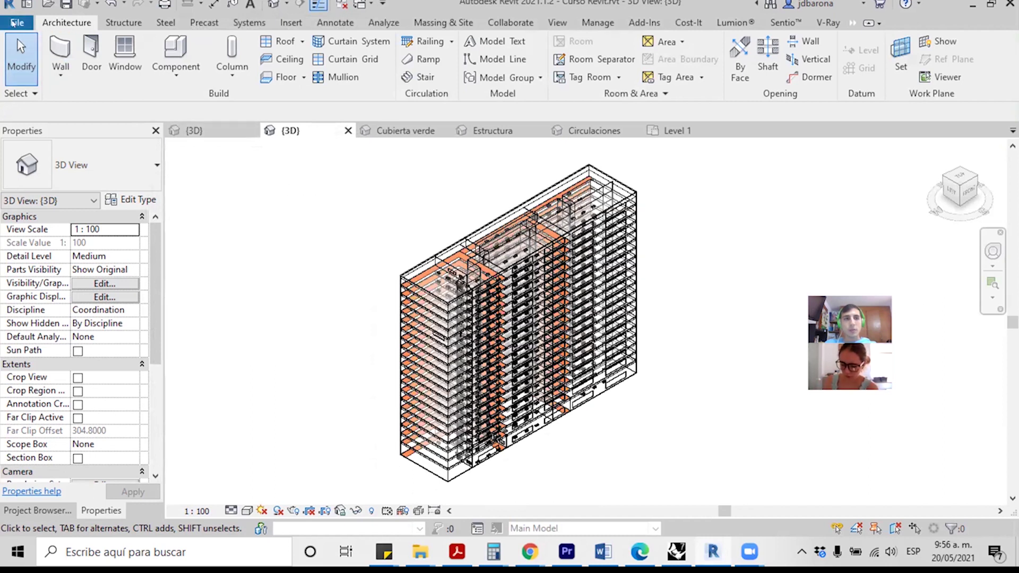
left_click(13, 23)
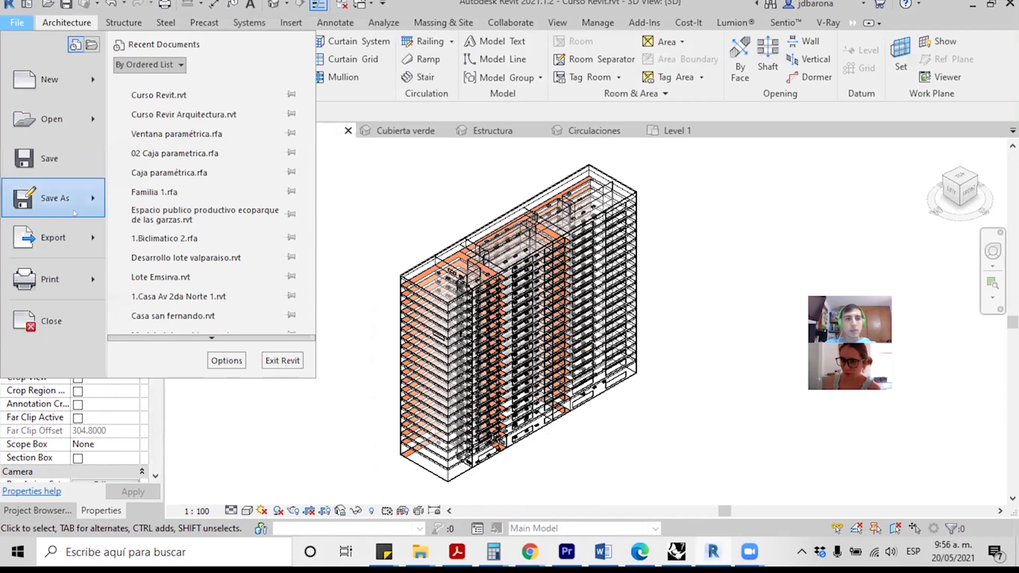
mouse_move(205, 334)
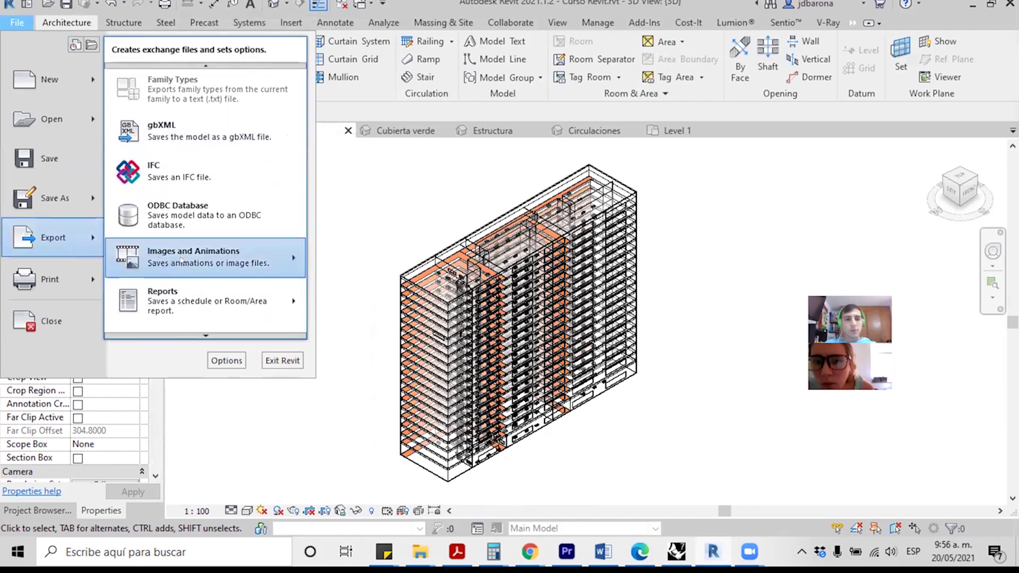
mouse_move(193, 256)
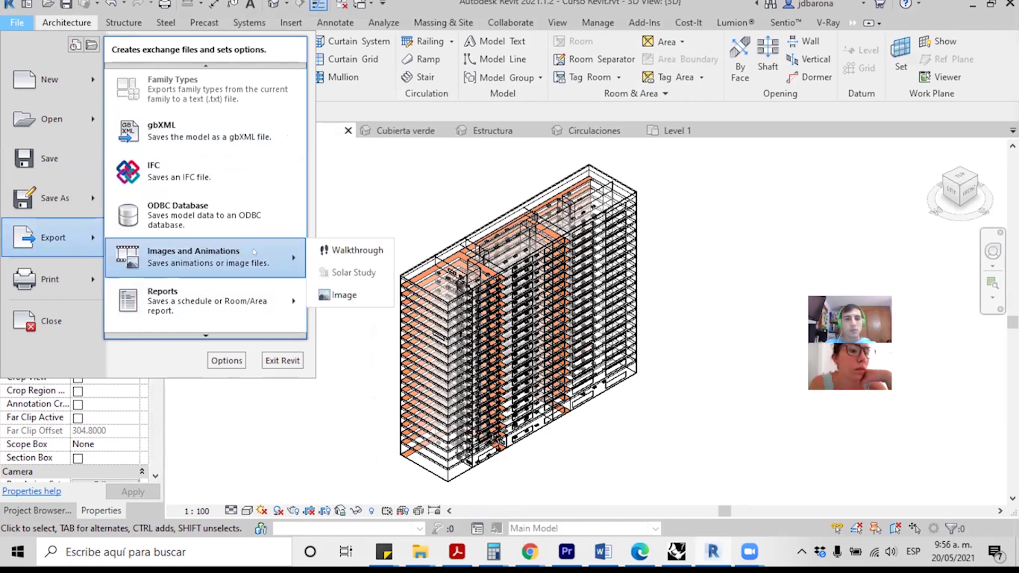
Step: In Export Image, set the output to Circulaciones in the Curso Revit folder
left_click(340, 295)
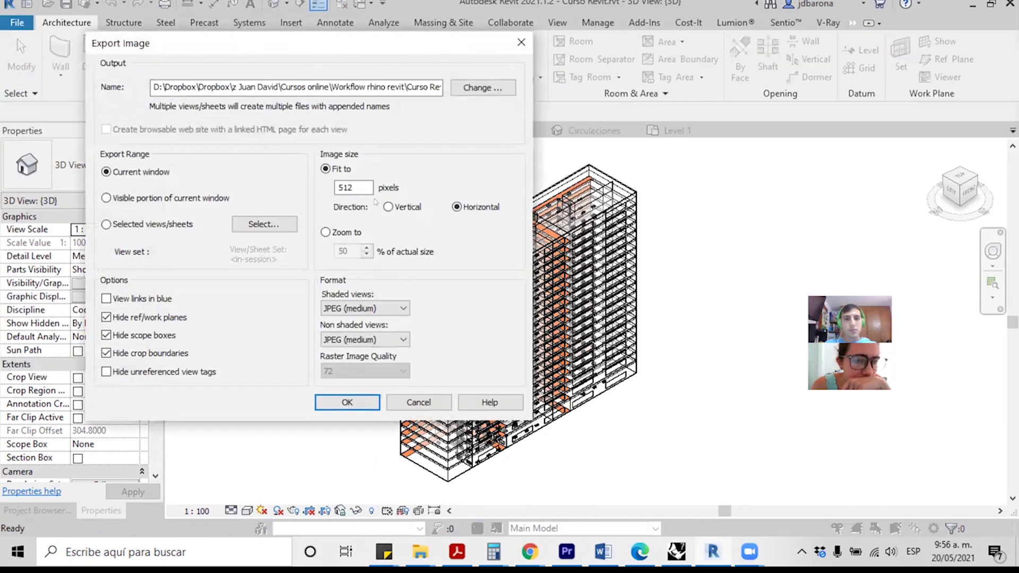
left_click(459, 86)
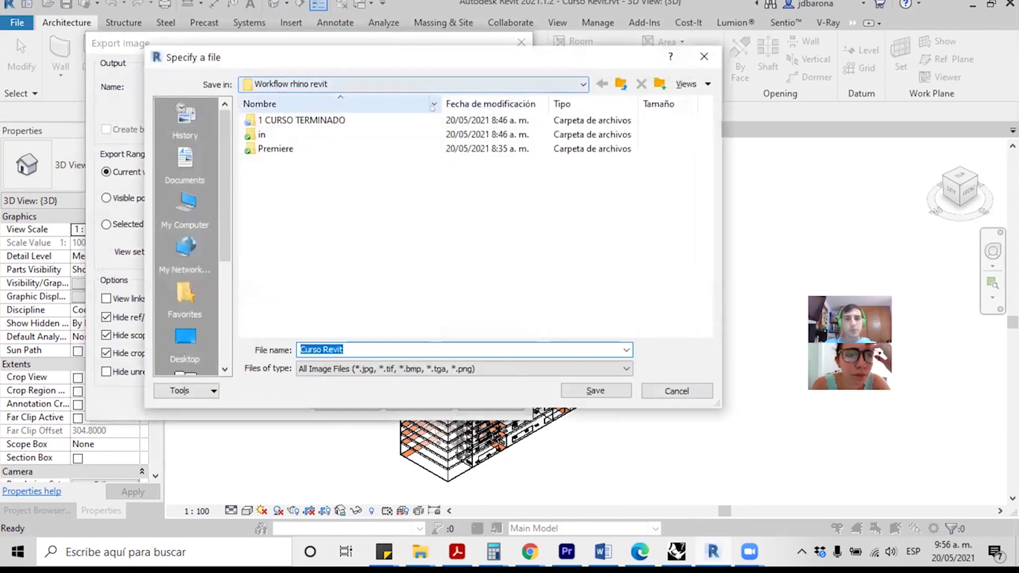
left_click(619, 83)
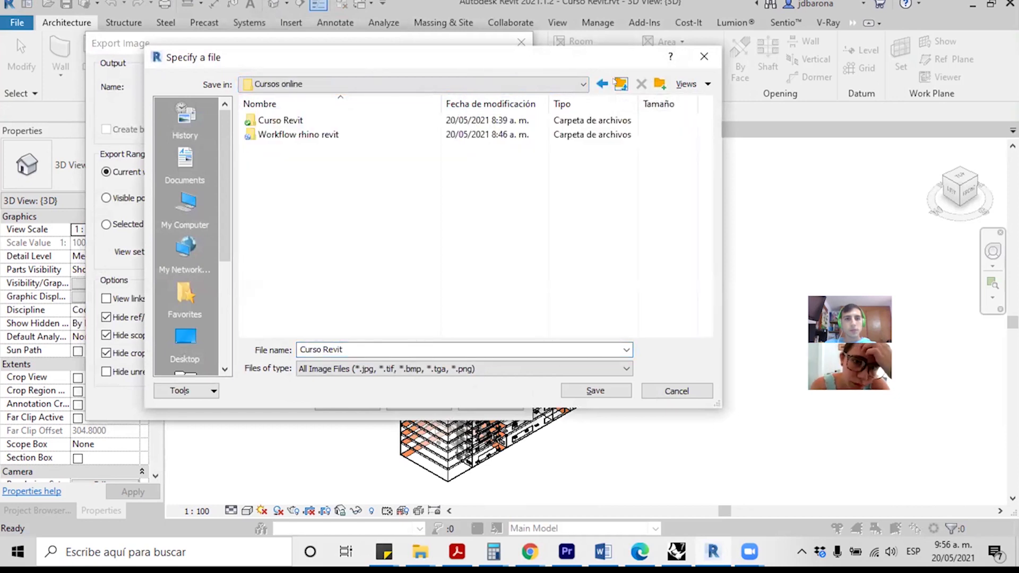
double_click(319, 120)
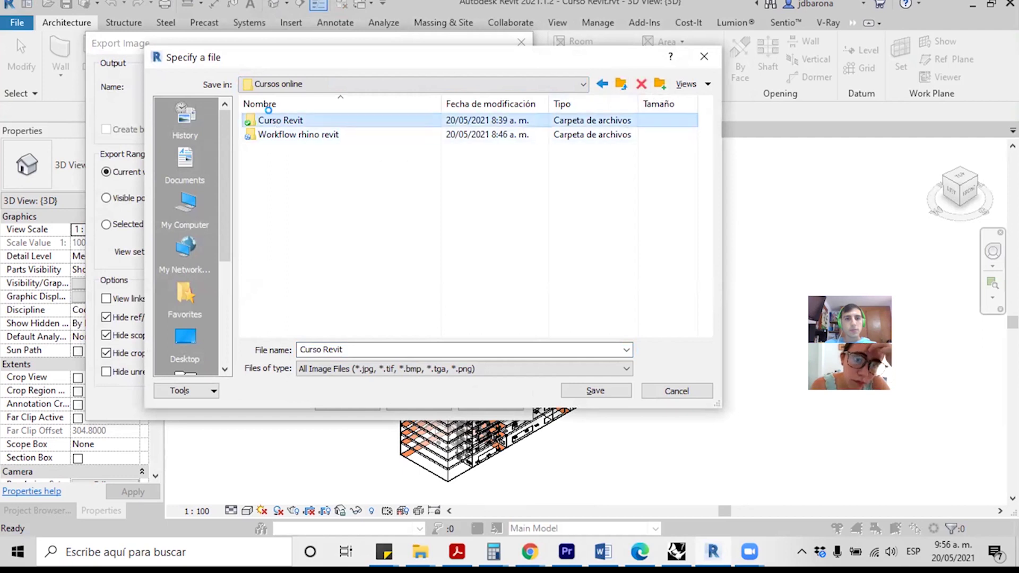
triple_click(362, 344)
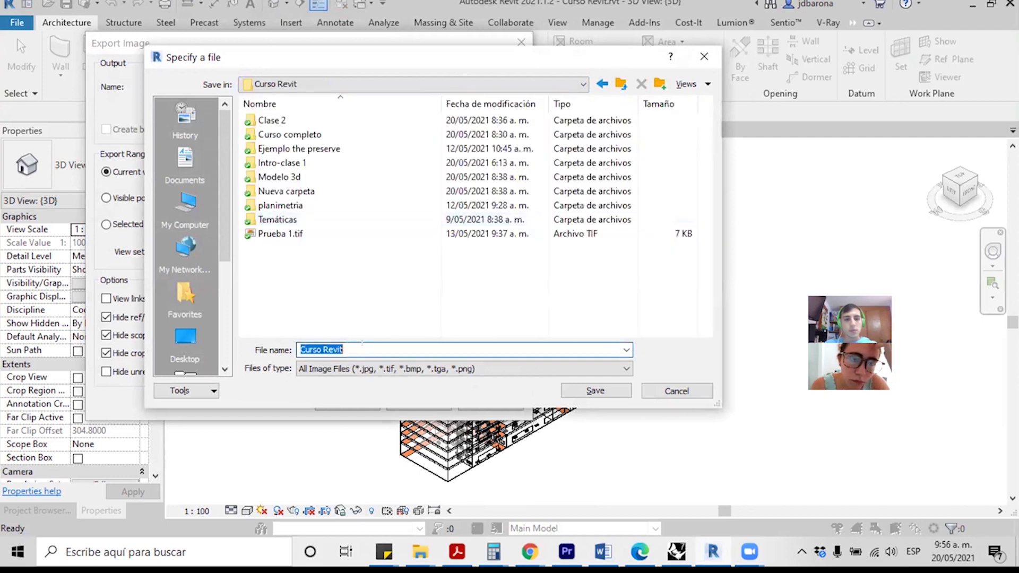
type("Cic")
key("BackSpace")
type("rculaciones")
key("Return")
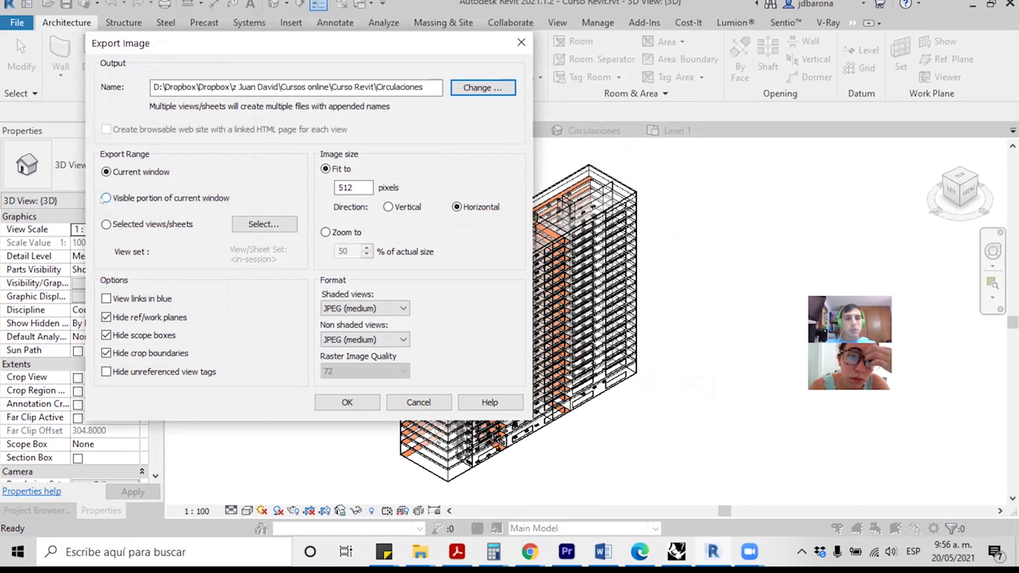
Step: Export the visible window portion at 100% zoom as TIFF with raster quality 300
left_click(106, 198)
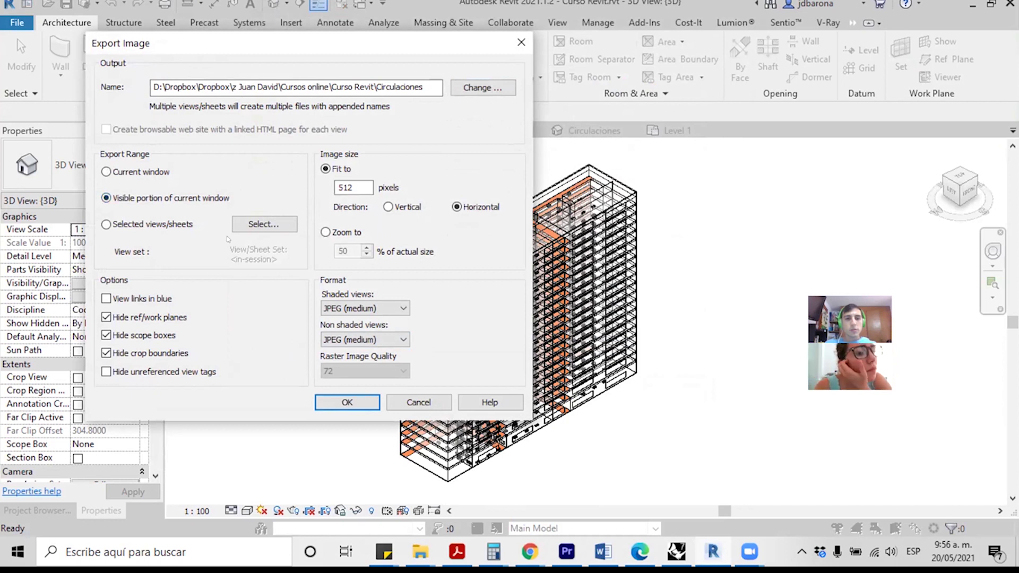
left_click(325, 233)
double_click(344, 251)
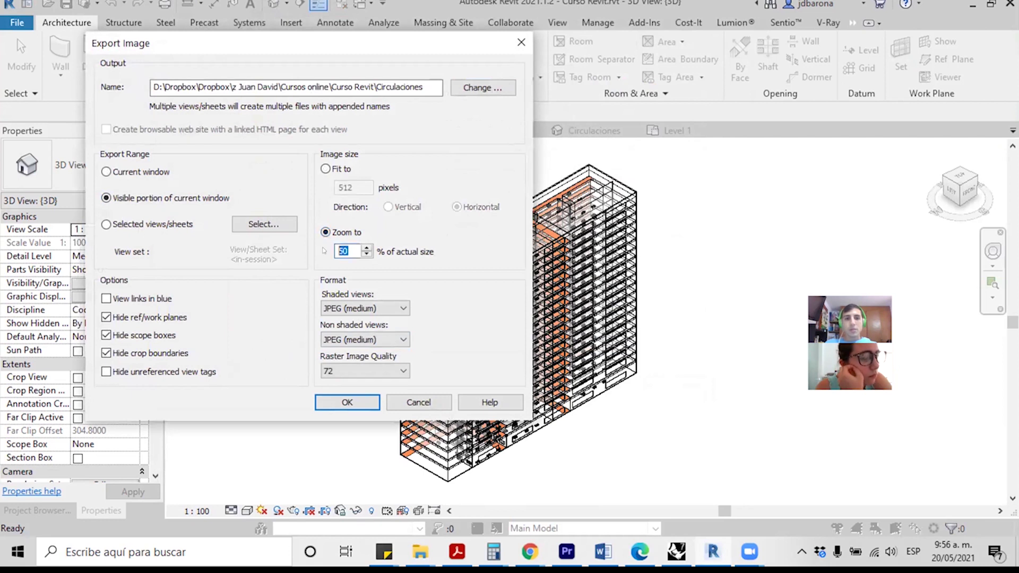
type("100")
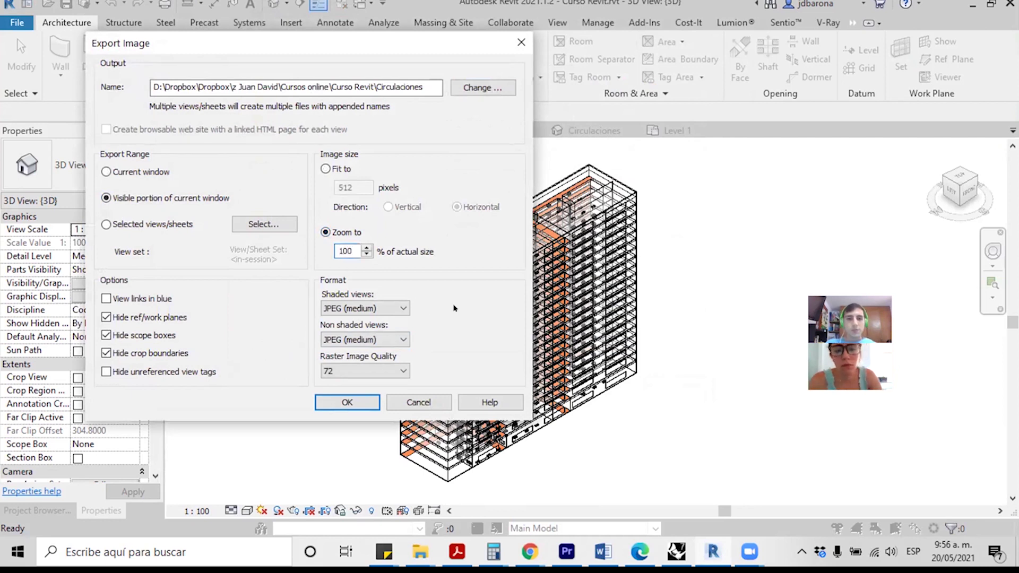
left_click(350, 308)
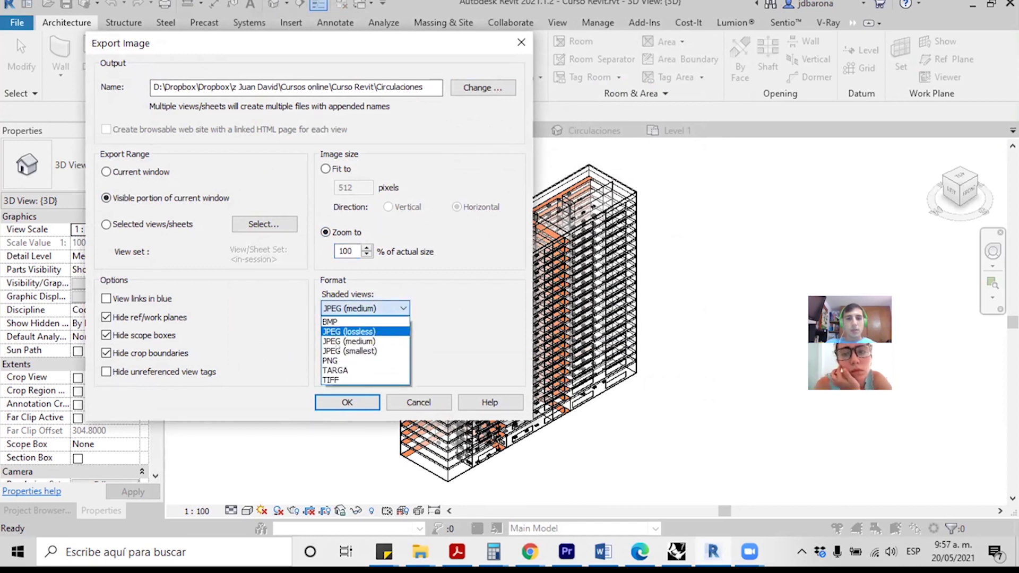
left_click(342, 380)
left_click(349, 340)
left_click(342, 403)
left_click(339, 370)
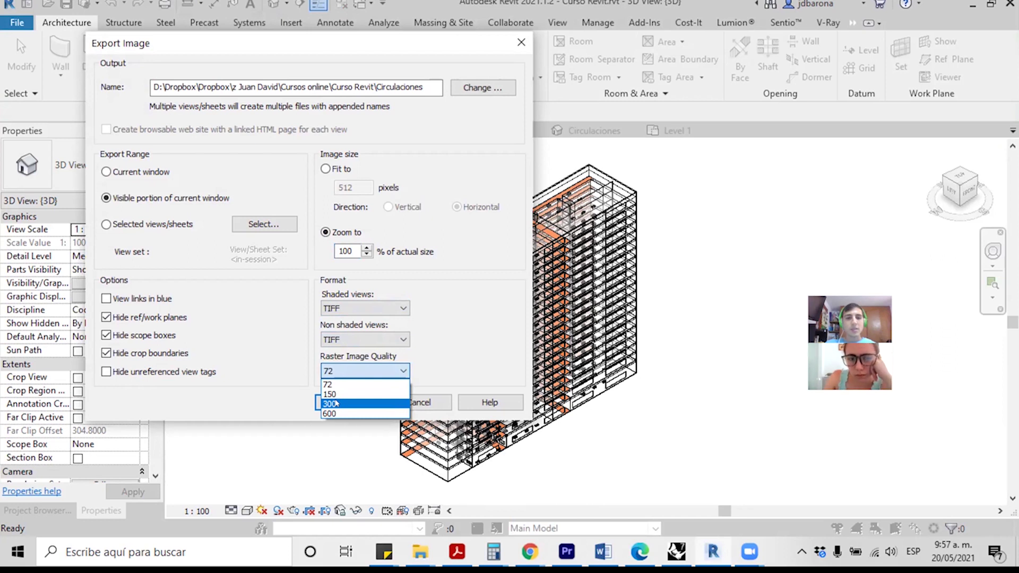
left_click(335, 404)
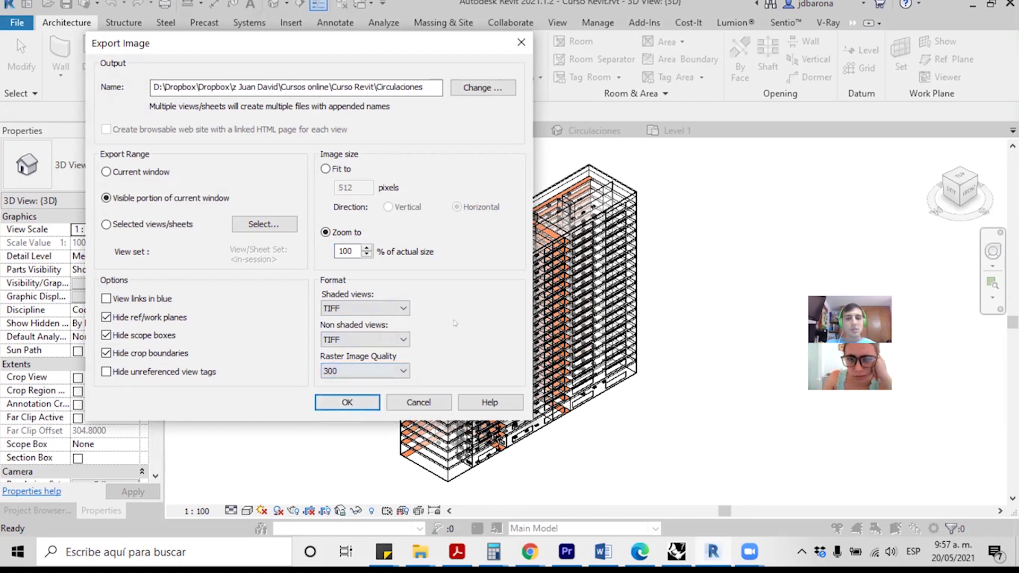
left_click(340, 403)
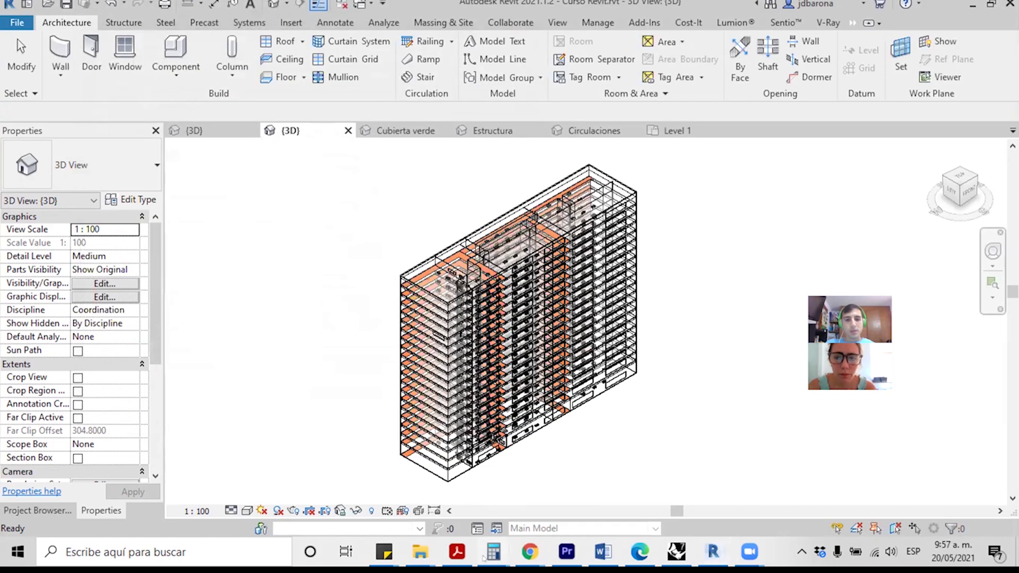
Step: Open Circulaciones.tif from the Curso Revit folder in File Explorer
left_click(420, 552)
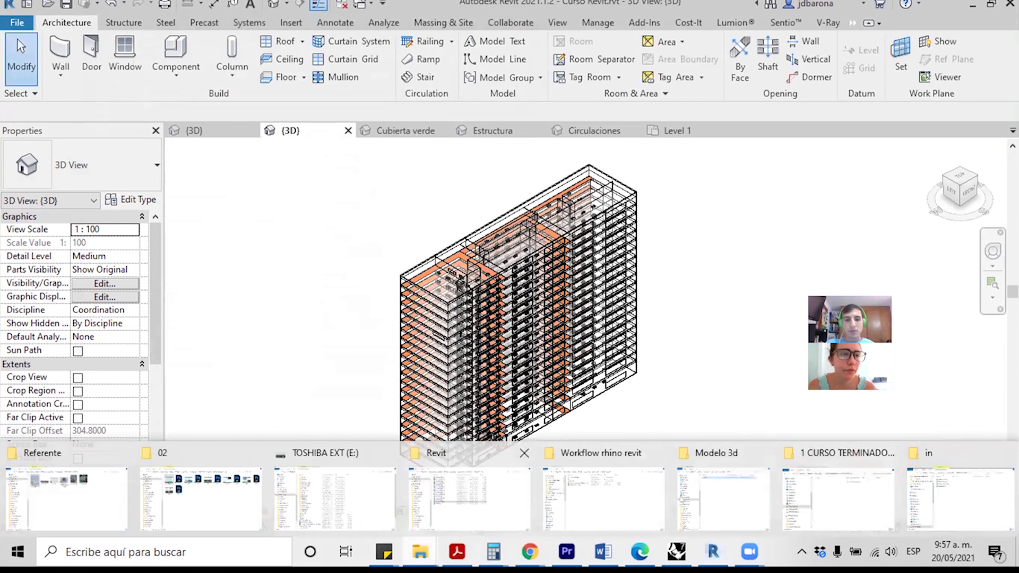
left_click(470, 499)
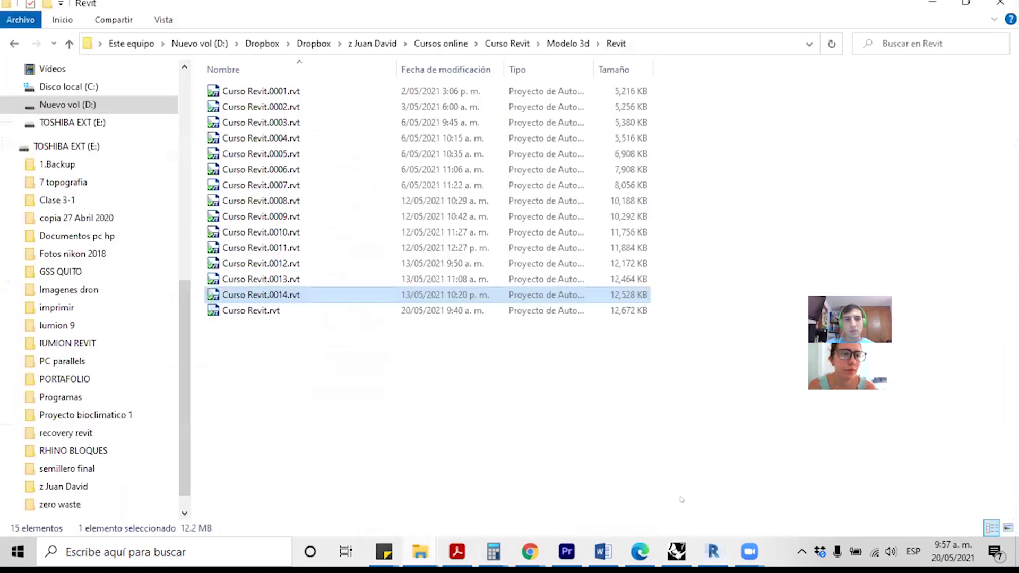
left_click(526, 45)
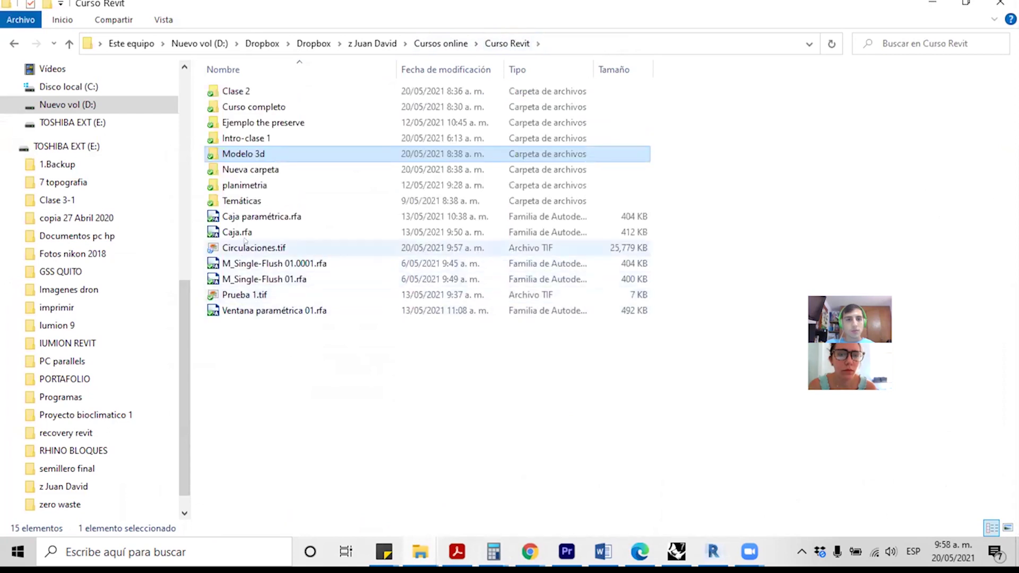
left_click(247, 248)
double_click(249, 247)
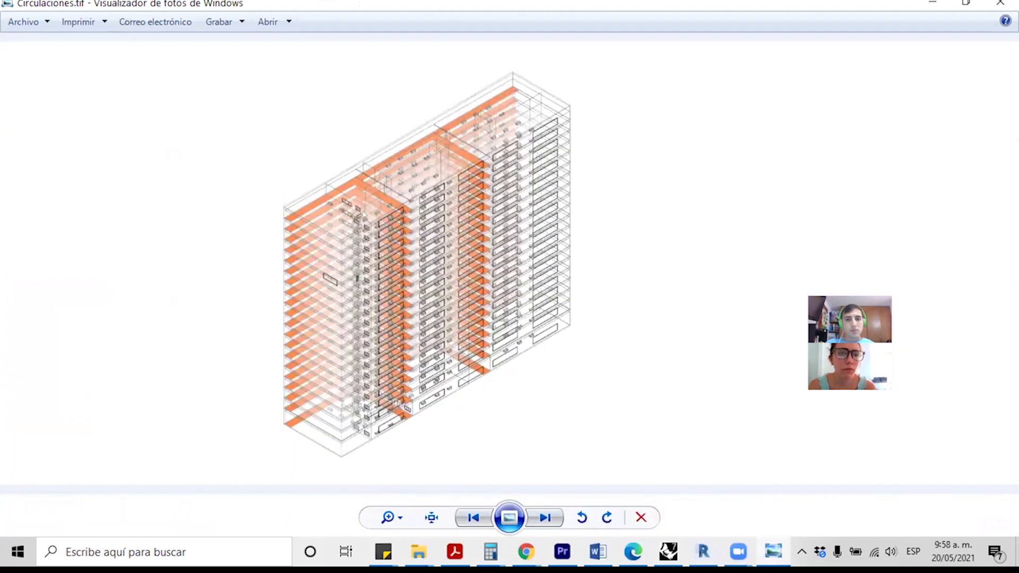
Step: Zoom in and out on the exported tower image, then return to Revit
scroll(364, 214, "up", 1)
scroll(356, 196, "up", 1)
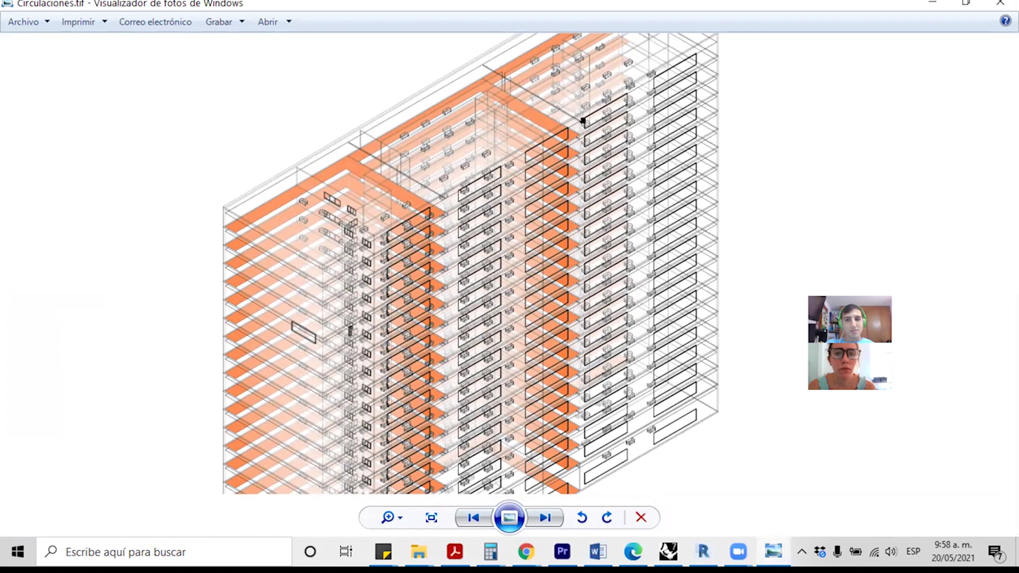
scroll(582, 120, "up", 1)
scroll(582, 120, "up", 1)
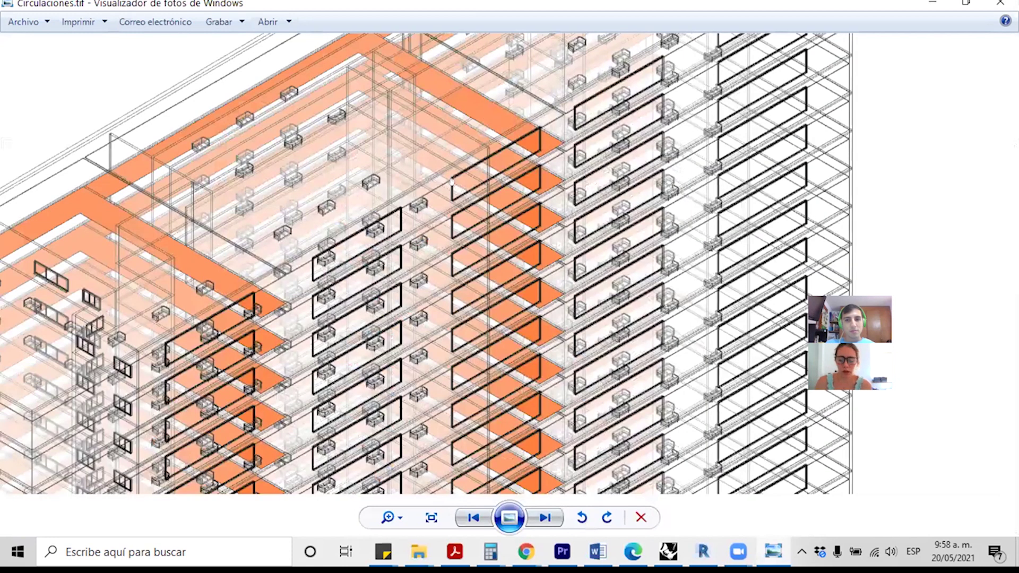
scroll(414, 219, "up", 1)
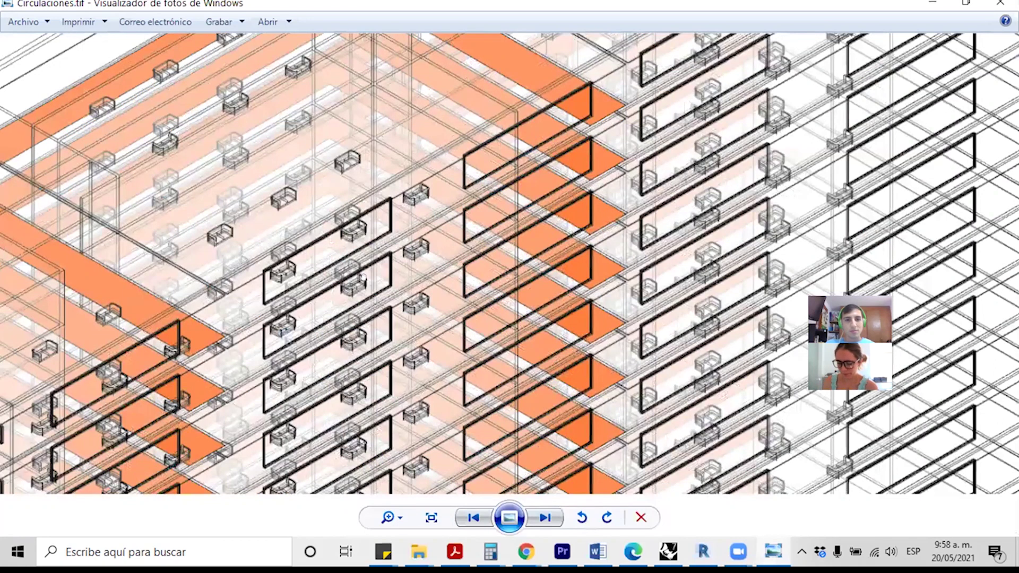
scroll(362, 276, "down", 1)
scroll(367, 244, "down", 2)
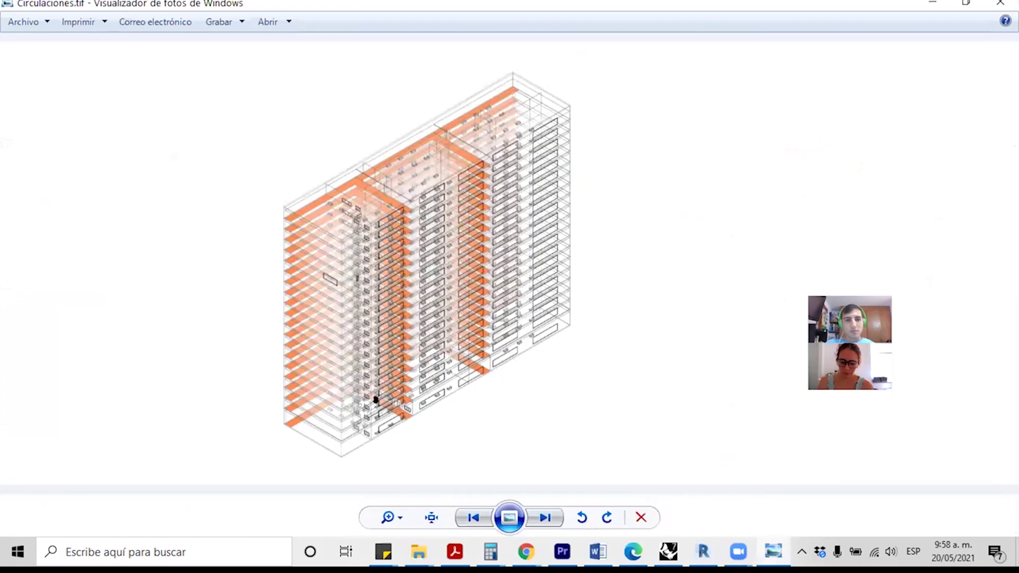
scroll(375, 409, "up", 2)
scroll(375, 414, "down", 2)
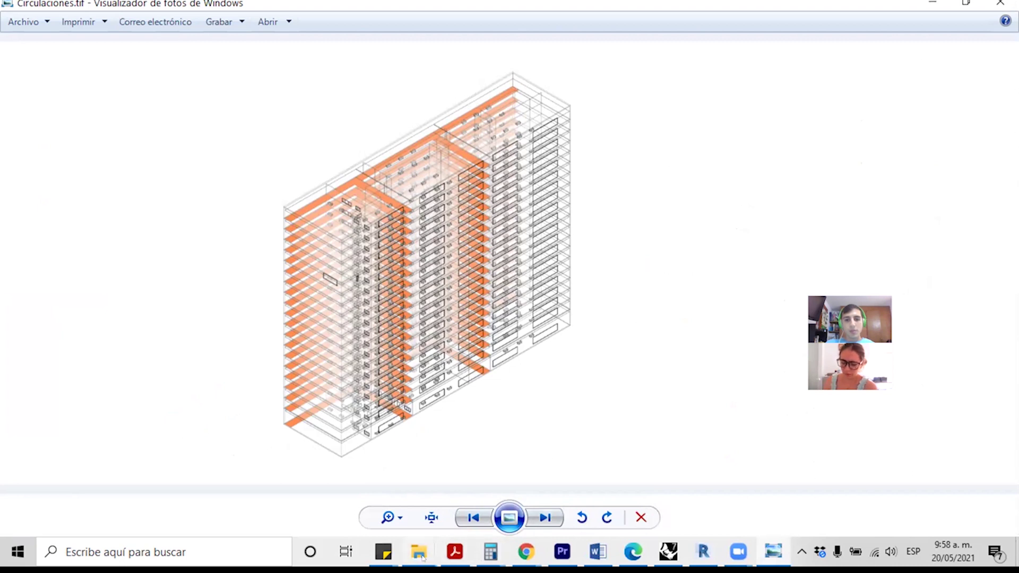
mouse_move(702, 552)
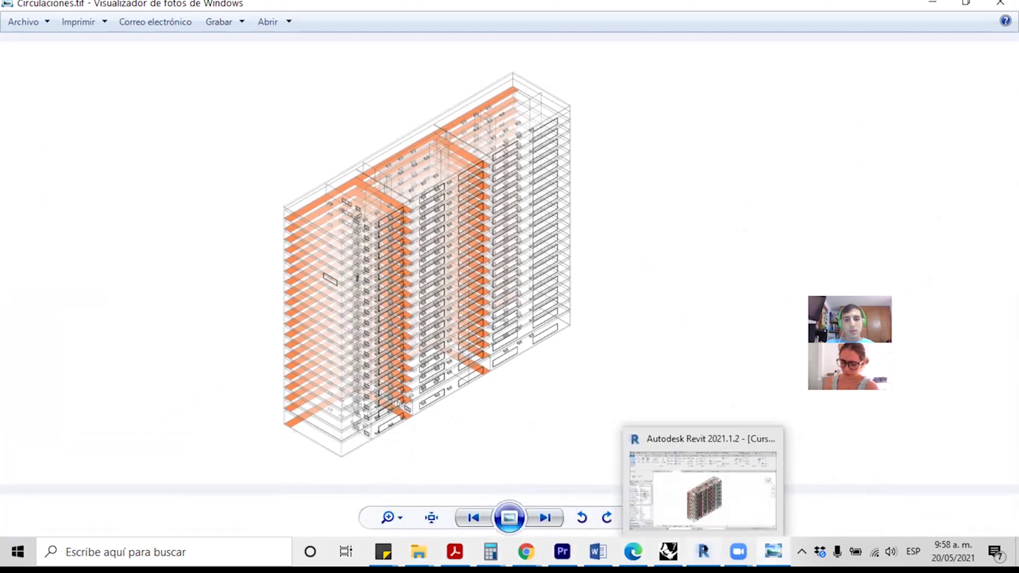
left_click(704, 491)
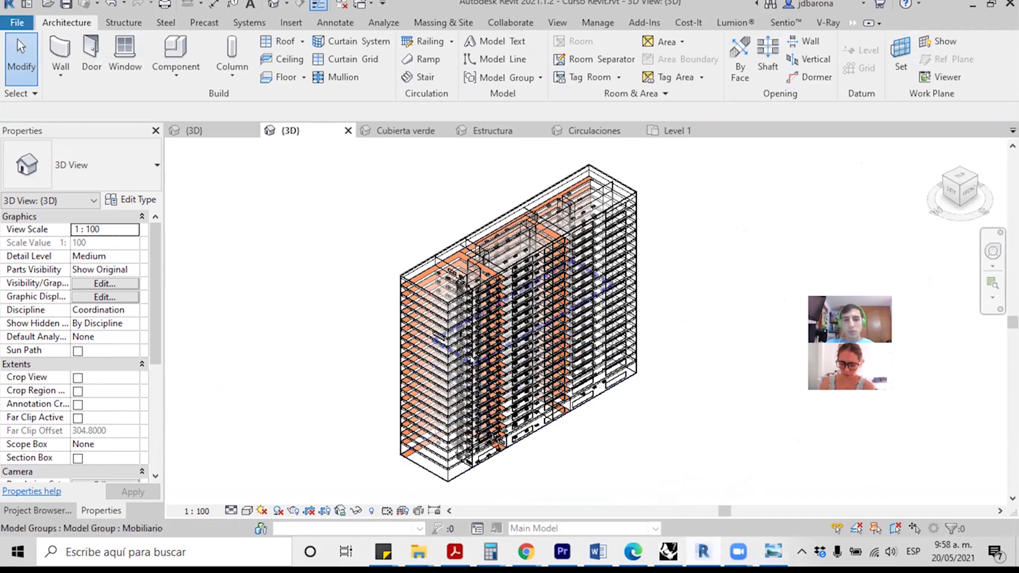
Step: Zoom the tower 3D view out and scroll the Project Browser down to Sheets (all)
scroll(483, 372, "up", 2)
scroll(568, 170, "up", 1)
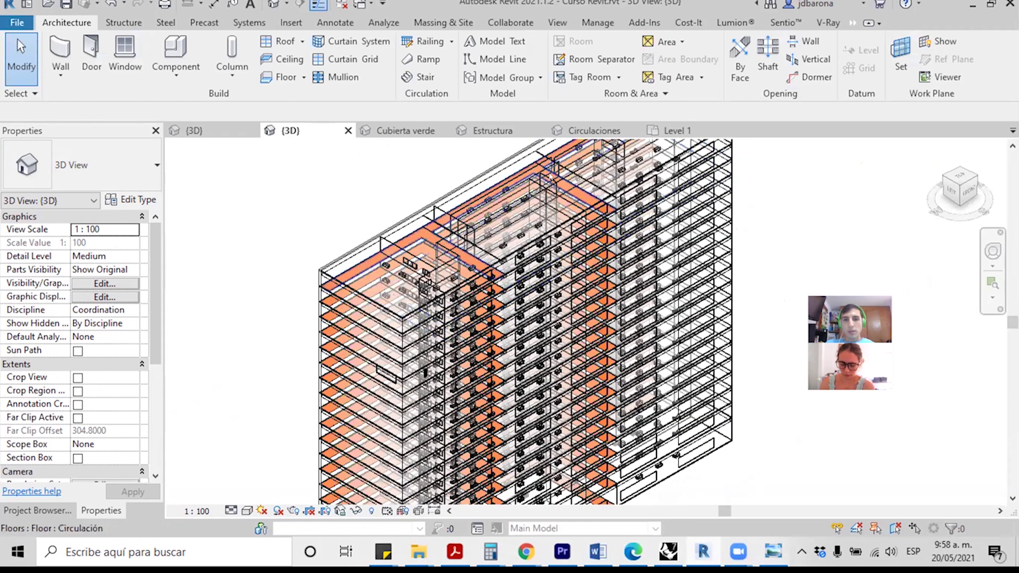
scroll(568, 170, "up", 1)
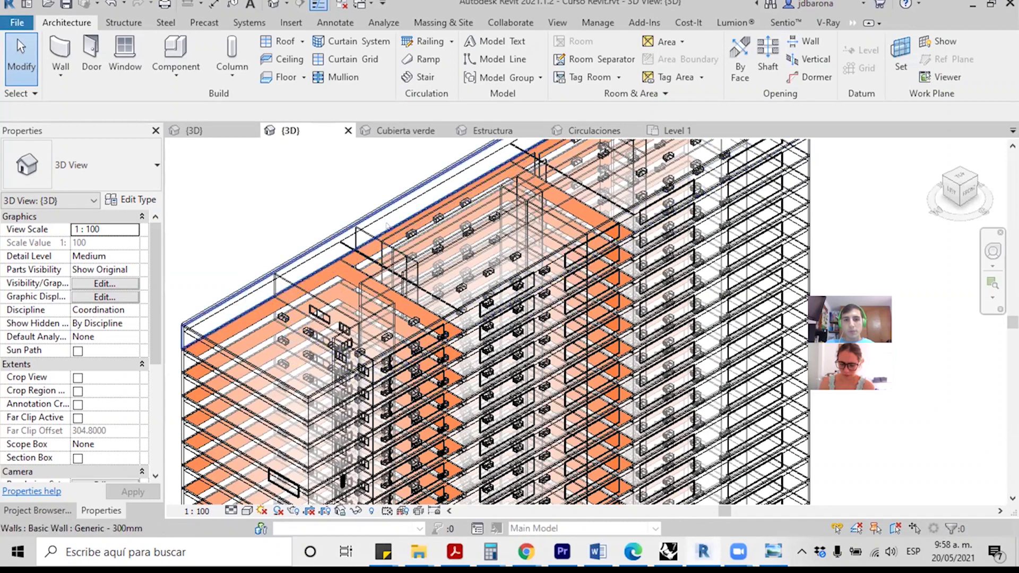
scroll(386, 225, "down", 2)
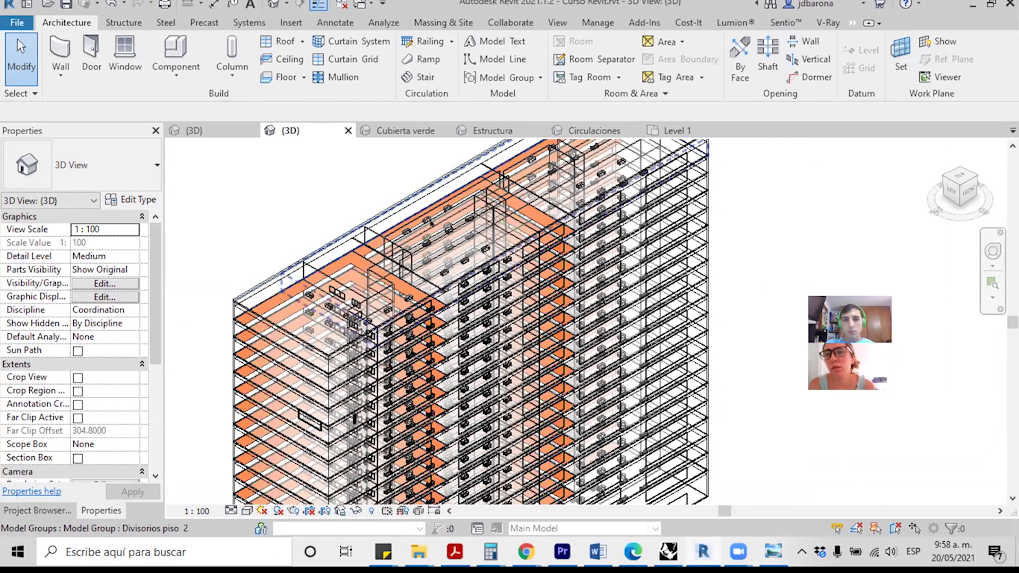
scroll(443, 181, "down", 1)
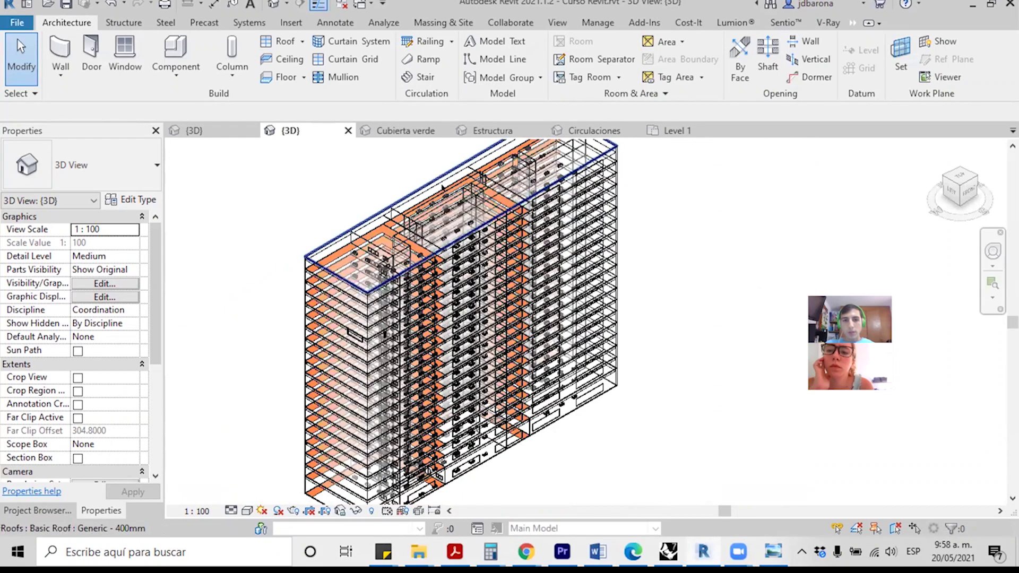
scroll(448, 287, "down", 1)
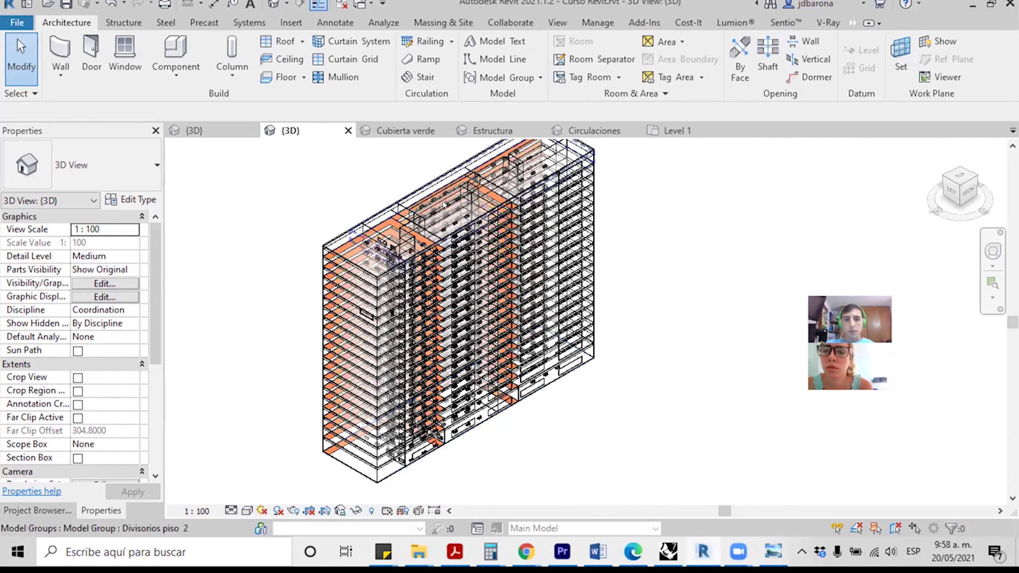
scroll(433, 197, "up", 2)
scroll(446, 180, "up", 1)
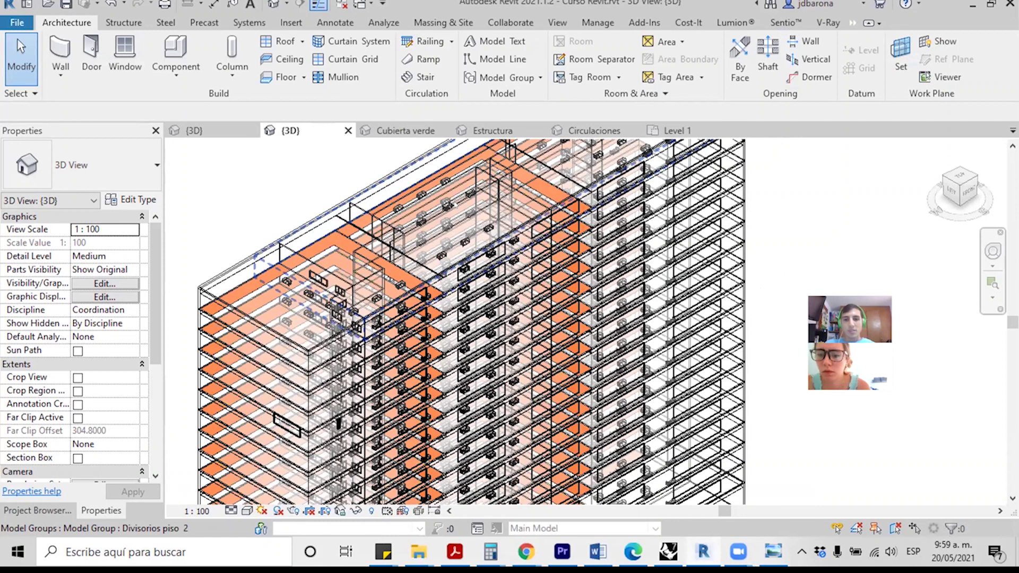
scroll(452, 191, "down", 1)
scroll(455, 211, "down", 2)
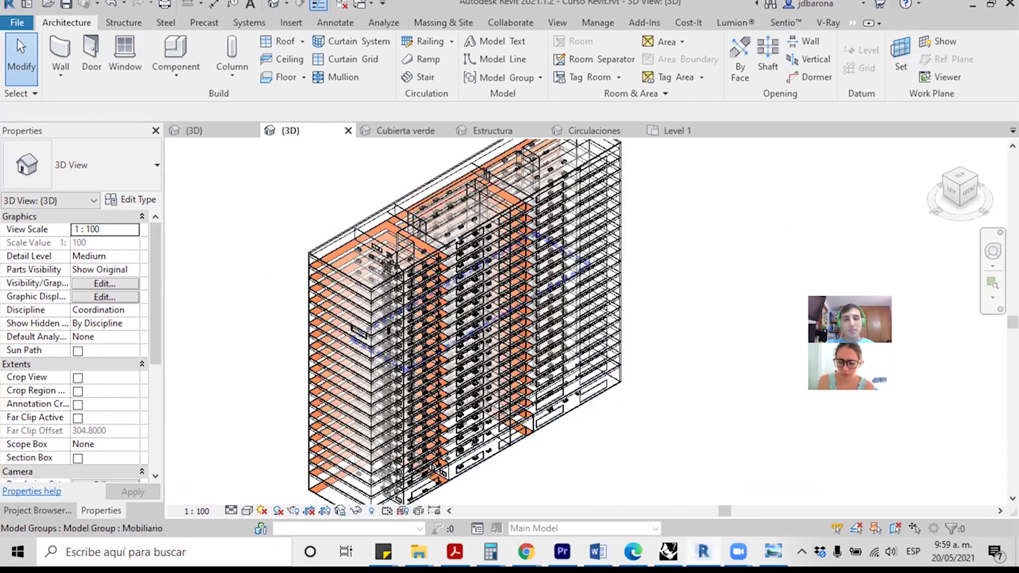
scroll(460, 233, "down", 2)
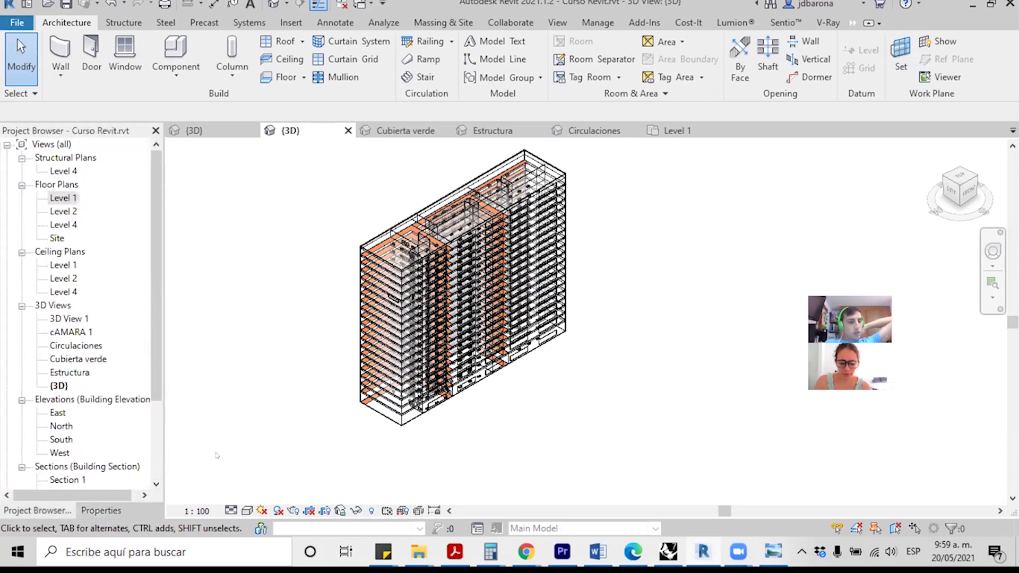
scroll(158, 358, "down", 3)
scroll(158, 359, "down", 1)
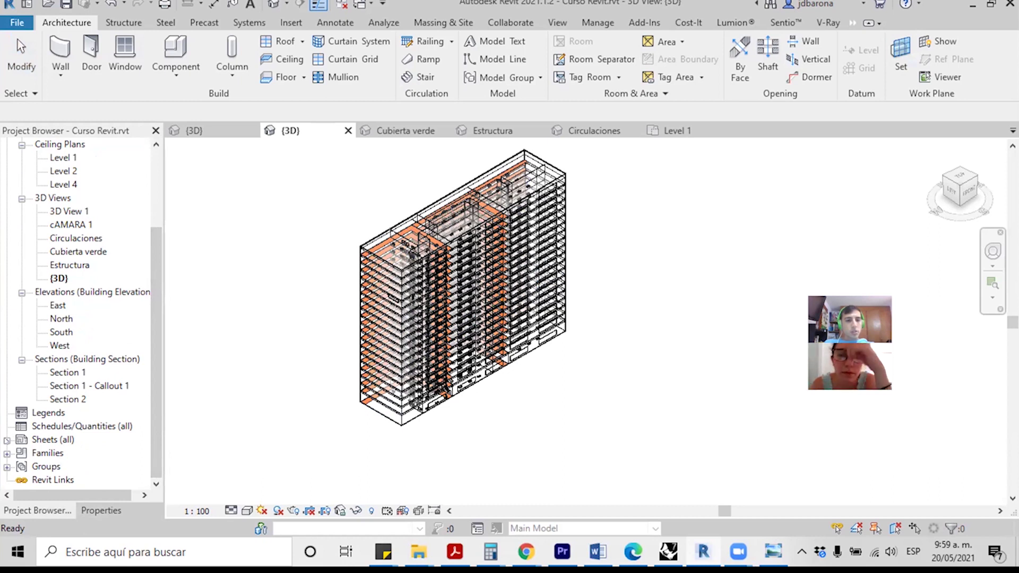
Step: Add a new sheet under Sheets (all) using the A1 metric titleblock
right_click(38, 439)
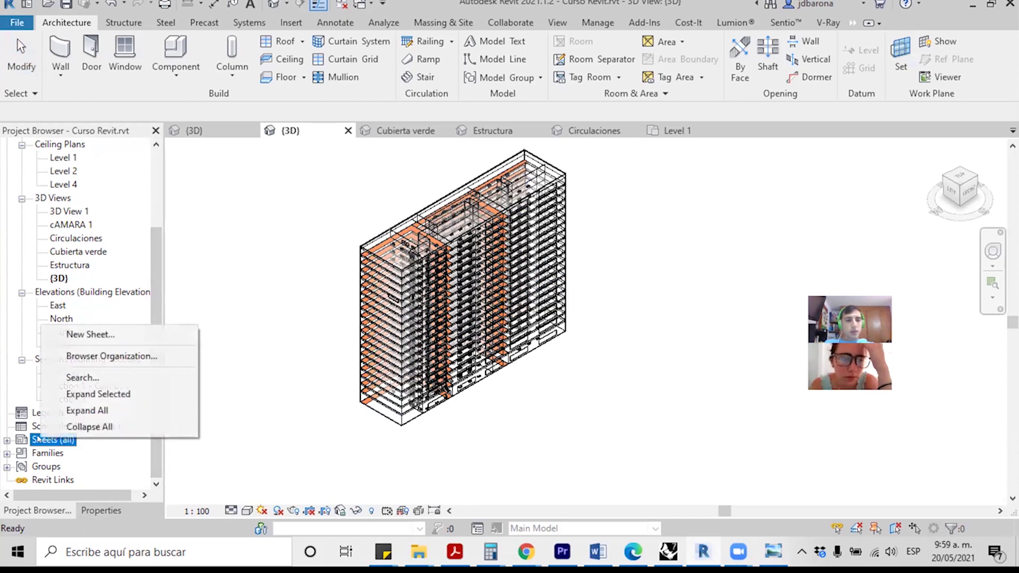
left_click(87, 334)
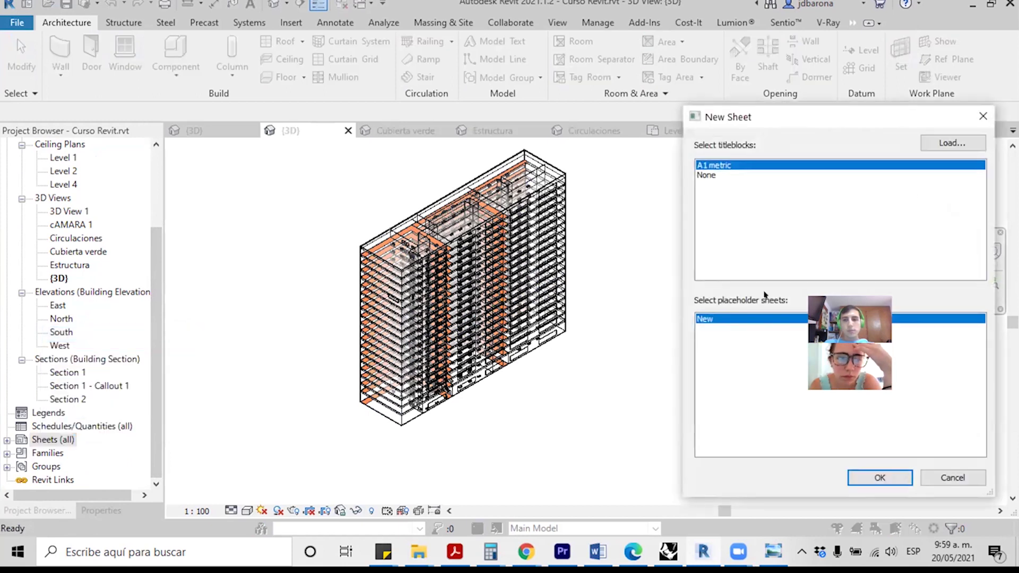
left_click_drag(793, 118, 341, 22)
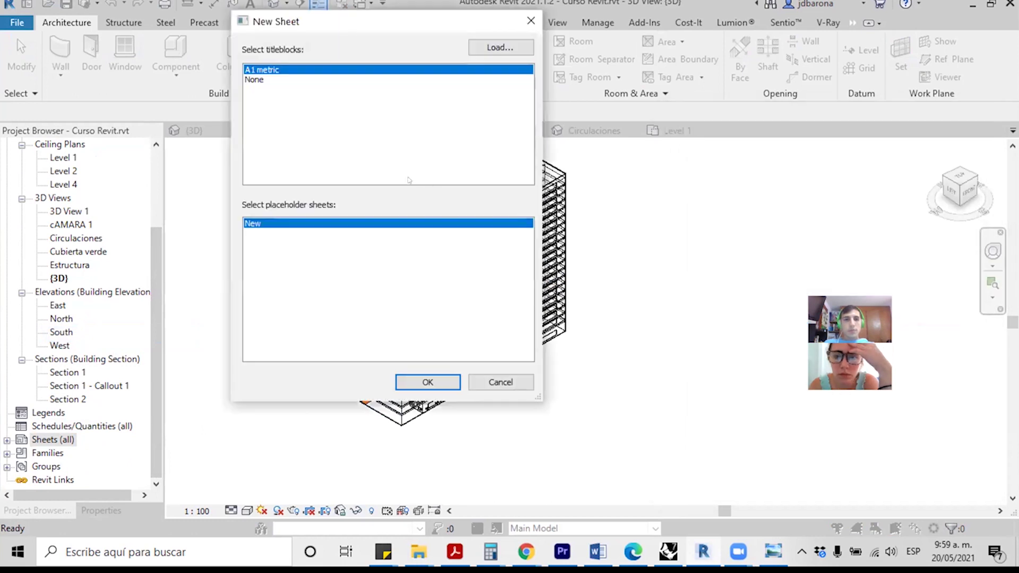
left_click(419, 383)
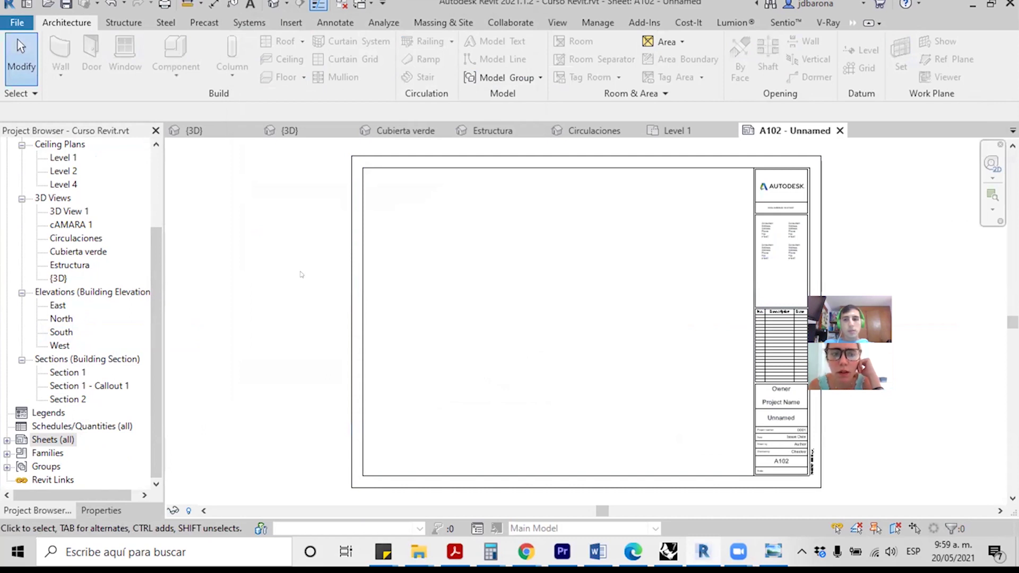
scroll(300, 266, "down", 2)
left_click(625, 212)
scroll(650, 192, "up", 1)
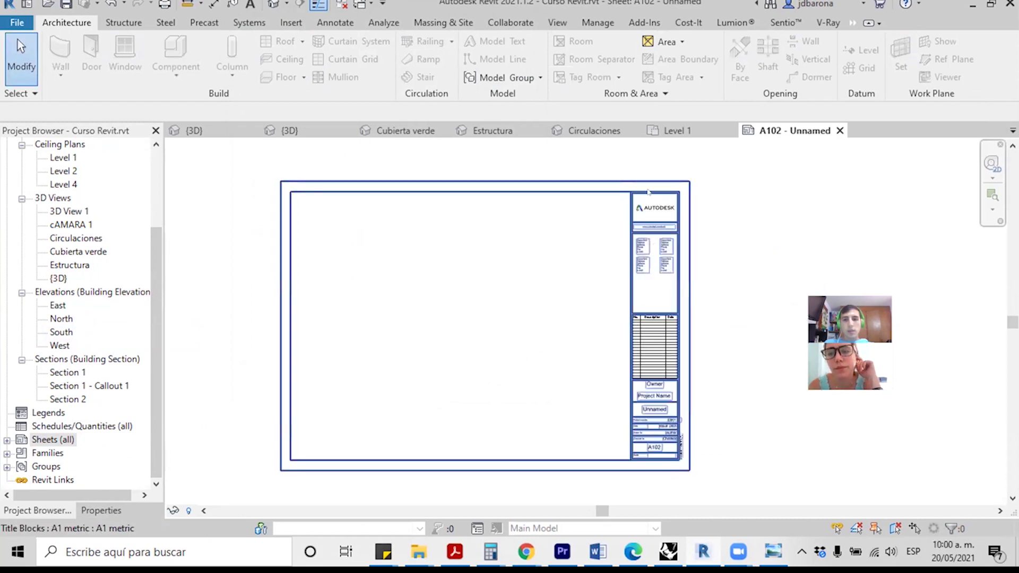
scroll(640, 191, "up", 1)
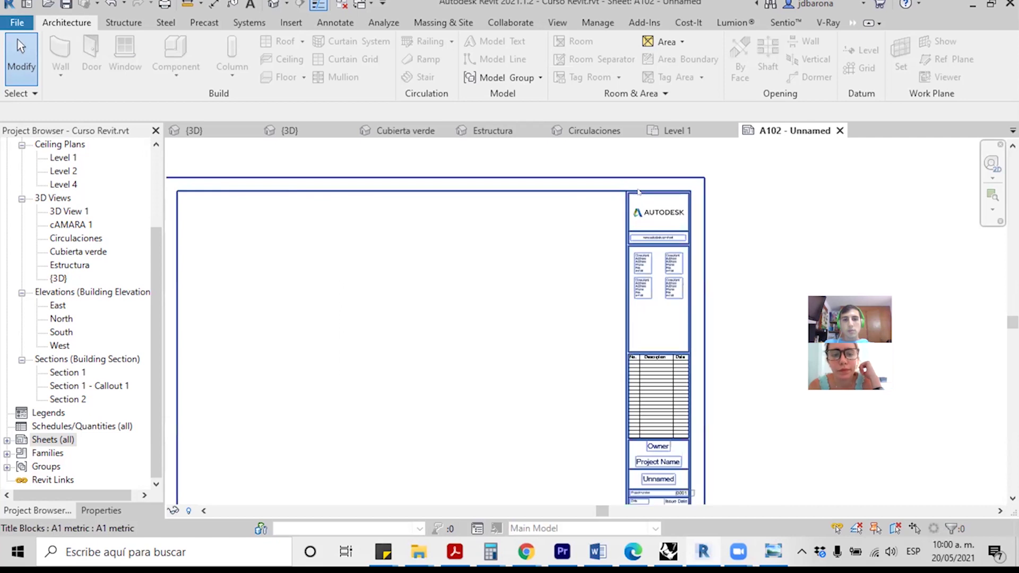
scroll(672, 187, "down", 1)
left_click(494, 271)
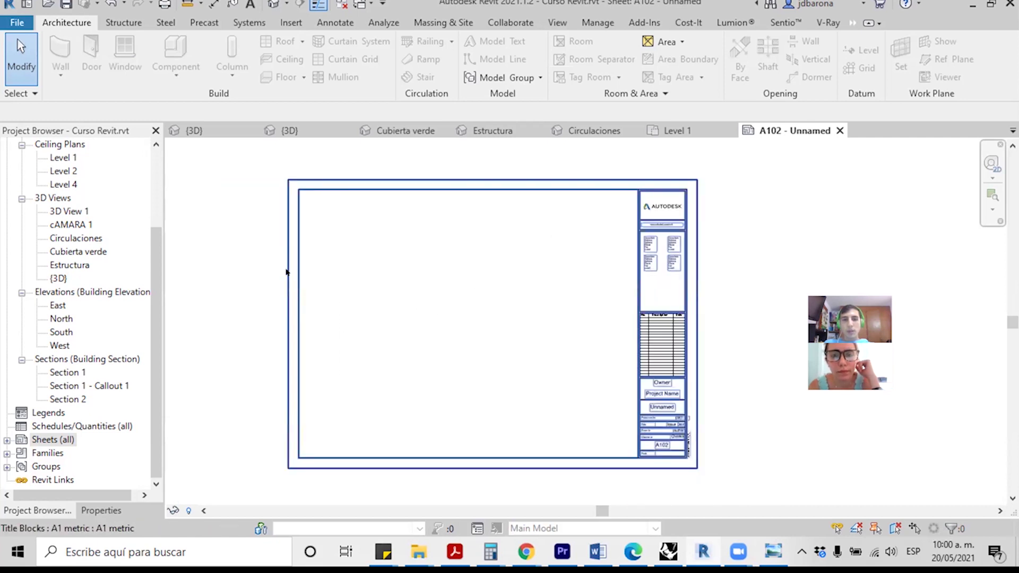
scroll(287, 271, "up", 1)
scroll(639, 166, "down", 1)
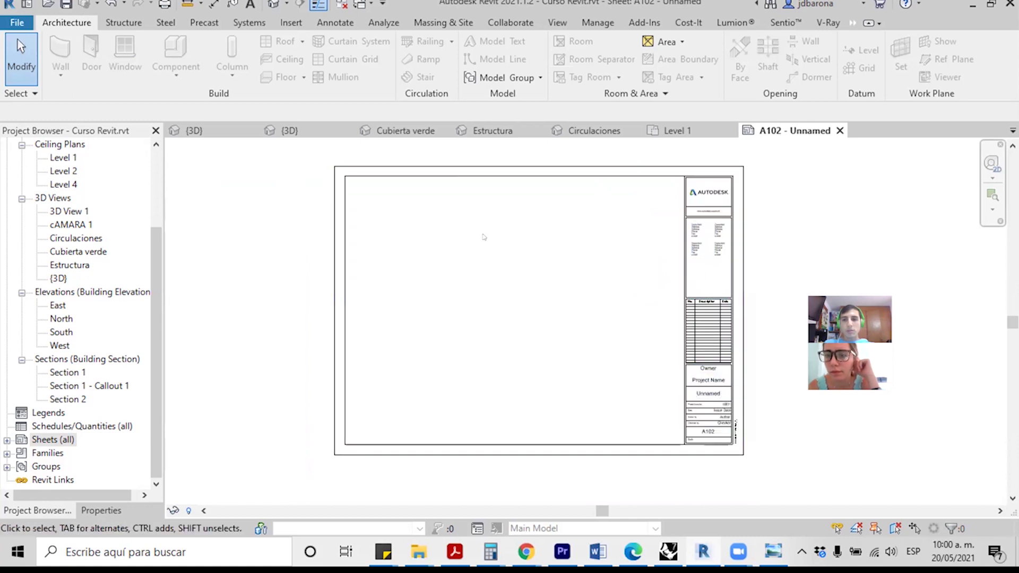
scroll(469, 236, "up", 1)
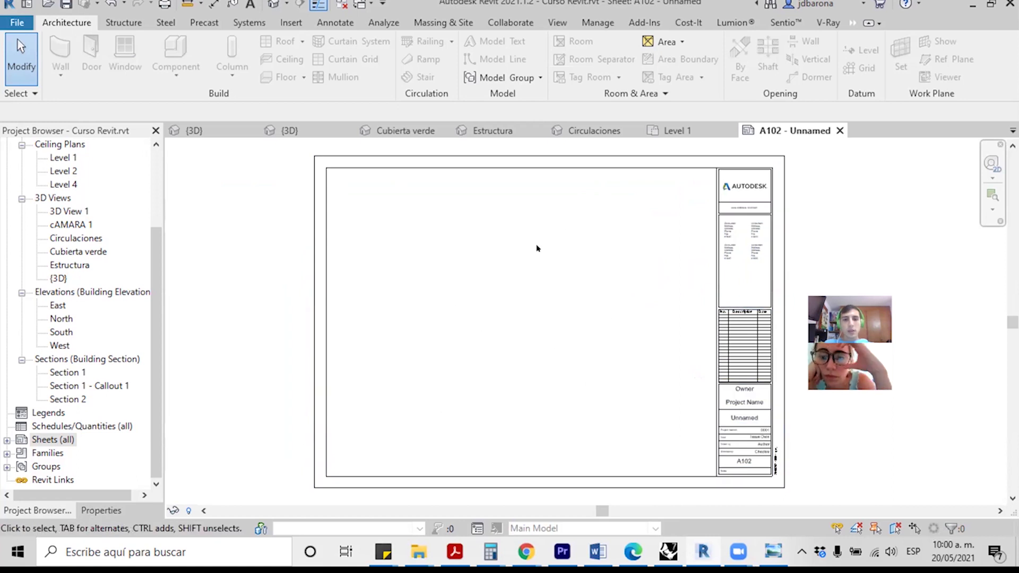
left_click_drag(157, 232, 157, 155)
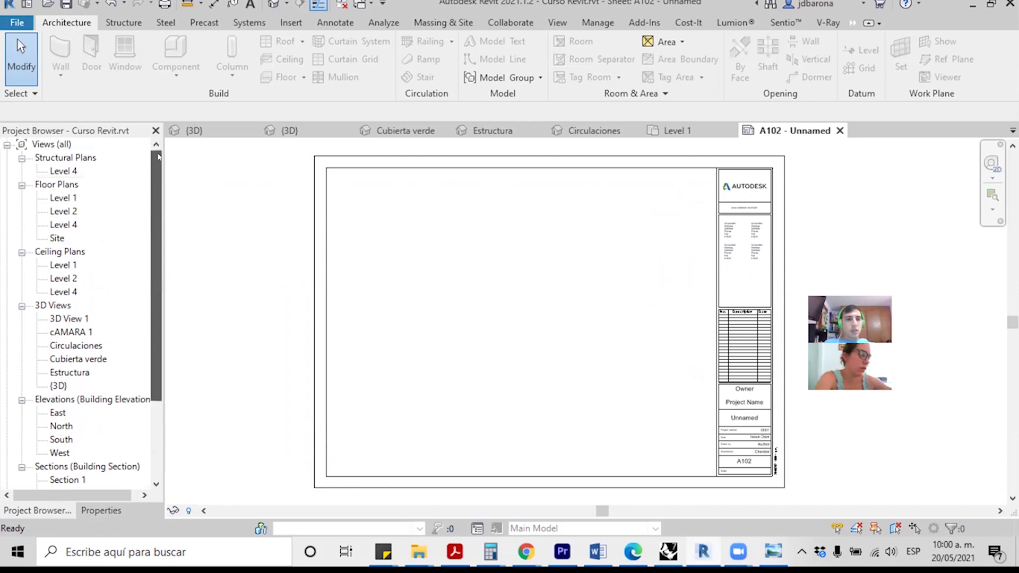
Step: Place the Level 1 floor plan as a viewport on sheet A102
left_click(60, 199)
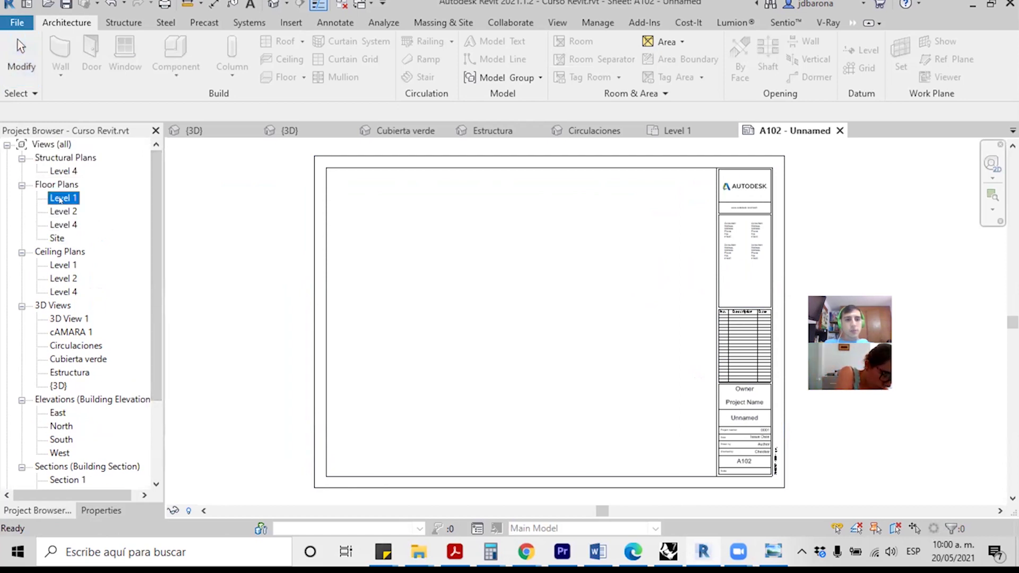
left_click_drag(60, 199, 424, 223)
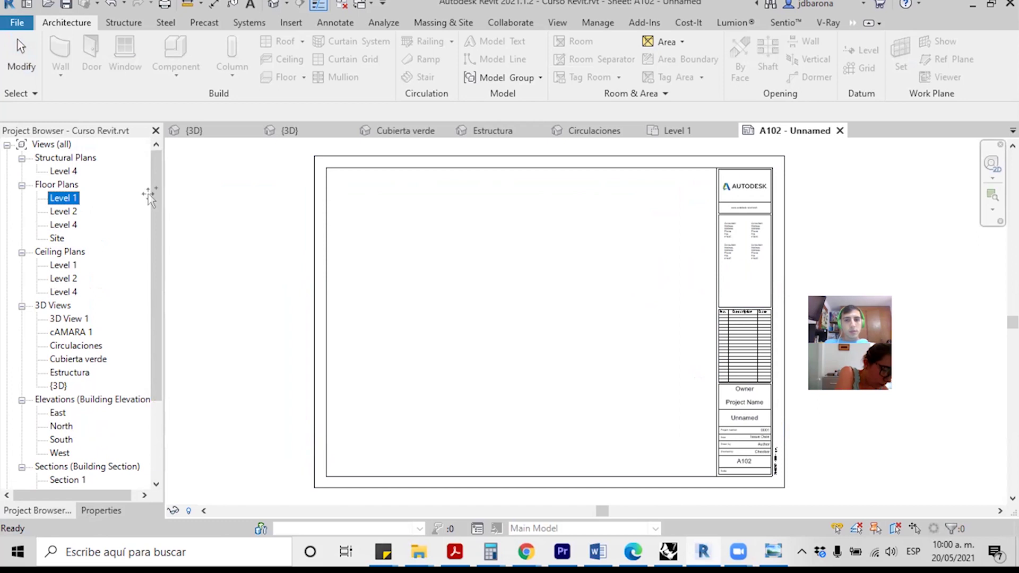
left_click_drag(423, 223, 412, 224)
left_click(412, 223)
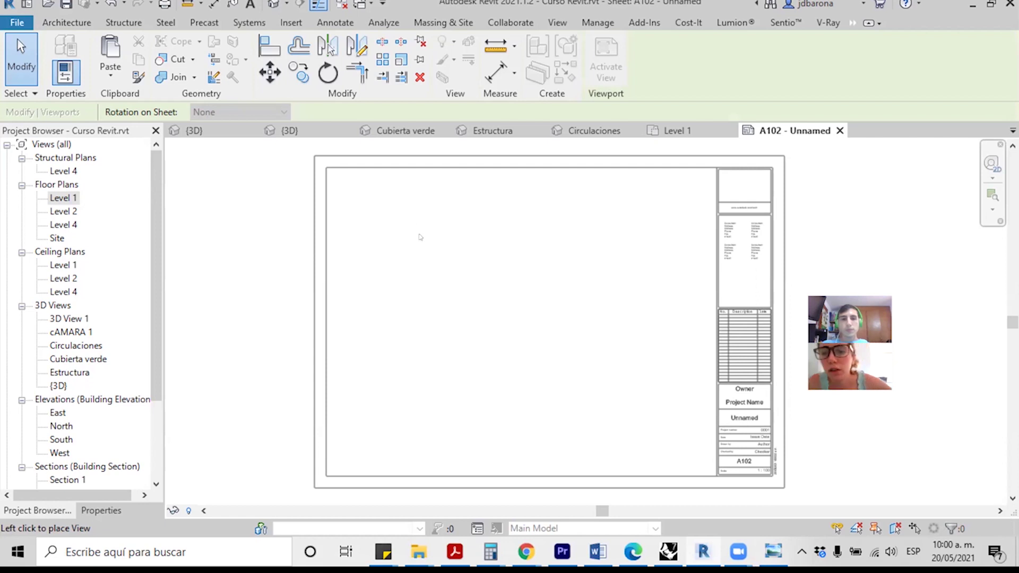
scroll(420, 238, "down", 1)
scroll(419, 237, "down", 3)
scroll(425, 244, "down", 1)
scroll(446, 297, "down", 2)
scroll(480, 300, "down", 2)
scroll(448, 285, "up", 1)
scroll(449, 285, "up", 2)
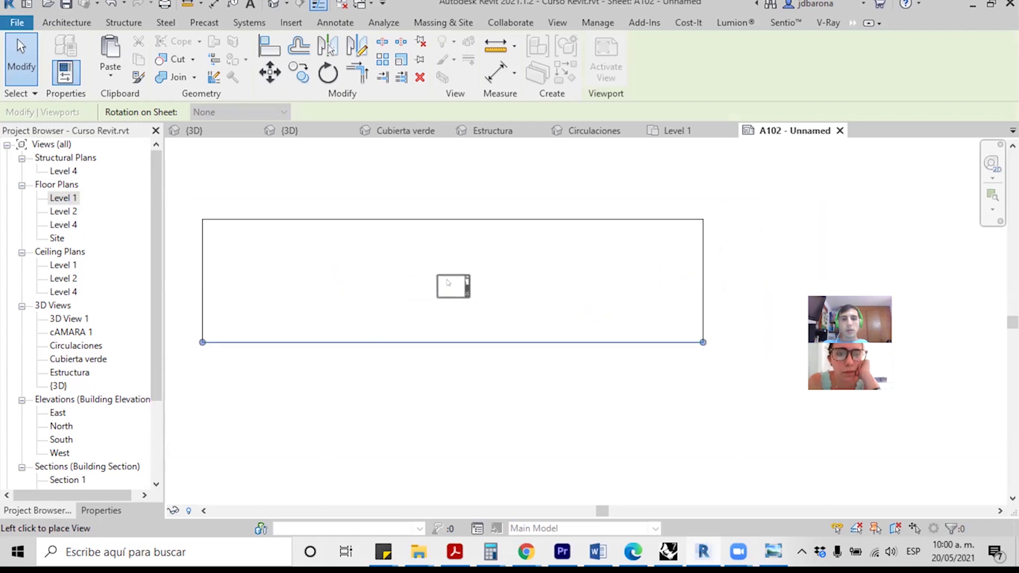
left_click(448, 285)
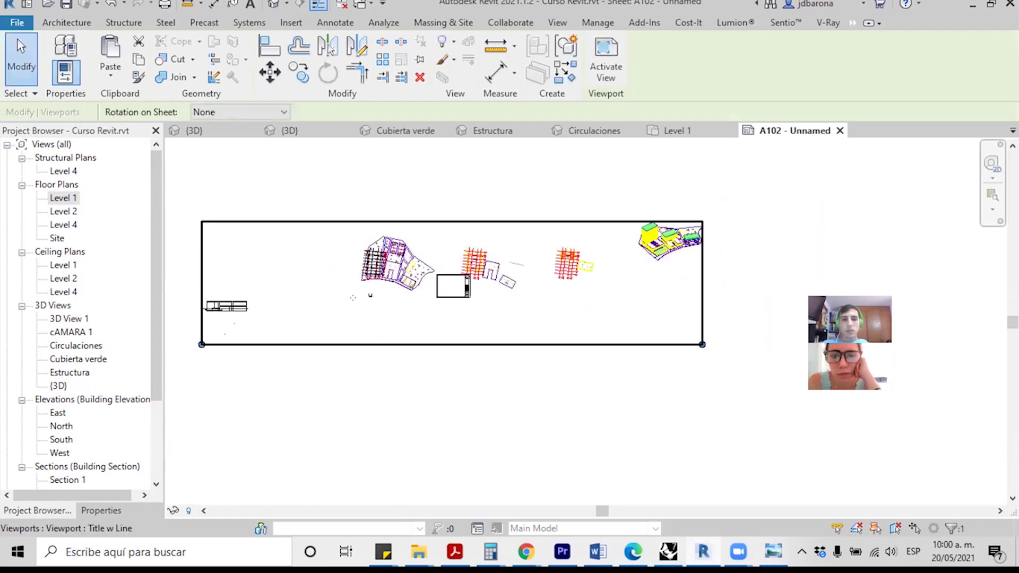
Step: Move the Level 1 plan viewport to the right on the sheet
left_click_drag(378, 260, 545, 246)
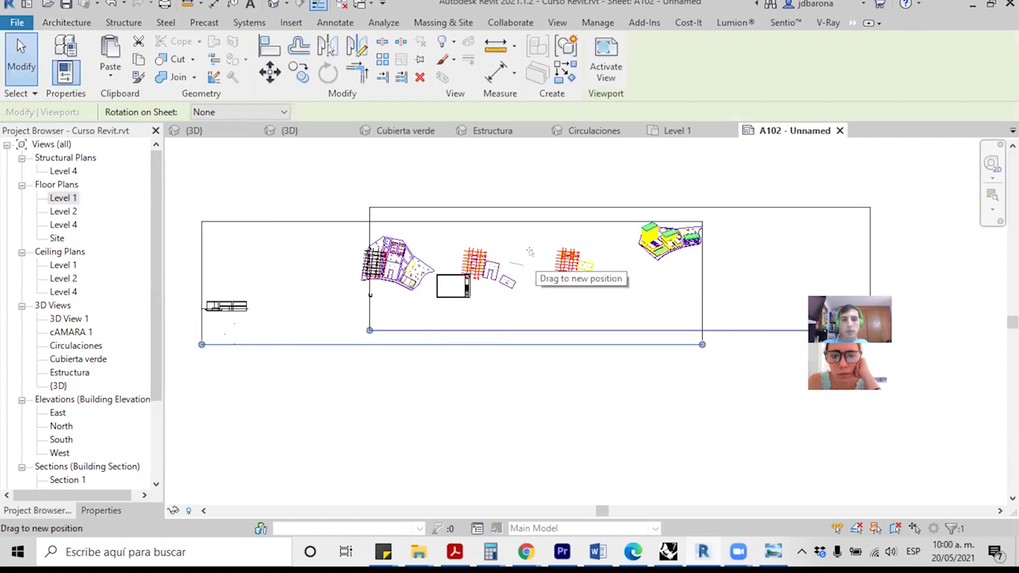
scroll(437, 295, "up", 3)
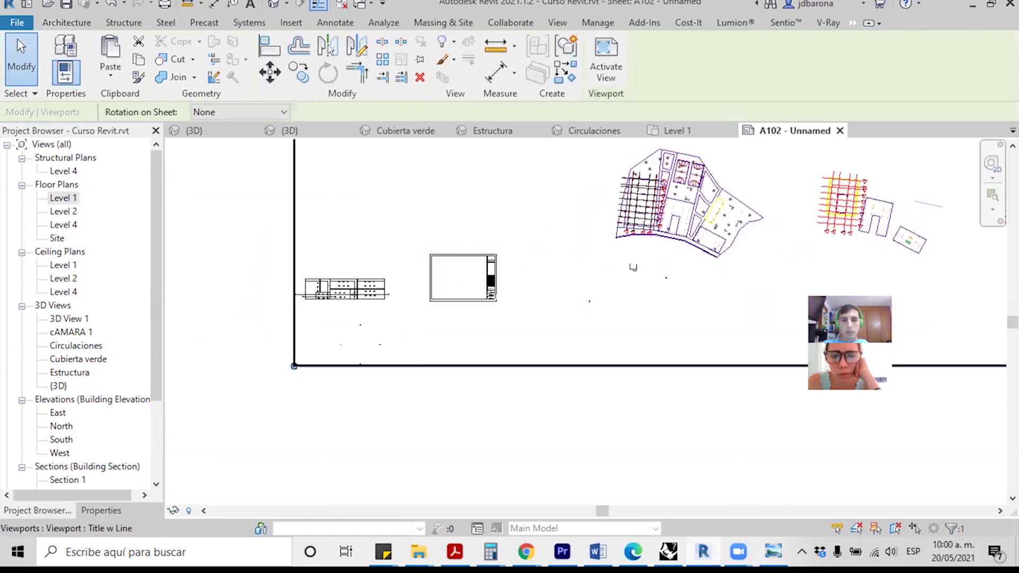
scroll(362, 295, "up", 3)
scroll(433, 276, "down", 3)
scroll(424, 295, "down", 2)
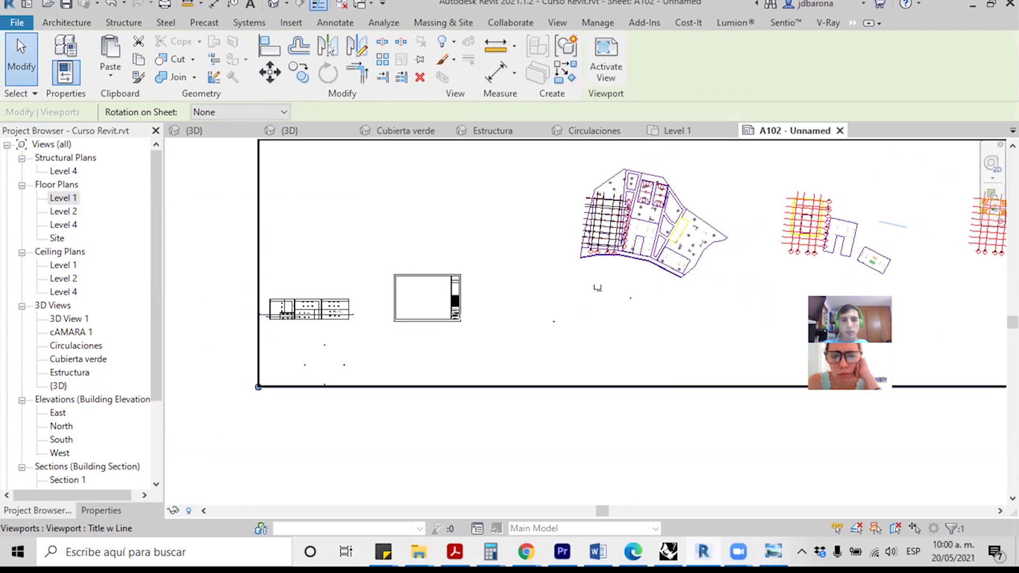
scroll(424, 299, "down", 2)
scroll(414, 305, "down", 2)
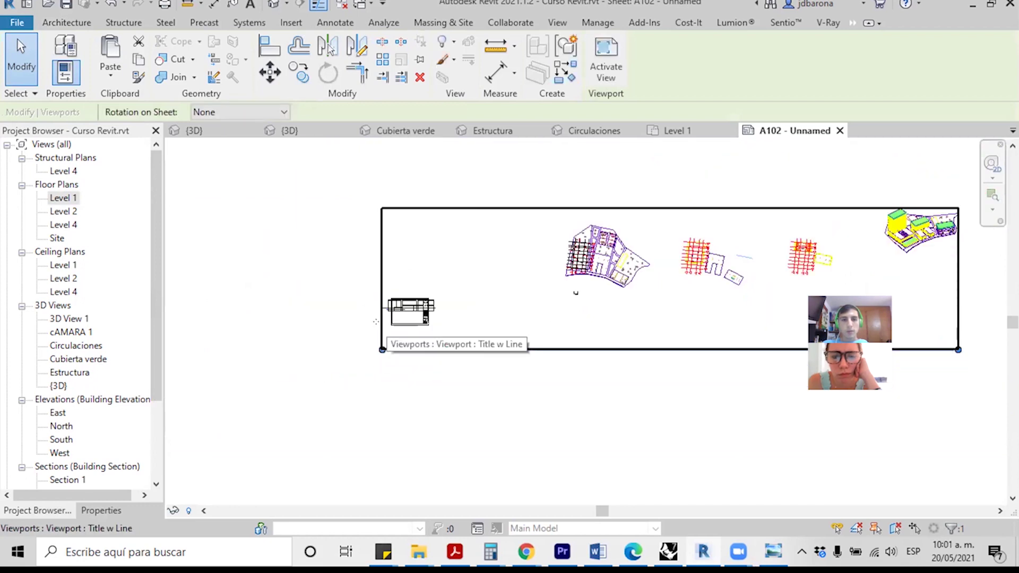
Step: Turn on Crop View for the viewport, then activate the plan and select its crop boundary
left_click(101, 510)
left_click_drag(157, 308, 158, 382)
left_click(75, 365)
left_click(78, 364)
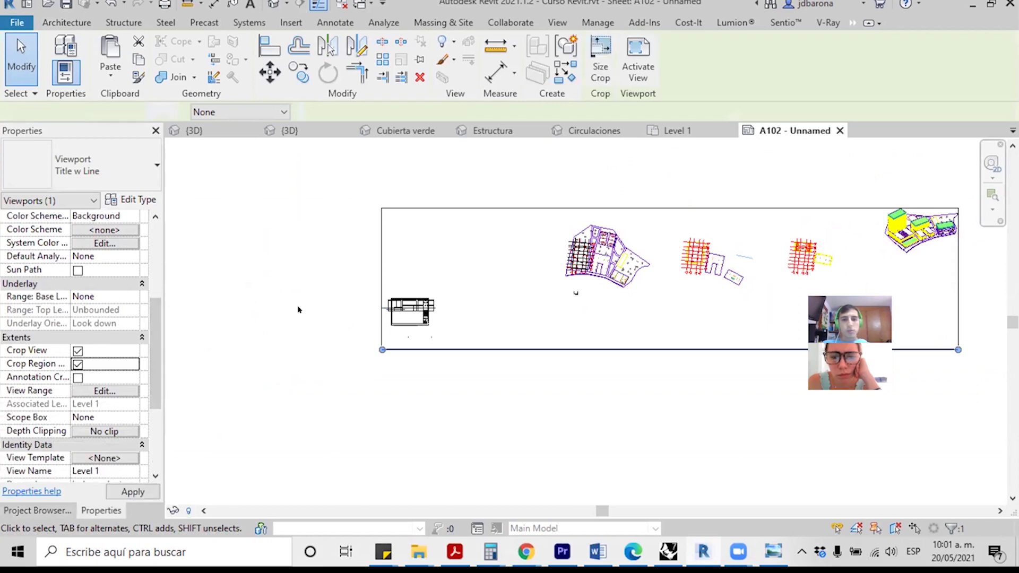
scroll(266, 298, "down", 1)
left_click(184, 455)
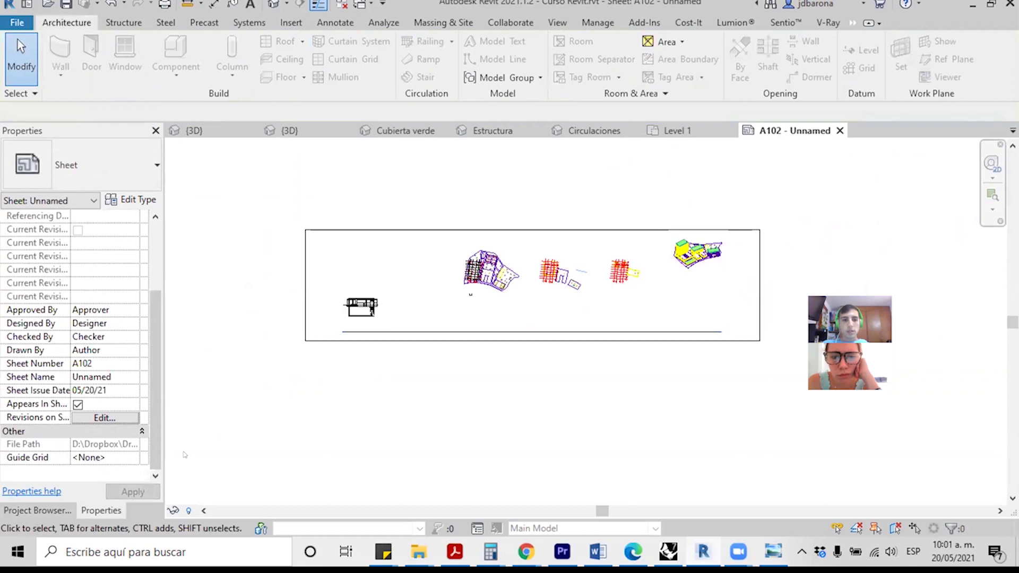
left_click(393, 229)
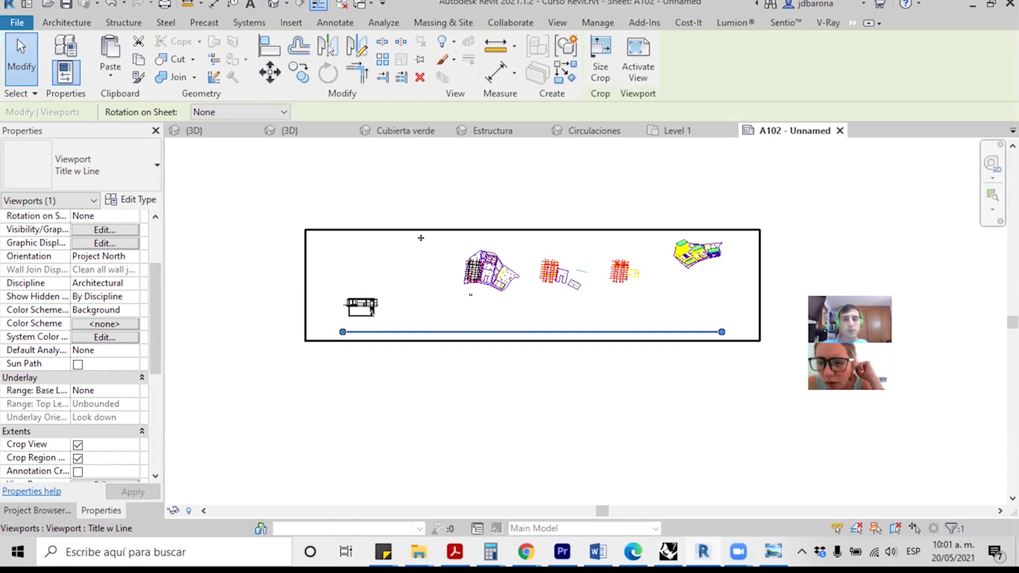
double_click(421, 237)
left_click(419, 230)
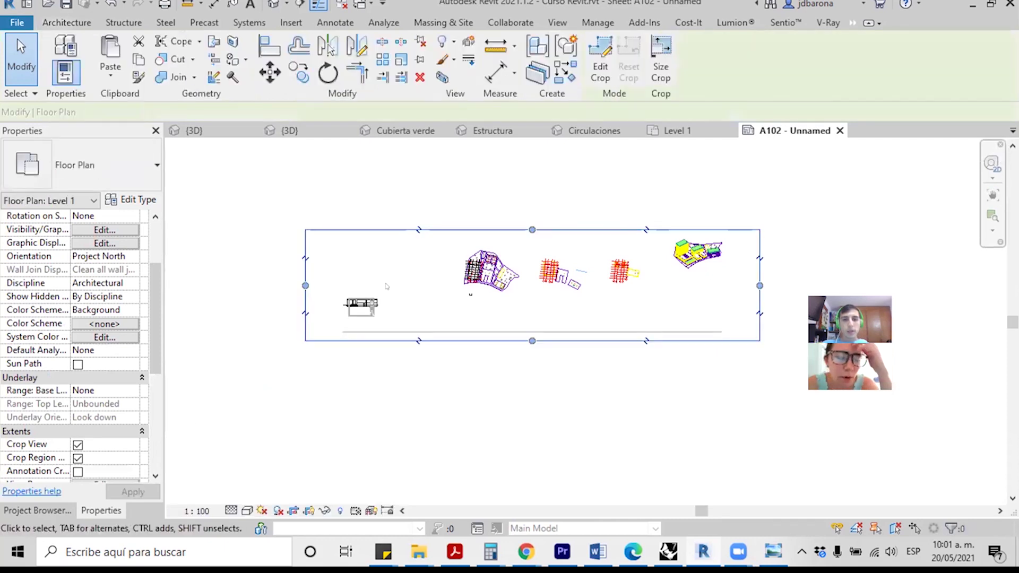
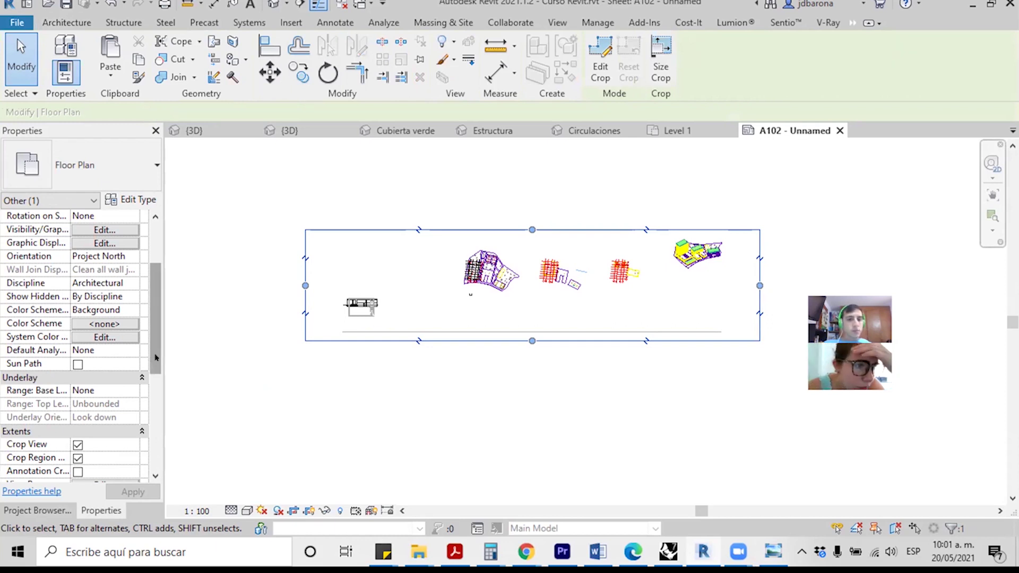
Step: Select the Level 1 plan's crop region and narrow it around the small building
left_click_drag(157, 357, 156, 378)
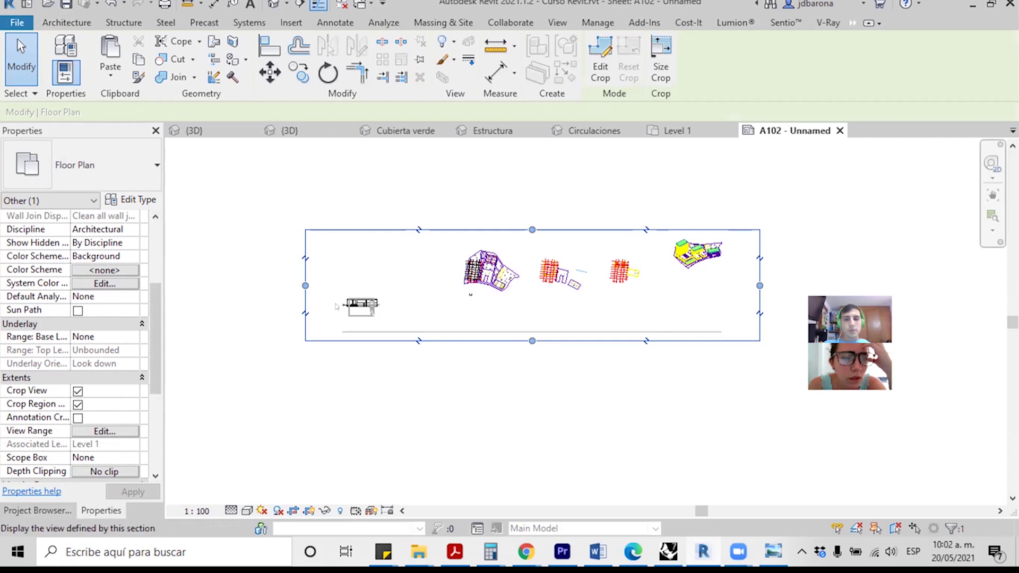
scroll(361, 299, "up", 2)
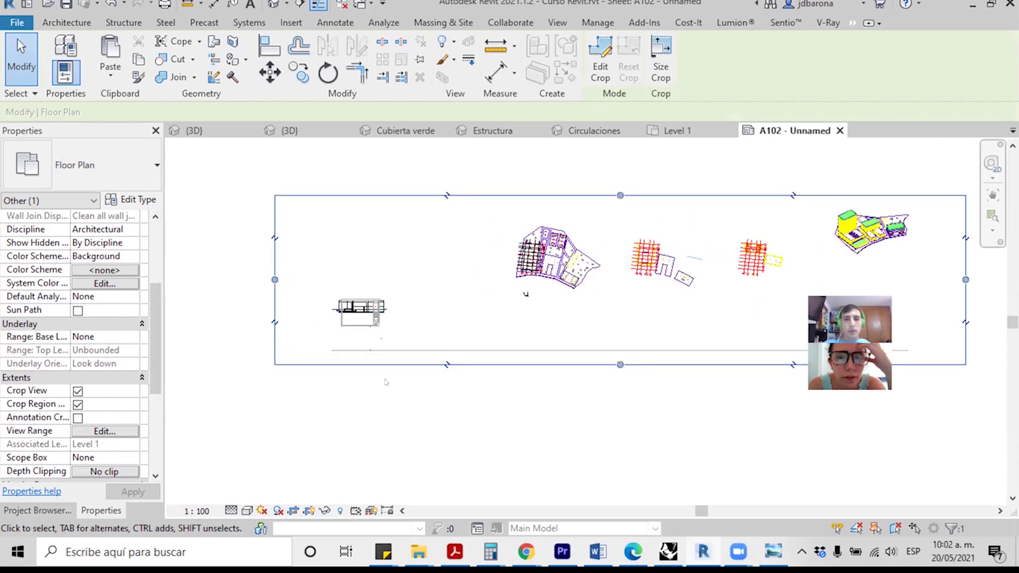
left_click(301, 379)
scroll(301, 379, "down", 3)
left_click(395, 275)
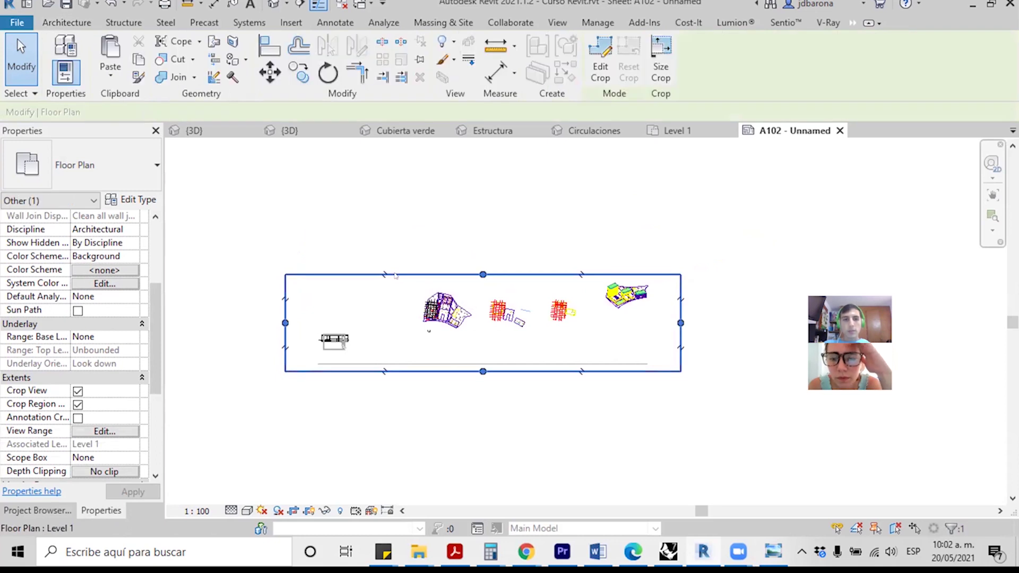
mouse_move(287, 320)
left_mouse_down()
mouse_move(681, 323)
mouse_move(648, 334)
mouse_move(470, 344)
left_mouse_up()
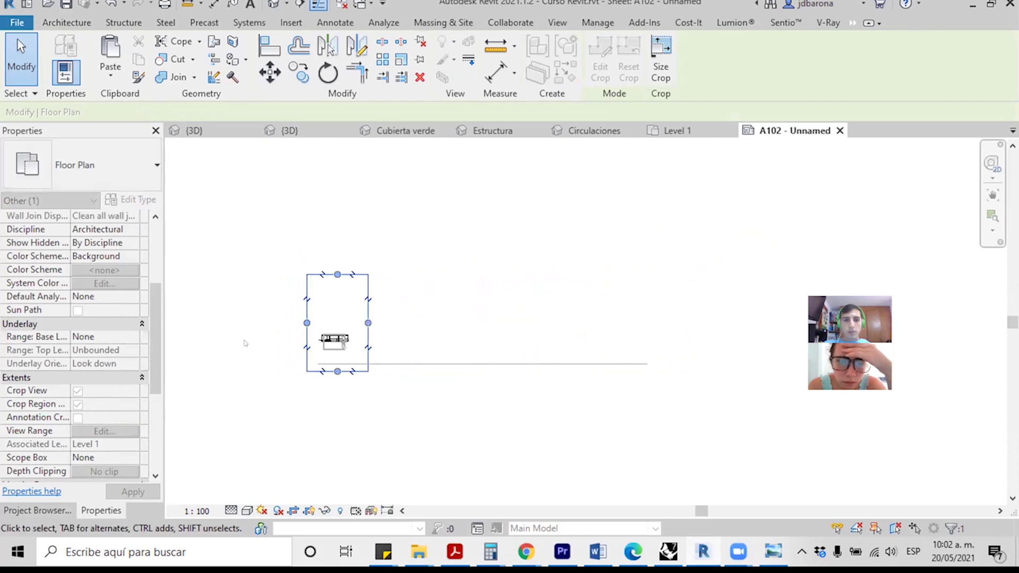
Step: Pull the crop's bottom, top and left edges onto the plan, dropping the empty right part
scroll(302, 345, "up", 3)
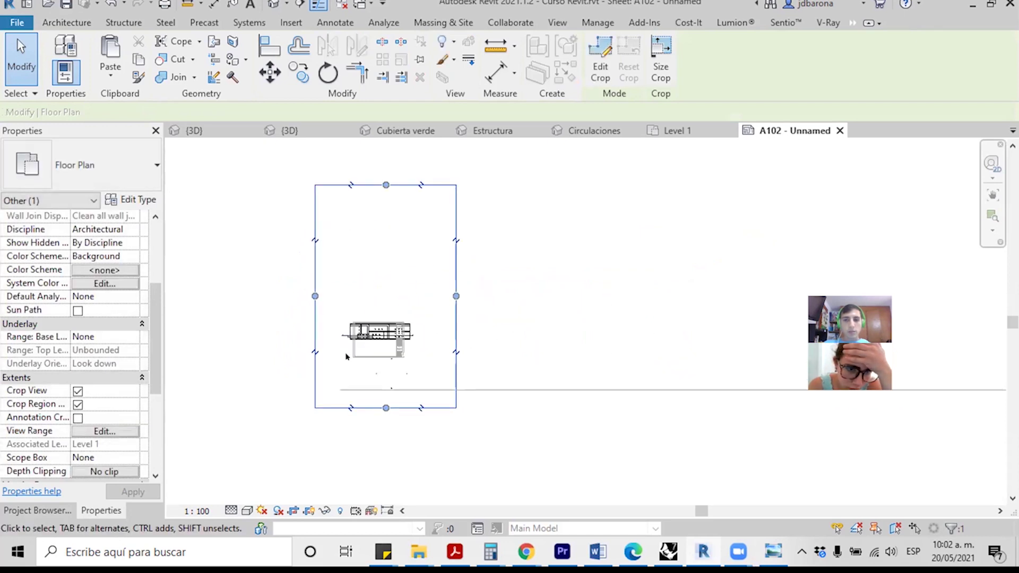
left_click_drag(386, 407, 386, 344)
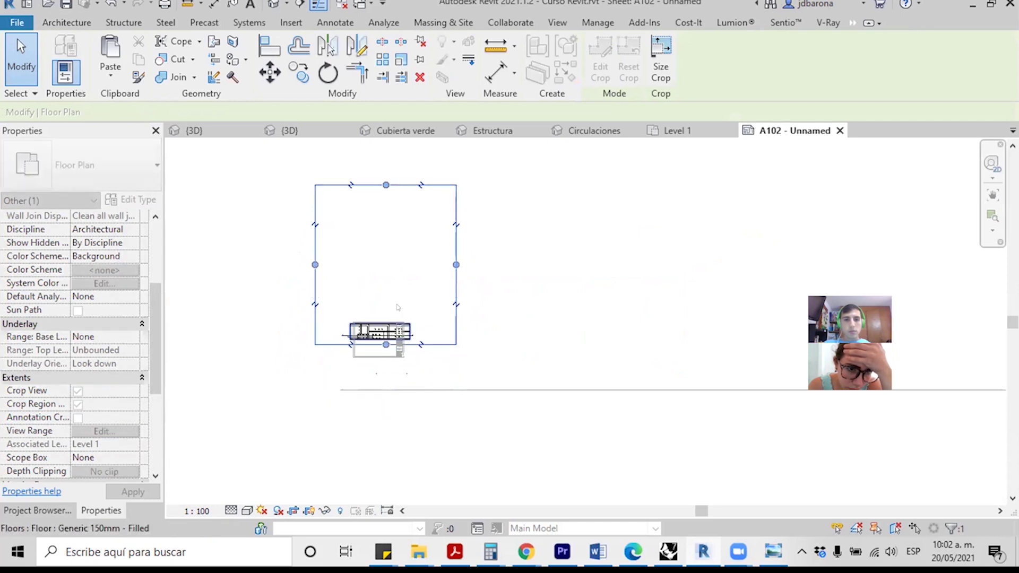
left_click_drag(386, 185, 386, 319)
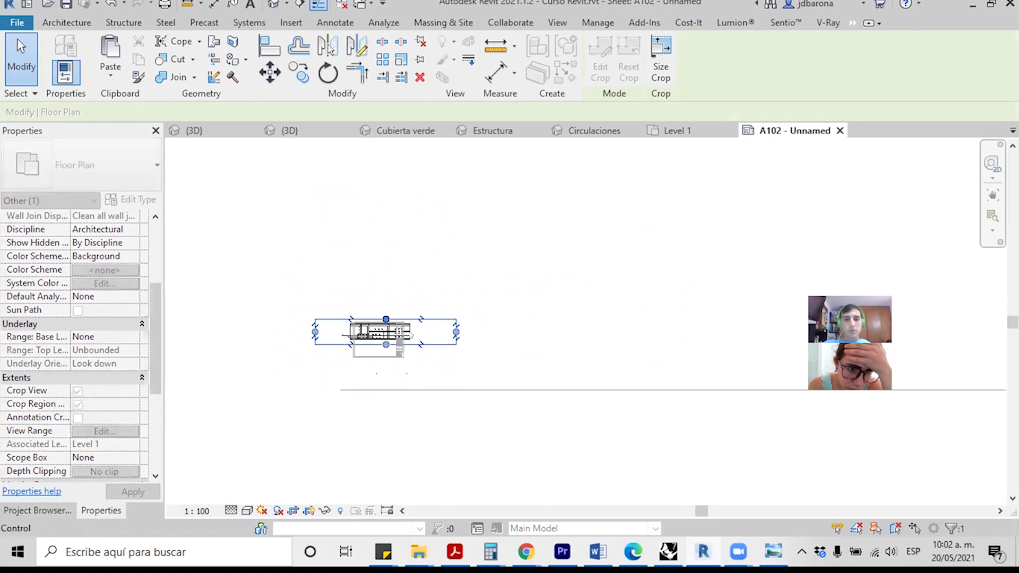
scroll(389, 340, "up", 4)
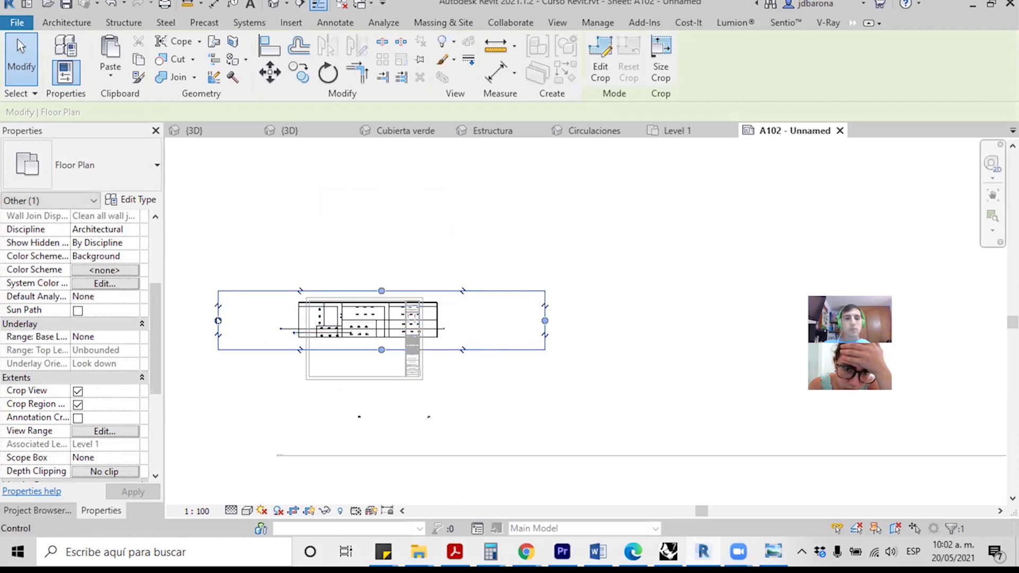
left_click_drag(217, 321, 271, 313)
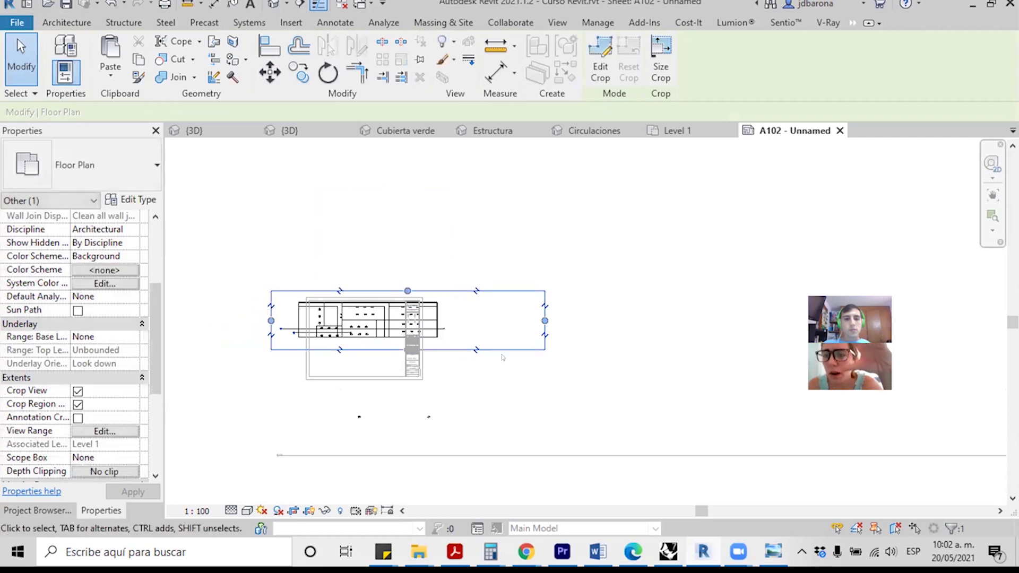
left_click(476, 350)
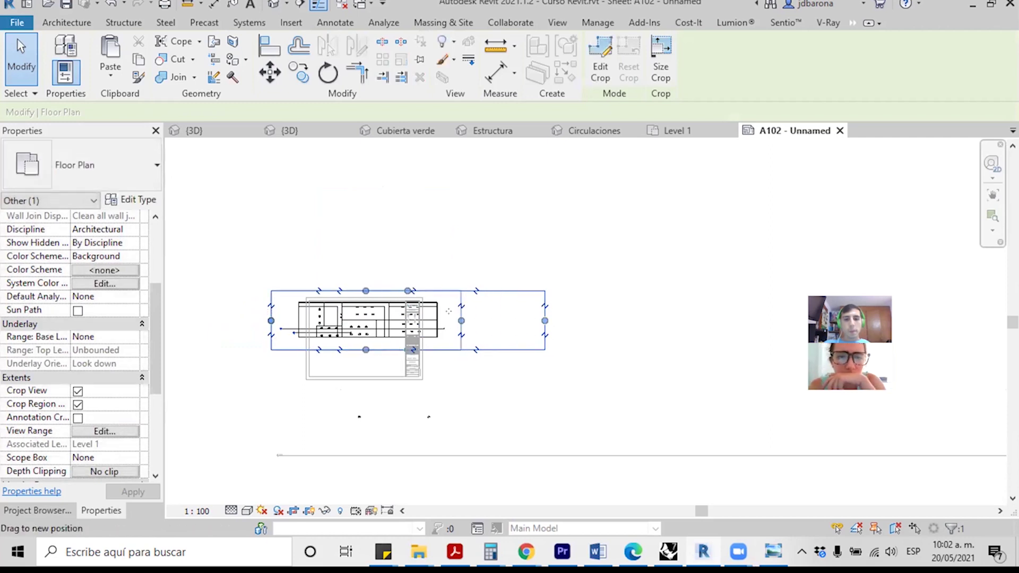
left_click(614, 275)
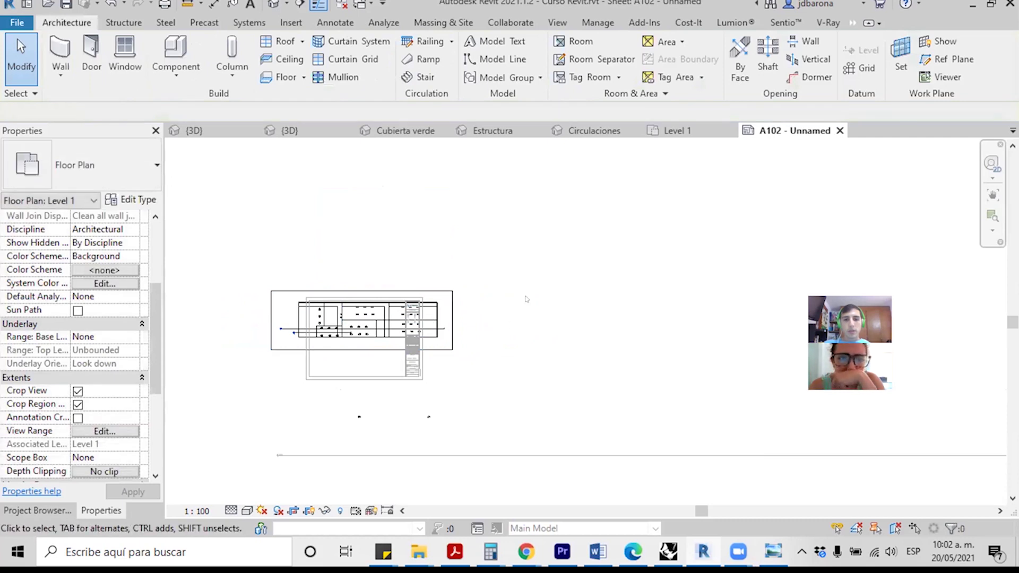
Step: Activate the Level 1 plan viewport and change its view scale from 1:100 to 1:200
double_click(526, 299)
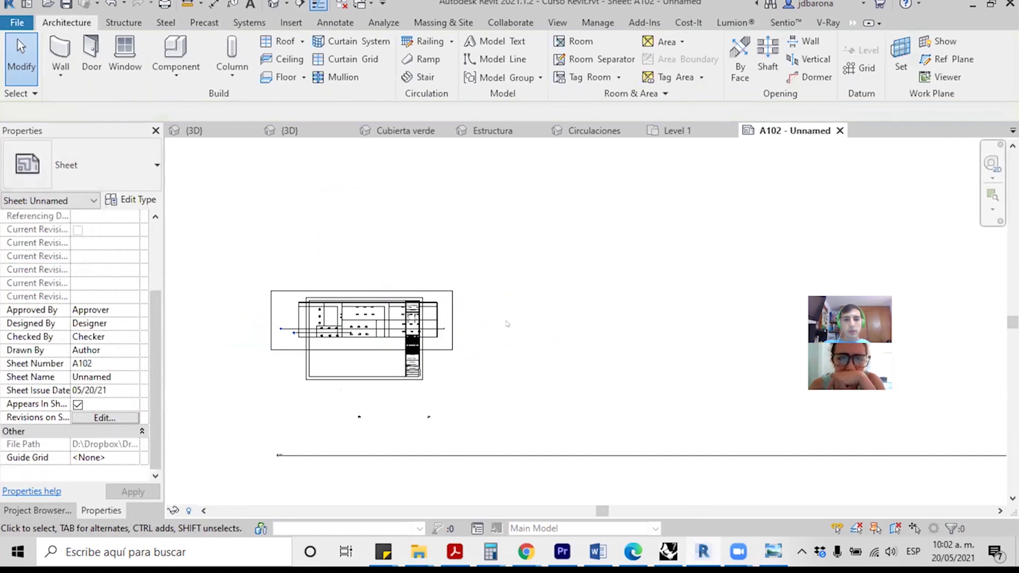
double_click(444, 308)
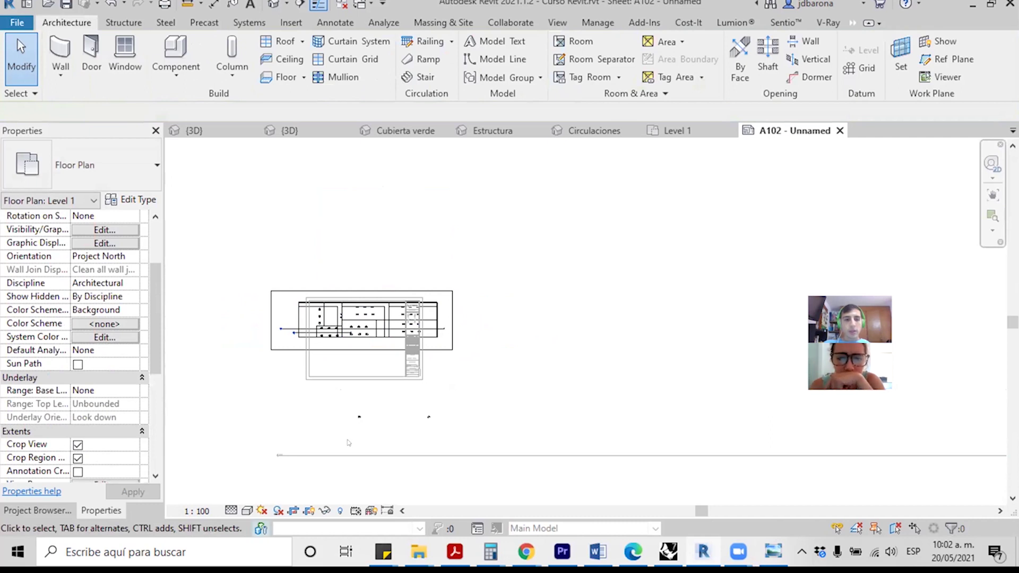
left_click(196, 511)
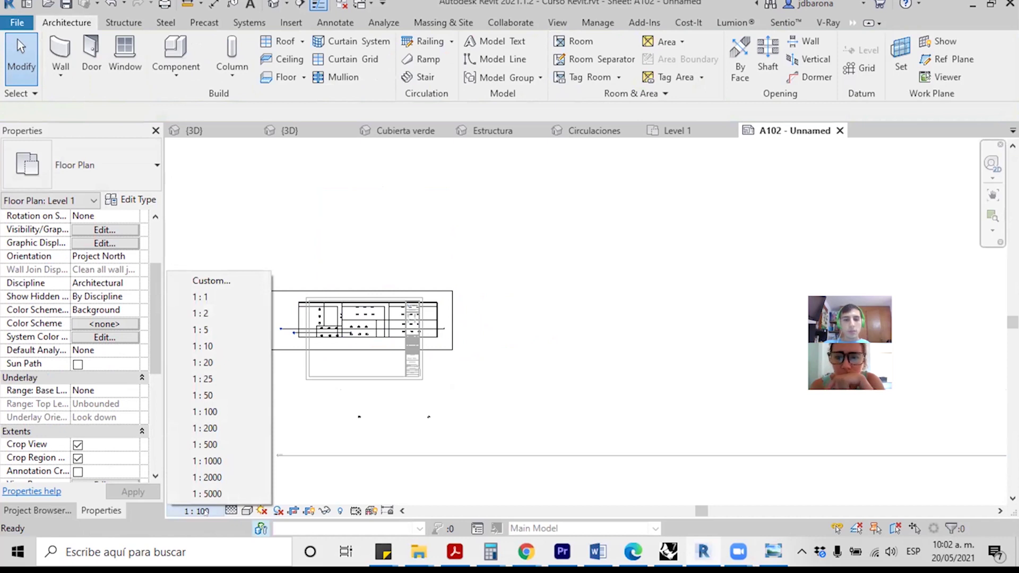
left_click(232, 511)
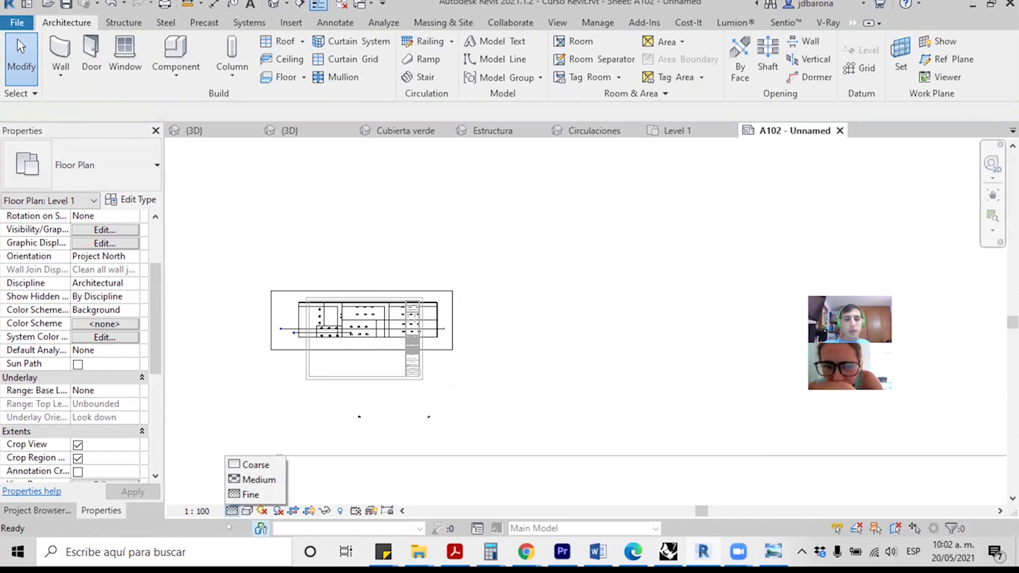
left_click(232, 511)
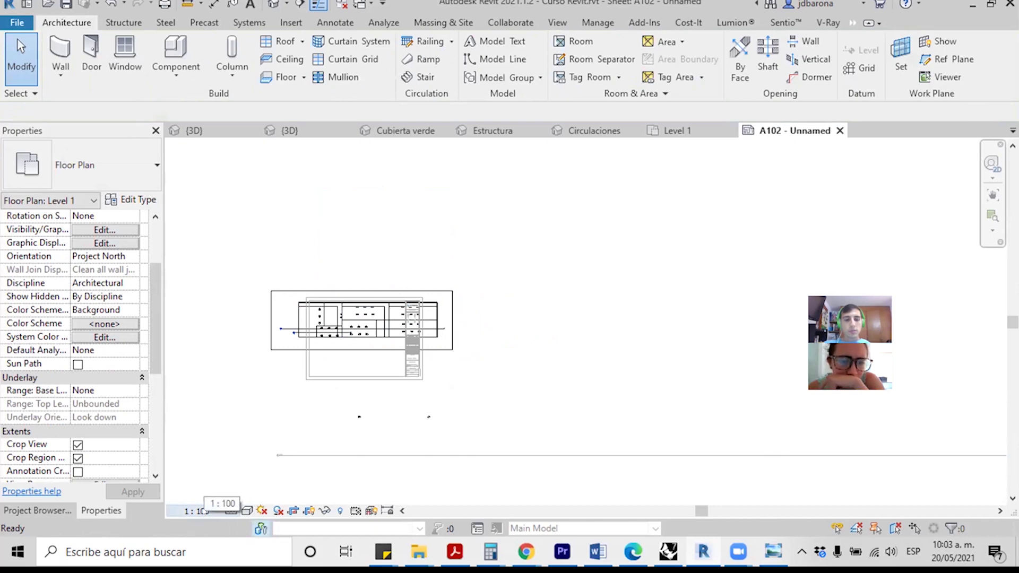
left_click(202, 511)
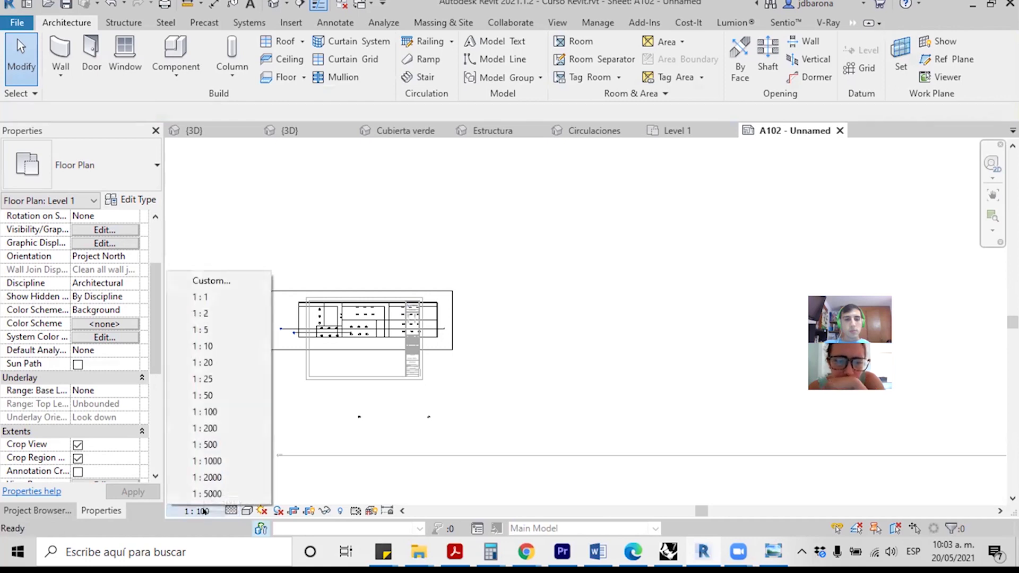
left_click(215, 429)
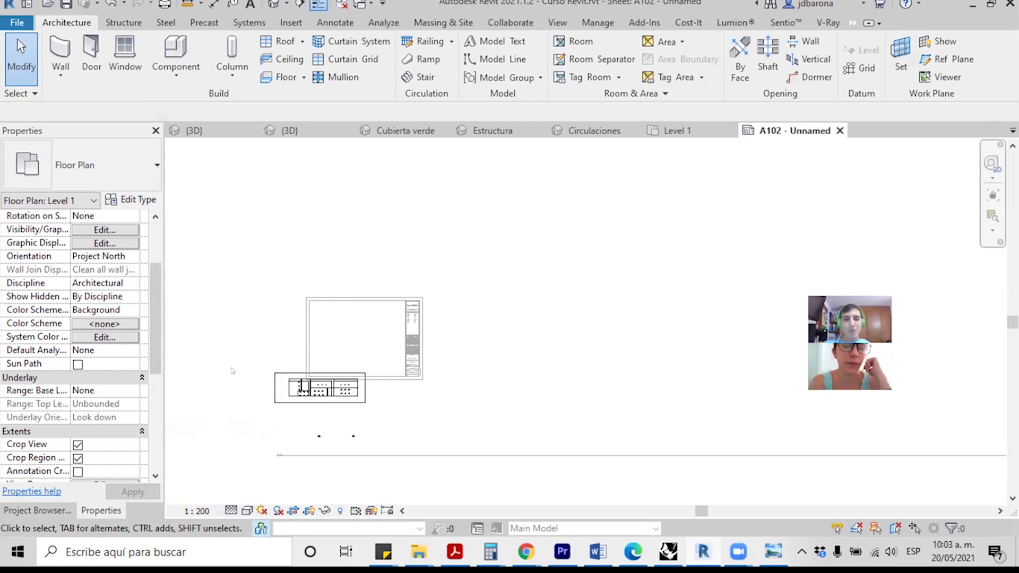
left_click(265, 452)
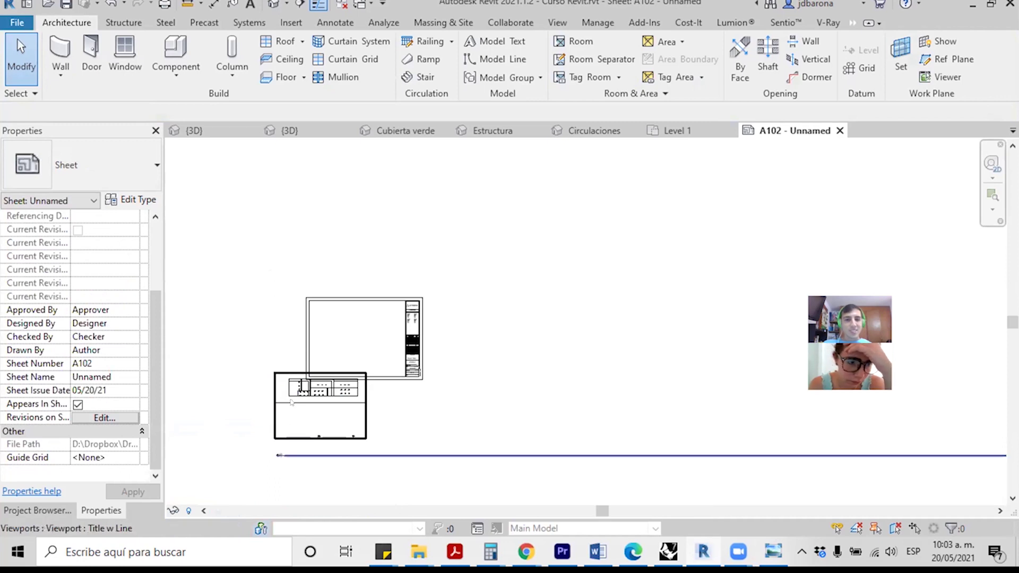
Step: Move the Level 1 viewport to the top of the title block and raise its title line beneath the plan
left_click_drag(329, 362, 327, 324)
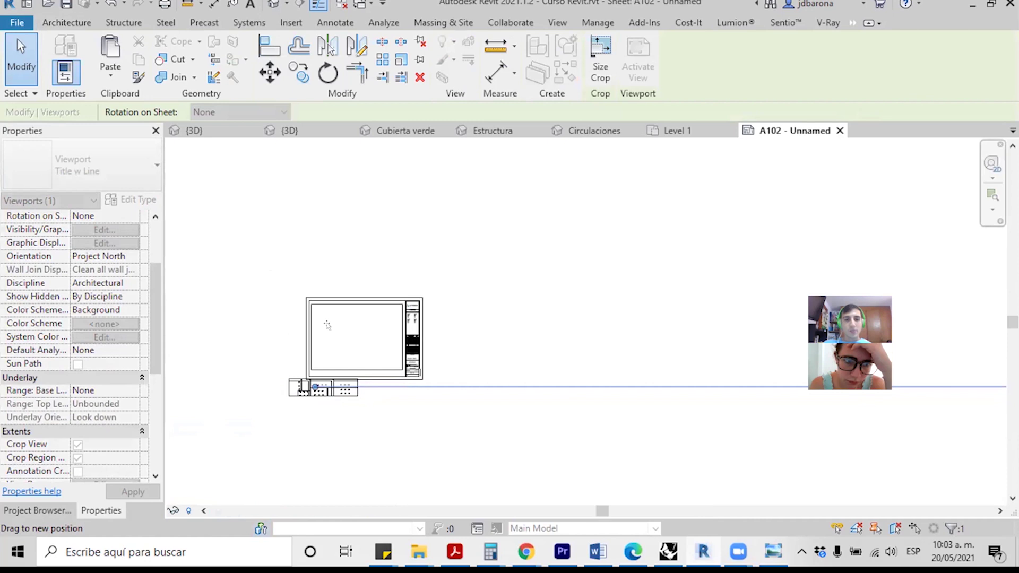
left_click_drag(328, 325, 360, 260)
left_click(502, 343)
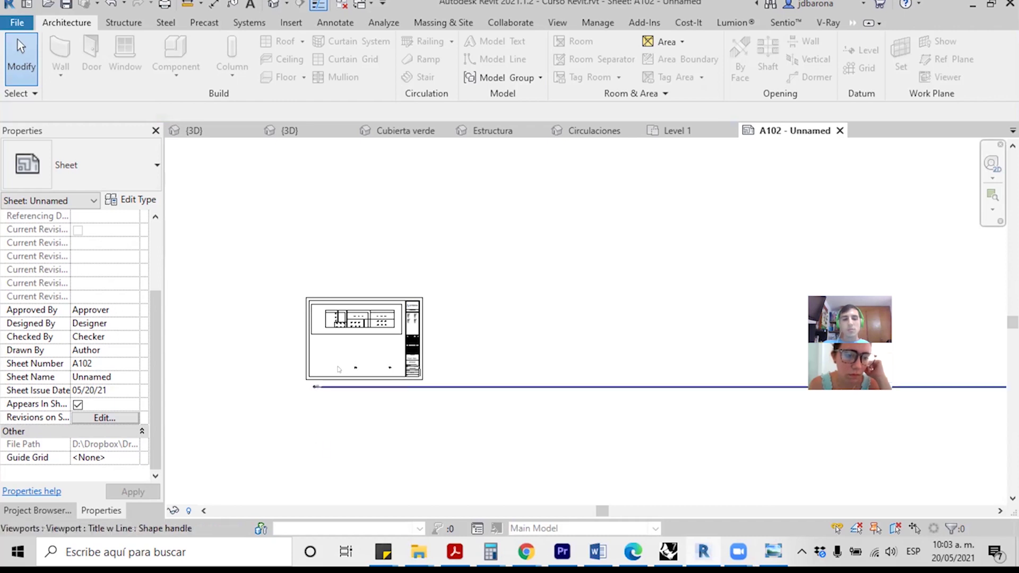
scroll(341, 348, "up", 3)
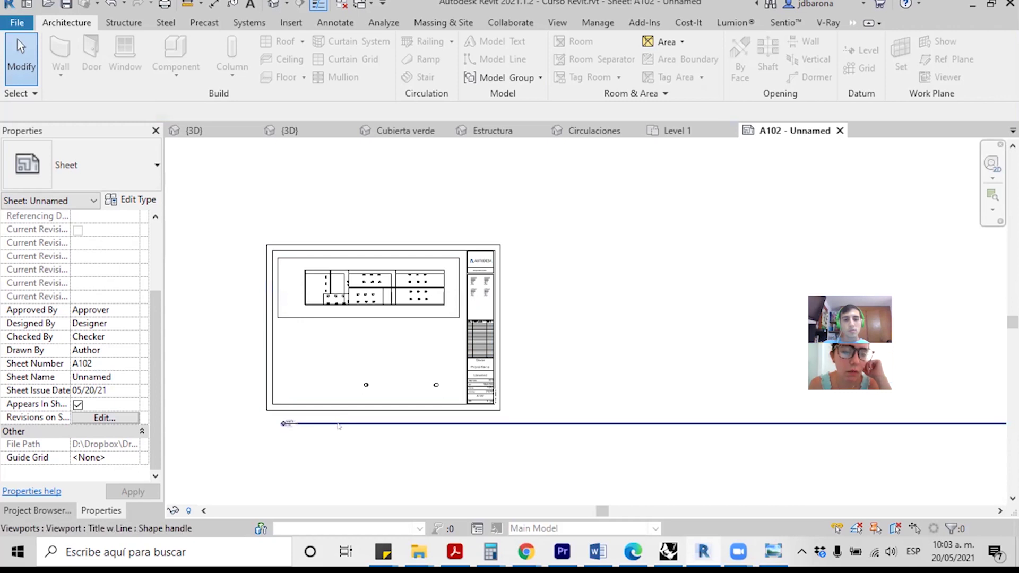
left_click_drag(338, 425, 339, 328)
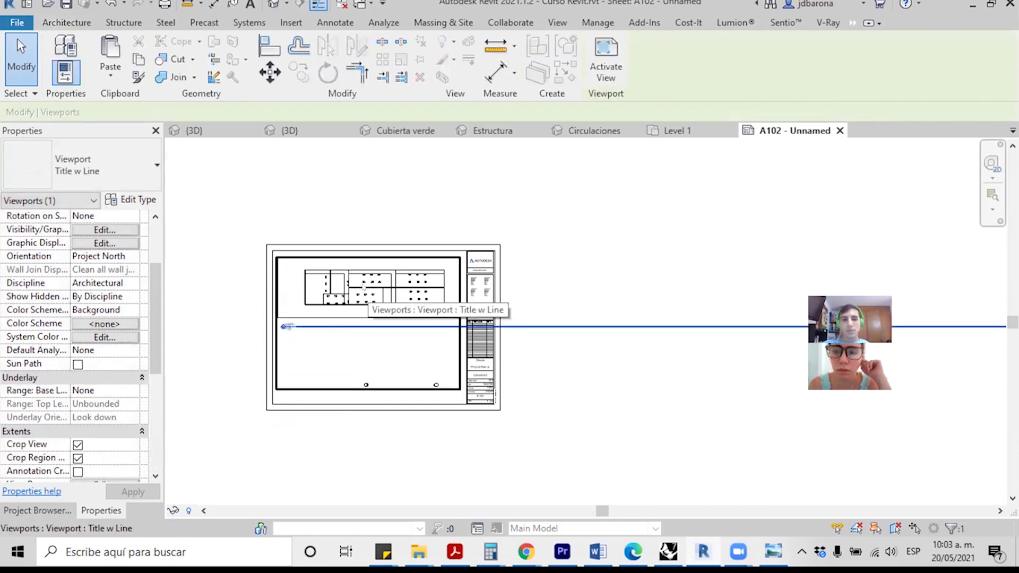
Step: Activate the plan viewport and check the Custom scale ratio of 200, cancelling without changes
double_click(364, 287)
left_click(197, 511)
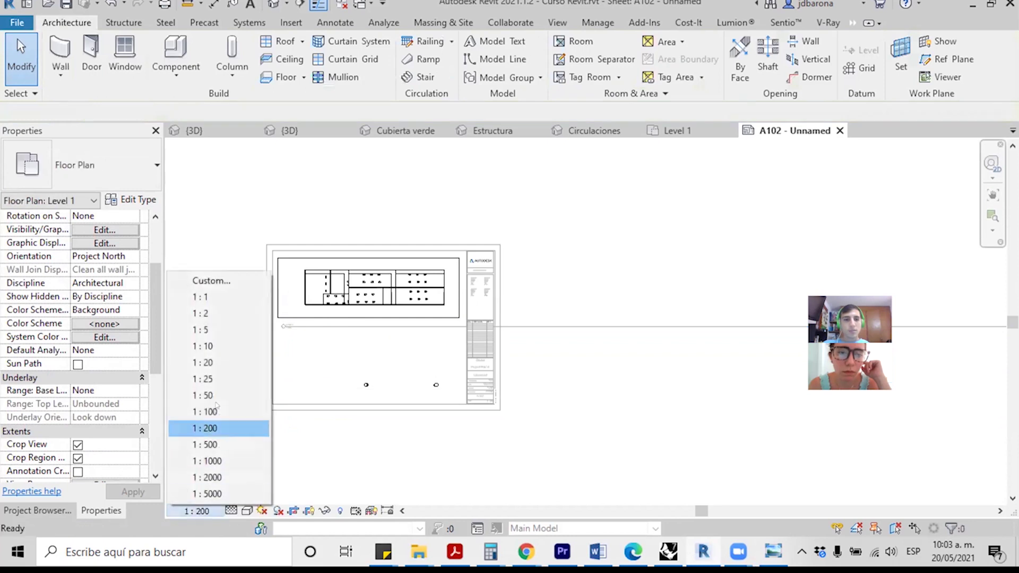
left_click(215, 281)
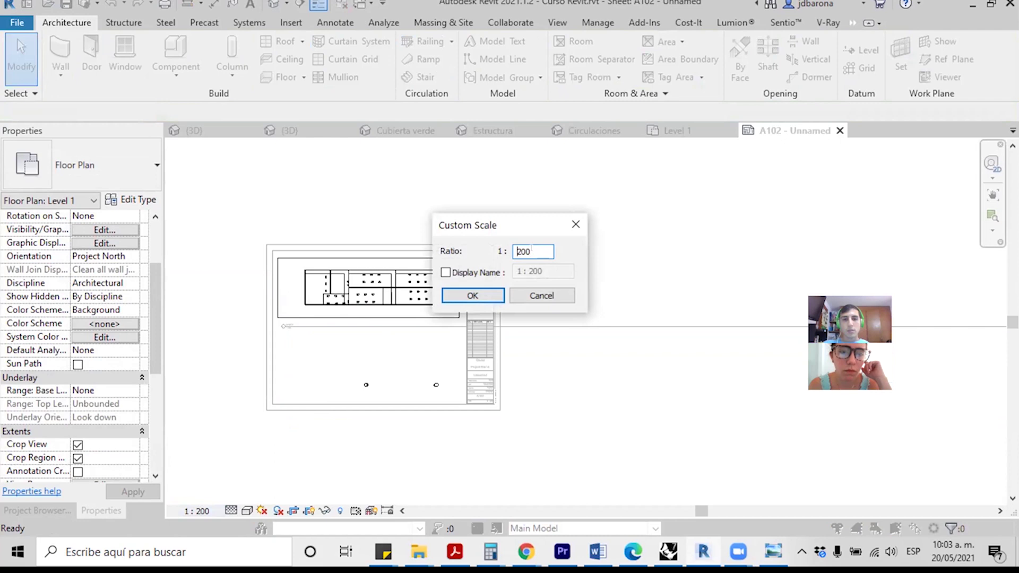
left_click_drag(532, 250, 494, 252)
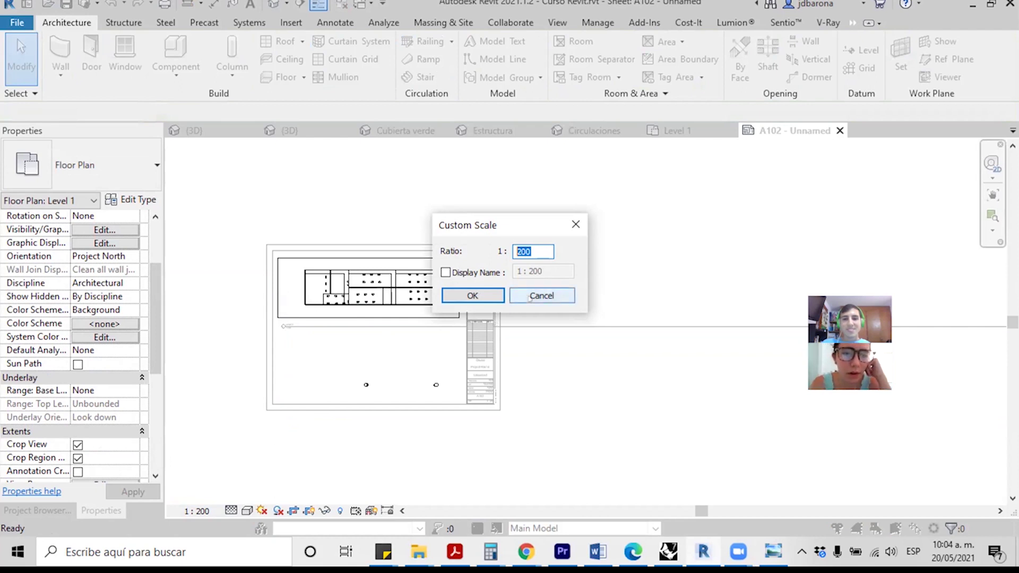
left_click(540, 296)
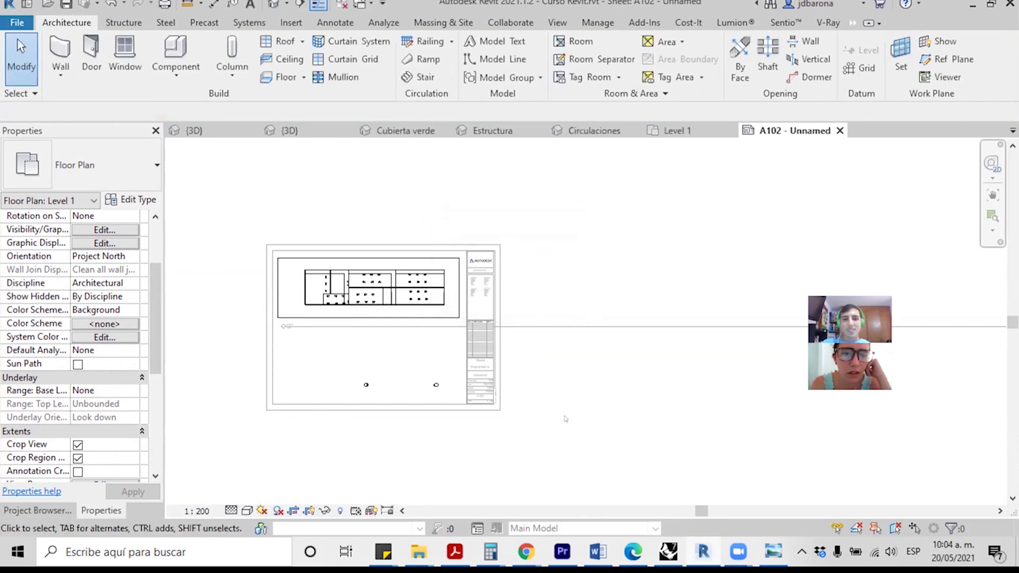
Step: Return to the sheet and reposition the Level 1 viewport up and to the right
double_click(565, 419)
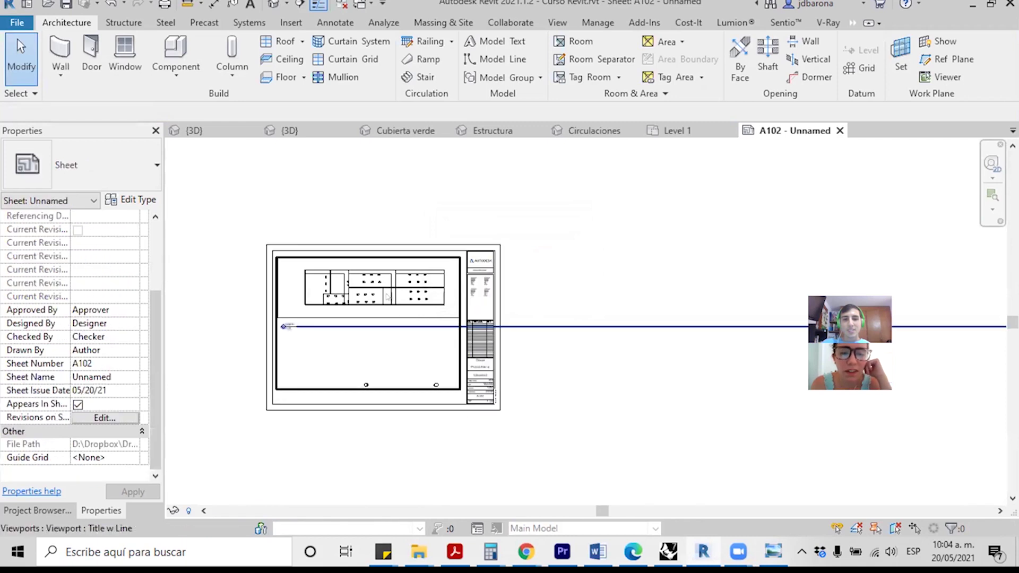
left_click(387, 296)
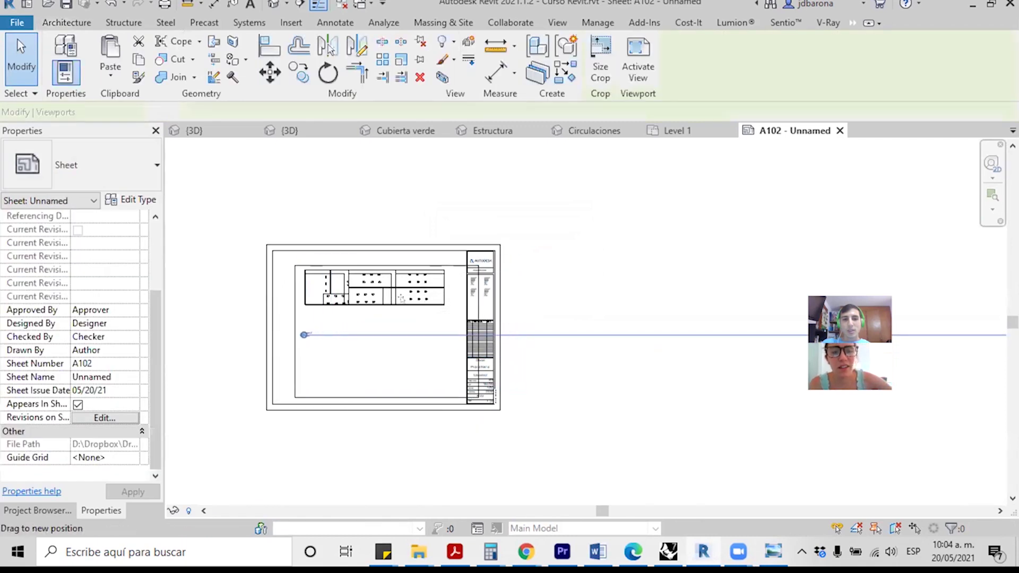
left_click_drag(402, 299, 383, 291)
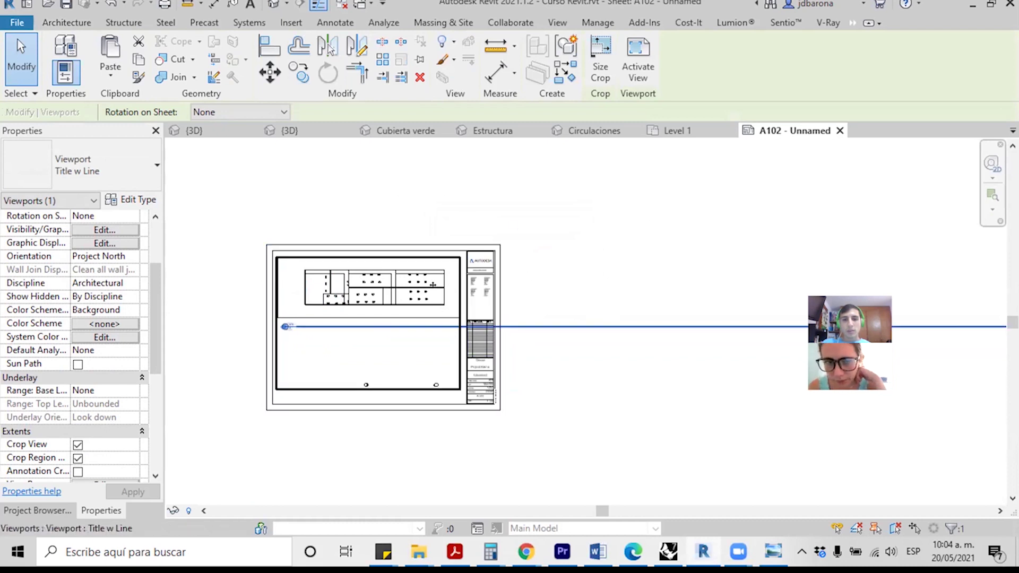
mouse_move(330, 294)
left_mouse_down()
mouse_move(374, 206)
mouse_move(344, 169)
mouse_move(385, 297)
left_mouse_up()
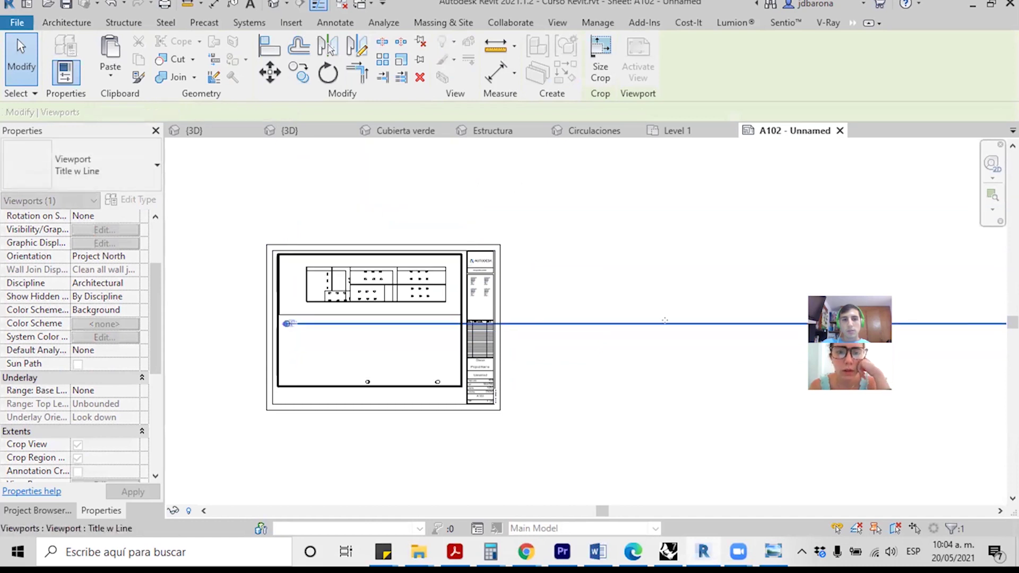
left_click(528, 354)
Step: Shorten the Level 1 viewport's title line so it fits beneath the plan
scroll(325, 404, "down", 3)
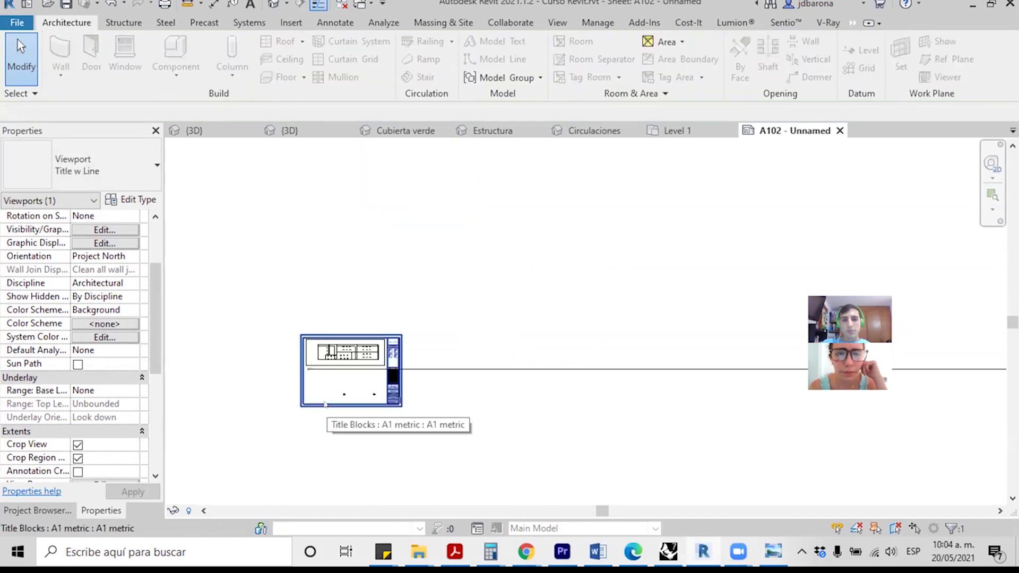
scroll(255, 364, "down", 2)
scroll(255, 364, "down", 2)
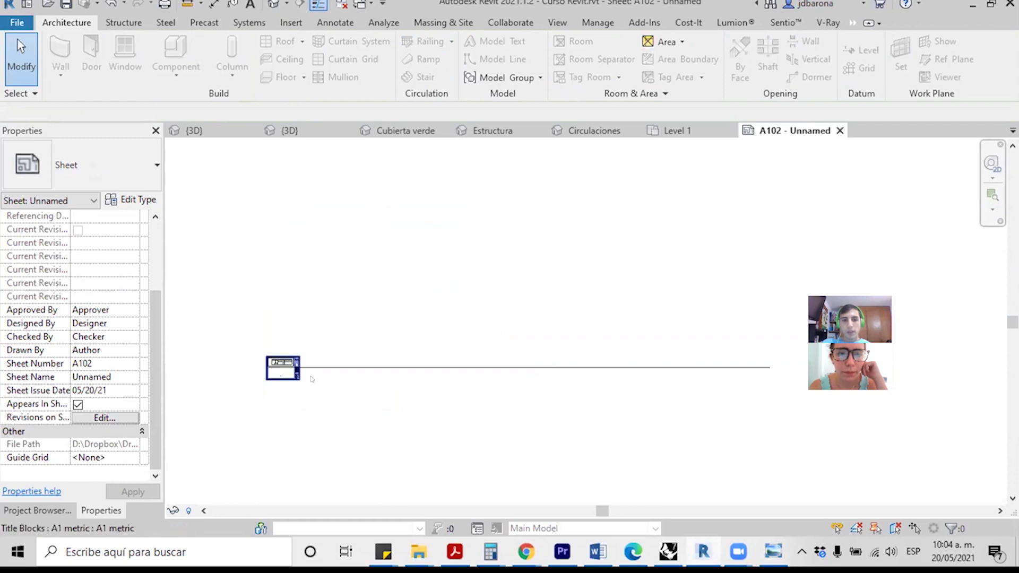
left_click(351, 367)
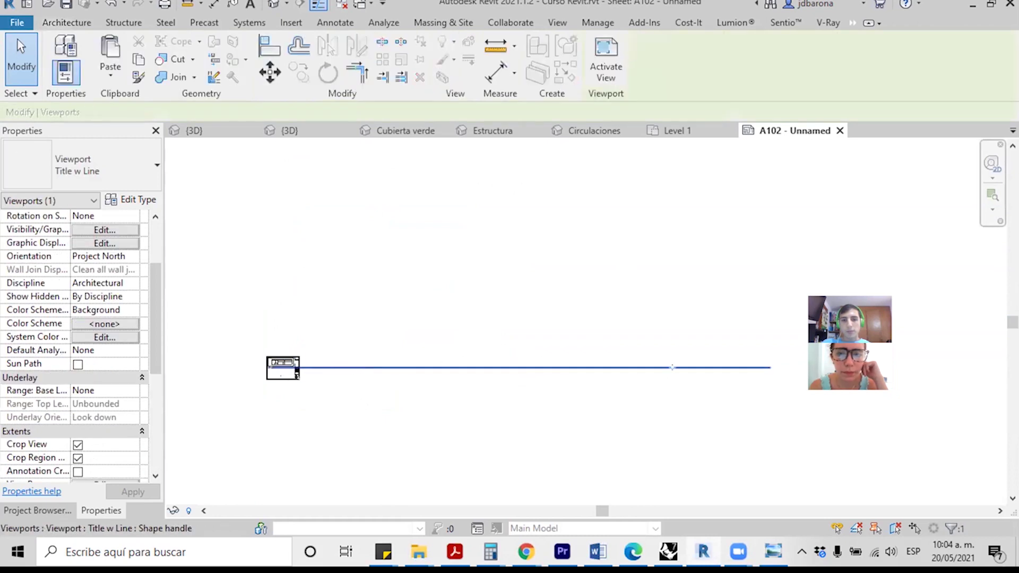
scroll(286, 372, "up", 2)
scroll(260, 318, "up", 2)
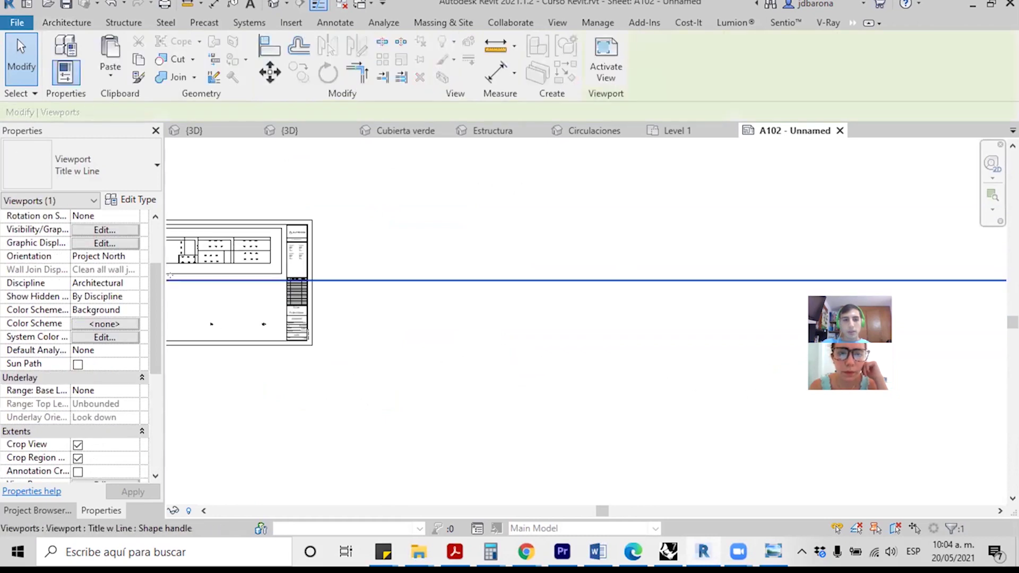
scroll(254, 272, "up", 1)
scroll(252, 275, "up", 2)
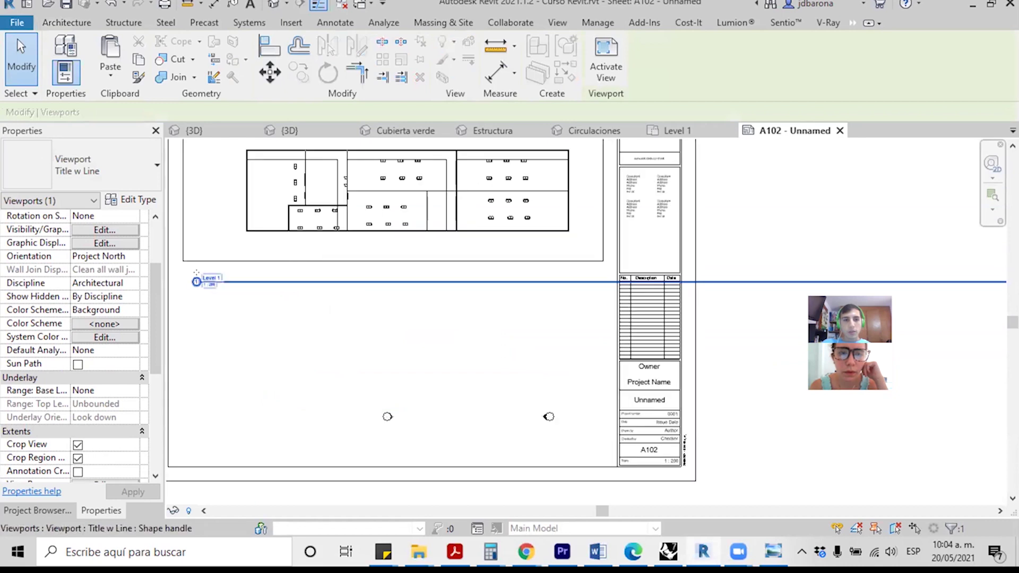
scroll(245, 286, "up", 2)
scroll(240, 295, "down", 5)
scroll(250, 304, "down", 2)
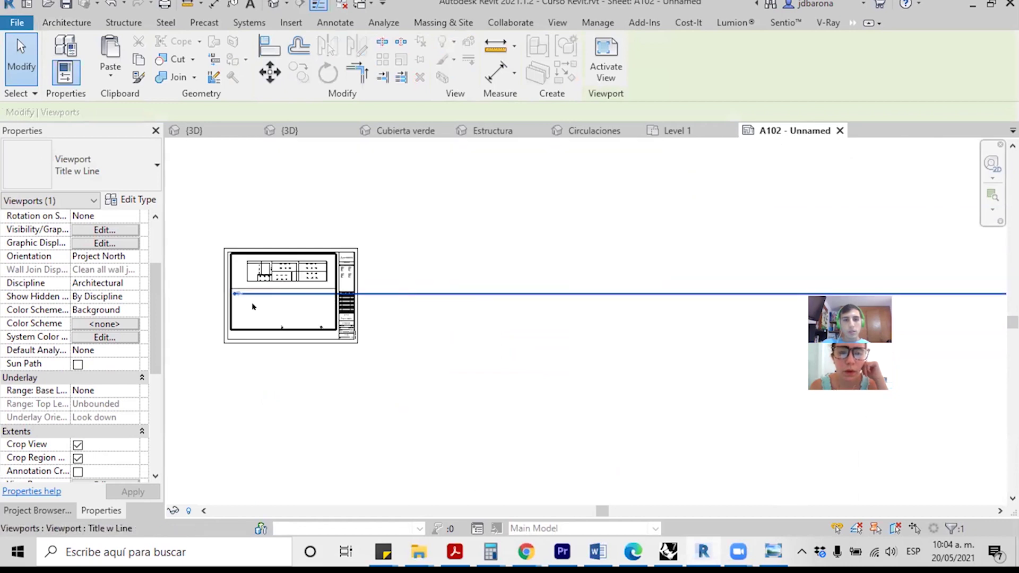
scroll(249, 334, "down", 4)
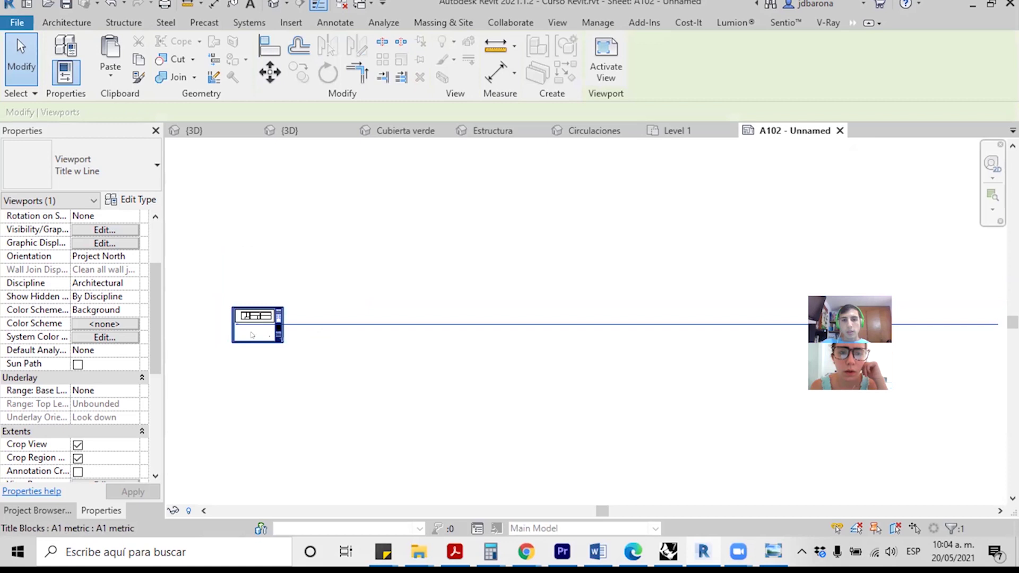
scroll(267, 333, "up", 3)
scroll(223, 327, "down", 1)
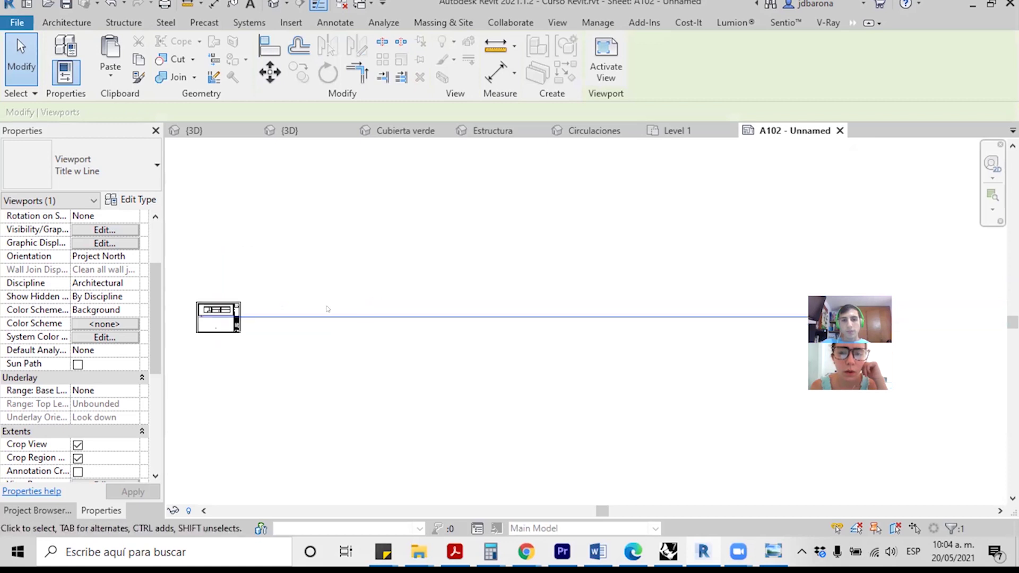
scroll(223, 310, "up", 2)
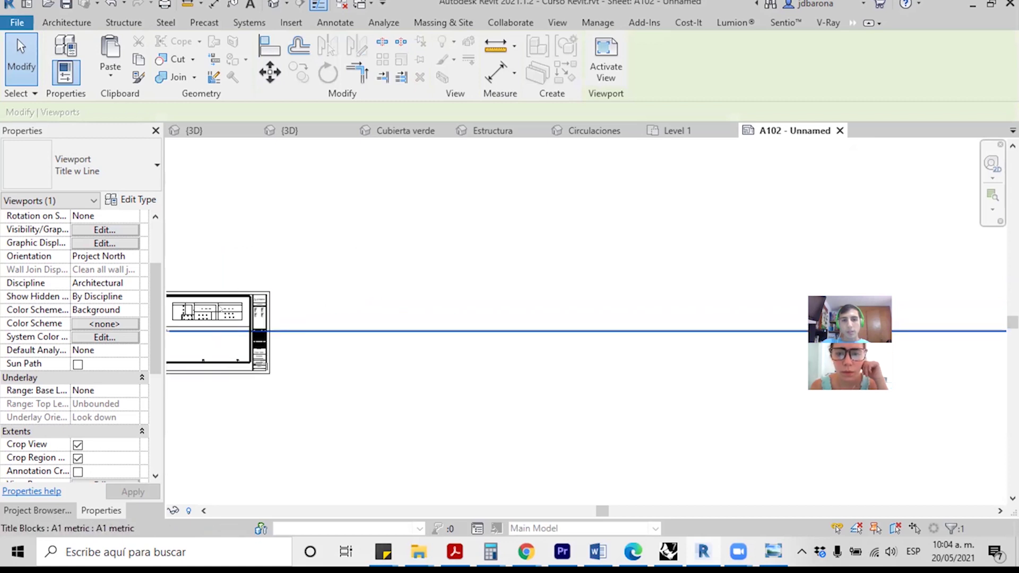
scroll(212, 324, "down", 2)
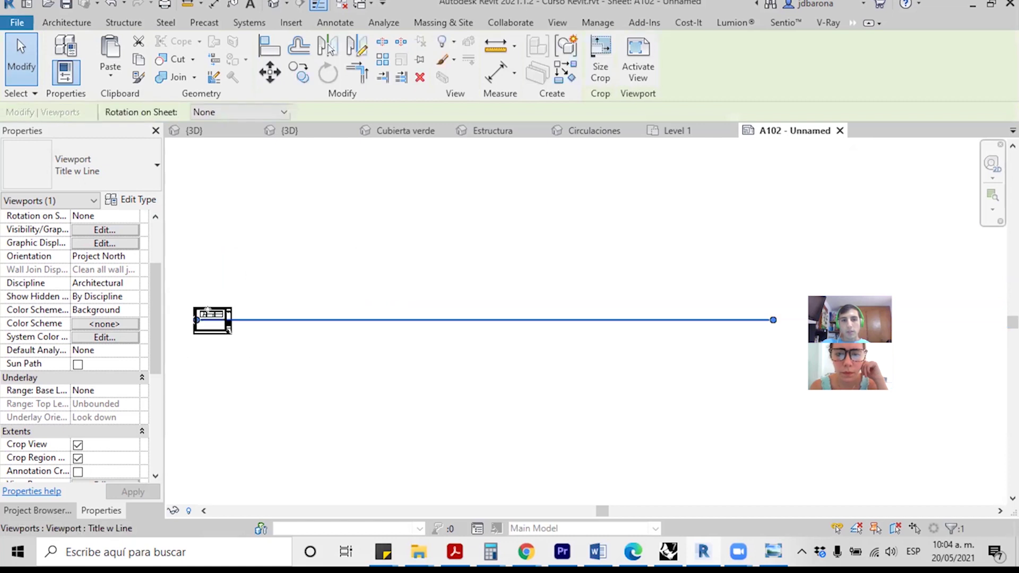
mouse_move(773, 320)
left_mouse_down()
mouse_move(219, 333)
mouse_move(196, 320)
left_mouse_up()
scroll(196, 318, "up", 5)
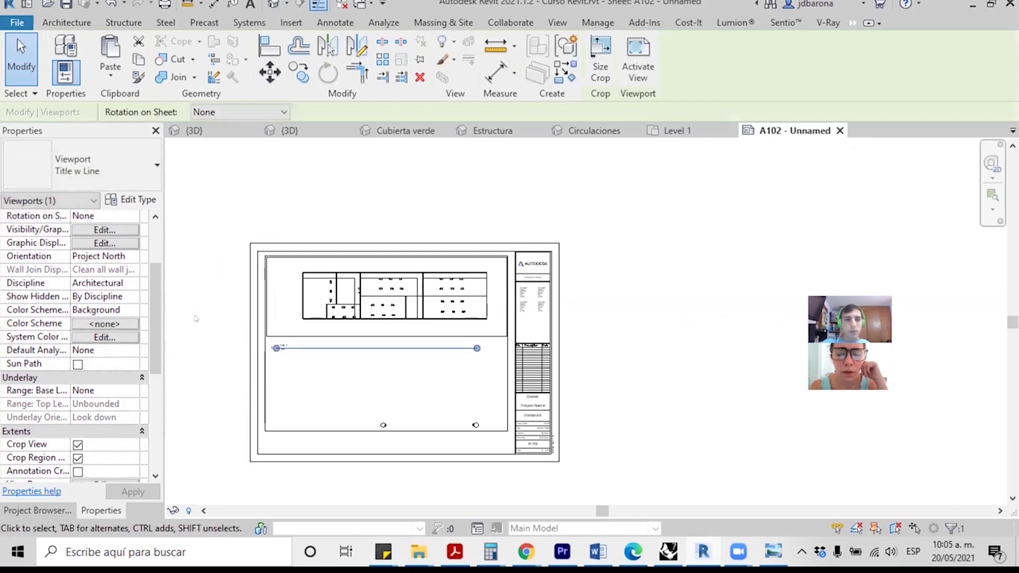
Step: Change the Level 1 viewport's title type to Title No Line
left_click(196, 318)
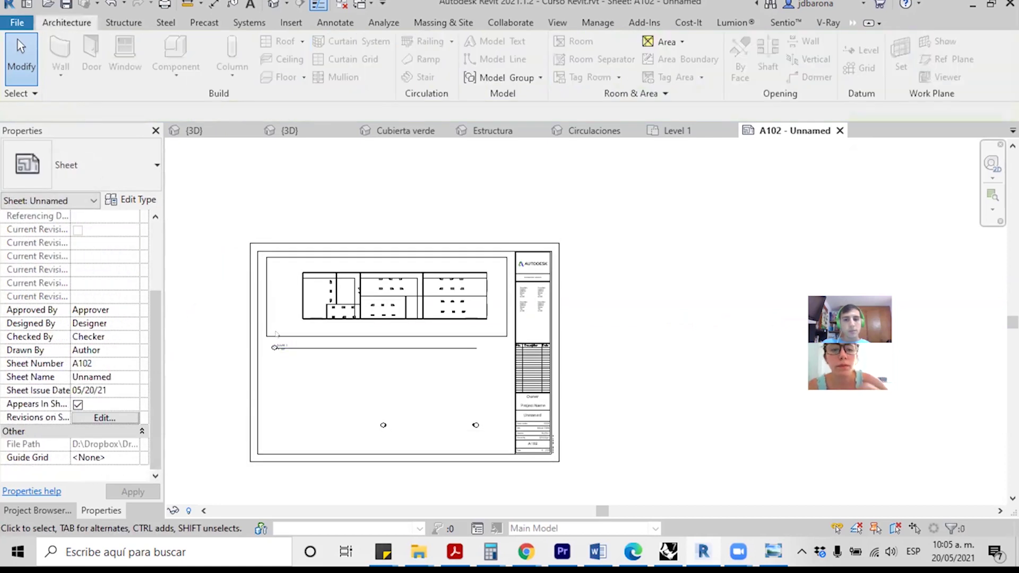
left_click(313, 320)
left_click(109, 189)
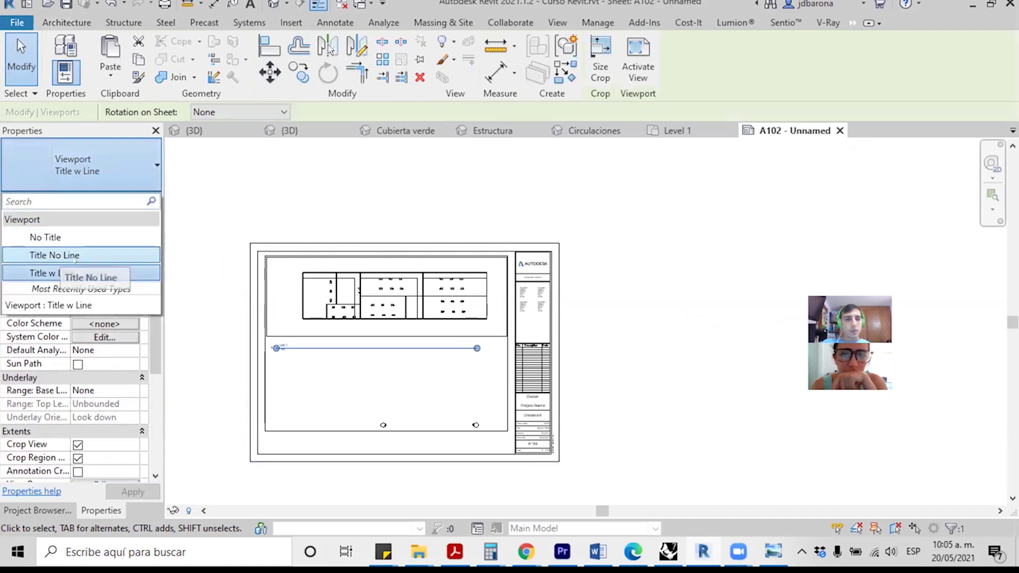
left_click(62, 255)
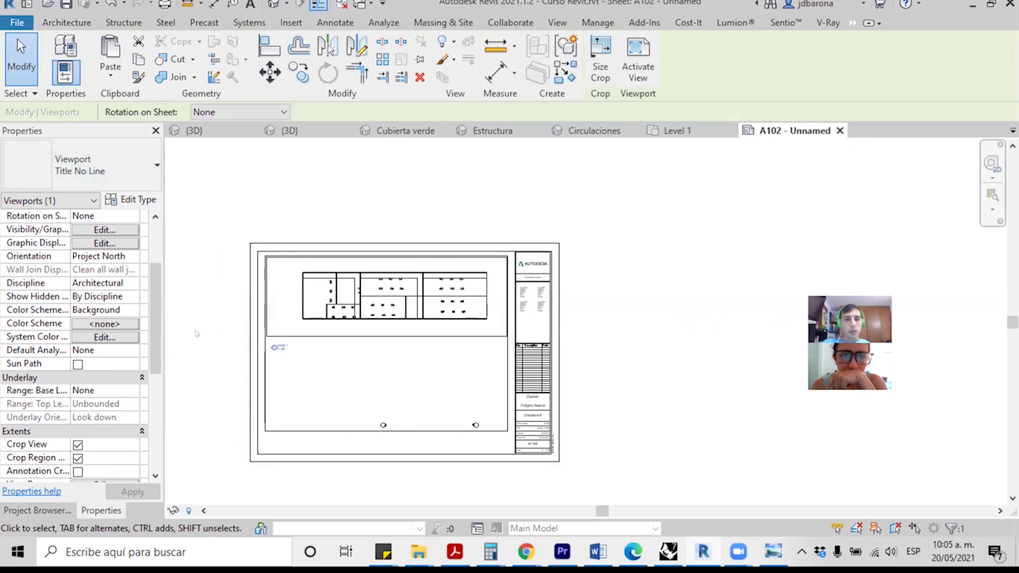
left_click(204, 333)
Step: Move the Level 1 label up so it sits directly under the plan
scroll(219, 335, "up", 3)
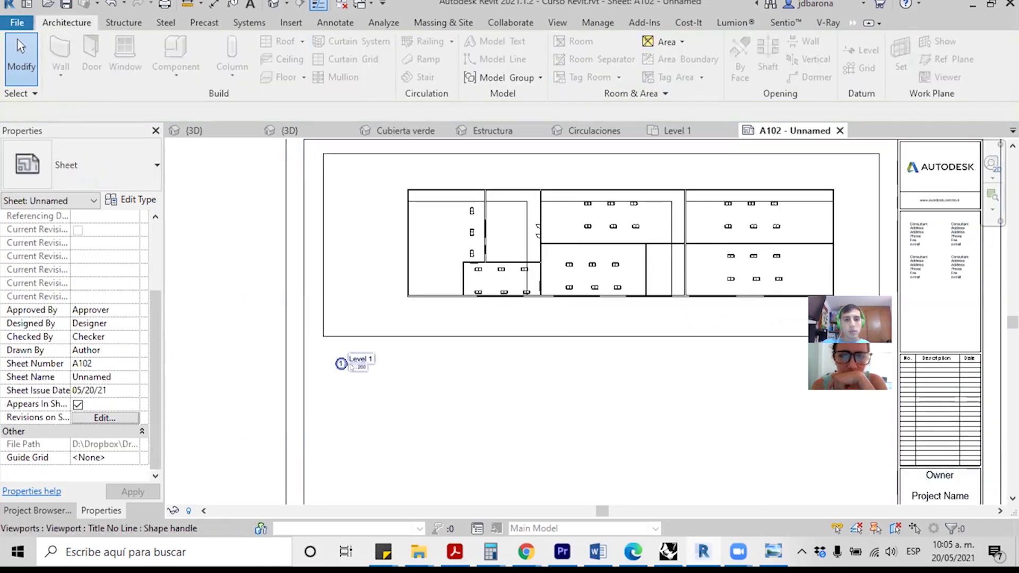
left_click(350, 343)
left_click_drag(350, 344, 350, 331)
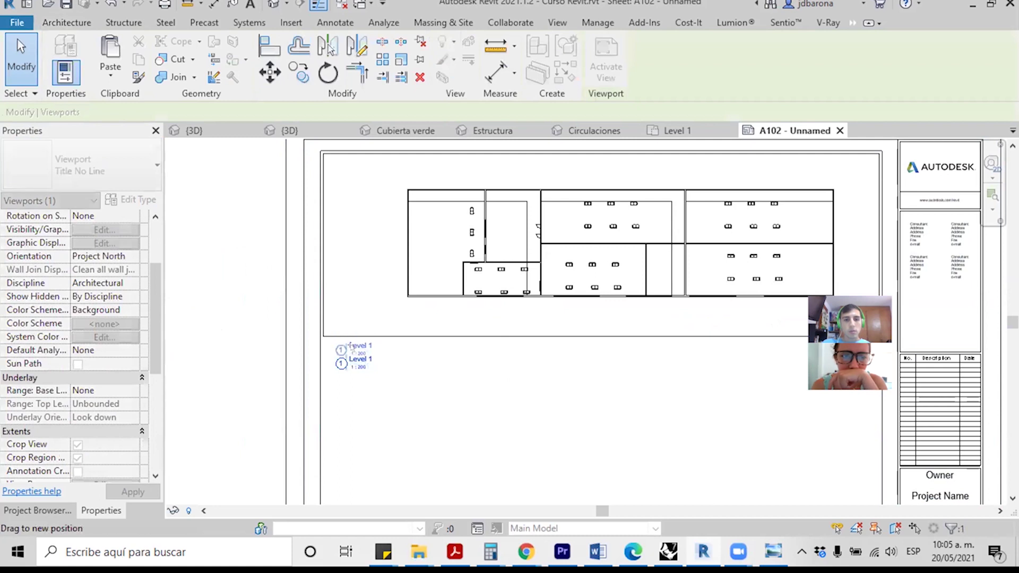
left_click(440, 367)
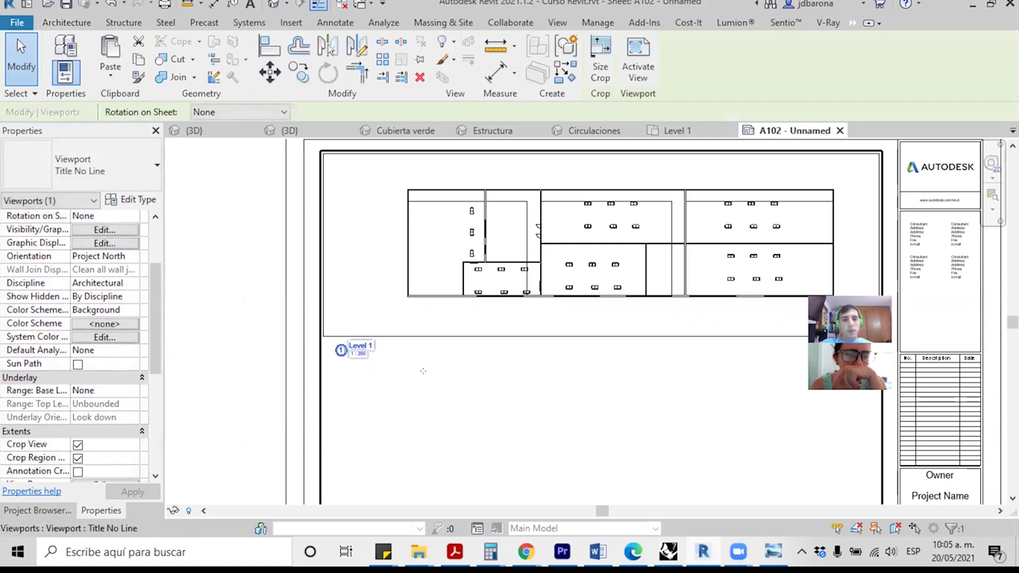
left_click(423, 371)
Step: Raise the Level 1 viewport on the sheet and drag the Circulaciones 3D view onto A102
left_click(37, 510)
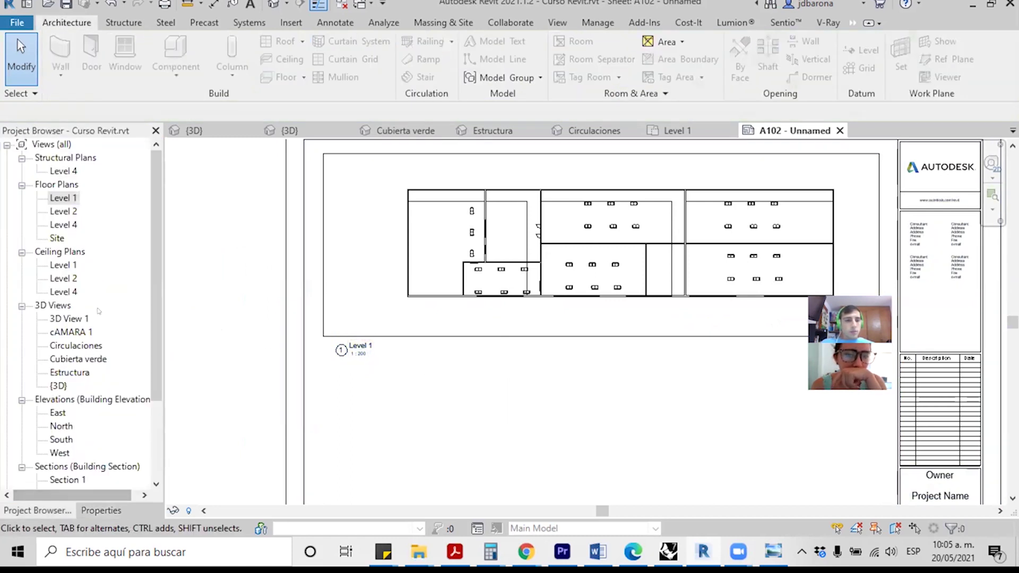
scroll(87, 300, "down", 2)
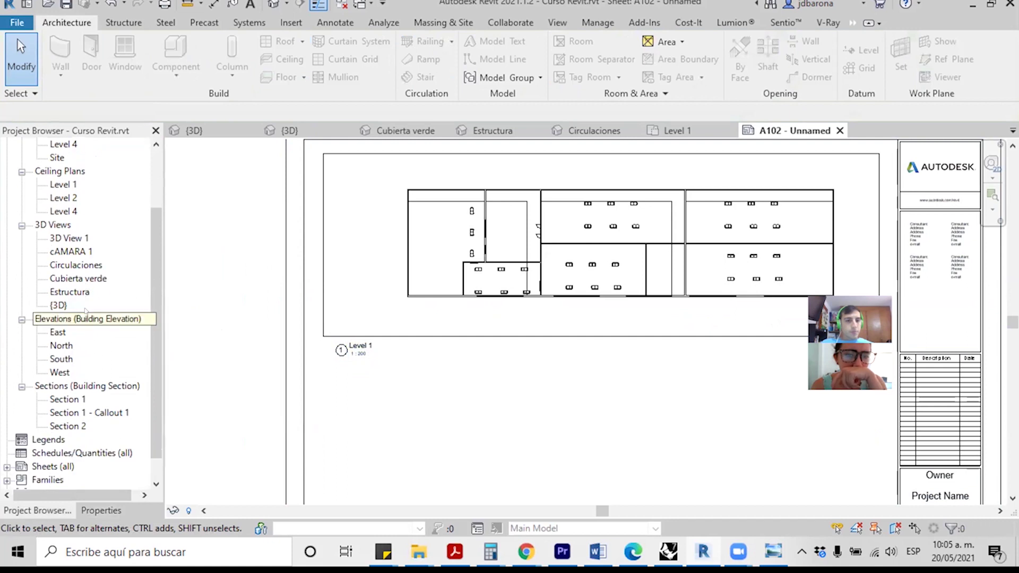
scroll(86, 311, "down", 1)
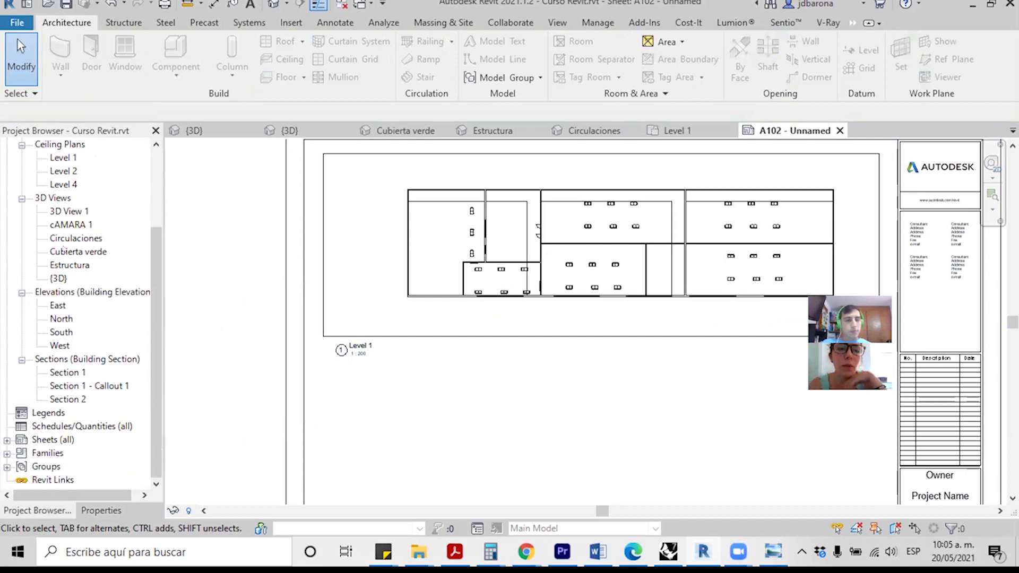
scroll(217, 263, "down", 2)
scroll(218, 268, "down", 1)
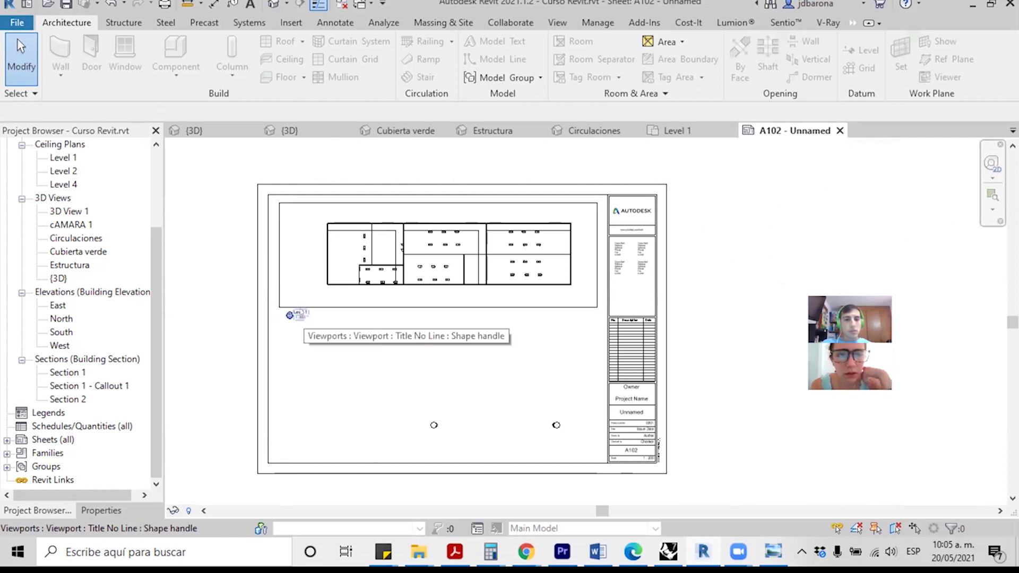
scroll(290, 315, "up", 2)
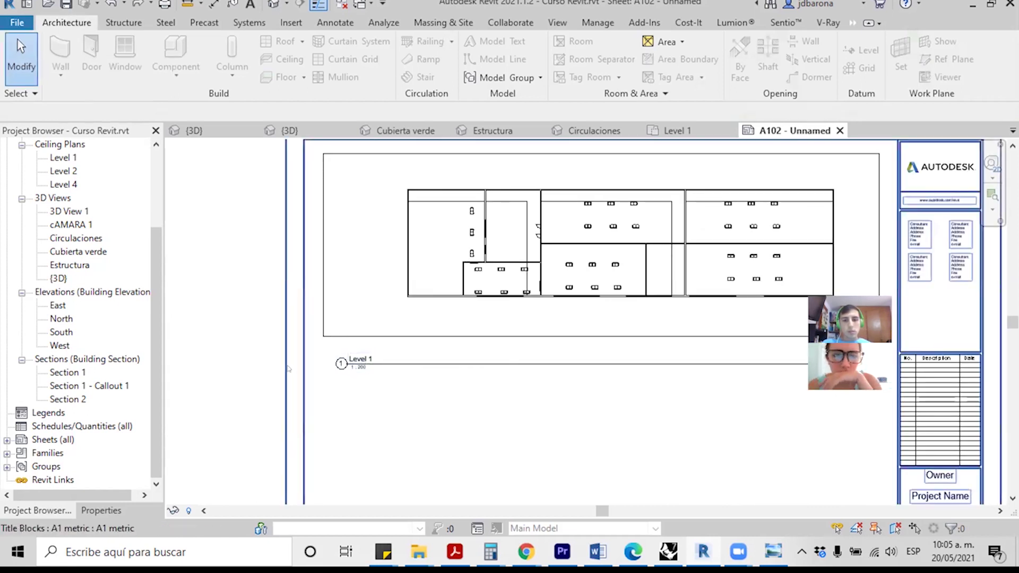
scroll(350, 369, "down", 2)
mouse_move(340, 368)
left_mouse_down()
mouse_move(350, 343)
mouse_move(340, 344)
left_mouse_up()
key("Escape")
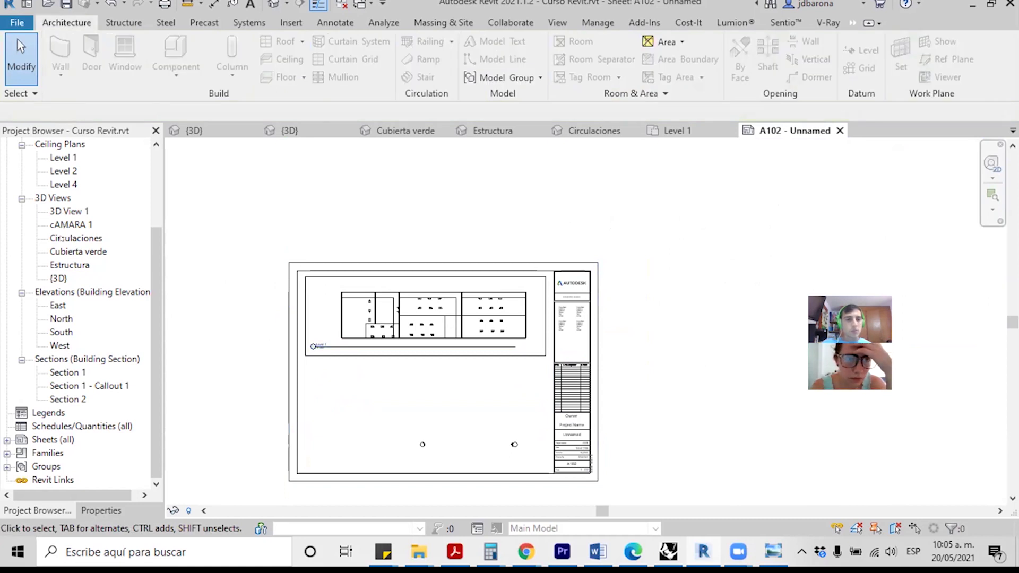
left_click_drag(61, 239, 380, 415)
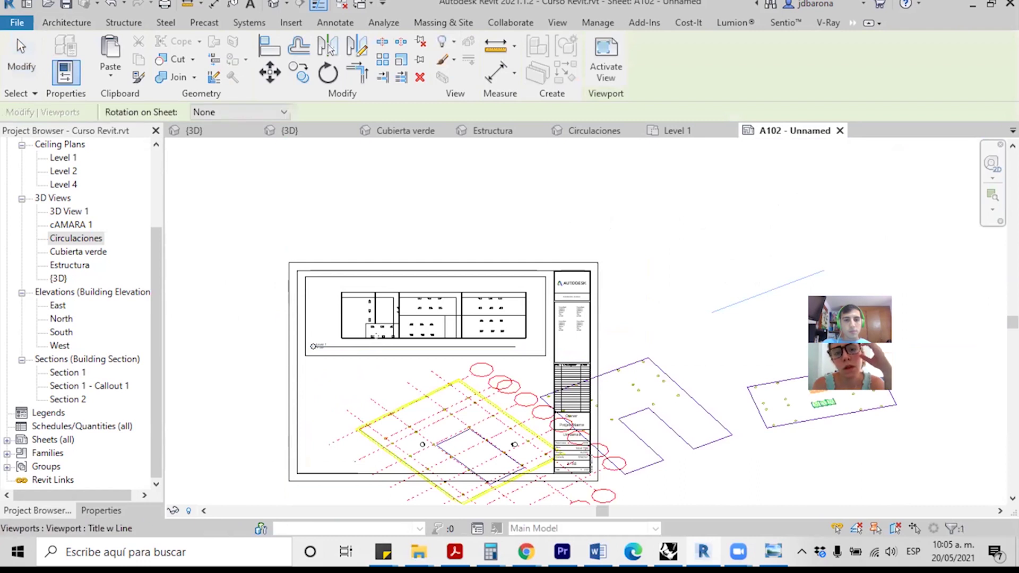
Step: Move the Circulaciones 3D viewport up and to the right on the sheet
scroll(434, 355, "down", 4)
scroll(433, 355, "down", 2)
scroll(433, 355, "down", 2)
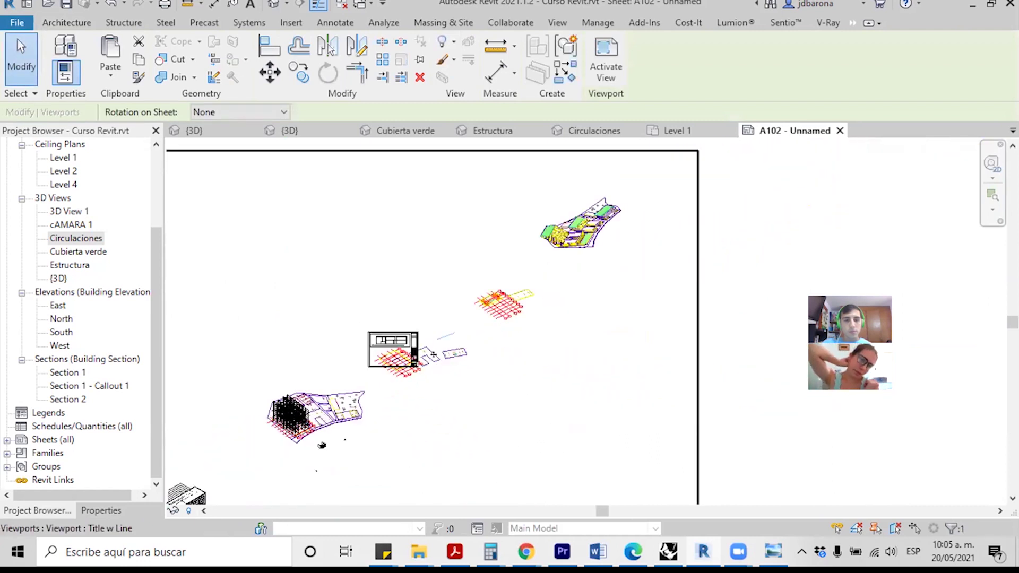
scroll(434, 354, "down", 1)
scroll(433, 354, "down", 1)
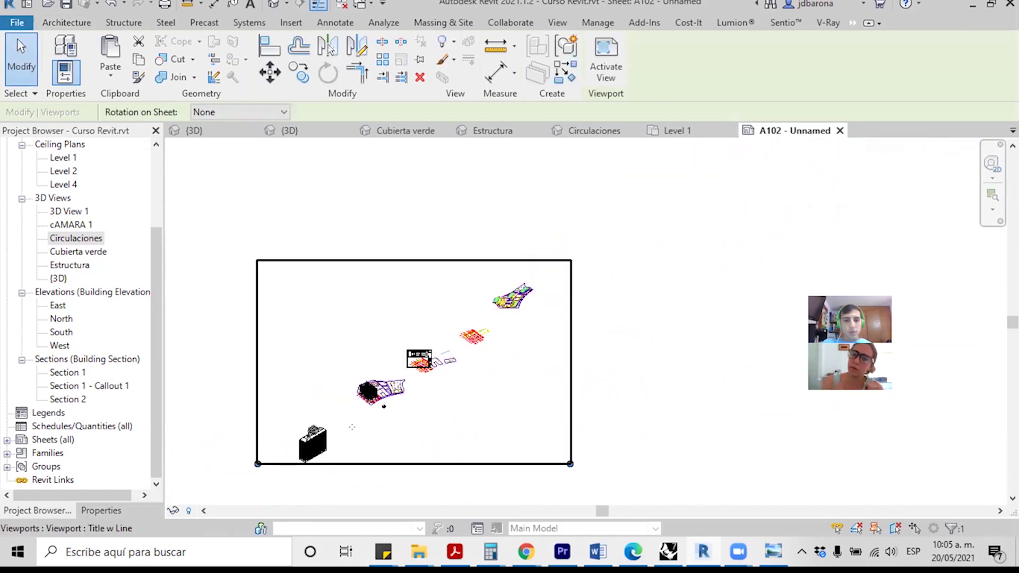
scroll(352, 427, "up", 1)
scroll(352, 427, "up", 1)
left_click_drag(358, 440, 536, 323)
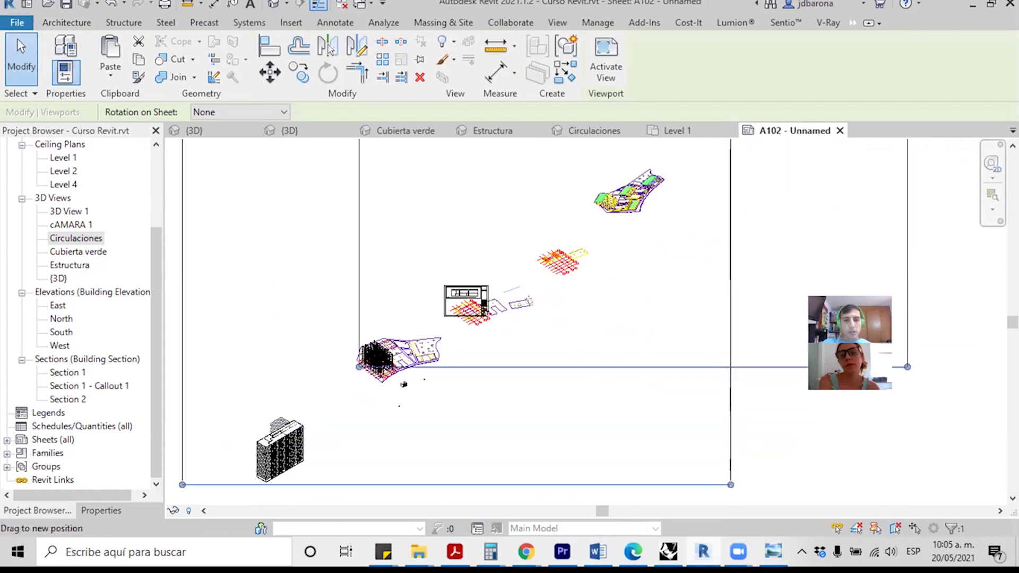
middle_click_drag(534, 303, 720, 176)
Step: Pan to review the placed views and drag the North elevation onto the sheet
scroll(489, 322, "up", 3)
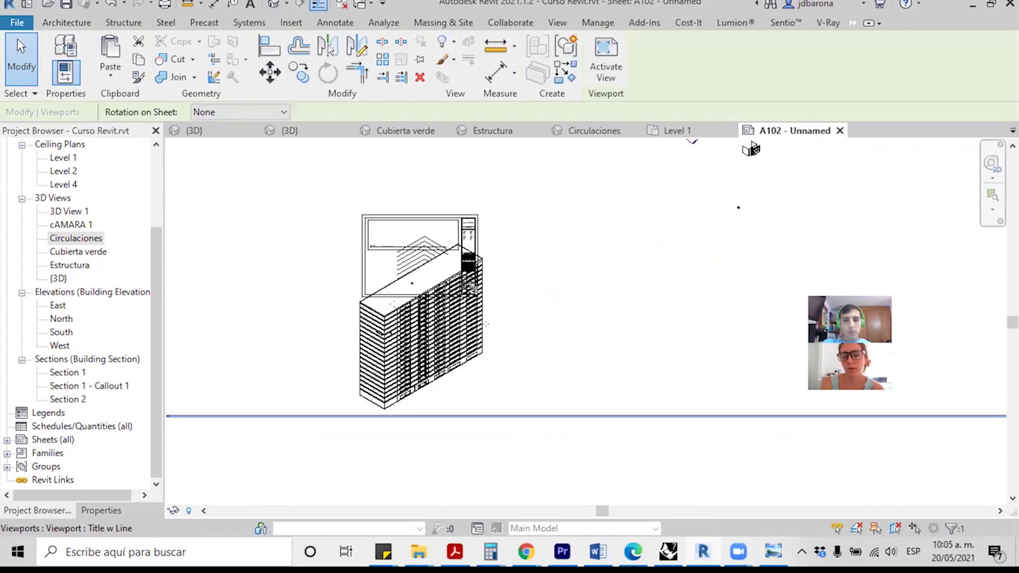
scroll(486, 323, "down", 2)
scroll(435, 381, "down", 1)
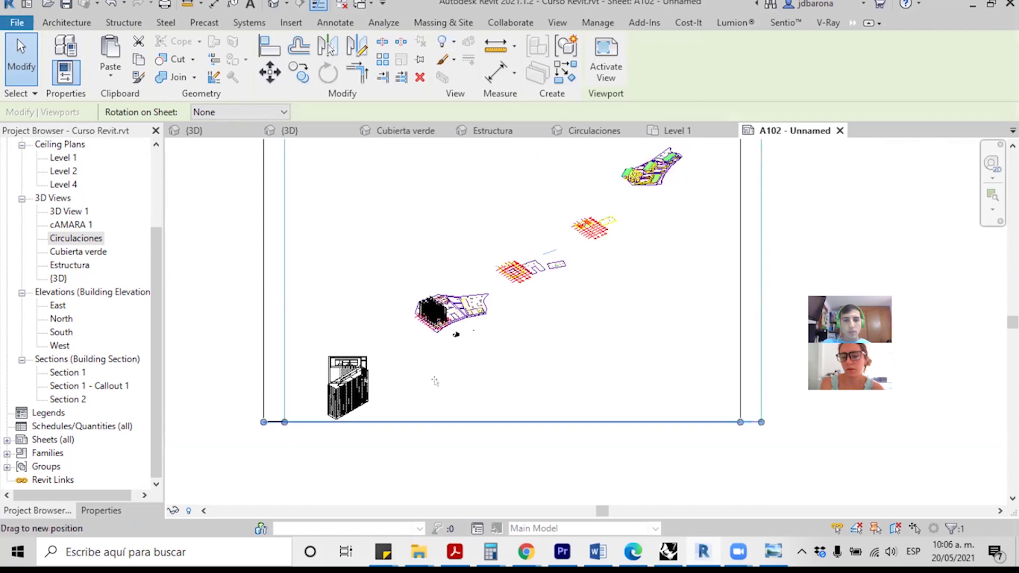
middle_click_drag(435, 381, 504, 365)
left_click(408, 453)
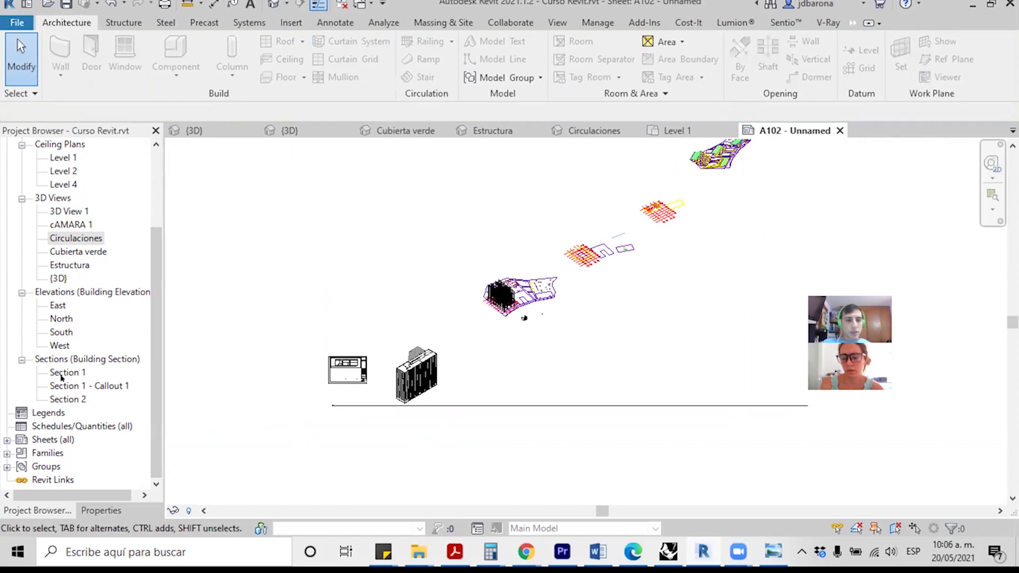
left_click_drag(60, 318, 293, 379)
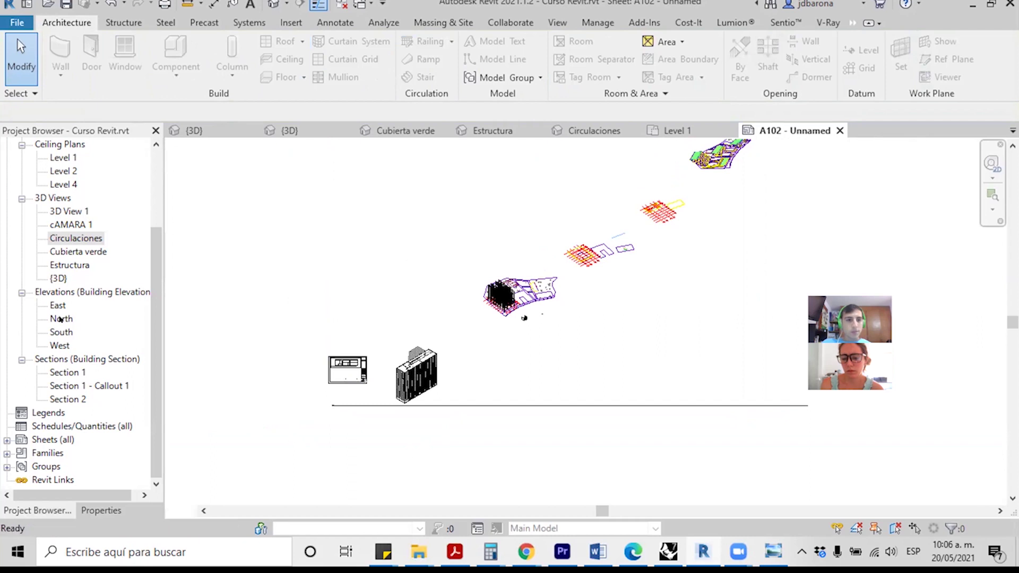
Step: Place the North elevation beside the title block and clear the selection
left_click(315, 386)
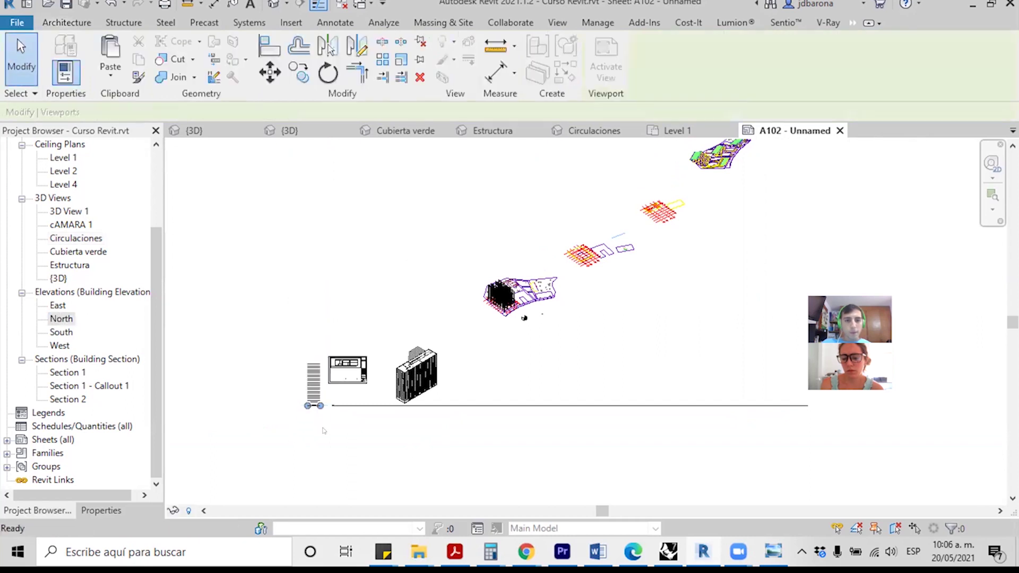
scroll(326, 434, "up", 2)
scroll(334, 441, "up", 3)
scroll(348, 452, "up", 3)
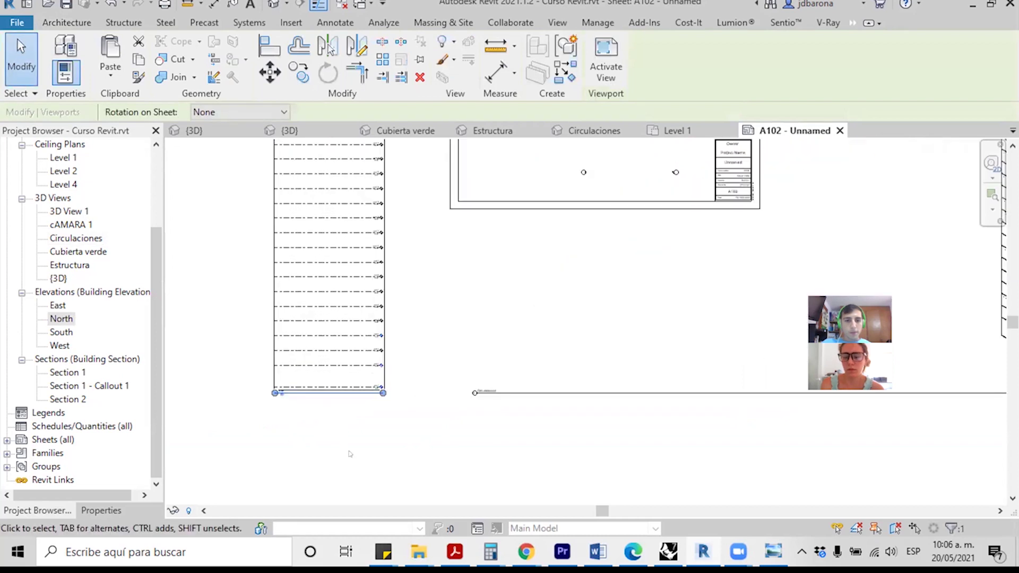
left_click(350, 454)
scroll(300, 439, "down", 3)
scroll(294, 432, "down", 2)
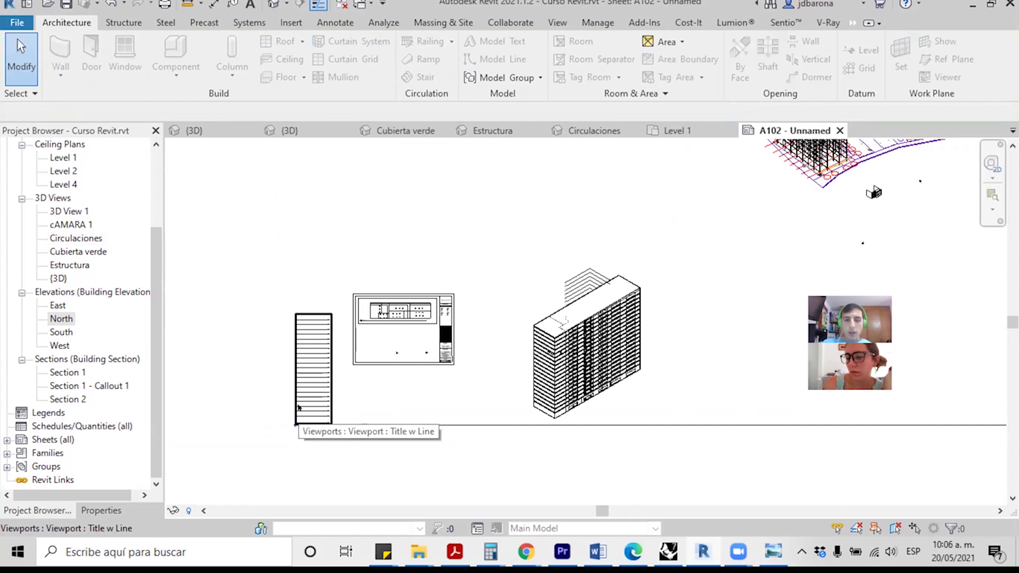
Step: Place the Section 1 view on the sheet below the plan and 3D views
left_click(53, 372)
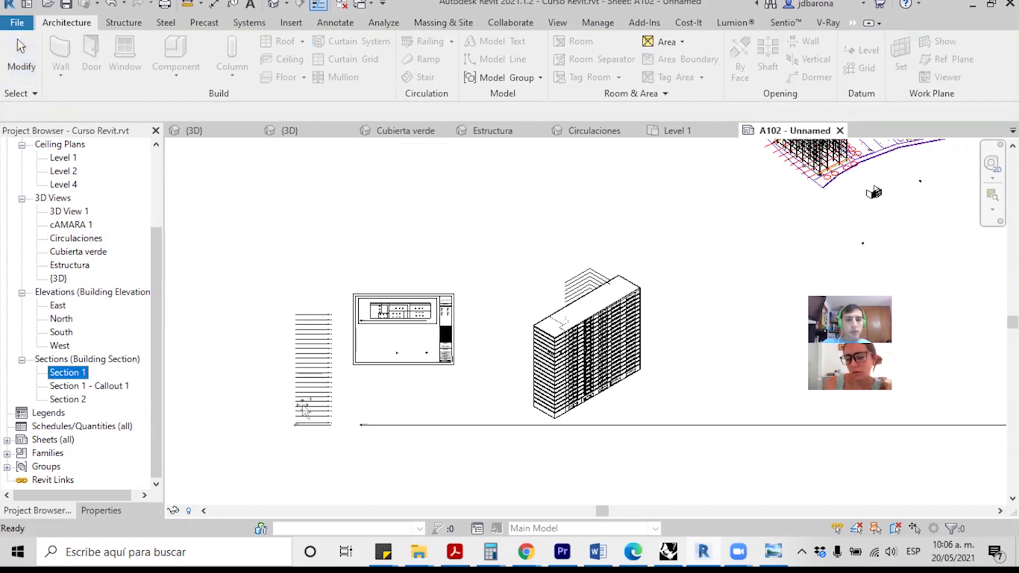
left_click_drag(316, 417, 457, 454)
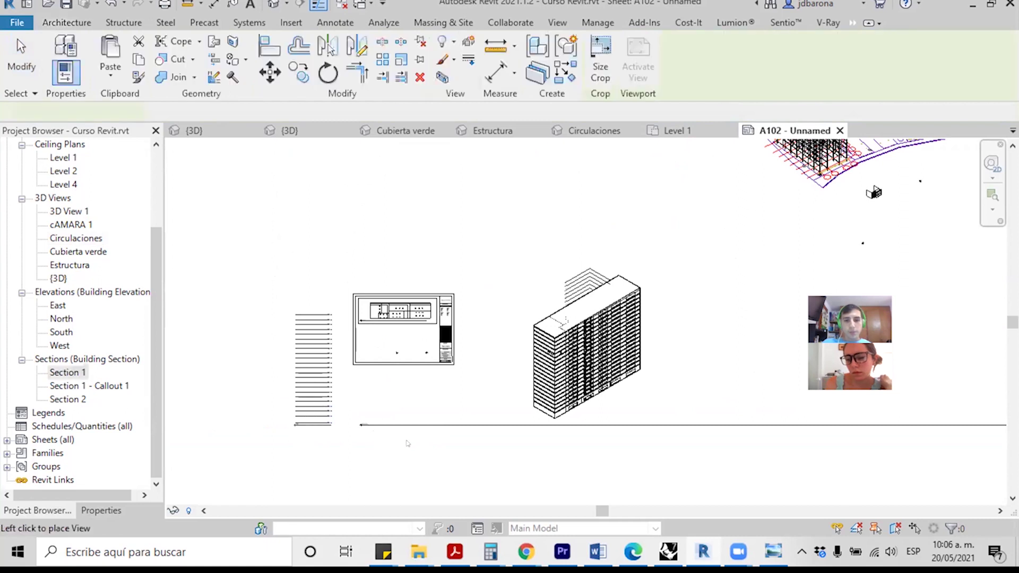
left_click(457, 455)
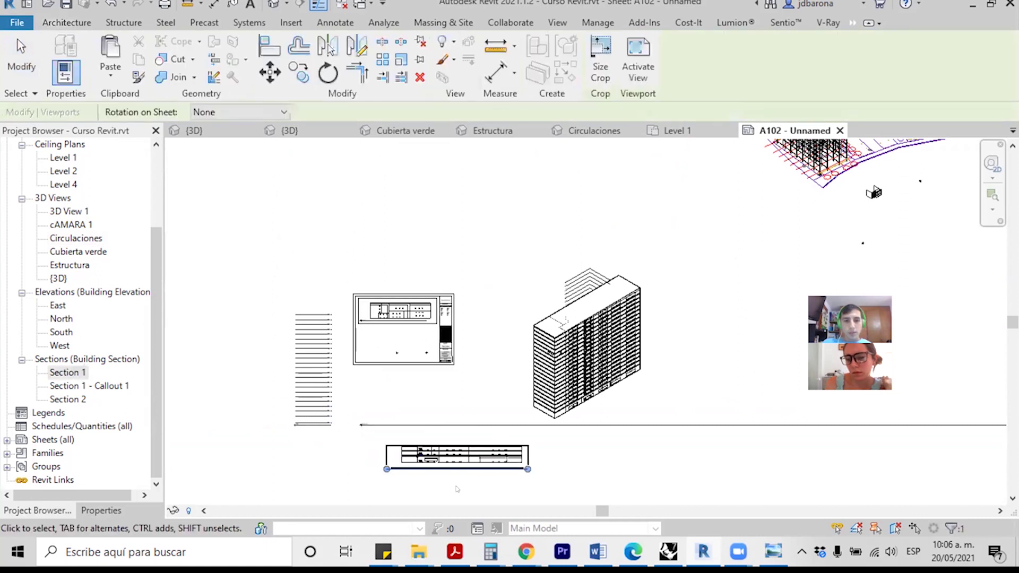
scroll(456, 488, "up", 3)
scroll(349, 430, "up", 2)
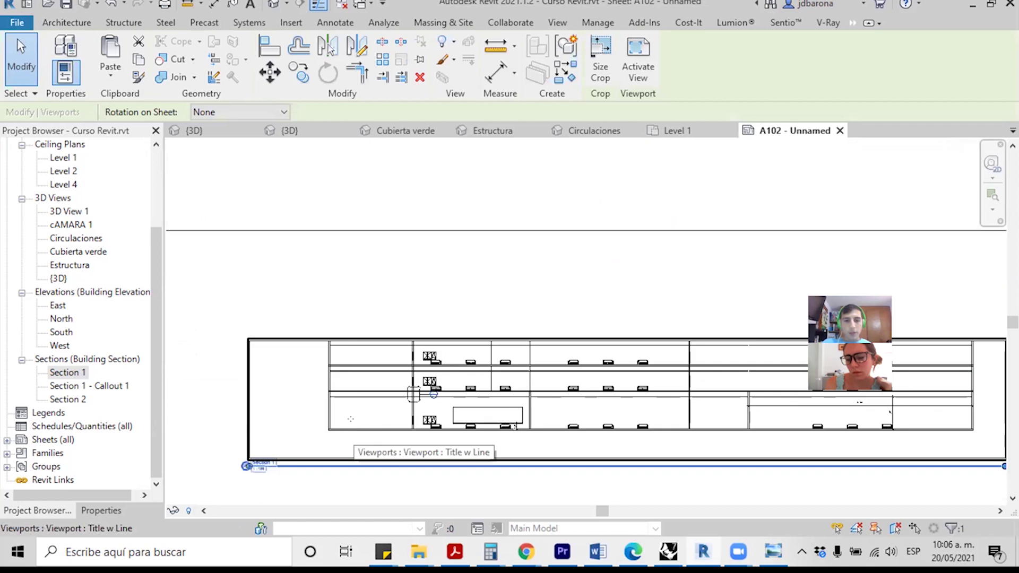
scroll(340, 419, "up", 2)
scroll(324, 409, "up", 2)
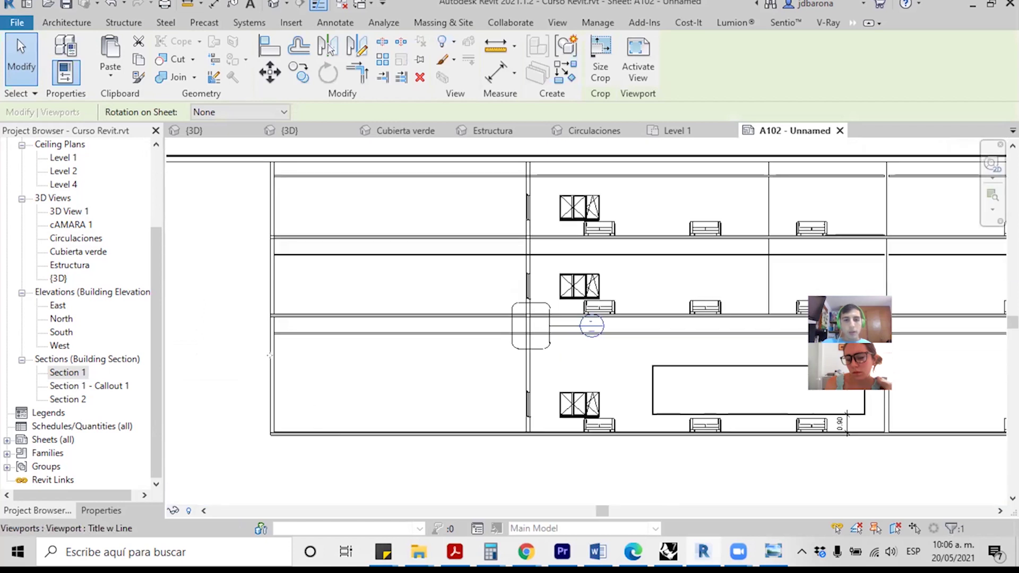
scroll(270, 356, "up", 3)
scroll(259, 285, "up", 1)
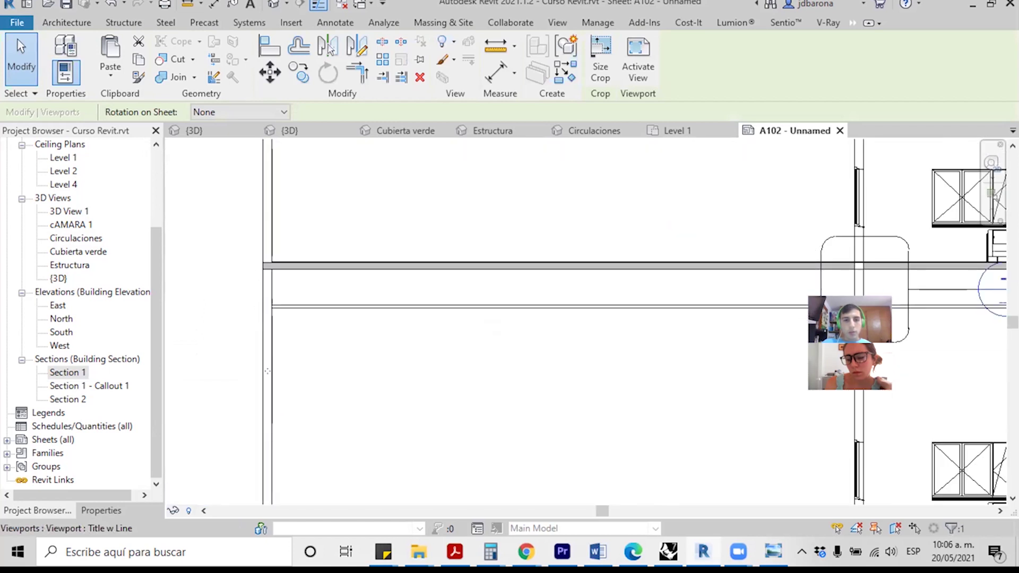
scroll(265, 356, "down", 2)
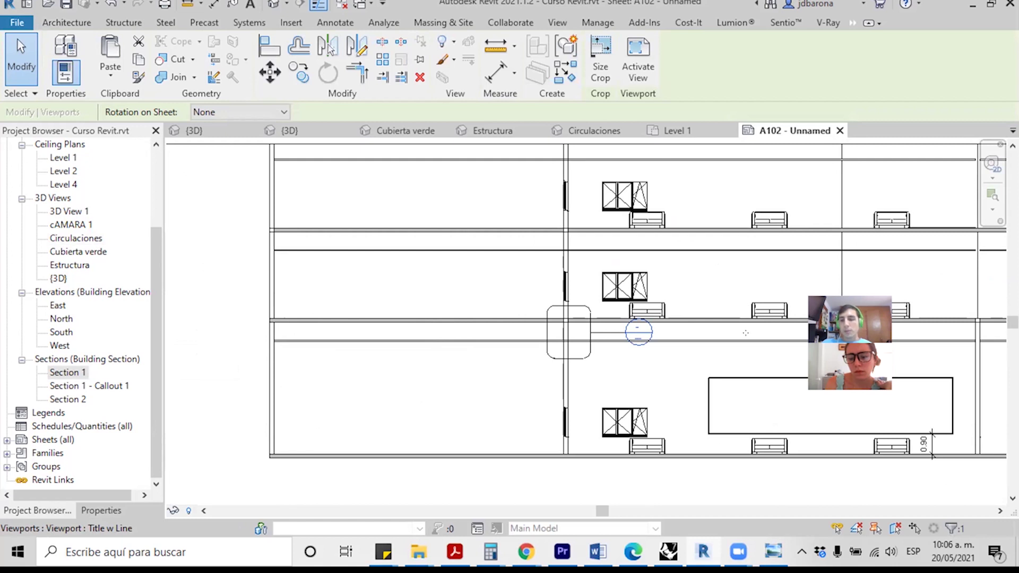
scroll(624, 438, "down", 3)
scroll(572, 428, "down", 2)
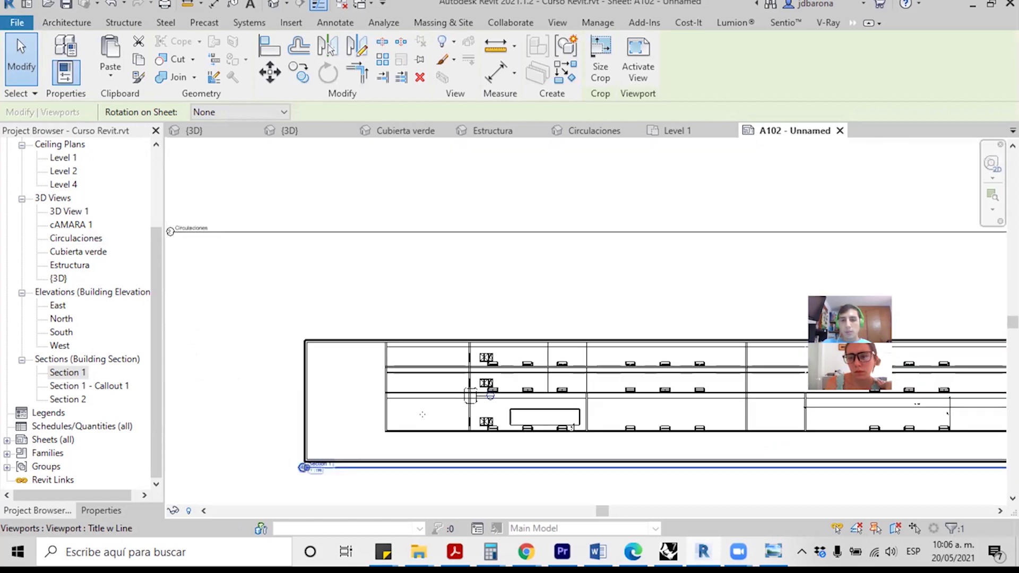
scroll(572, 428, "up", 1)
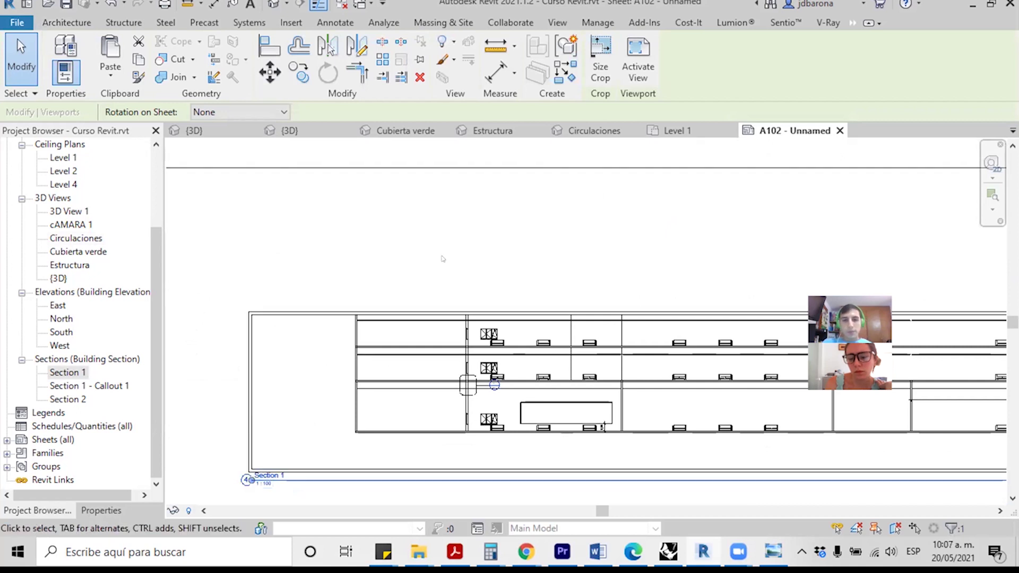
Step: Deselect the section viewport and pick Section 1 - Callout 1 in the Project Browser
left_click(407, 263)
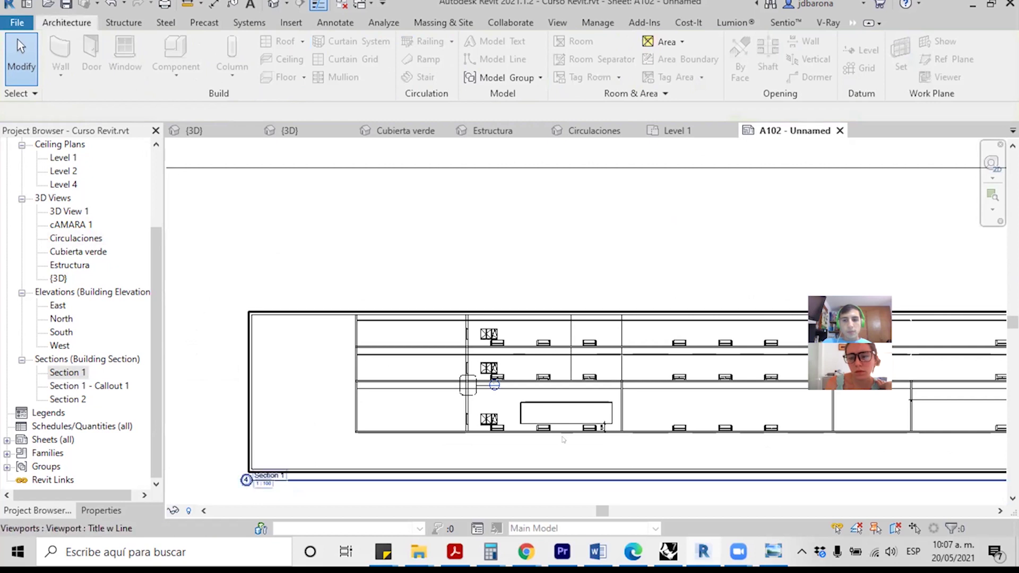
scroll(519, 406, "down", 2)
scroll(519, 406, "down", 2)
scroll(519, 406, "down", 2)
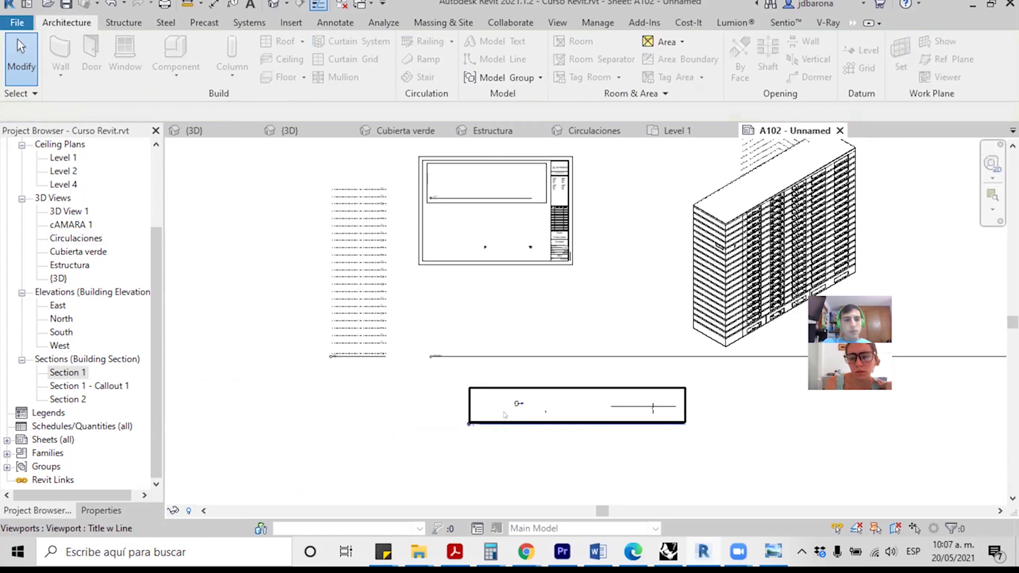
scroll(518, 406, "down", 2)
scroll(570, 418, "up", 5)
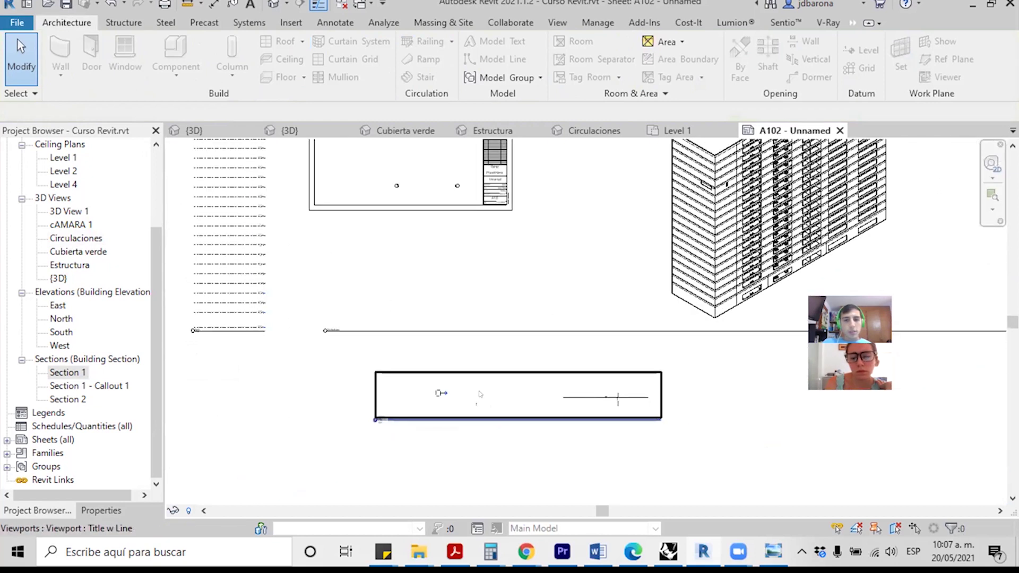
scroll(387, 381, "up", 2)
scroll(388, 381, "up", 2)
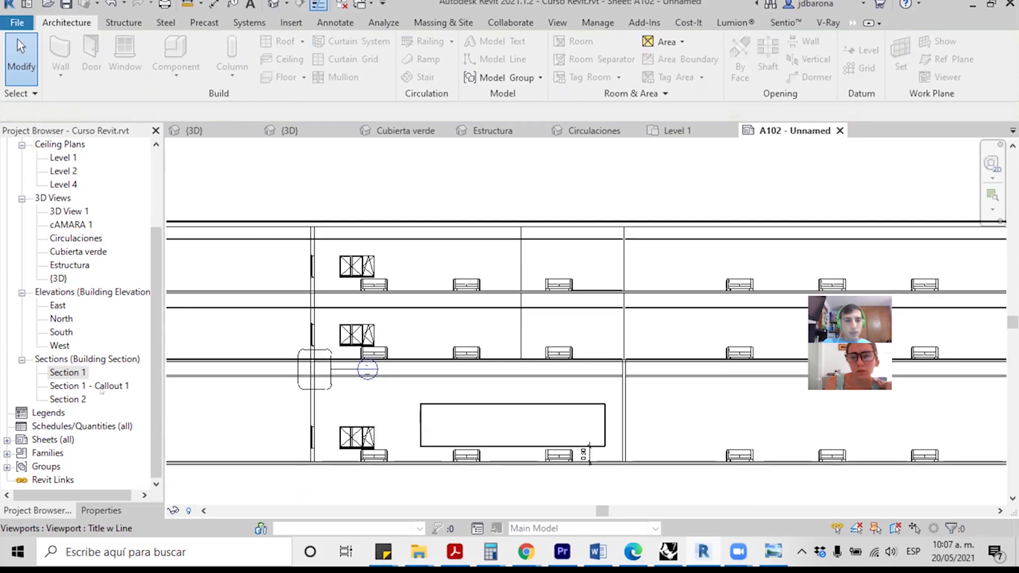
left_click(65, 387)
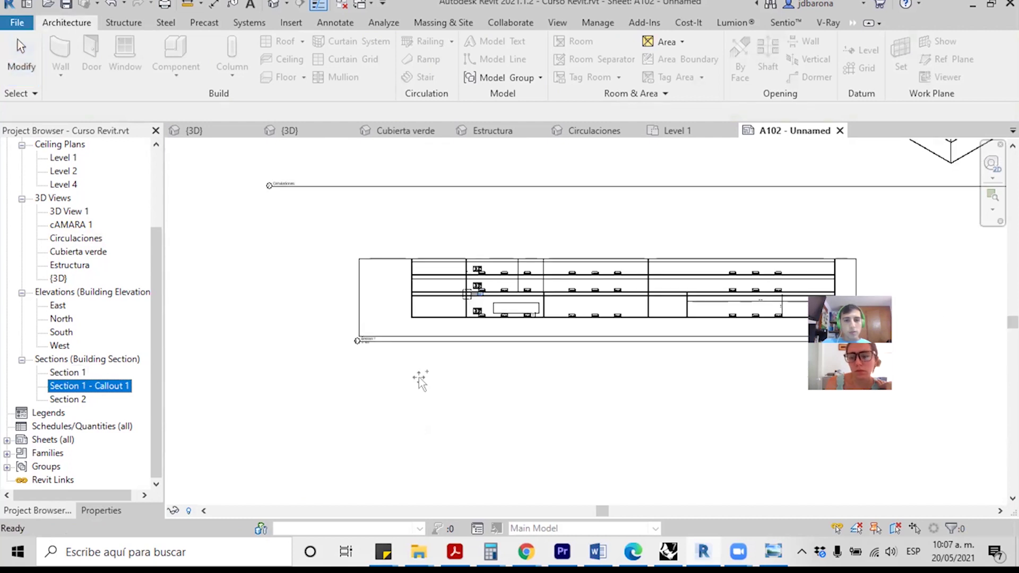
Step: Place the 1:50 Section 1 - Callout 1 view beneath the Section 1 viewport
left_click_drag(149, 390, 429, 366)
left_click(430, 366)
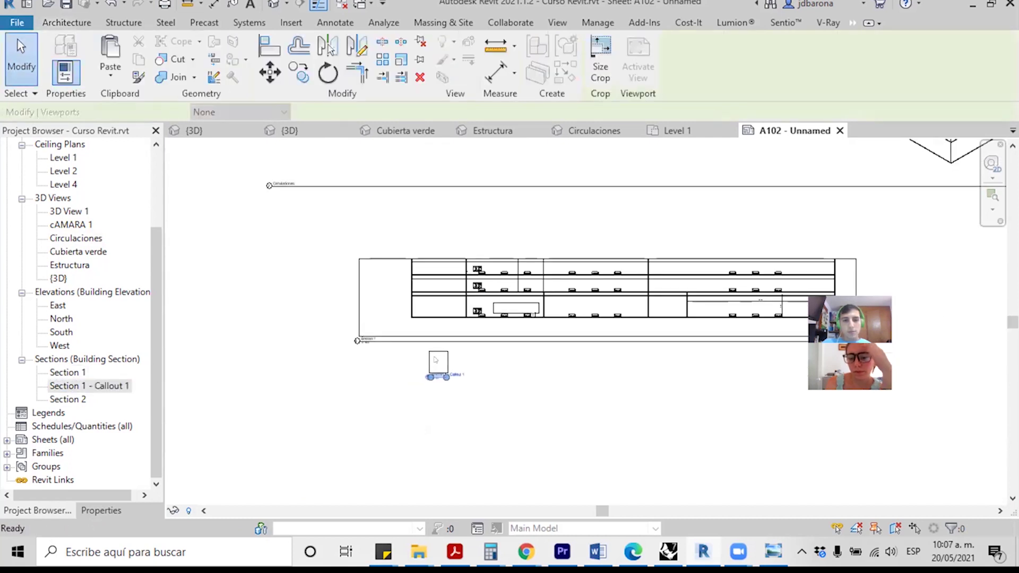
key("Escape")
scroll(433, 367, "up", 3)
scroll(433, 367, "up", 2)
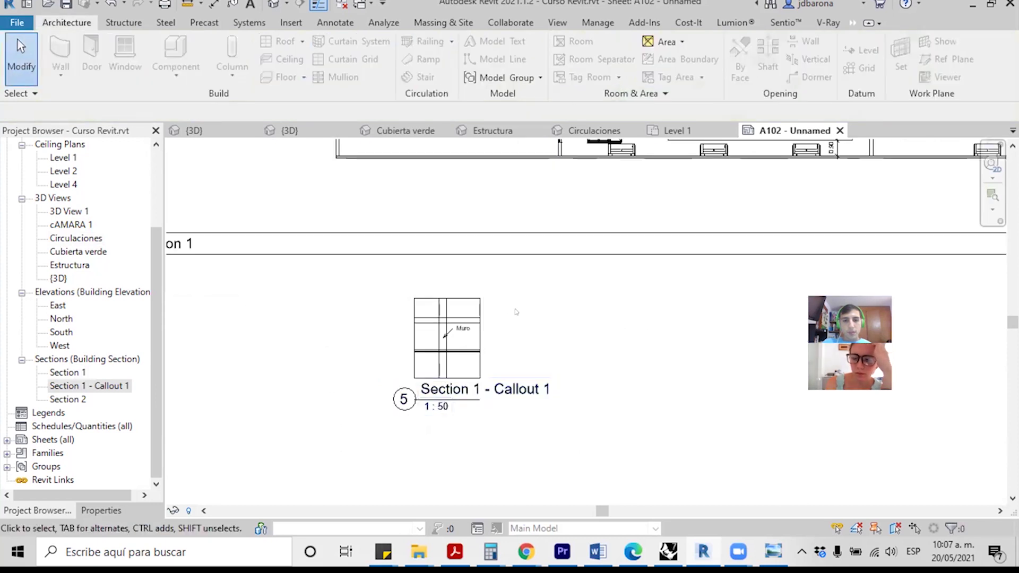
scroll(431, 335, "up", 3)
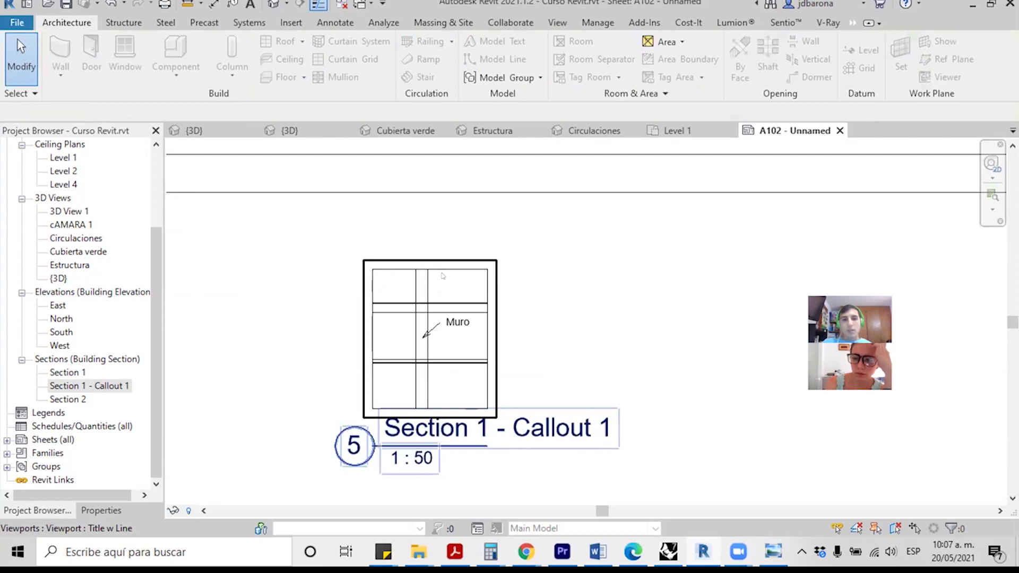
left_click(442, 275)
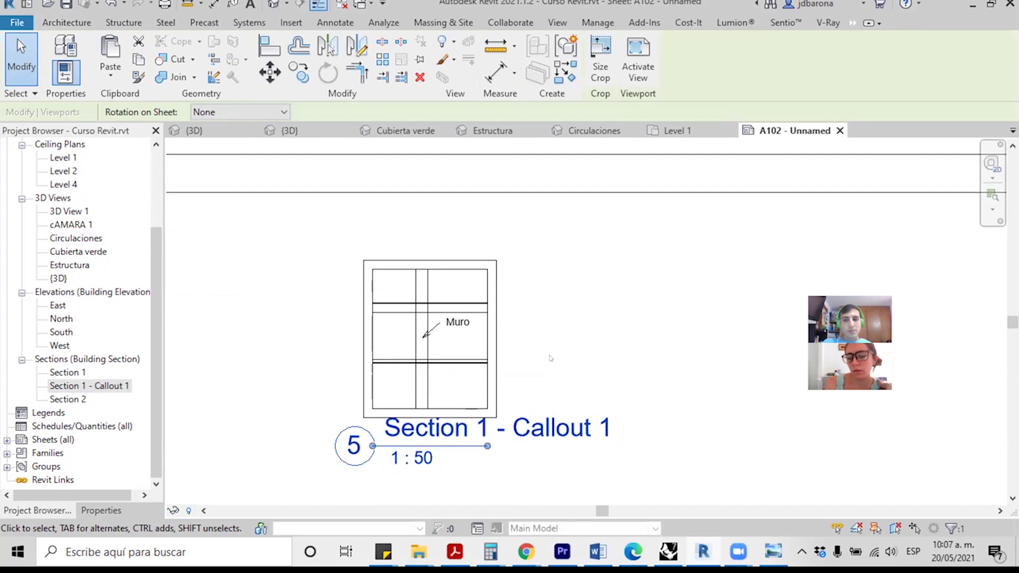
scroll(551, 358, "down", 3)
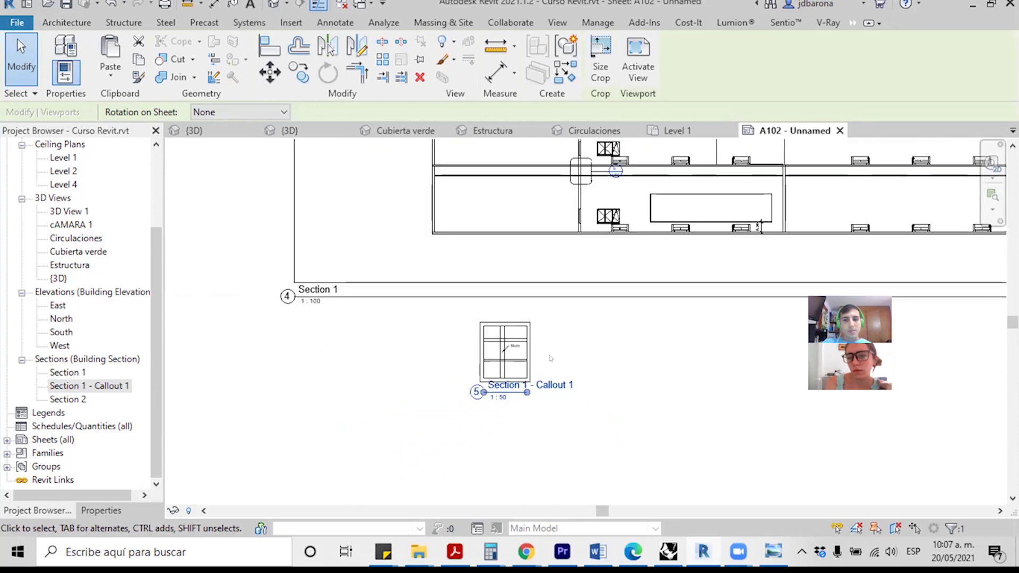
scroll(550, 358, "down", 3)
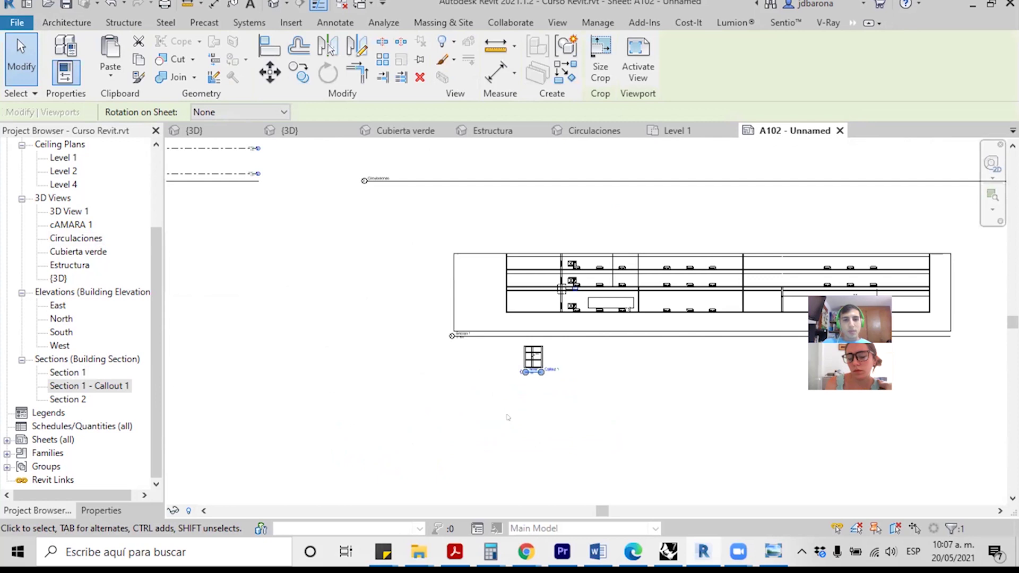
scroll(508, 417, "down", 2)
scroll(510, 428, "down", 2)
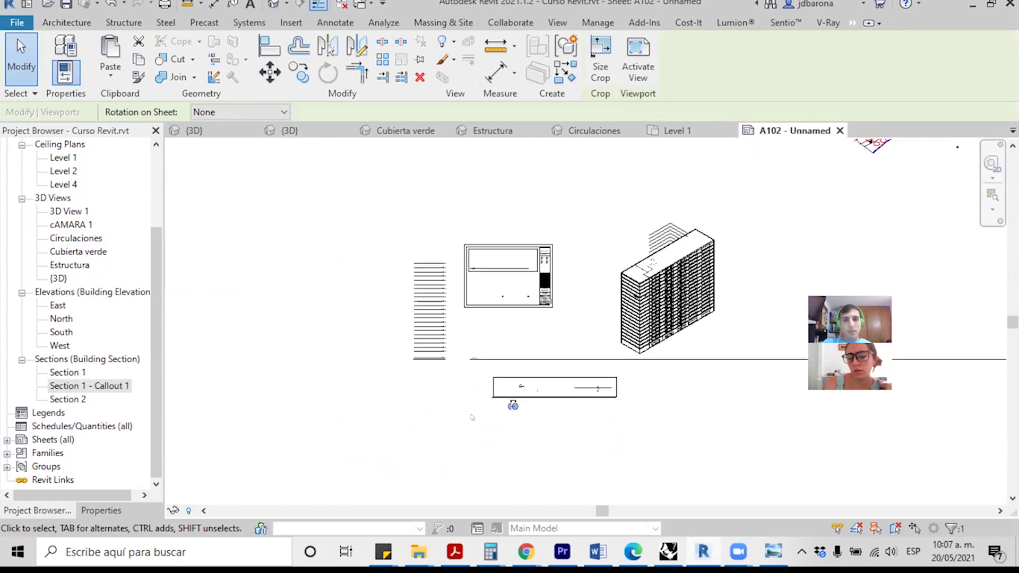
left_click(518, 451)
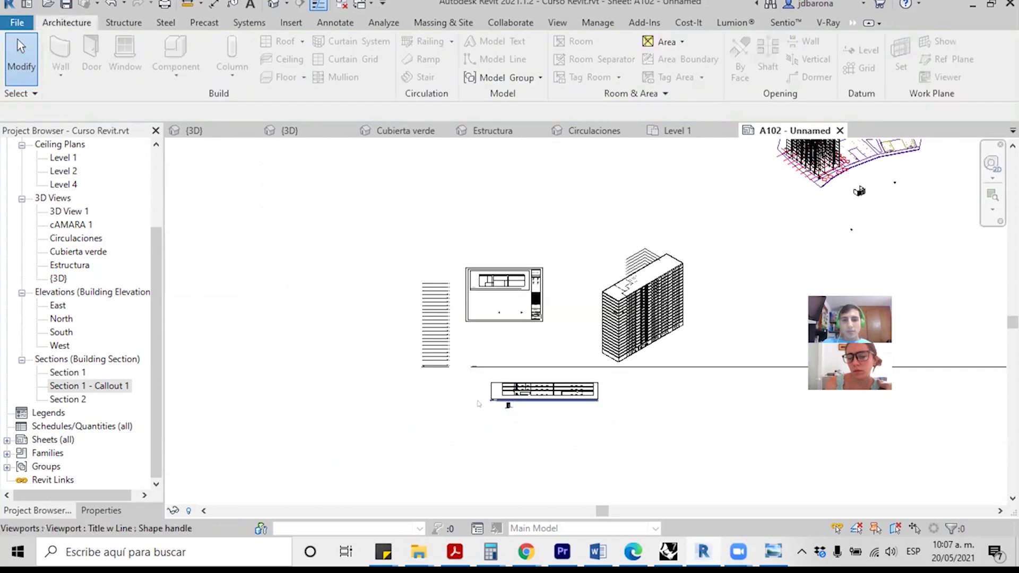
scroll(351, 403, "down", 2)
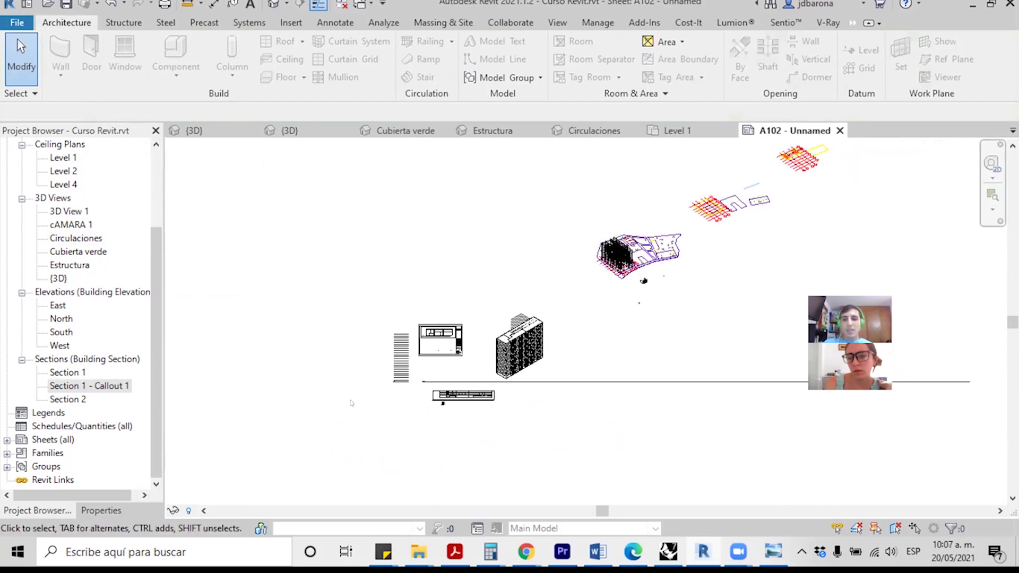
scroll(457, 353, "up", 3)
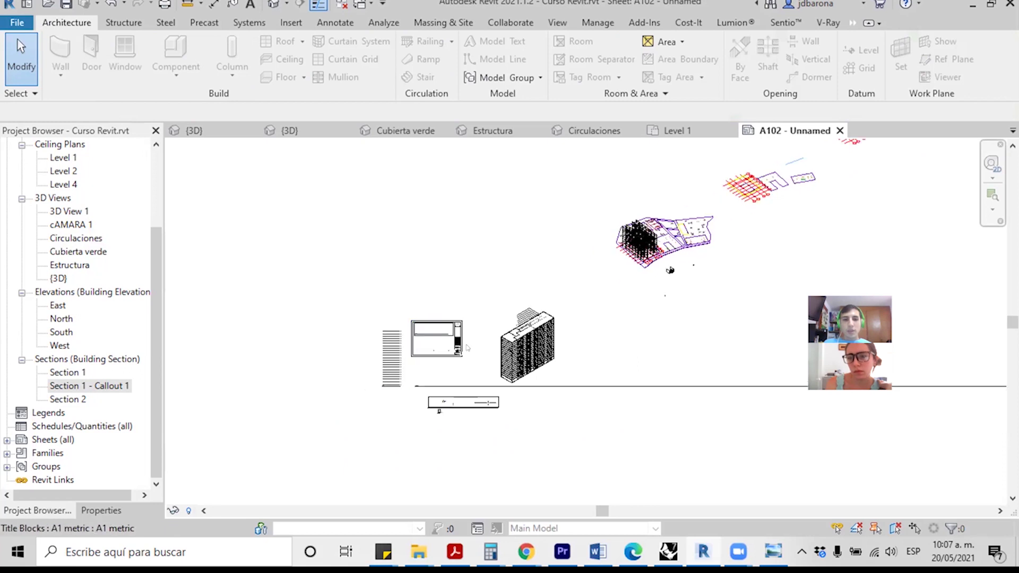
scroll(432, 355, "up", 1)
scroll(432, 354, "up", 1)
left_click(432, 354)
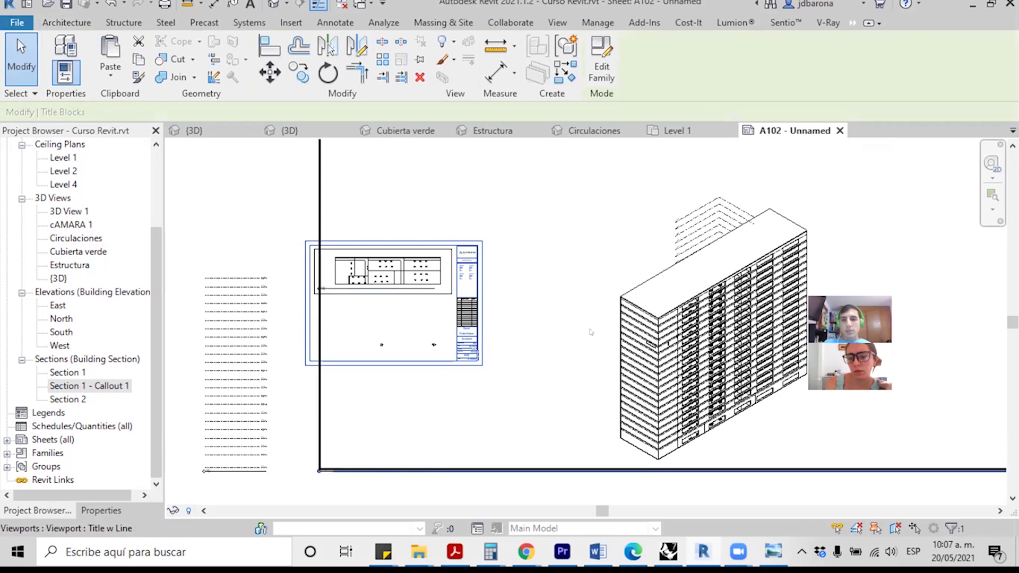
scroll(493, 167, "down", 1)
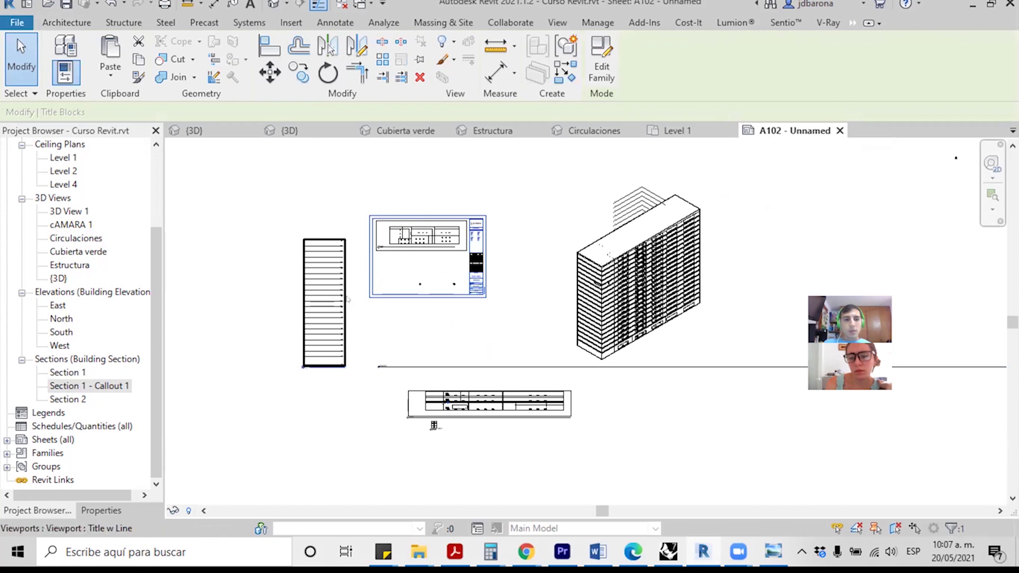
left_click(346, 299)
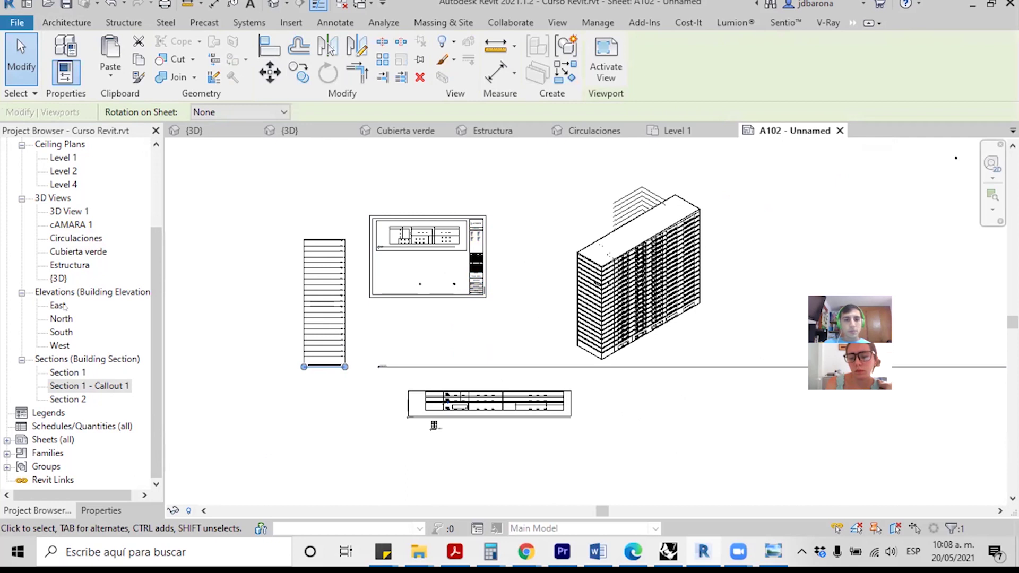
left_click(255, 313)
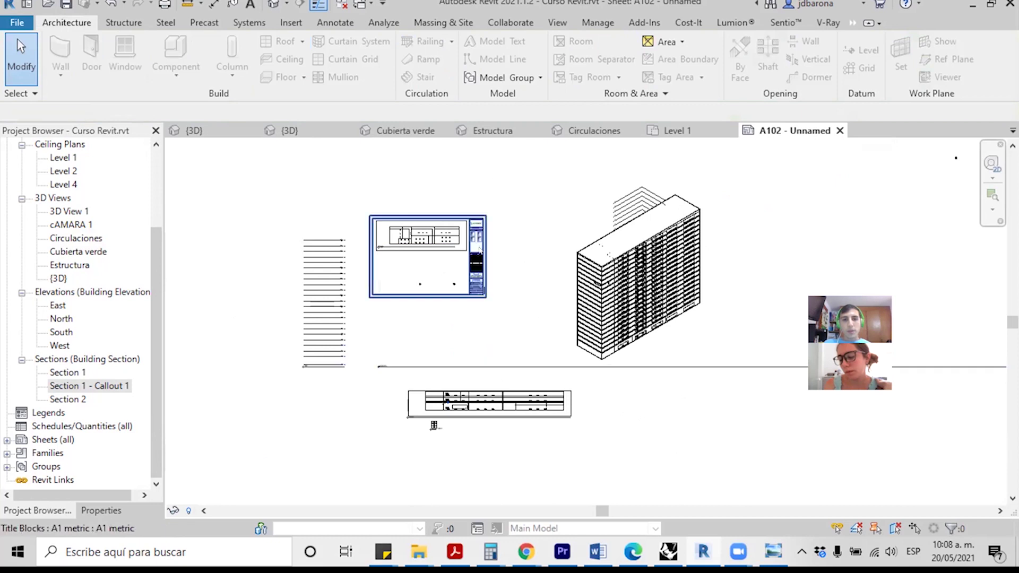